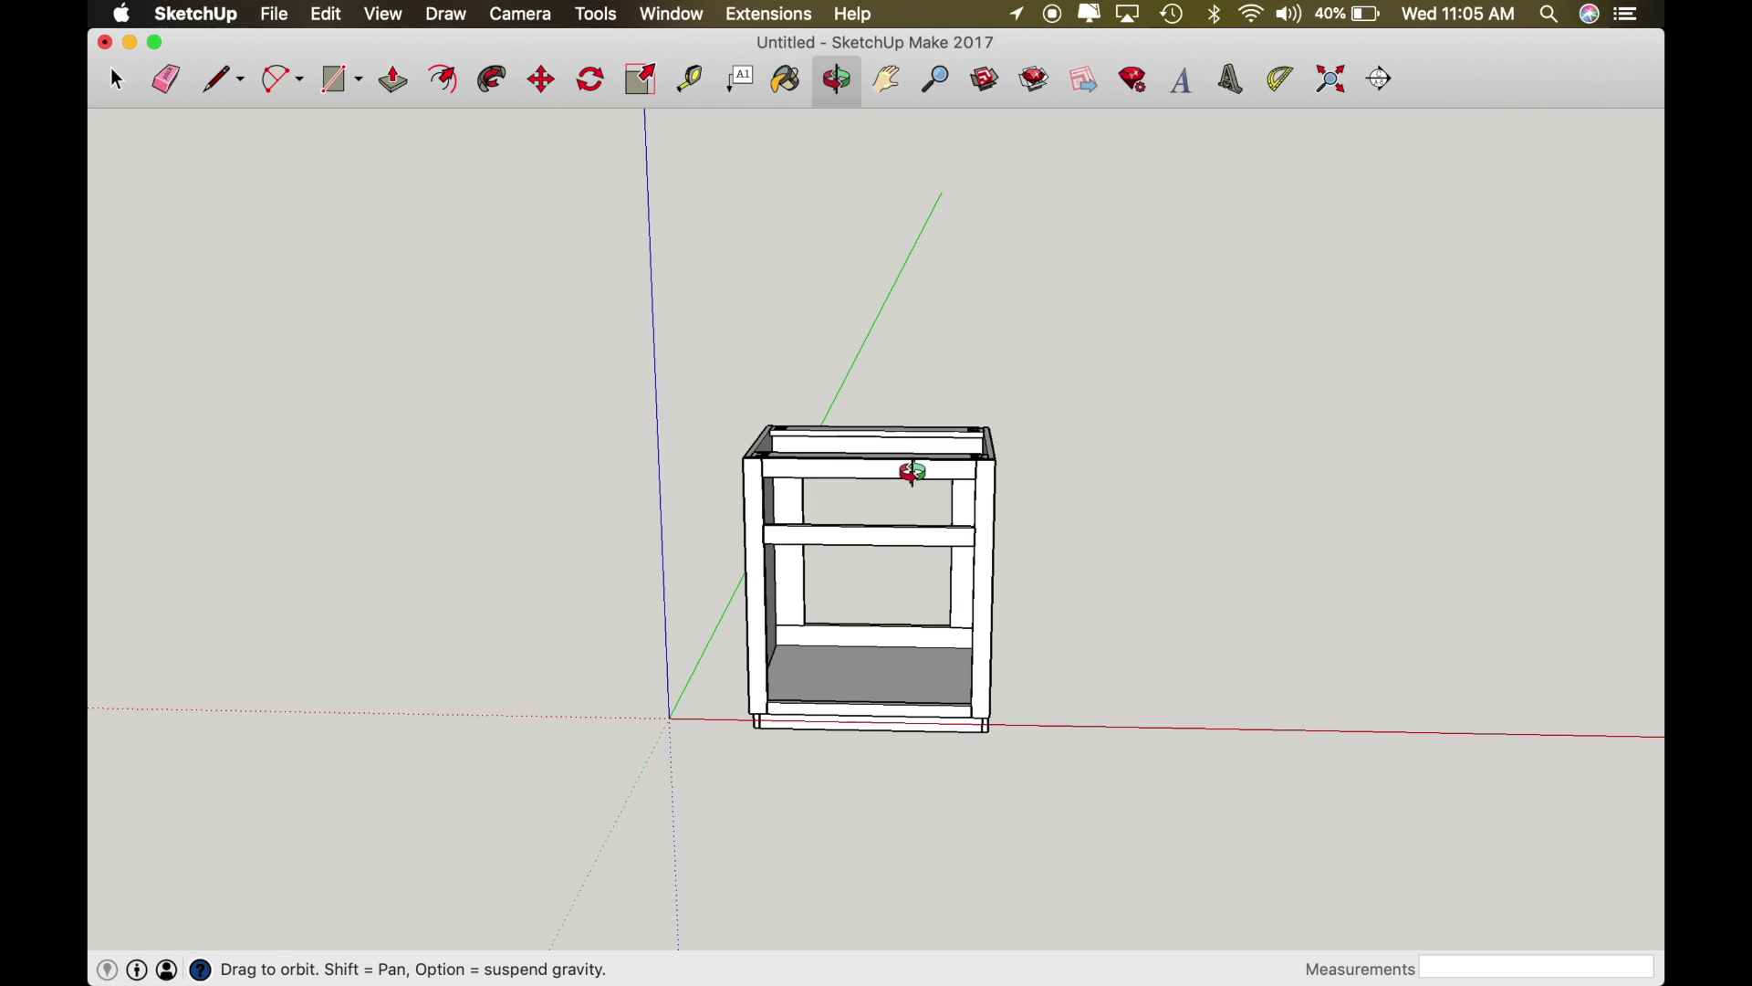
Step: Delete the top front rail, the middle front rail and the right front stile of the cabinet
{"action": "scroll", "coordinate": [908, 465], "scroll_direction": "up", "scroll_amount": 5}
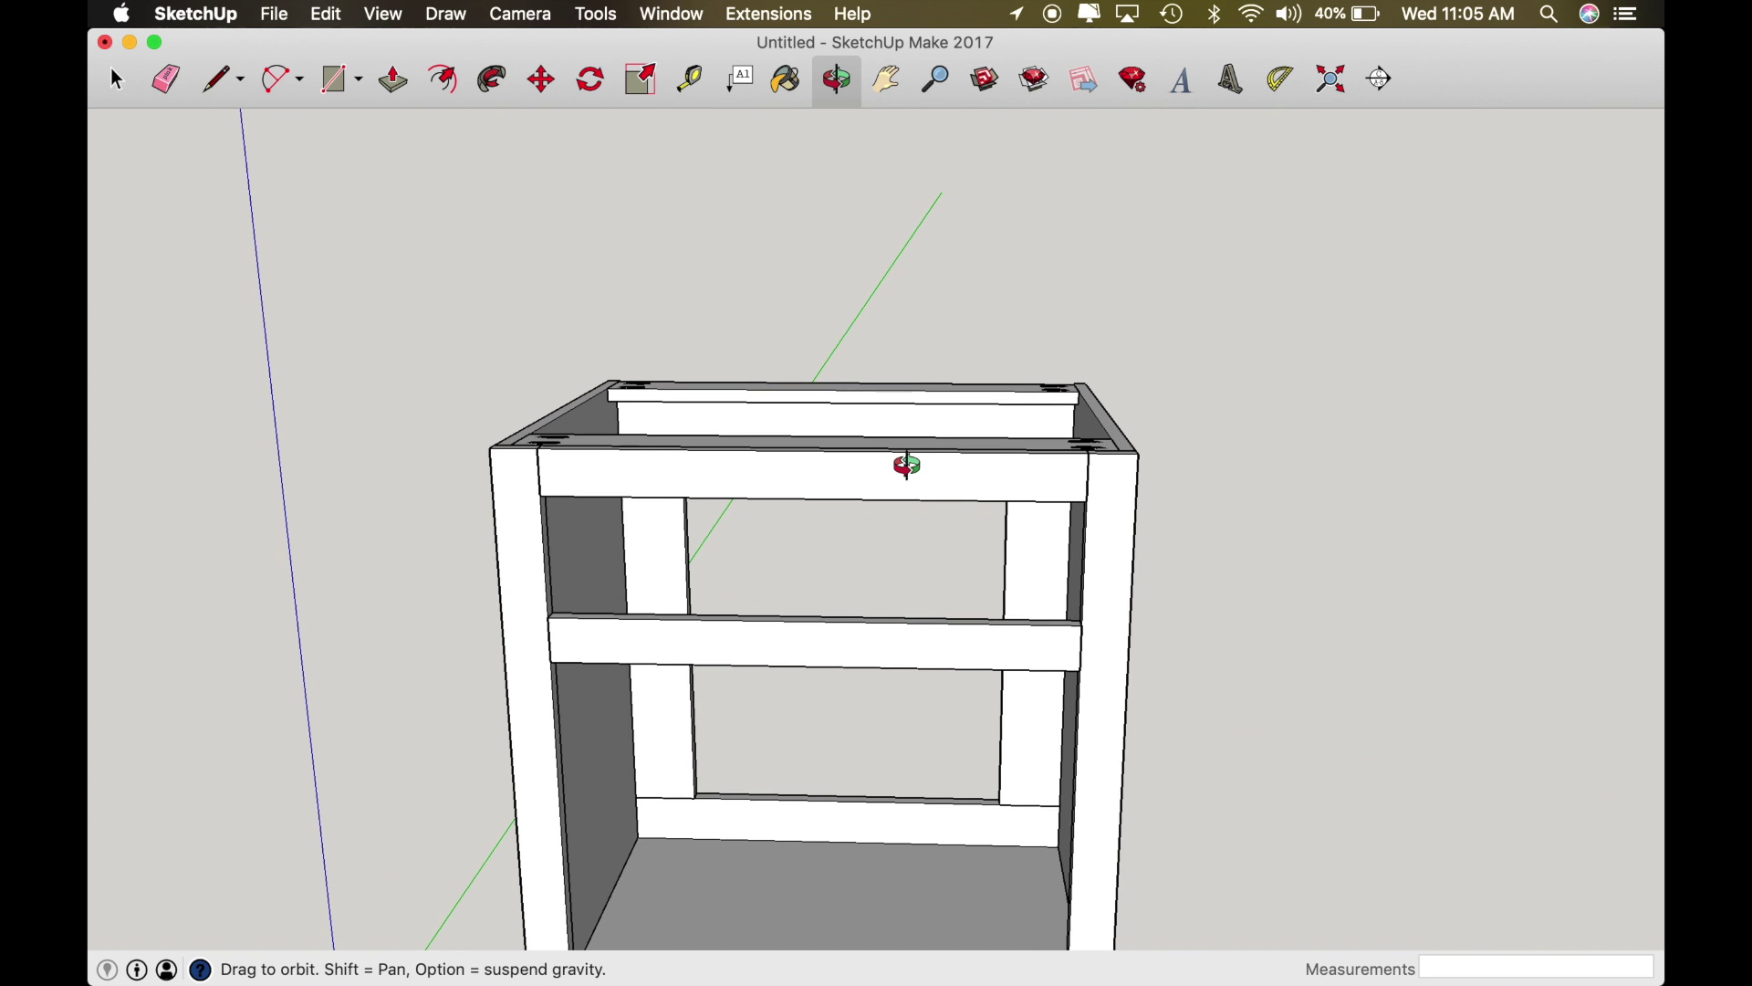
{"action": "left_click_drag", "start_coordinate": [908, 465], "coordinate": [1025, 243]}
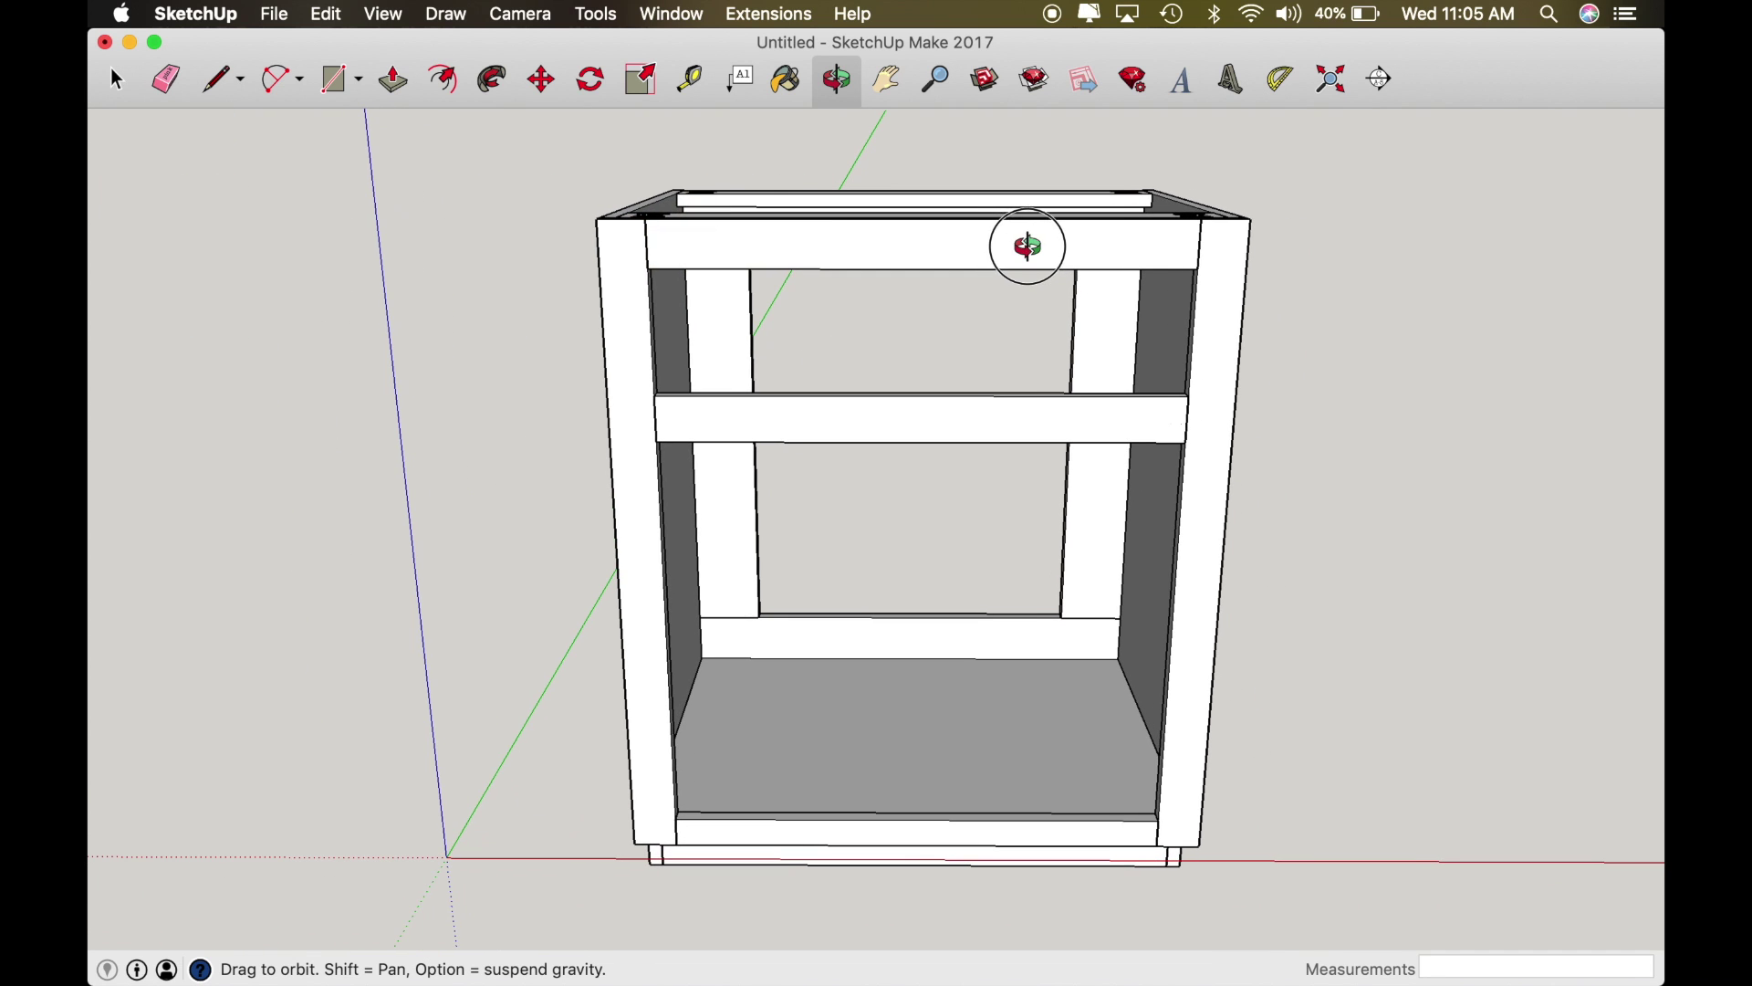
{"action": "left_click_drag", "start_coordinate": [683, 250], "coordinate": [945, 358]}
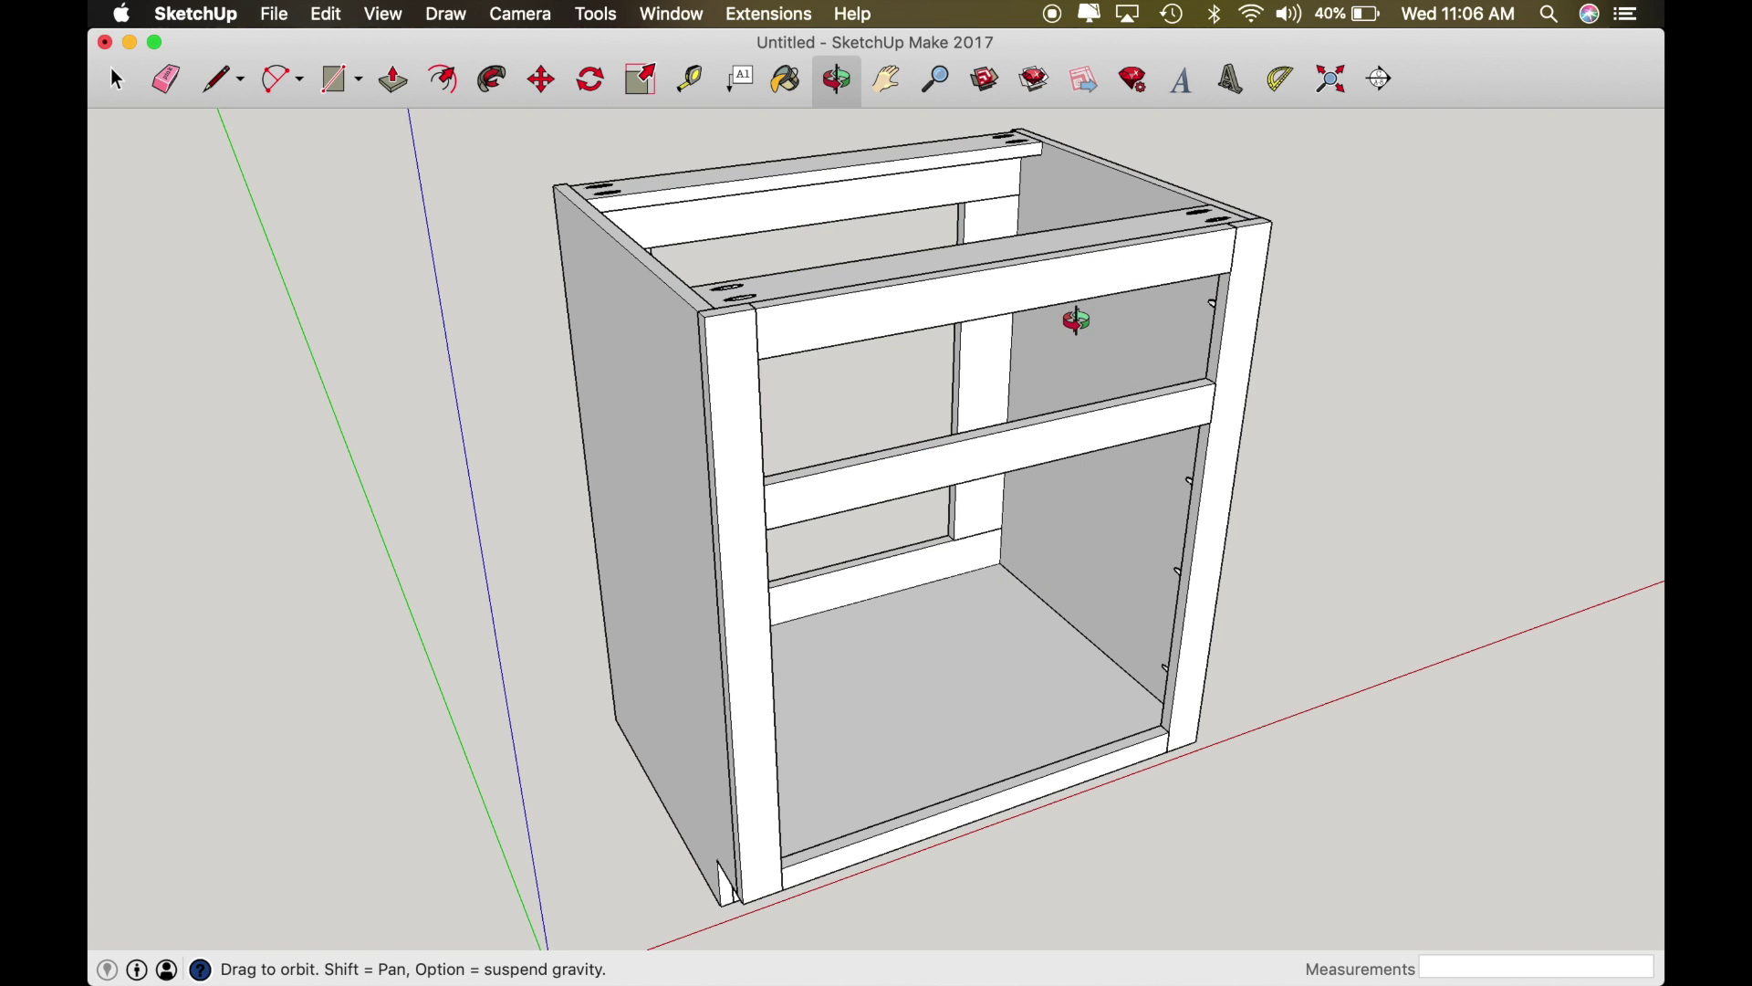
{"action": "key", "text": "space"}
{"action": "left_click", "coordinate": [1058, 295]}
{"action": "key", "text": "Delete"}
{"action": "key", "text": "ctrl+z"}
{"action": "key", "text": "Delete"}
{"action": "left_click", "coordinate": [1064, 453]}
{"action": "key", "text": "Delete"}
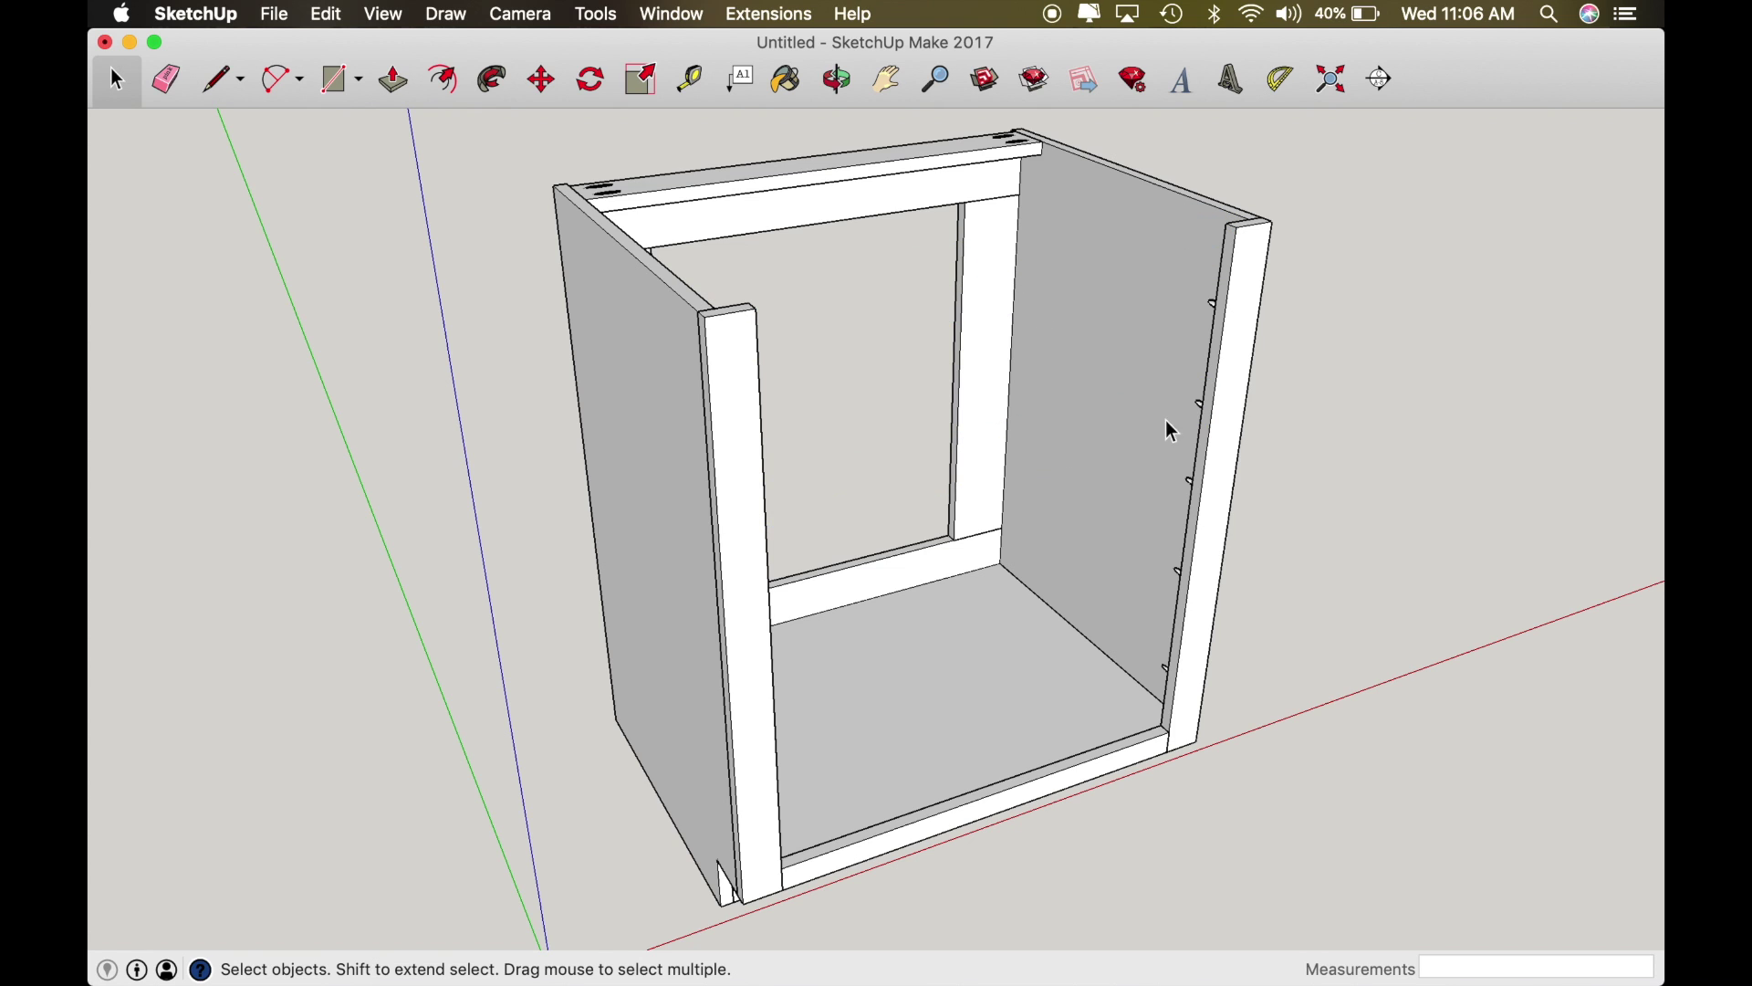
{"action": "left_click", "coordinate": [1211, 436]}
{"action": "key", "text": "Delete"}
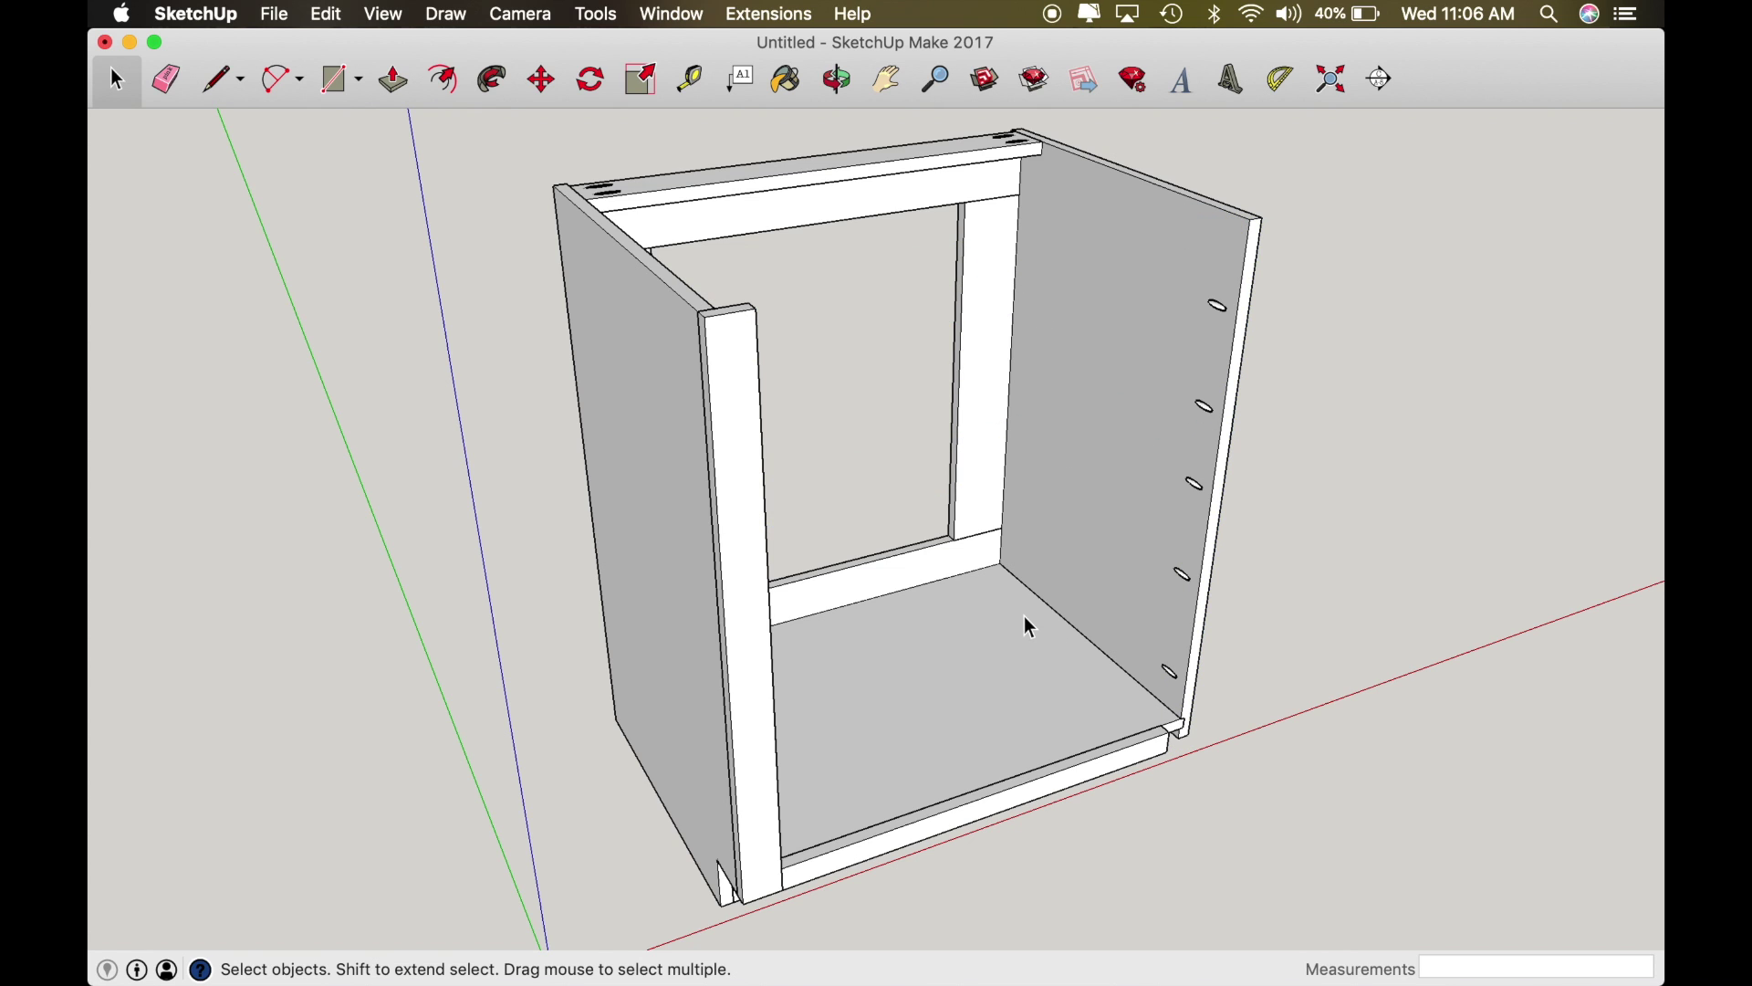
Step: Undo the deletions of the two front rails and the right stile
{"action": "key", "text": "ctrl+z"}
{"action": "key", "text": "ctrl+z"}
{"action": "key", "text": "ctrl+z"}
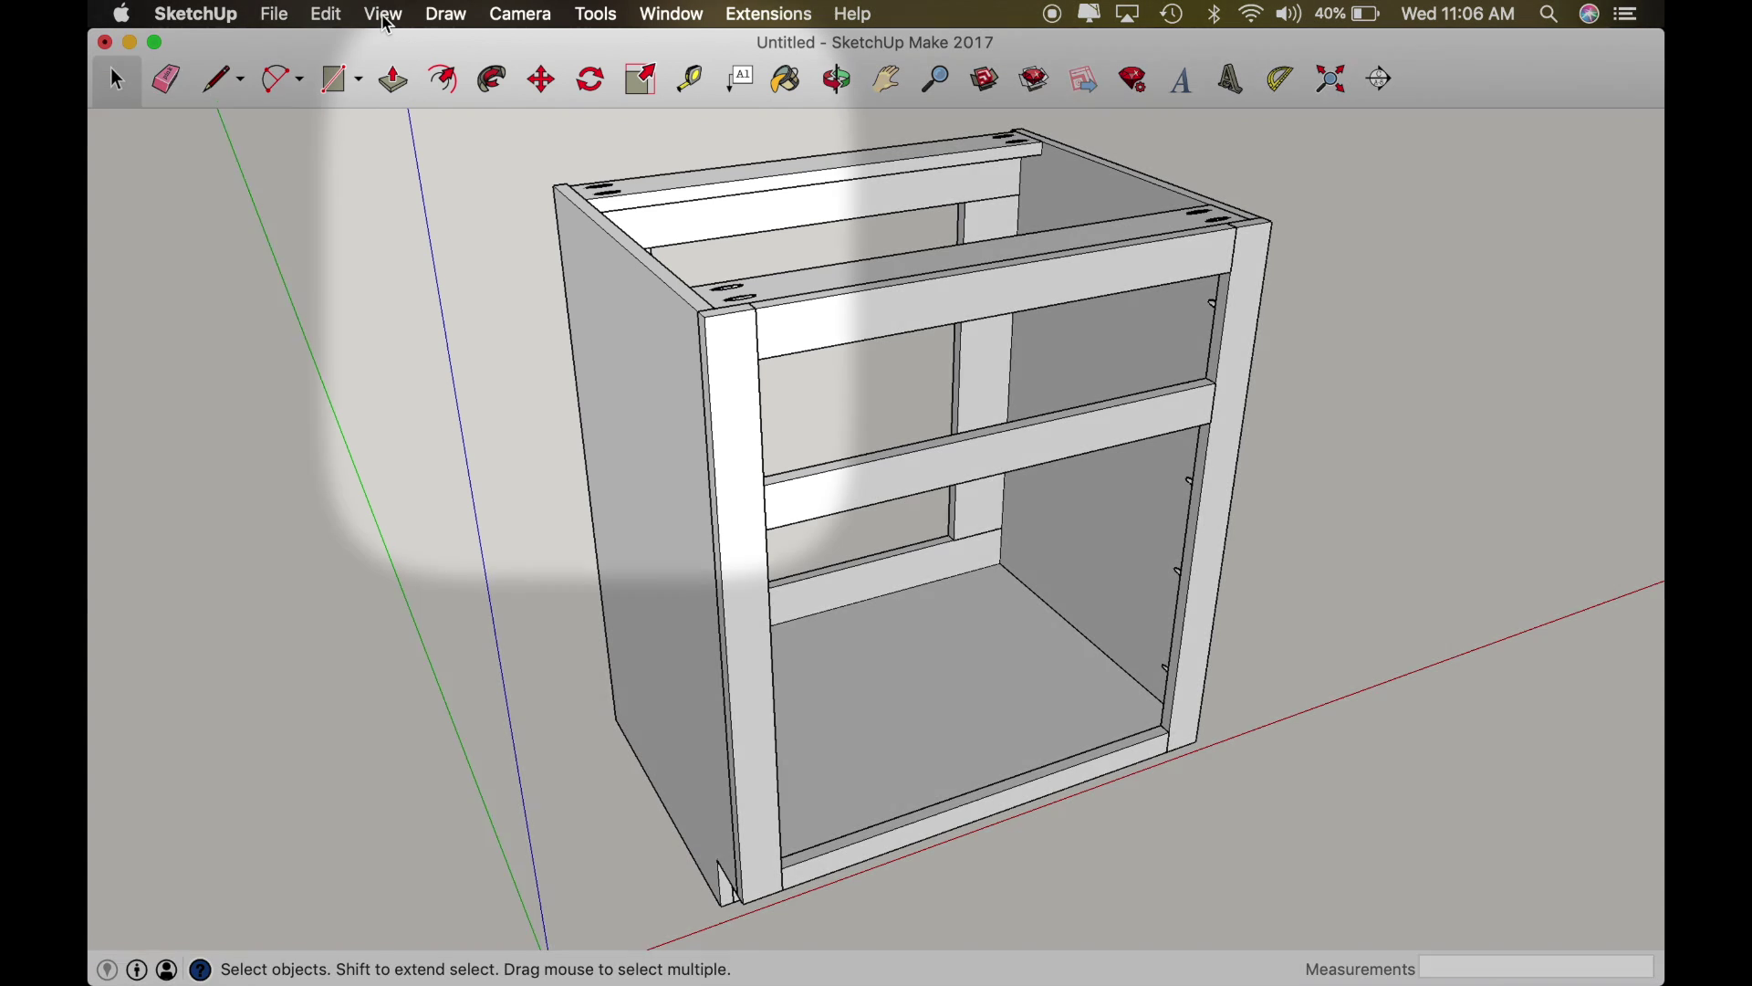
Step: Enable Hide Rest of Model for component editing
{"action": "left_click", "coordinate": [384, 14]}
{"action": "mouse_move", "coordinate": [413, 105]}
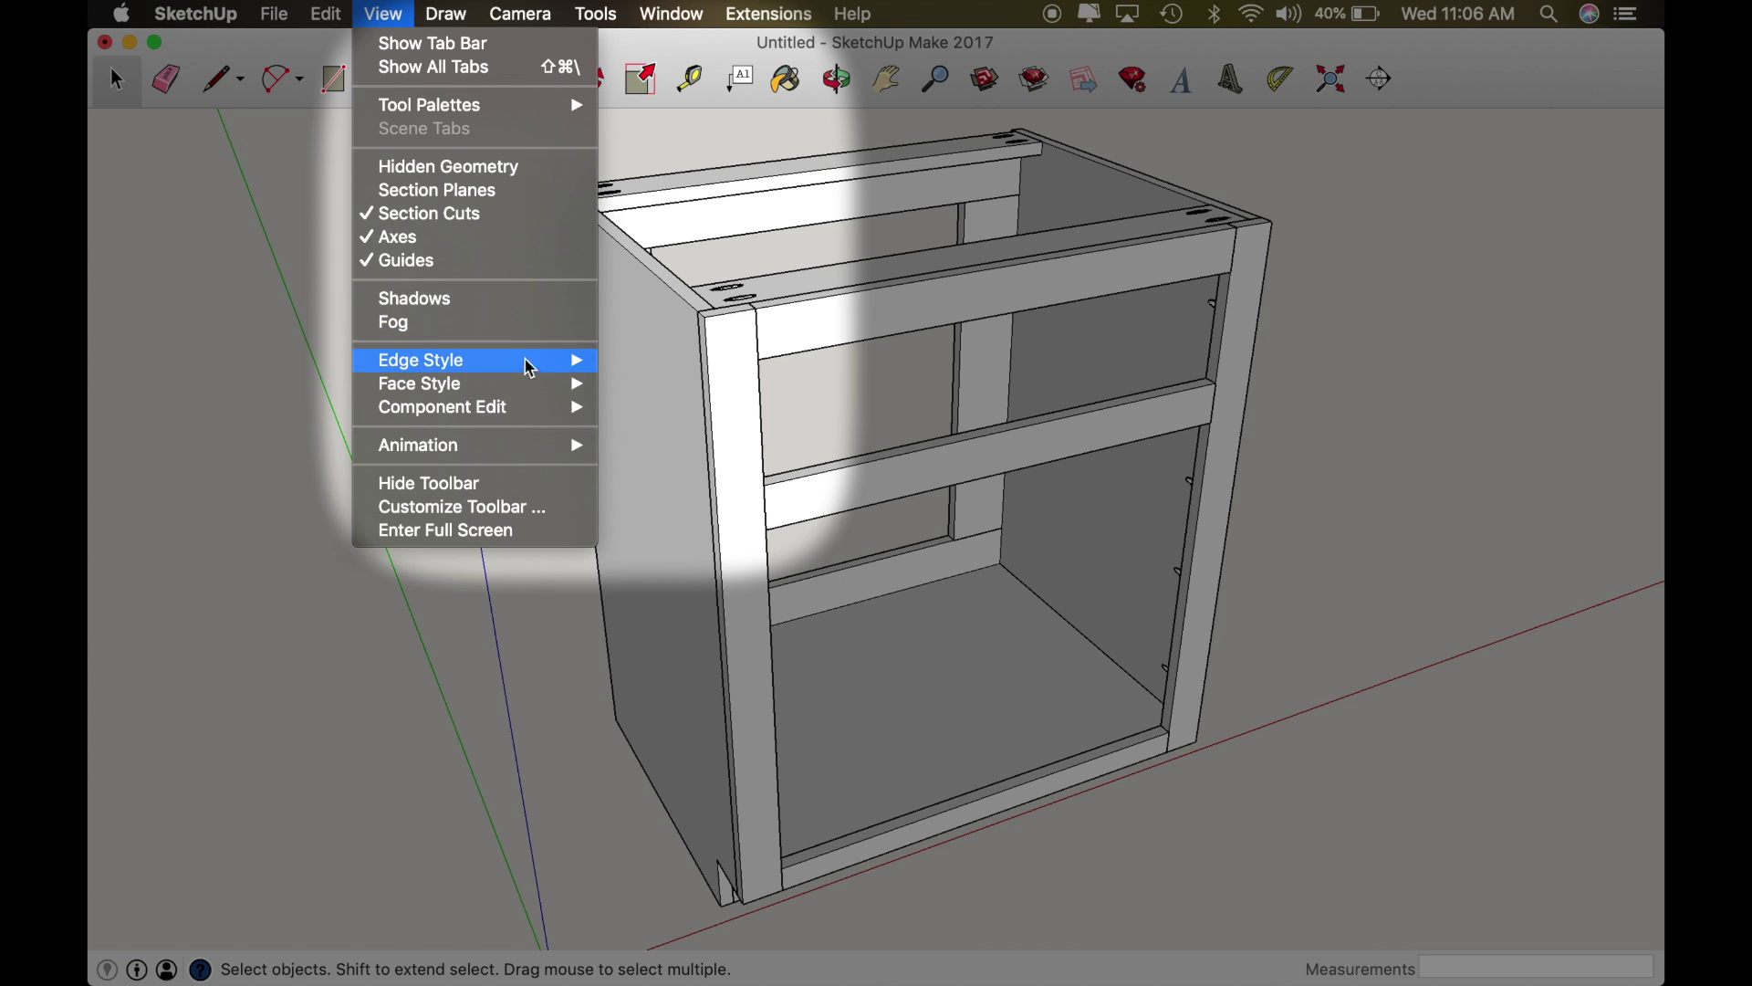
{"action": "mouse_move", "coordinate": [490, 407]}
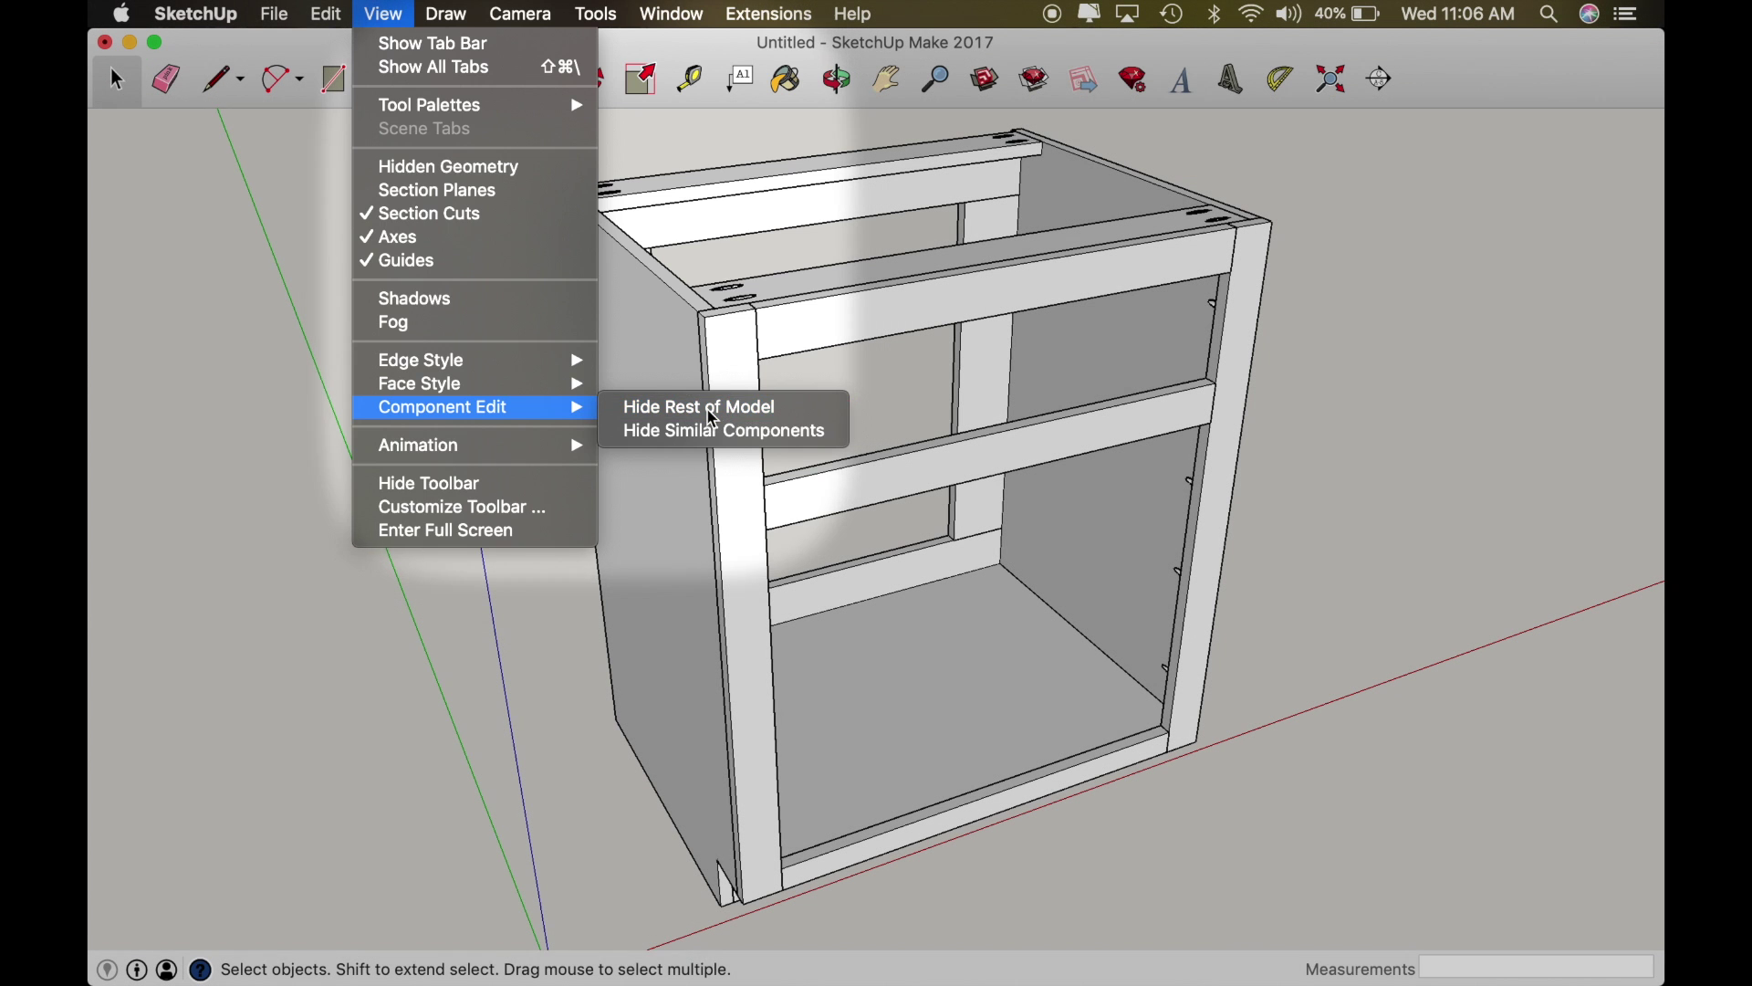
{"action": "left_click", "coordinate": [709, 412]}
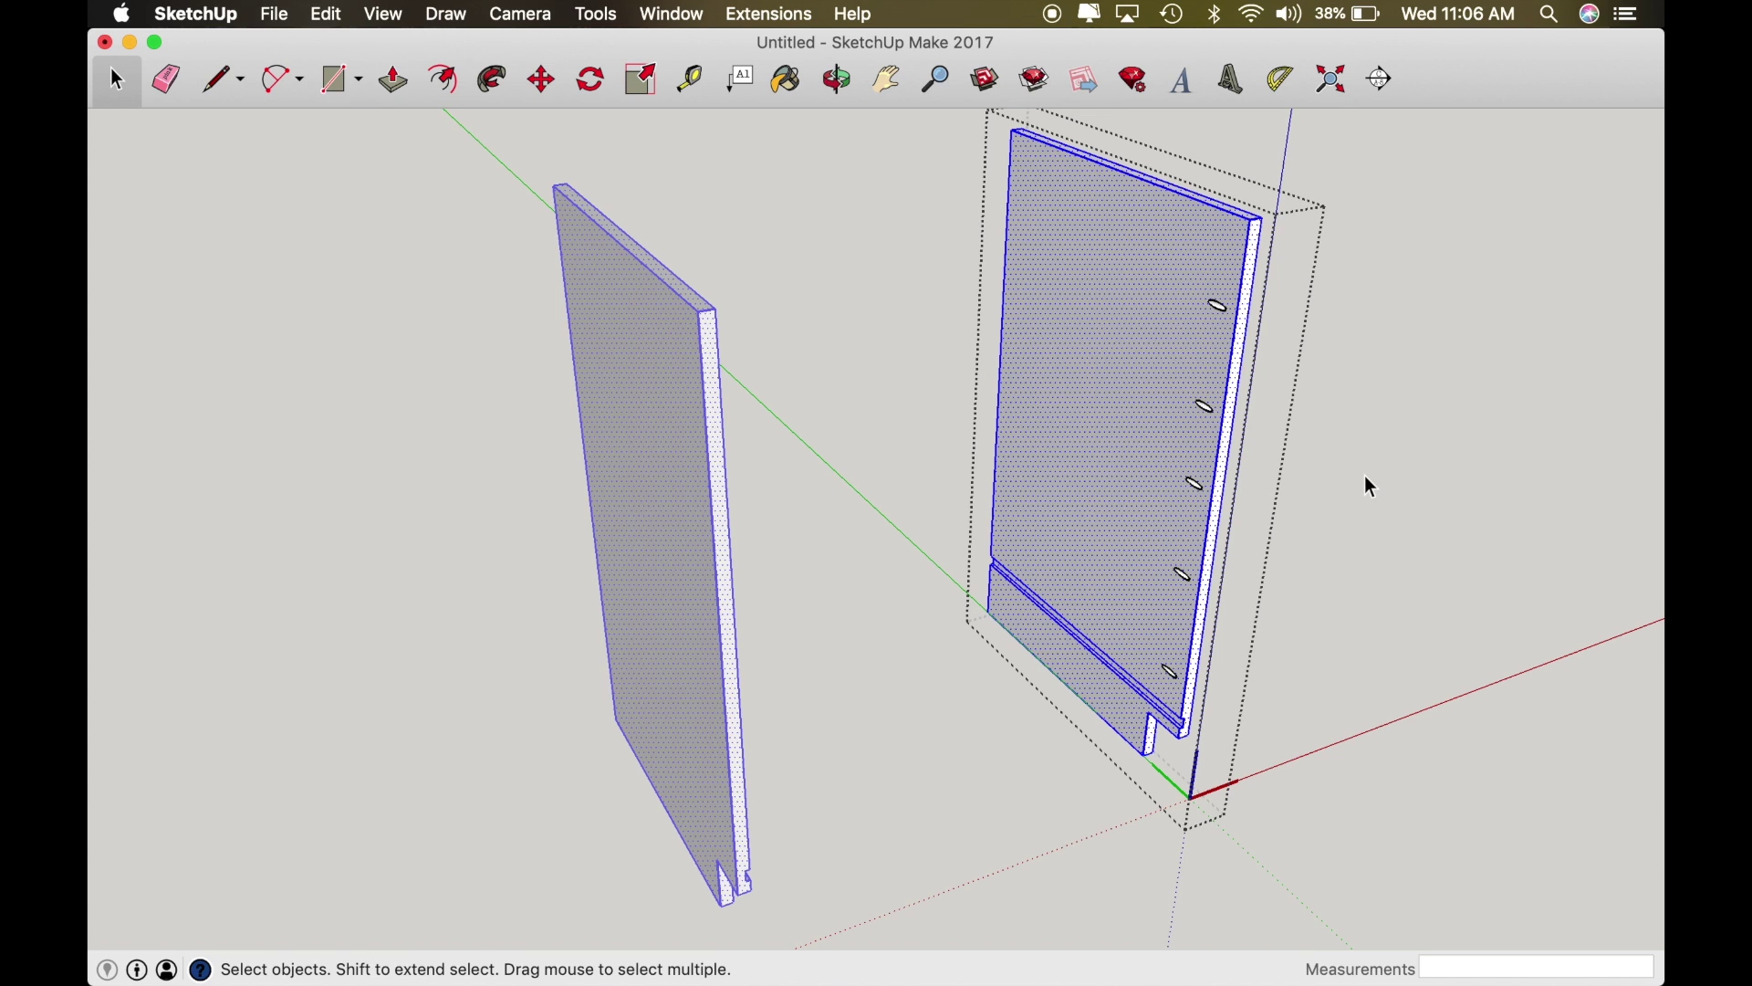
Step: Turn Hide Rest of Model off and back on while the cabinet side panel is open for editing
{"action": "left_click", "coordinate": [388, 20]}
{"action": "mouse_move", "coordinate": [473, 412]}
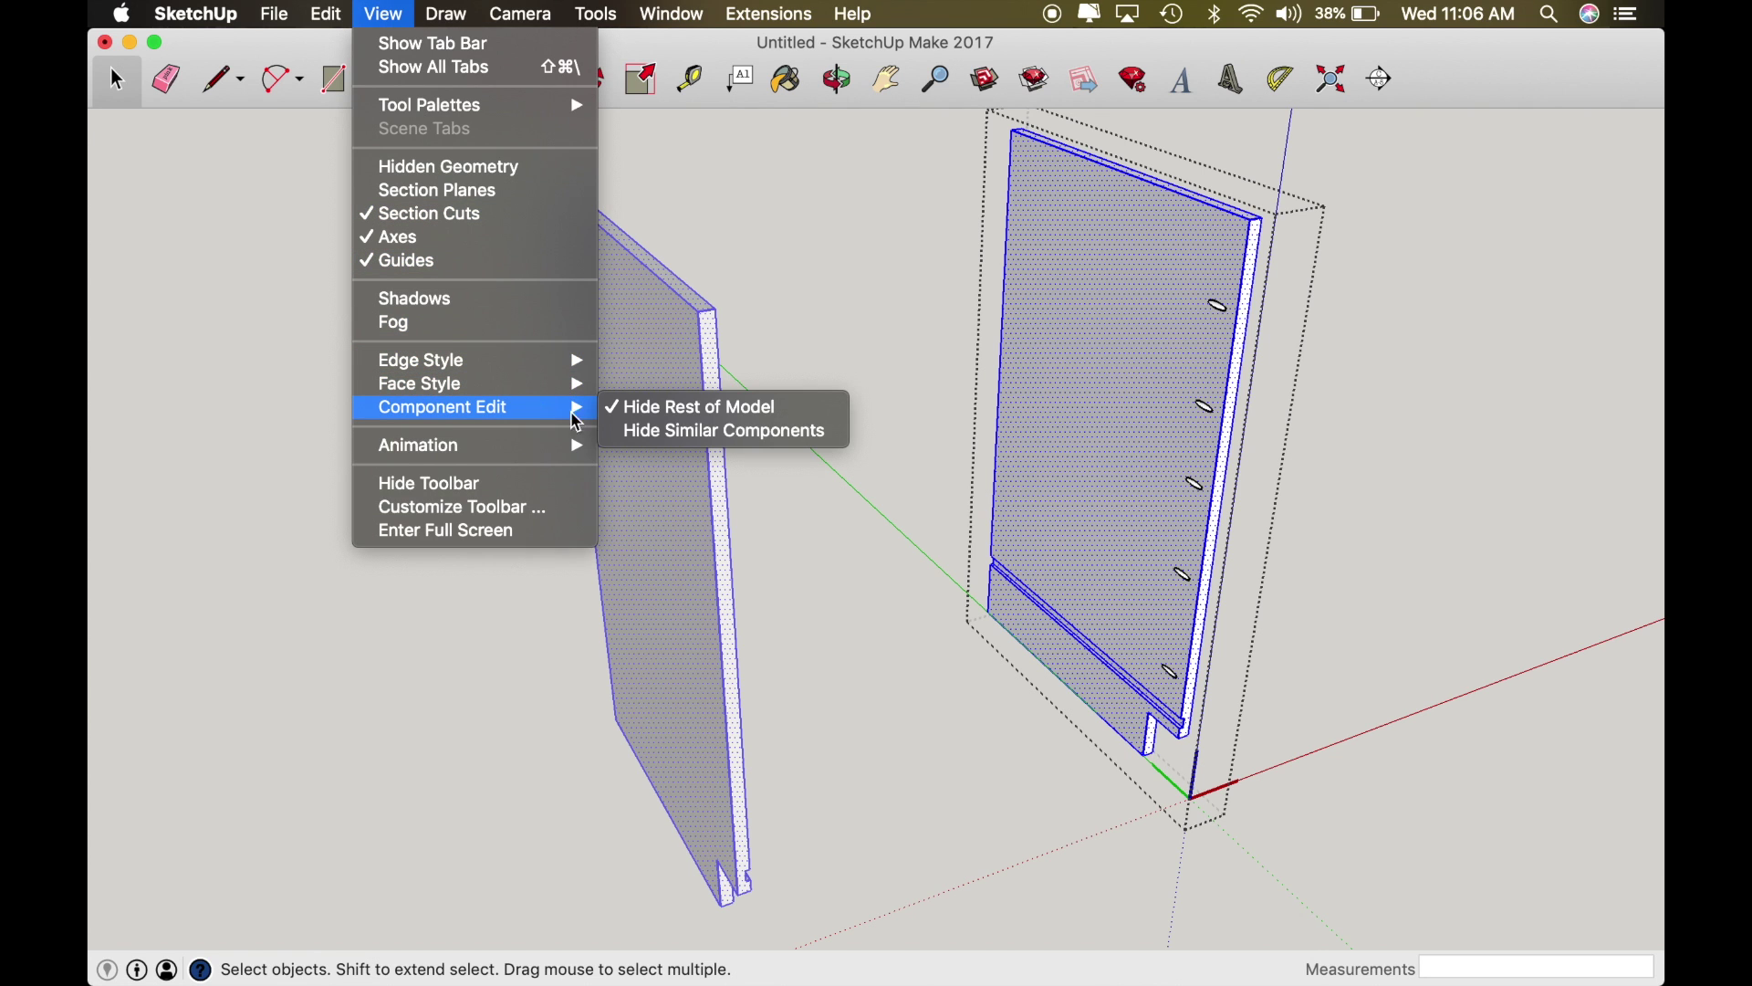
{"action": "left_click", "coordinate": [627, 417]}
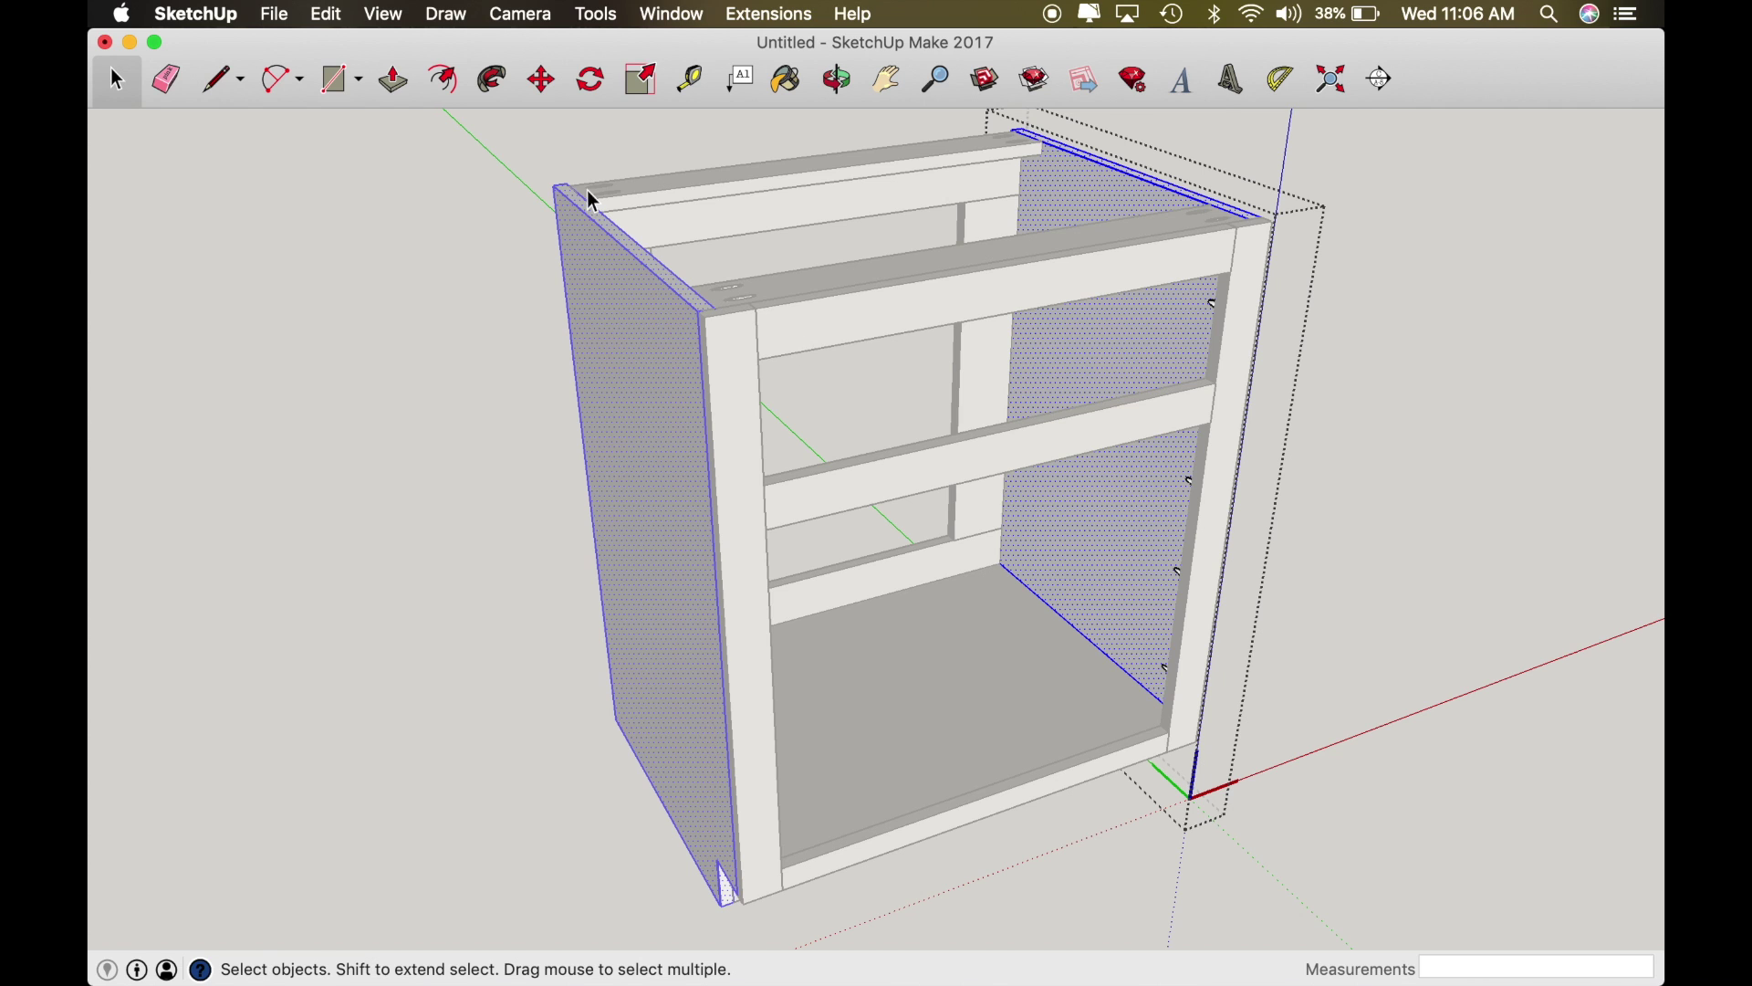
{"action": "left_click", "coordinate": [384, 14]}
{"action": "mouse_move", "coordinate": [548, 407]}
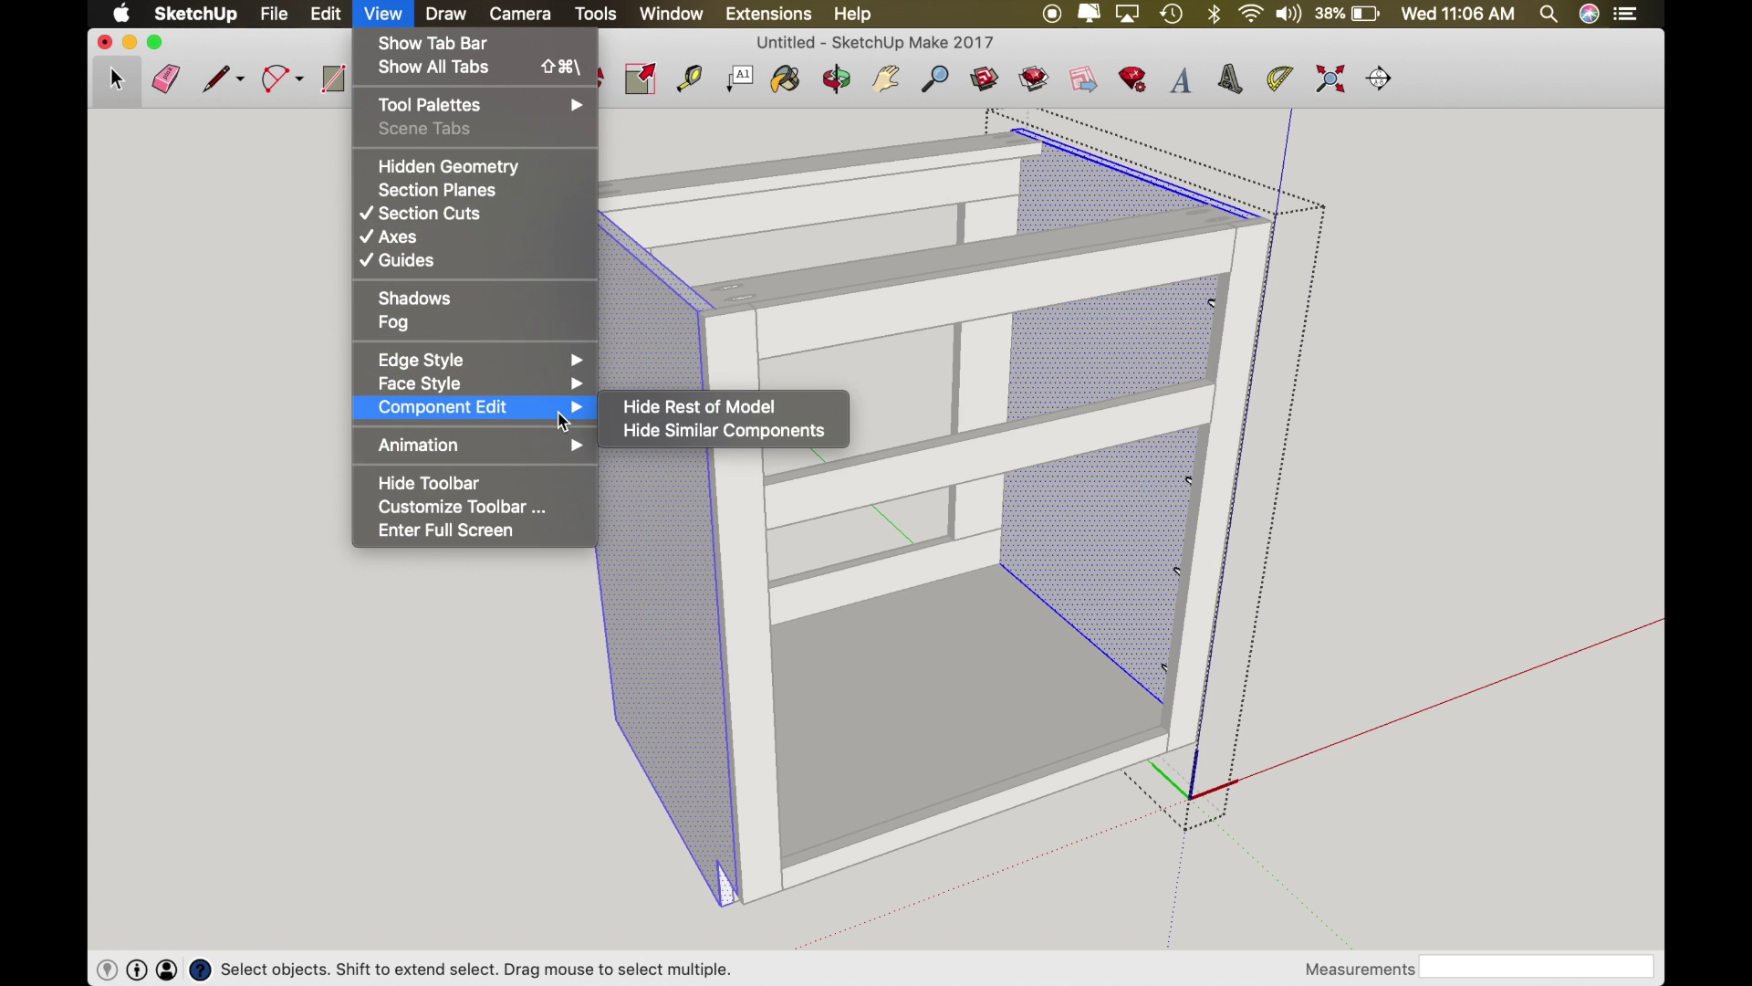
{"action": "left_click", "coordinate": [636, 410]}
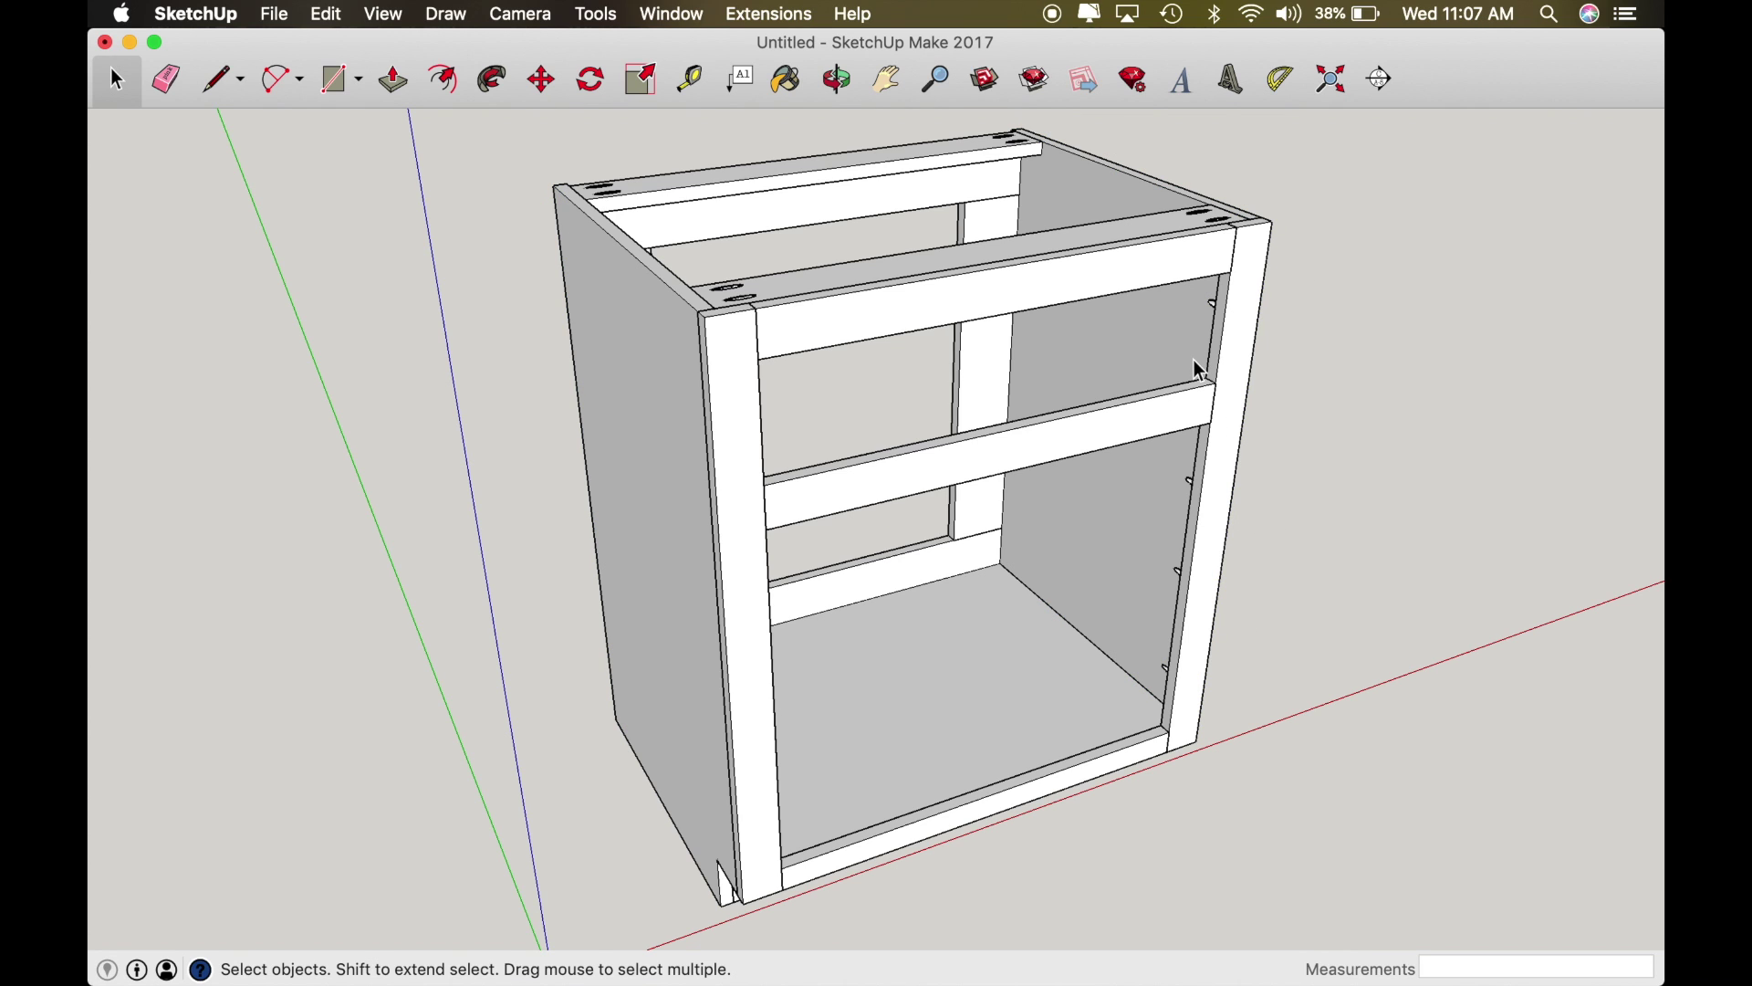
Step: Measure the cabinet's depth across the top, from the front rail to the back rail
{"action": "key", "text": "o"}
{"action": "left_click_drag", "start_coordinate": [1161, 348], "coordinate": [1248, 396]}
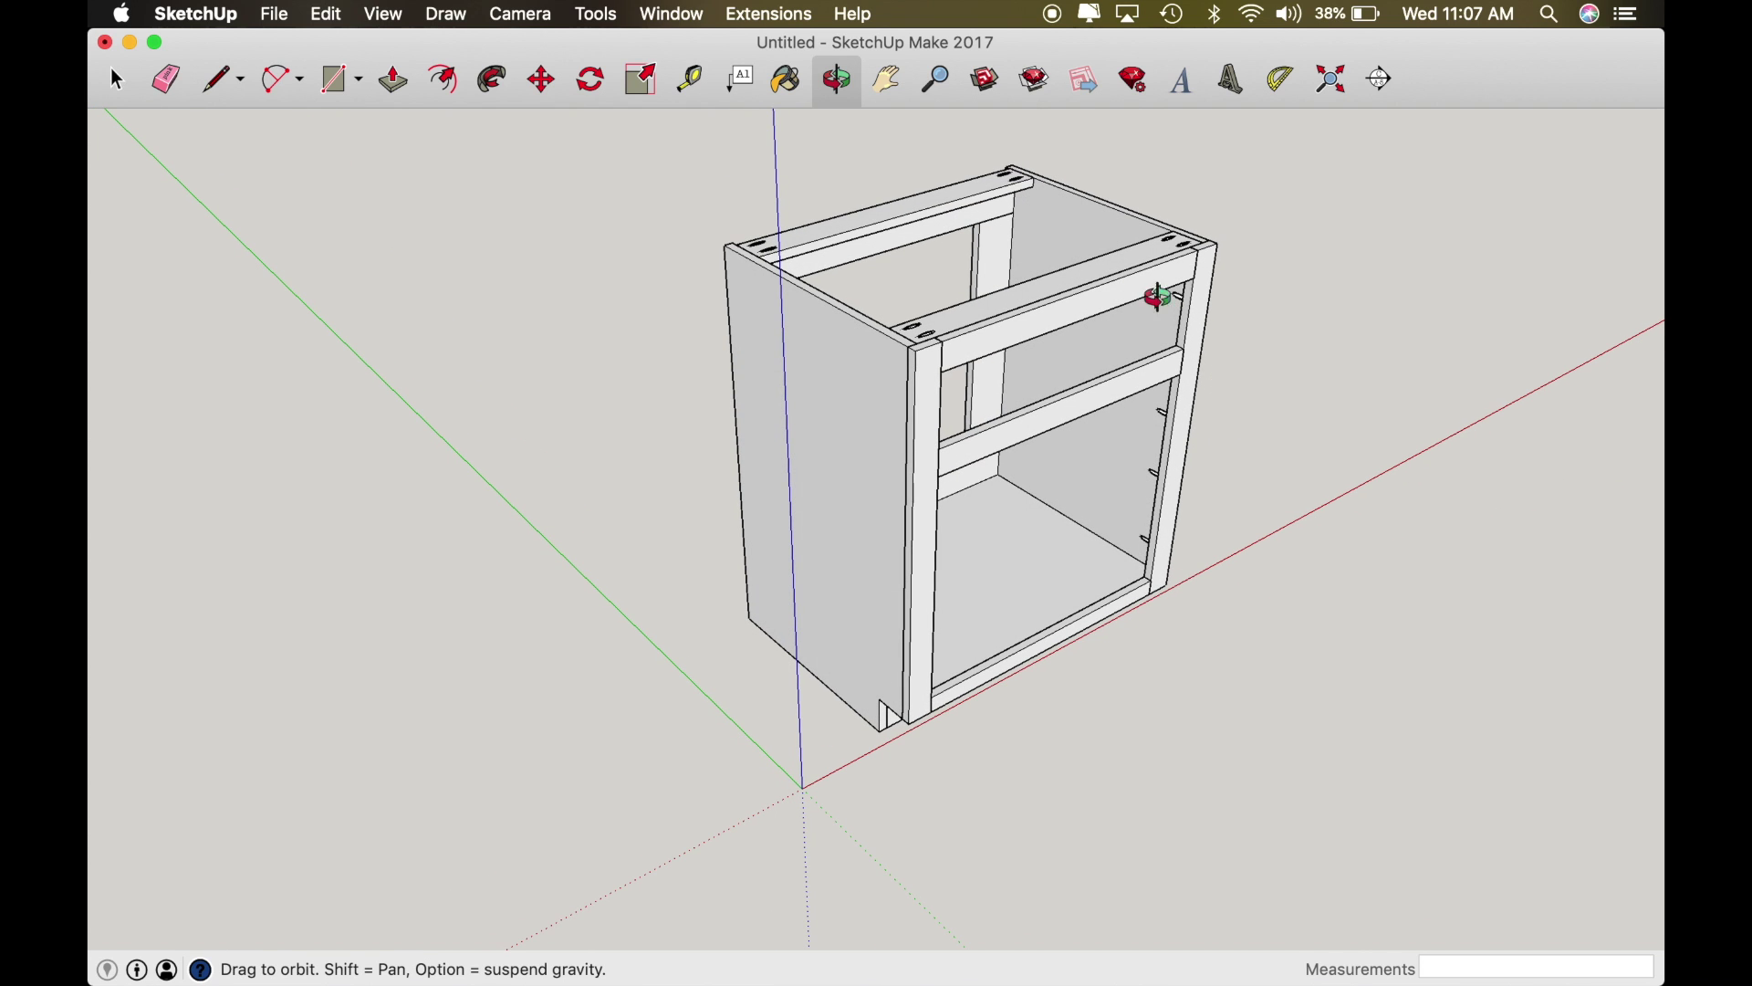
{"action": "left_click_drag", "start_coordinate": [1128, 272], "coordinate": [1224, 301]}
{"action": "left_click_drag", "start_coordinate": [1098, 254], "coordinate": [1400, 215]}
{"action": "left_click_drag", "start_coordinate": [781, 214], "coordinate": [1084, 172]}
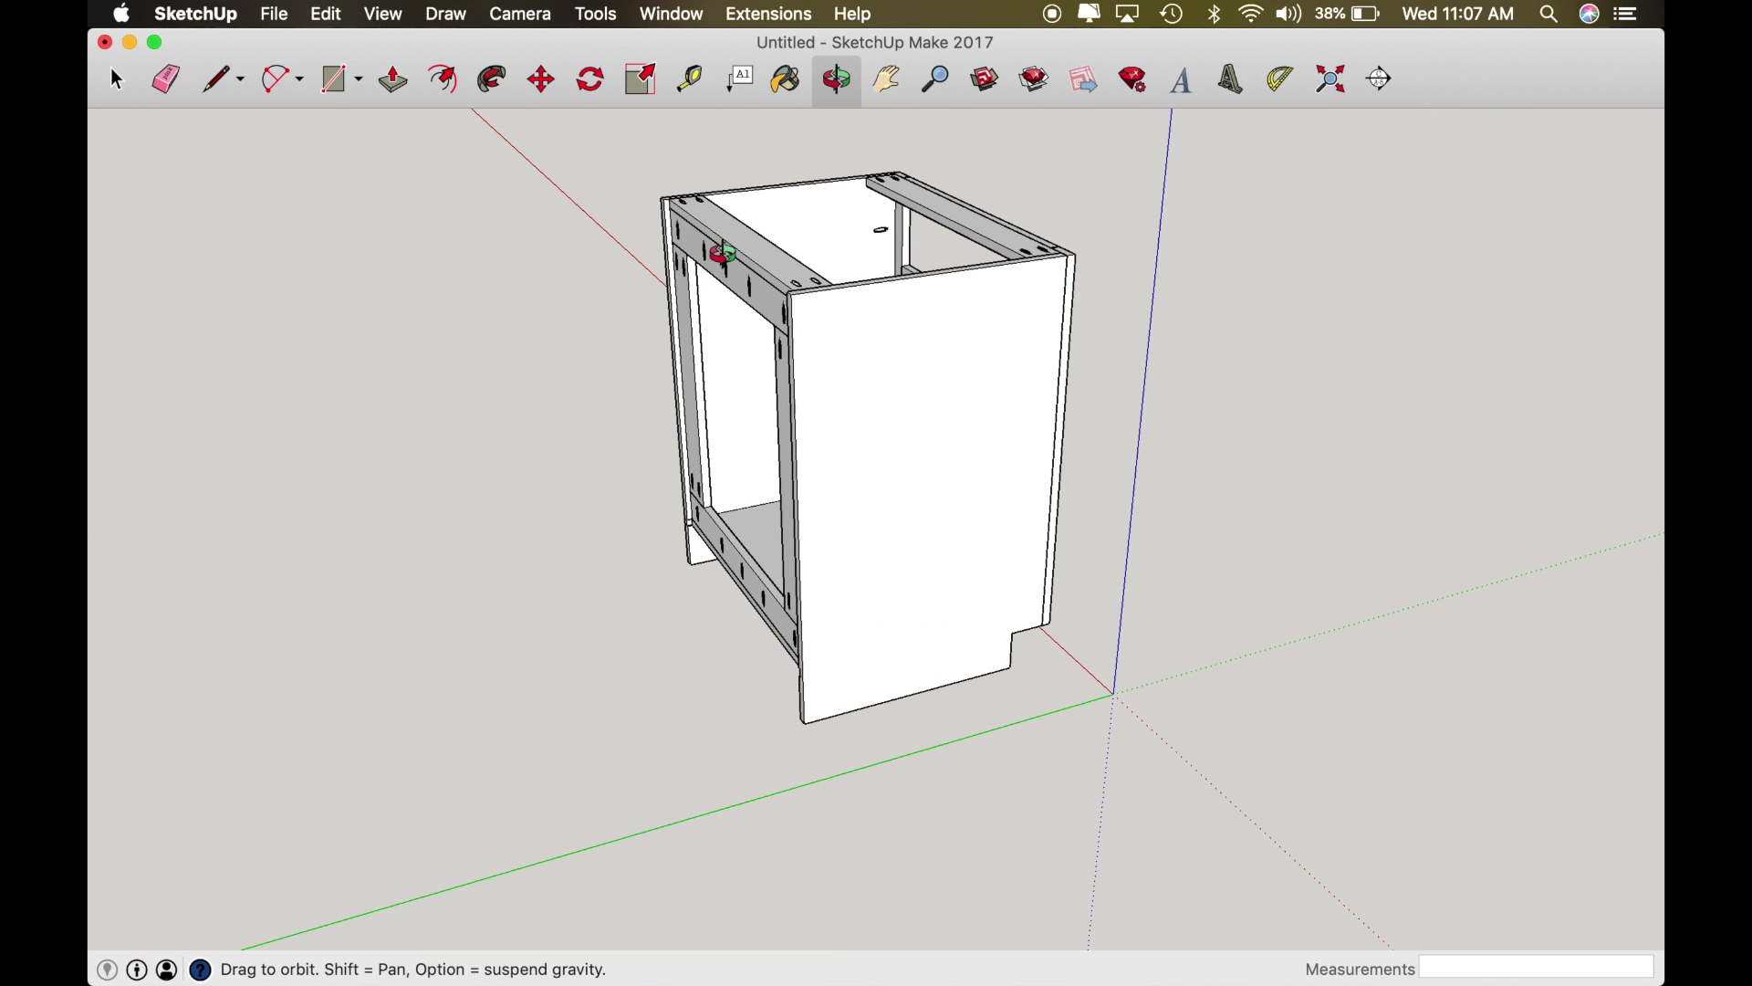
{"action": "left_click_drag", "start_coordinate": [946, 290], "coordinate": [529, 309]}
{"action": "left_click_drag", "start_coordinate": [1025, 252], "coordinate": [916, 330]}
{"action": "key", "text": "t"}
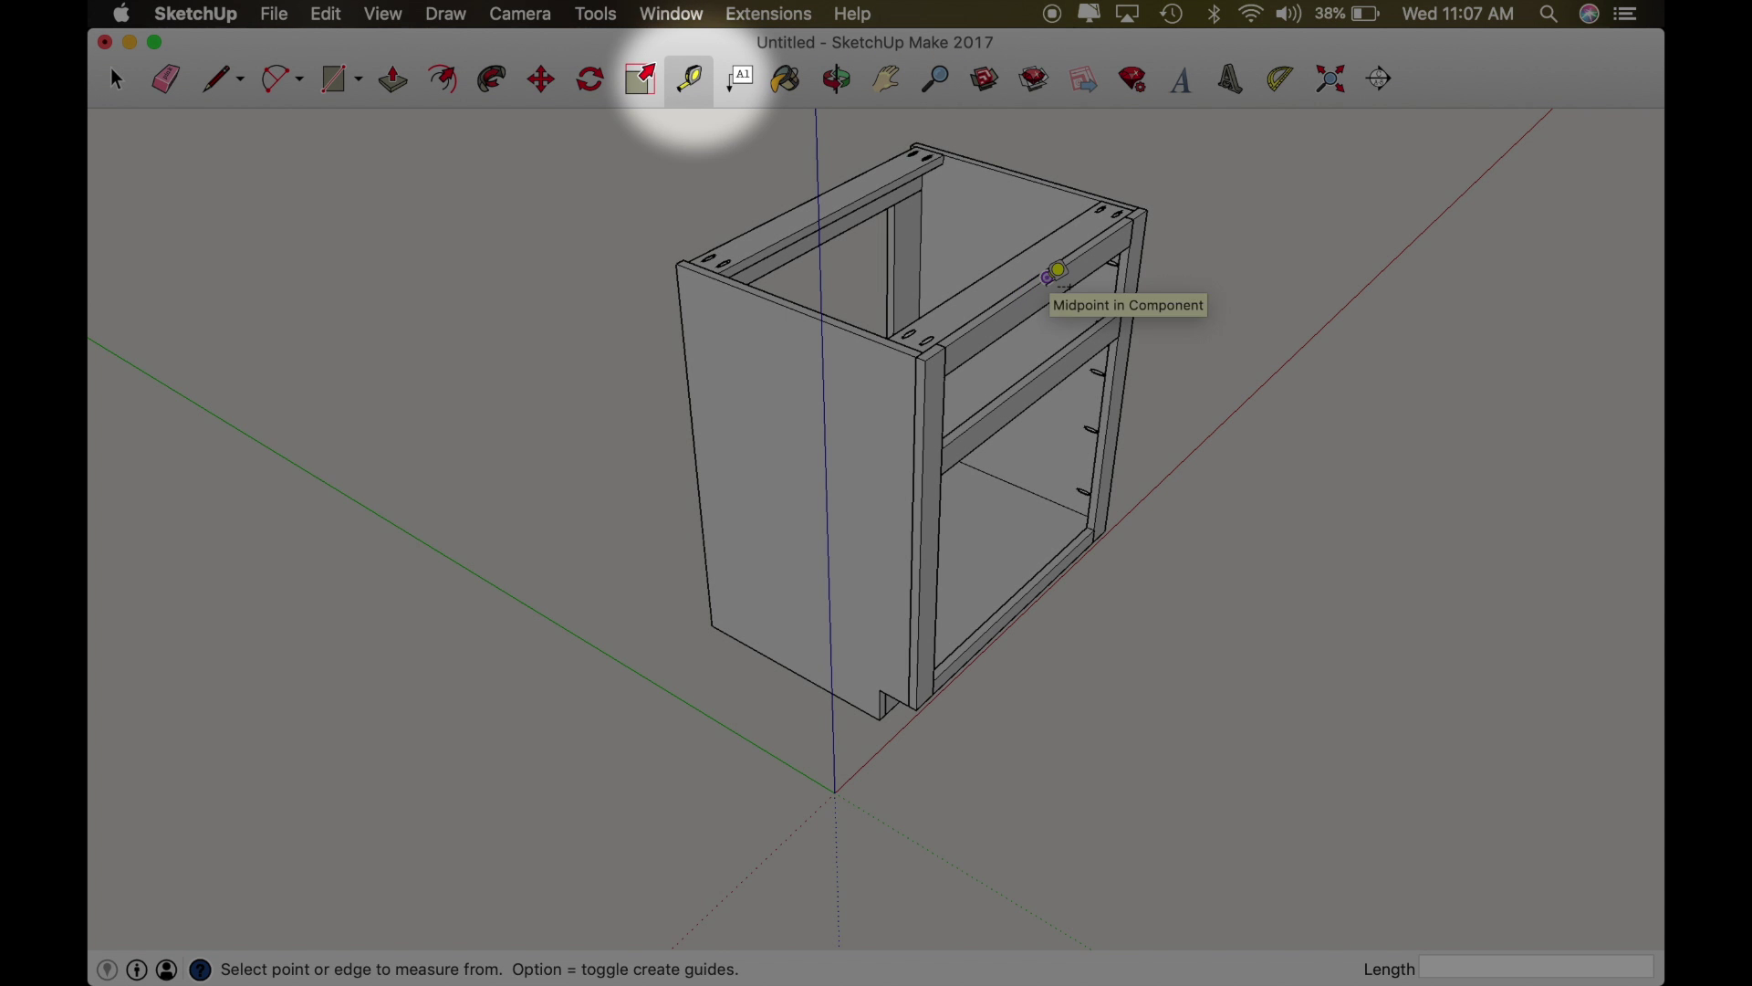
{"action": "scroll", "coordinate": [1051, 272], "scroll_direction": "up", "scroll_amount": 2}
{"action": "scroll", "coordinate": [1056, 272], "scroll_direction": "up", "scroll_amount": 1}
{"action": "left_click", "coordinate": [1027, 285]}
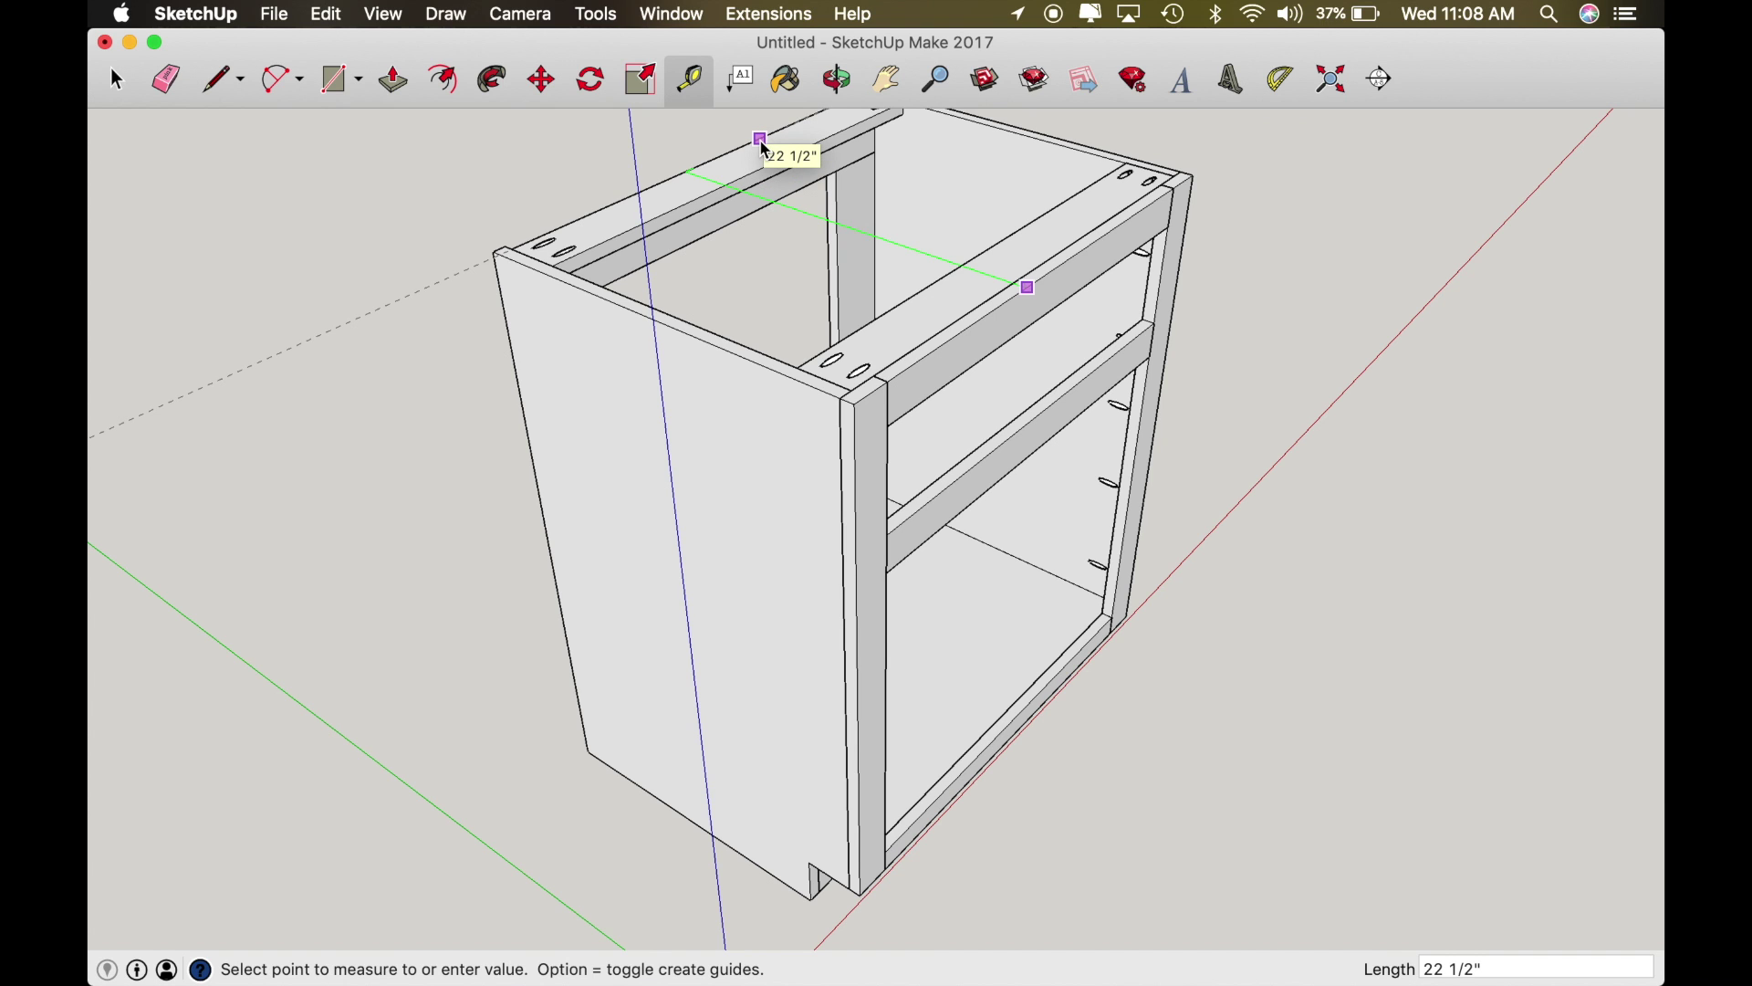
{"action": "scroll", "coordinate": [765, 151], "scroll_direction": "down", "scroll_amount": 5}
{"action": "left_click", "coordinate": [746, 157]}
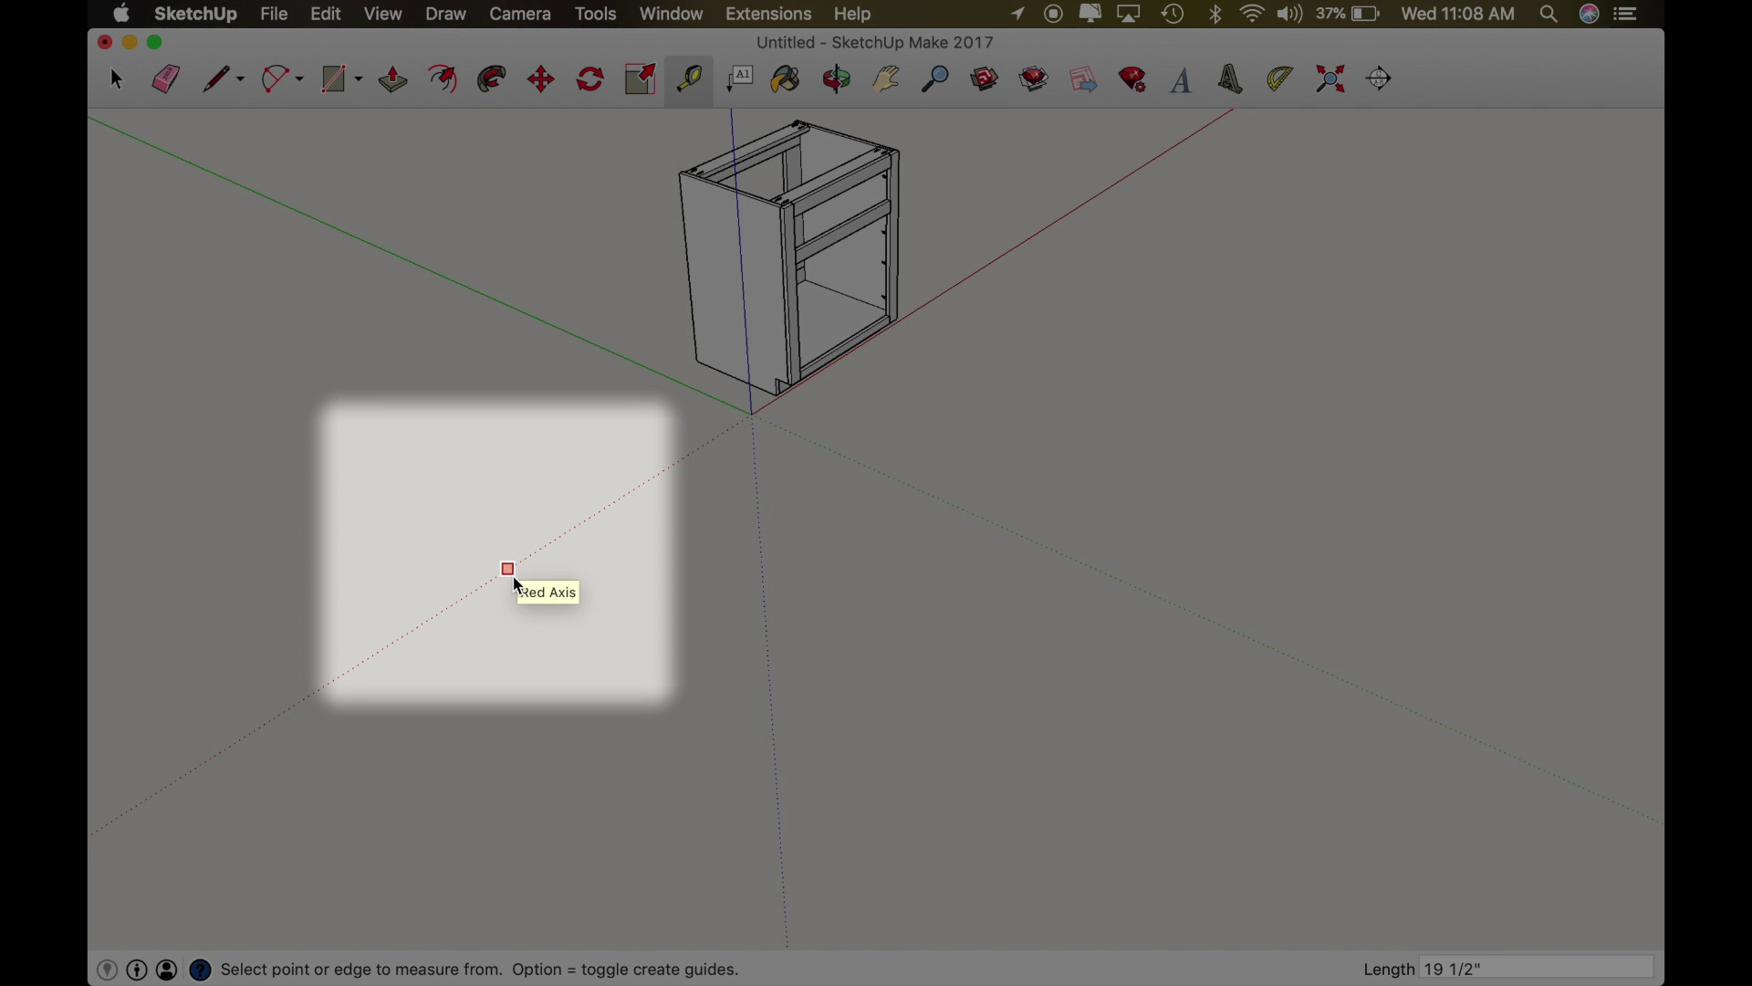
Step: Create a guide line parallel to the red axis at 21 inches behind it, plus another guide along the red axis itself
{"action": "left_click", "coordinate": [508, 566]}
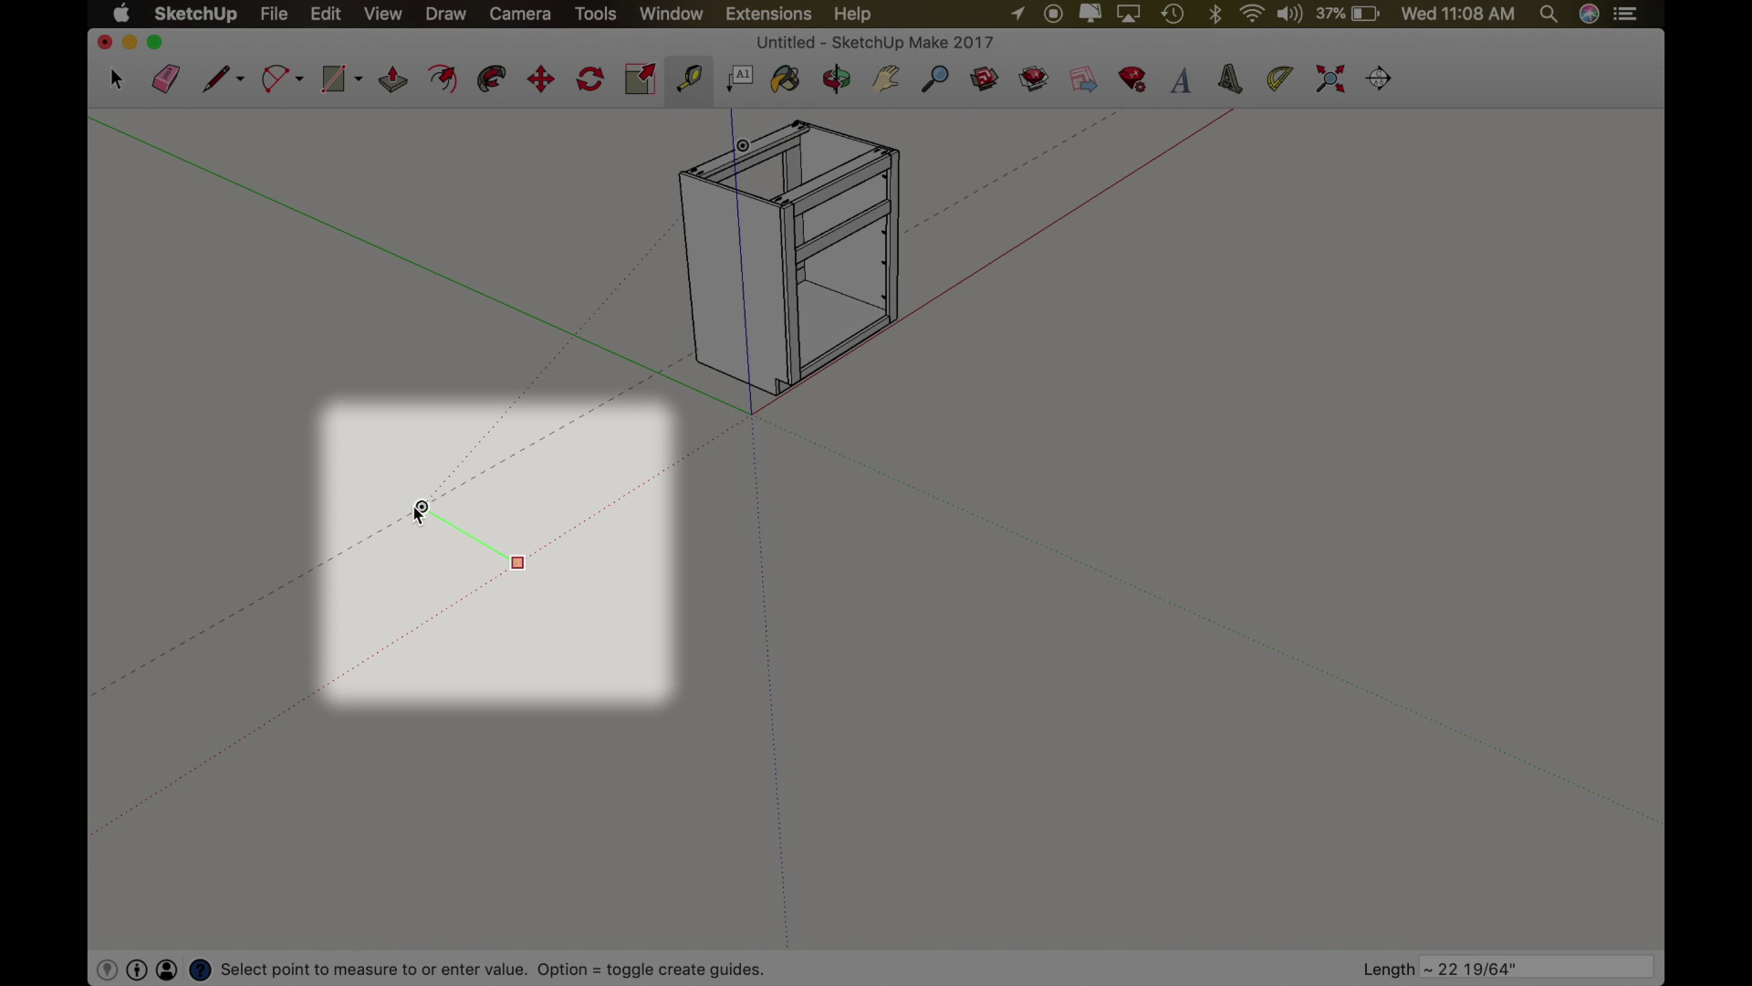
{"action": "type", "text": "21"}
{"action": "key", "text": "Return"}
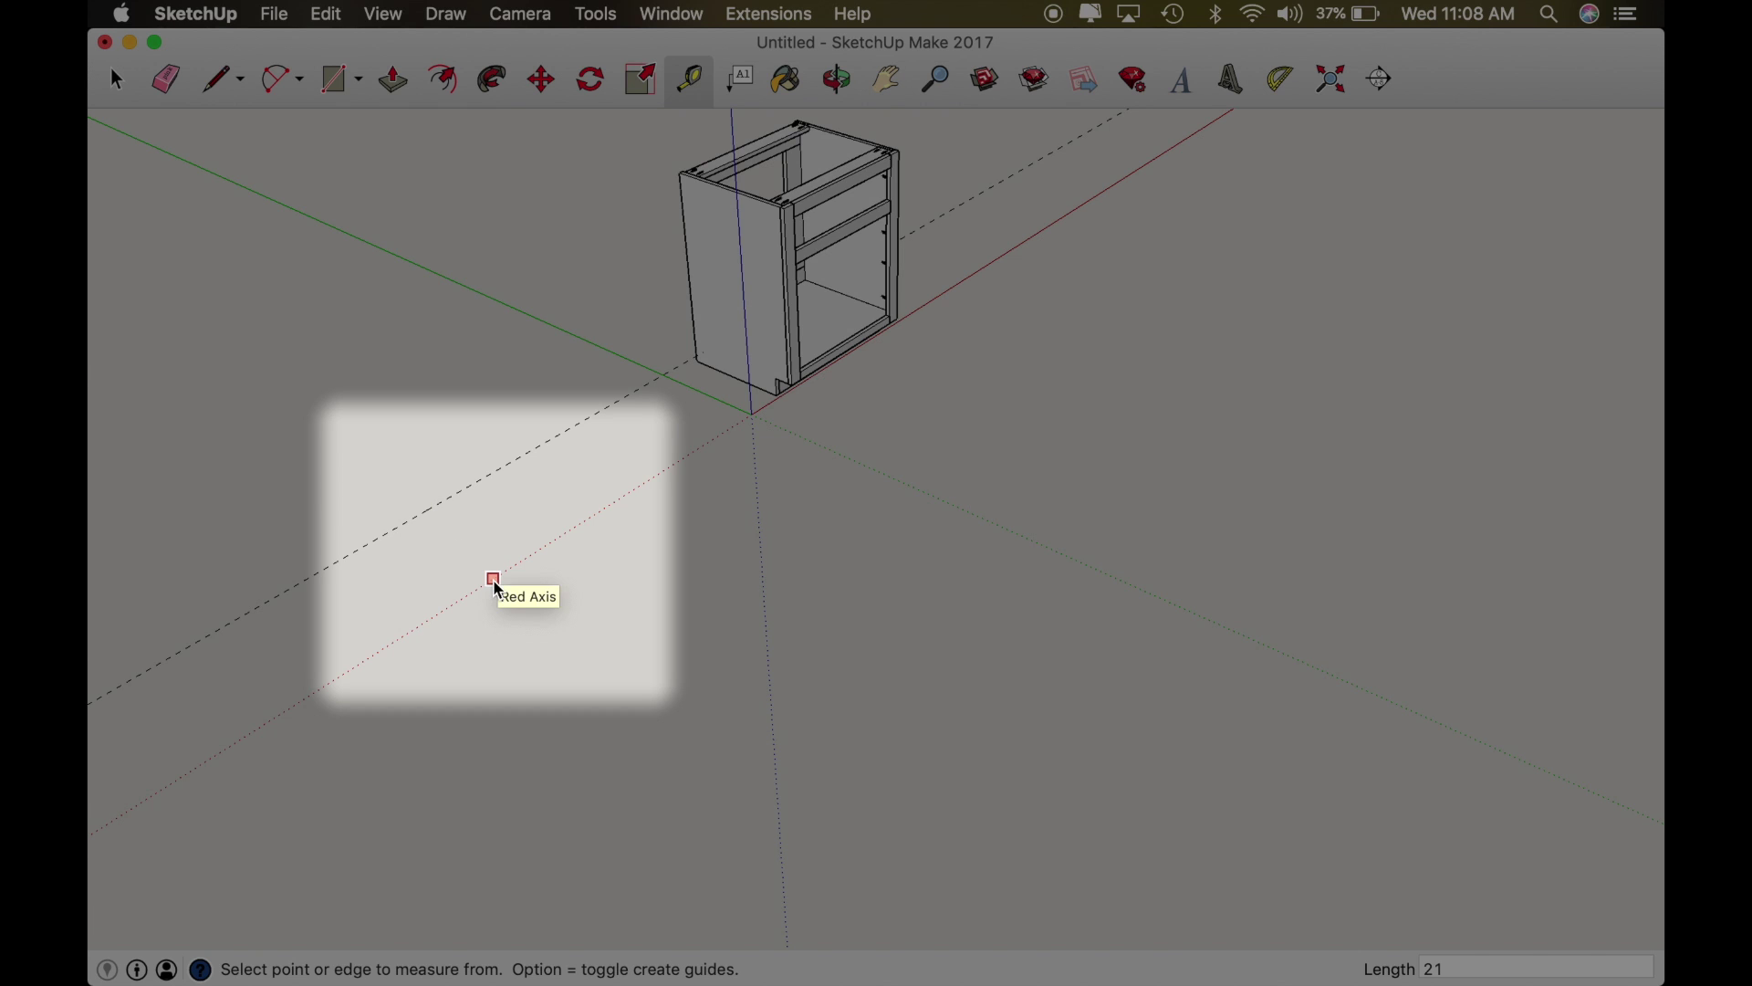
{"action": "left_click", "coordinate": [493, 581]}
{"action": "left_click", "coordinate": [492, 582]}
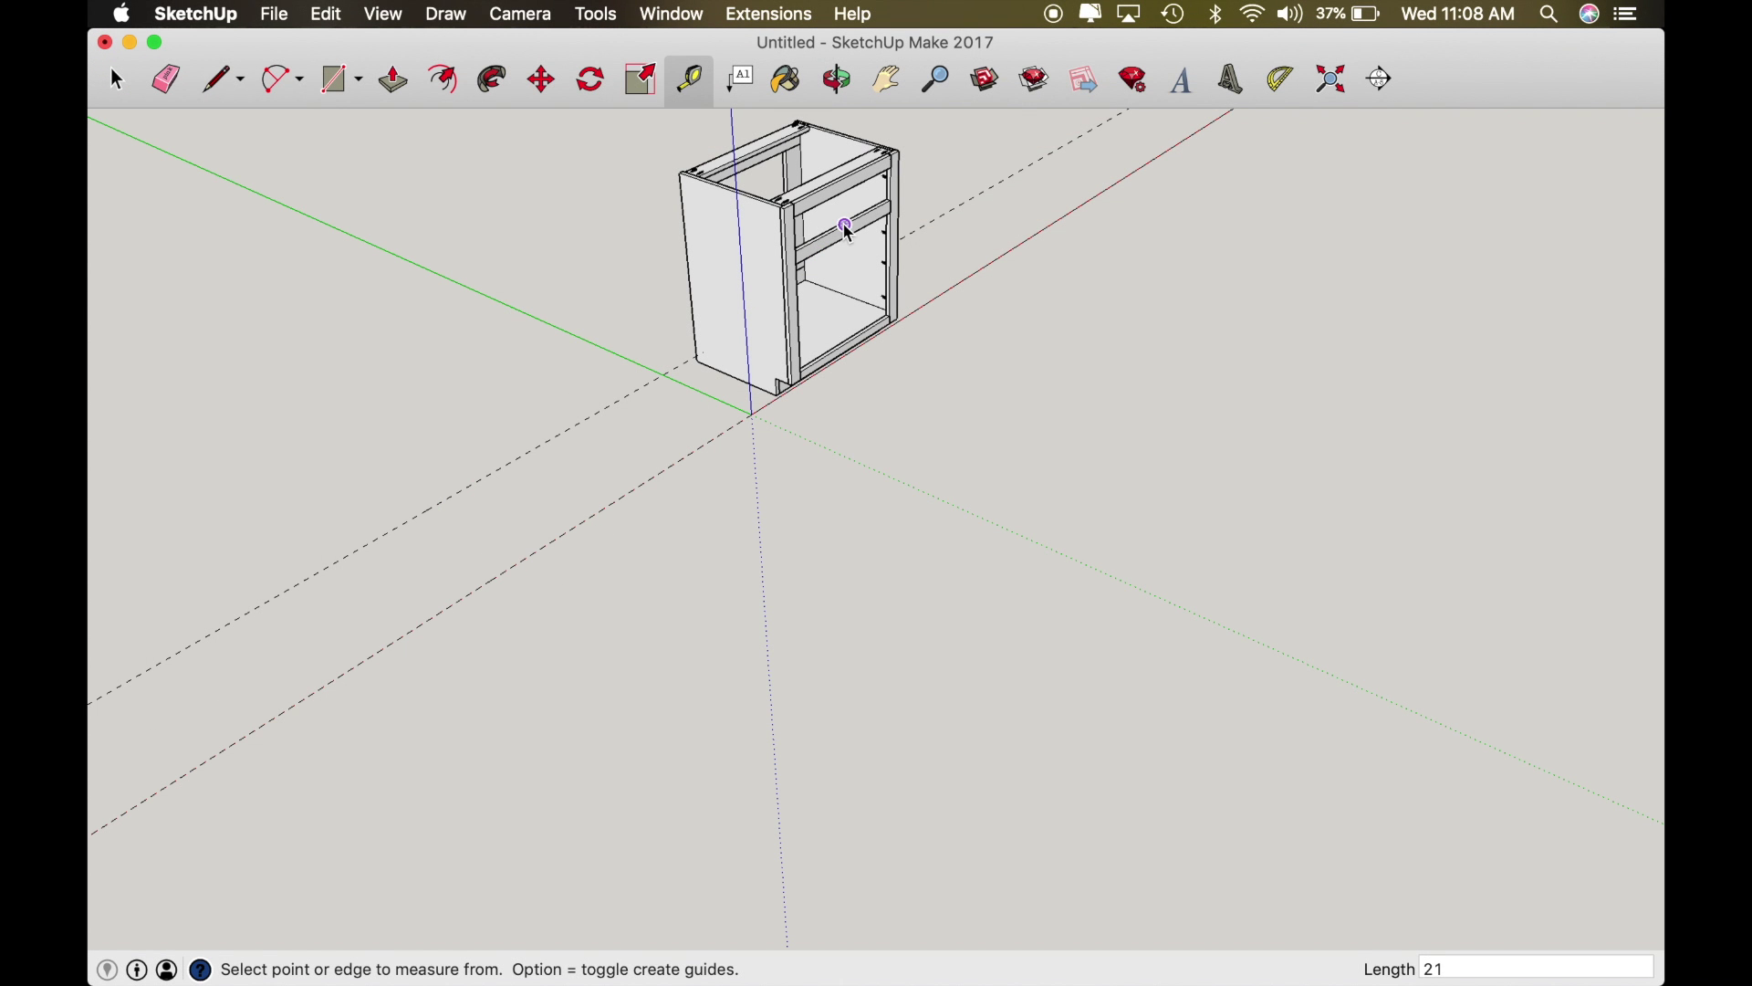
Step: Measure the width of the drawer opening between the inner edges of the two front stiles
{"action": "key", "text": "o"}
{"action": "scroll", "coordinate": [879, 194], "scroll_direction": "up", "scroll_amount": 5}
{"action": "left_click_drag", "start_coordinate": [880, 188], "coordinate": [732, 360]}
{"action": "scroll", "coordinate": [684, 313], "scroll_direction": "up", "scroll_amount": 4}
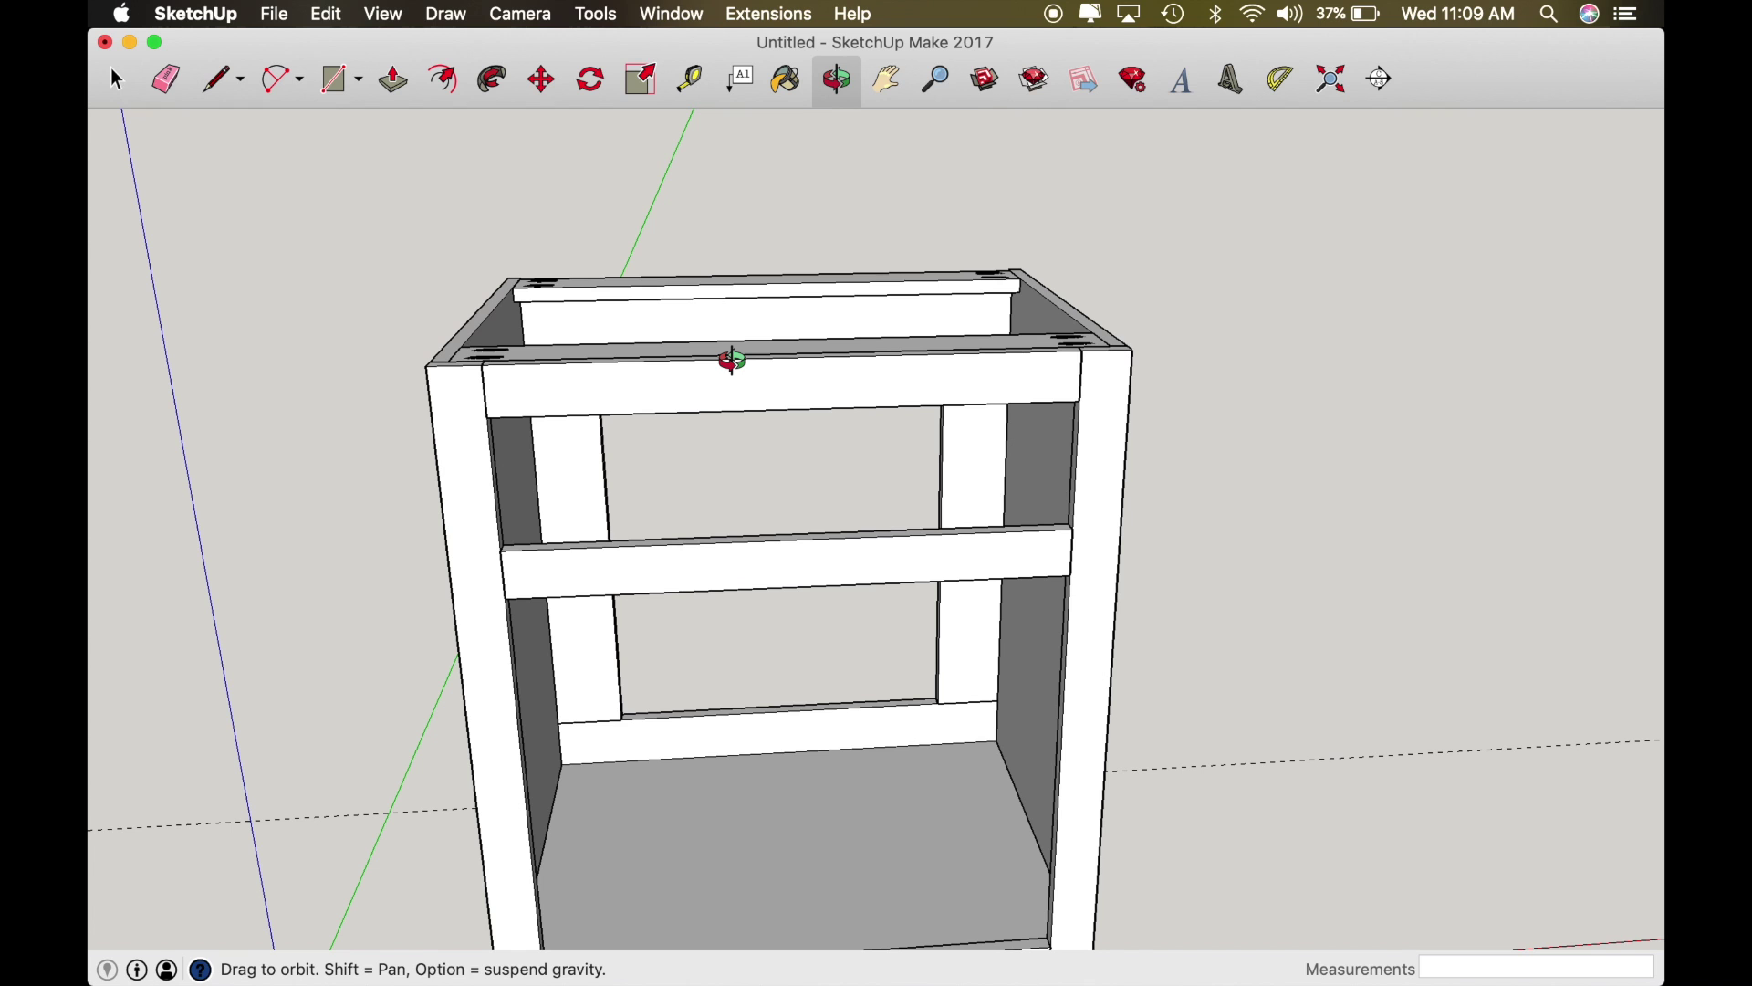
{"action": "key", "text": "t"}
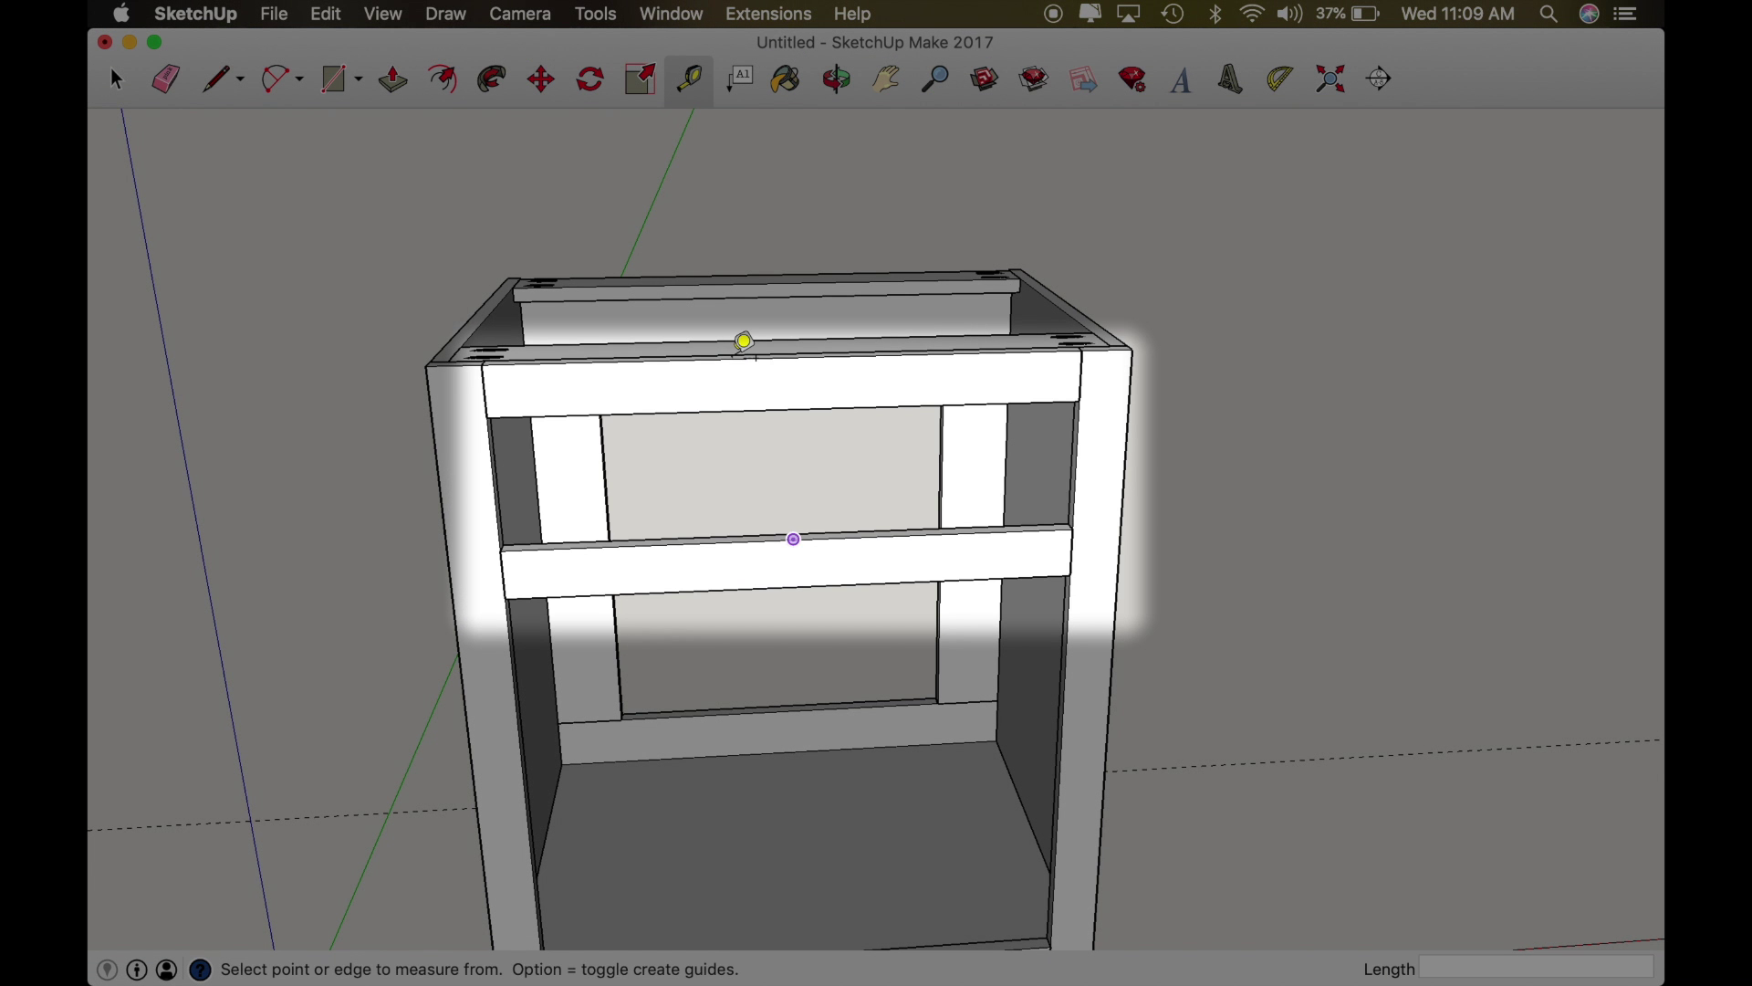
{"action": "left_click", "coordinate": [492, 472]}
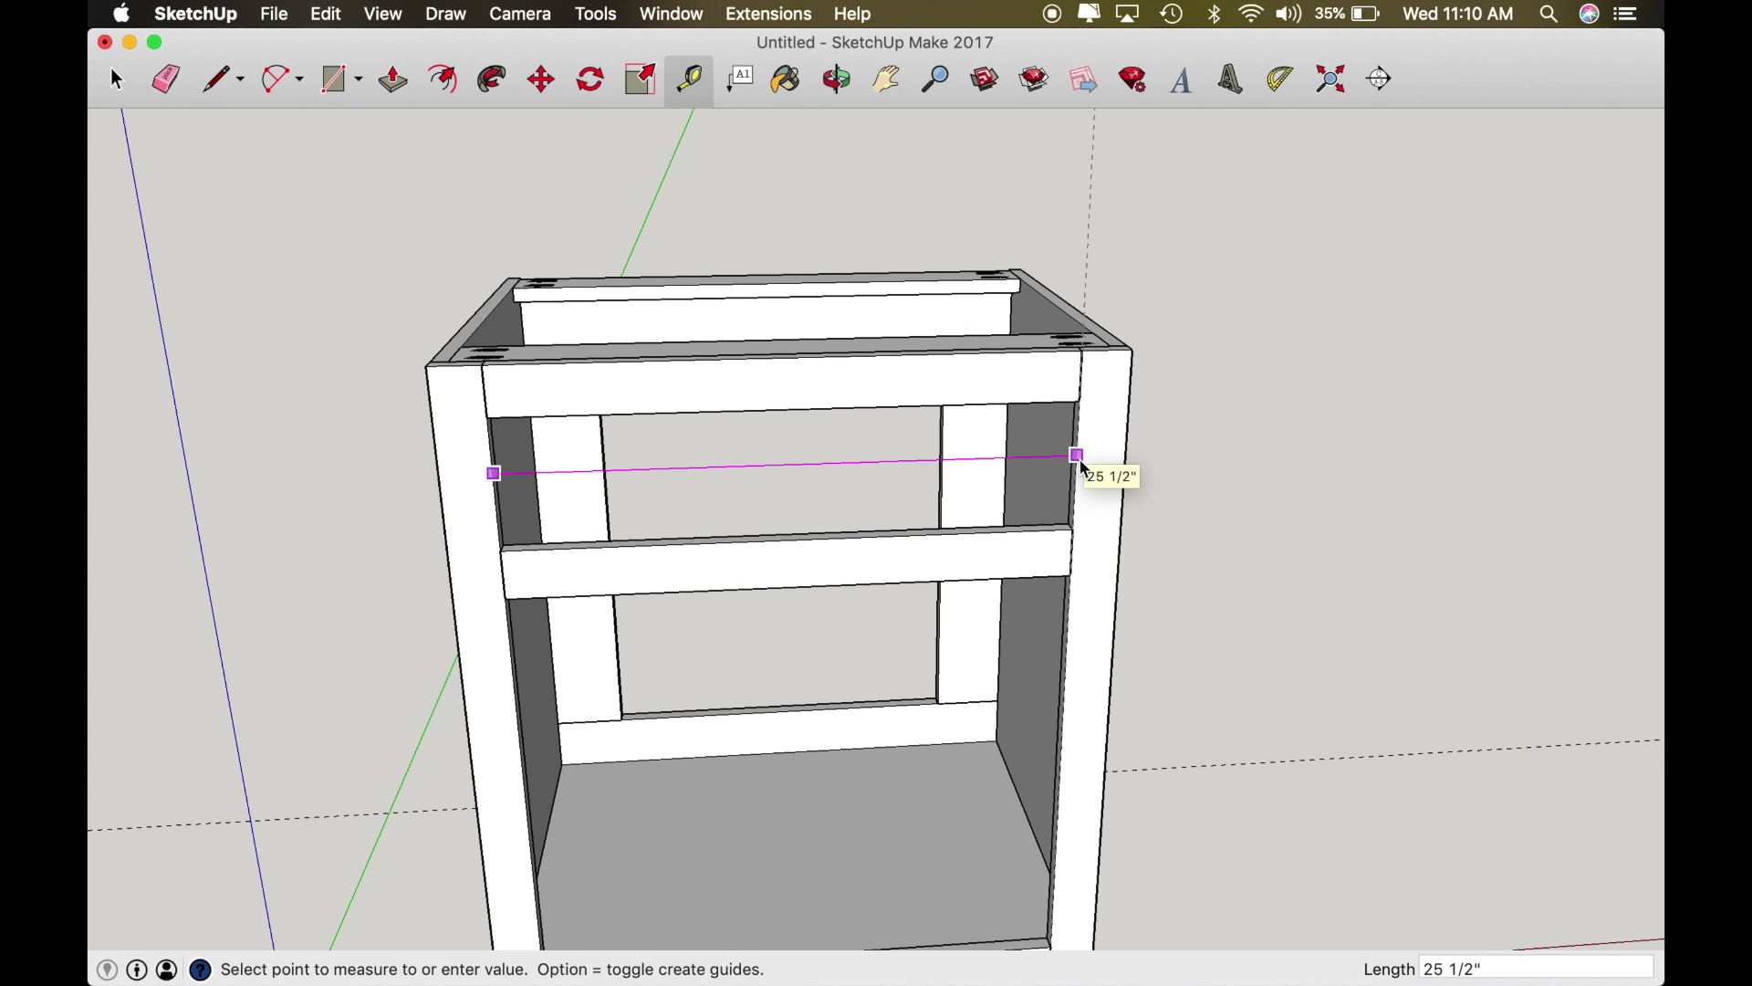
{"action": "left_click", "coordinate": [1078, 455]}
Step: Create a guide parallel to the green axis about 36 inches to its side, and a second guide 24.5 inches beyond the first
{"action": "key", "text": "o"}
{"action": "scroll", "coordinate": [1080, 459], "scroll_direction": "down", "scroll_amount": 4}
{"action": "scroll", "coordinate": [1078, 457], "scroll_direction": "down", "scroll_amount": 3}
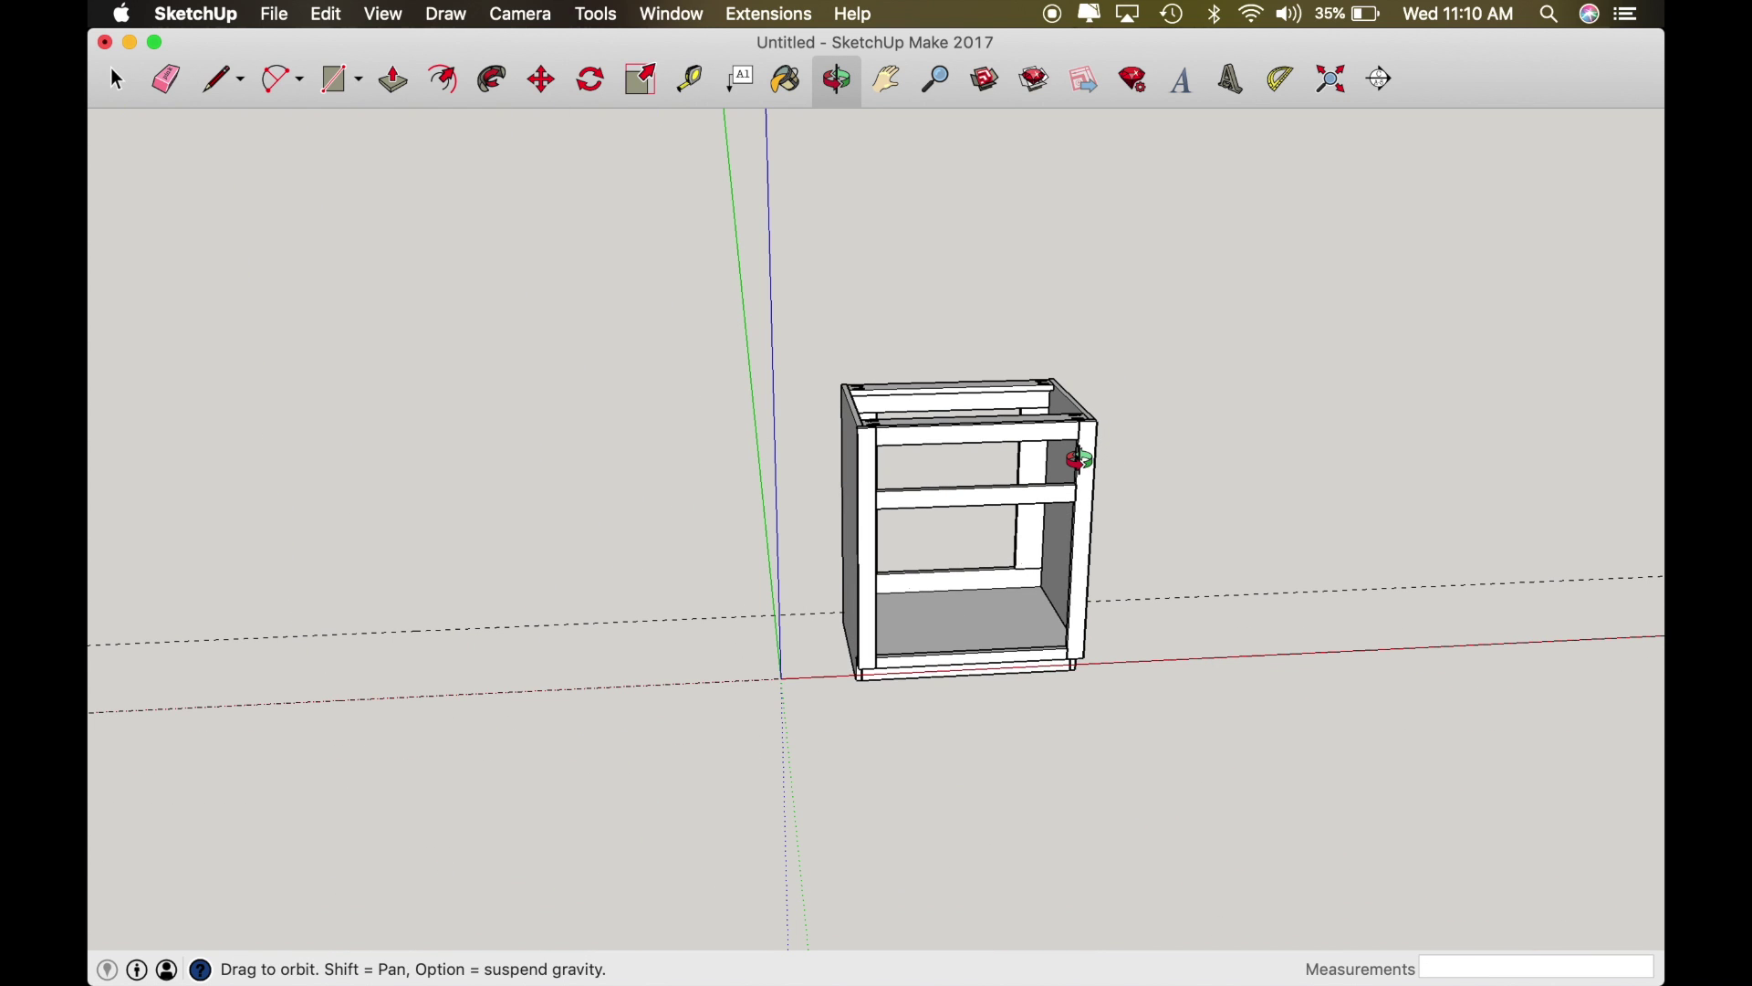
{"action": "left_click_drag", "start_coordinate": [755, 688], "coordinate": [1283, 657], "text": "shift"}
{"action": "key", "text": "t"}
{"action": "left_click", "coordinate": [1142, 608]}
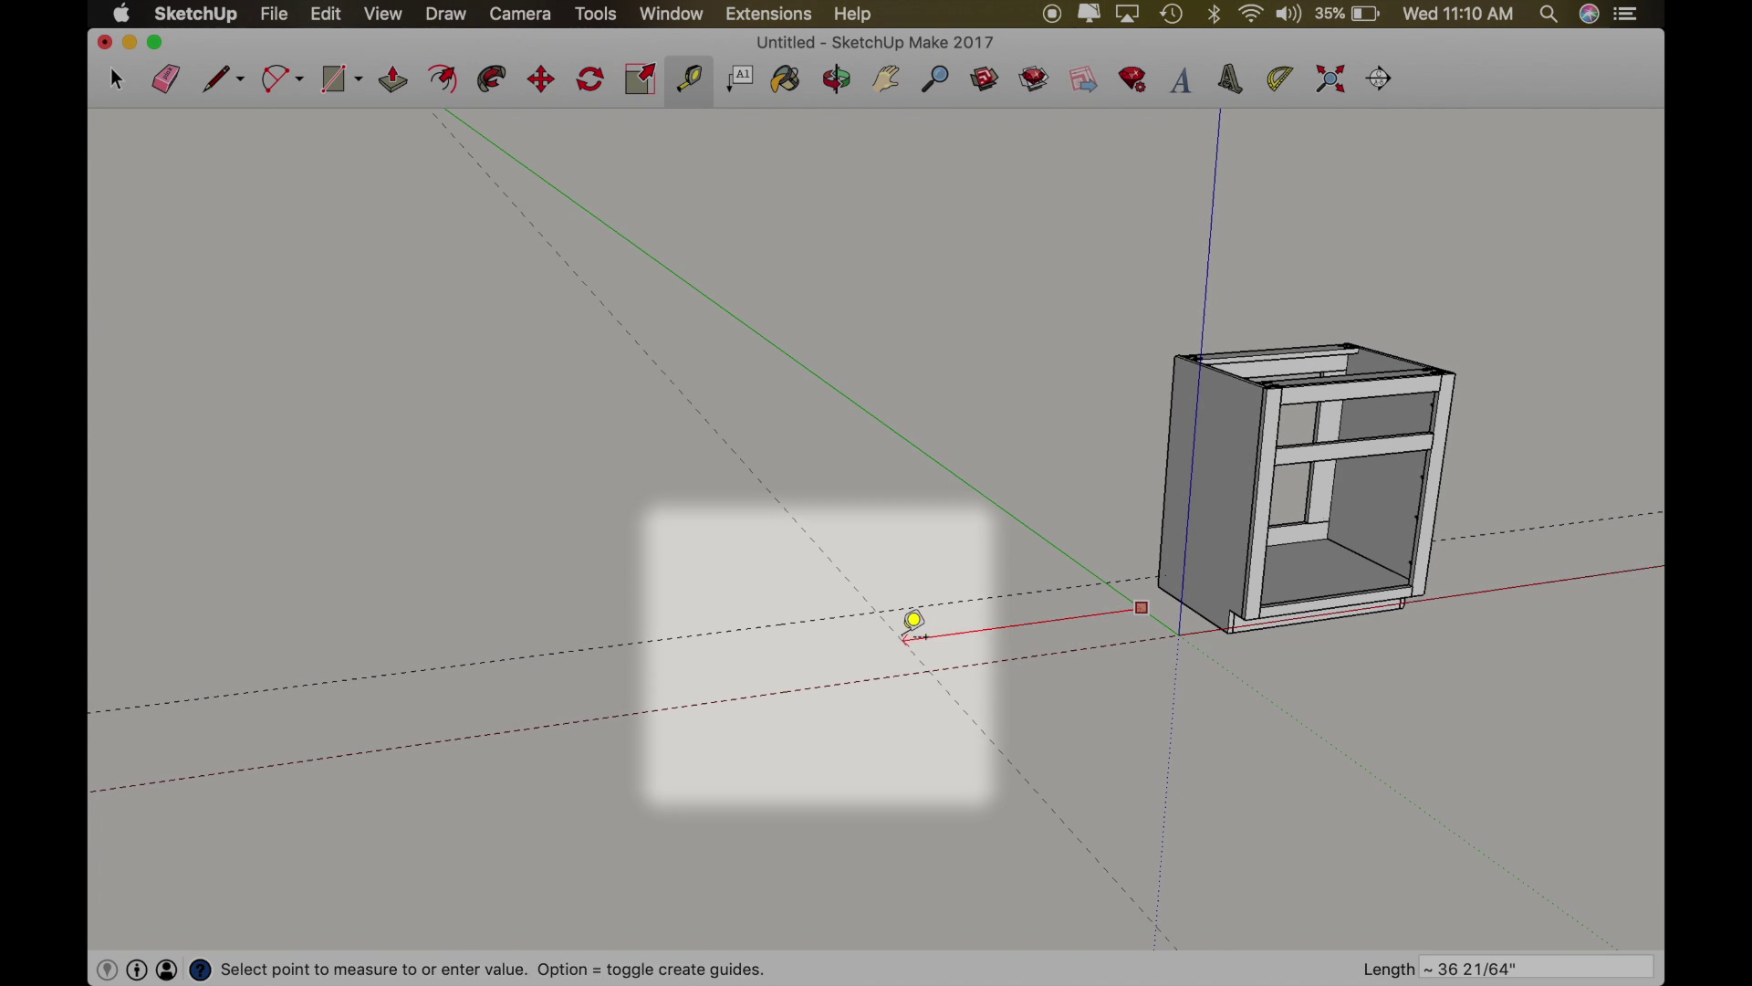
{"action": "left_click", "coordinate": [910, 641]}
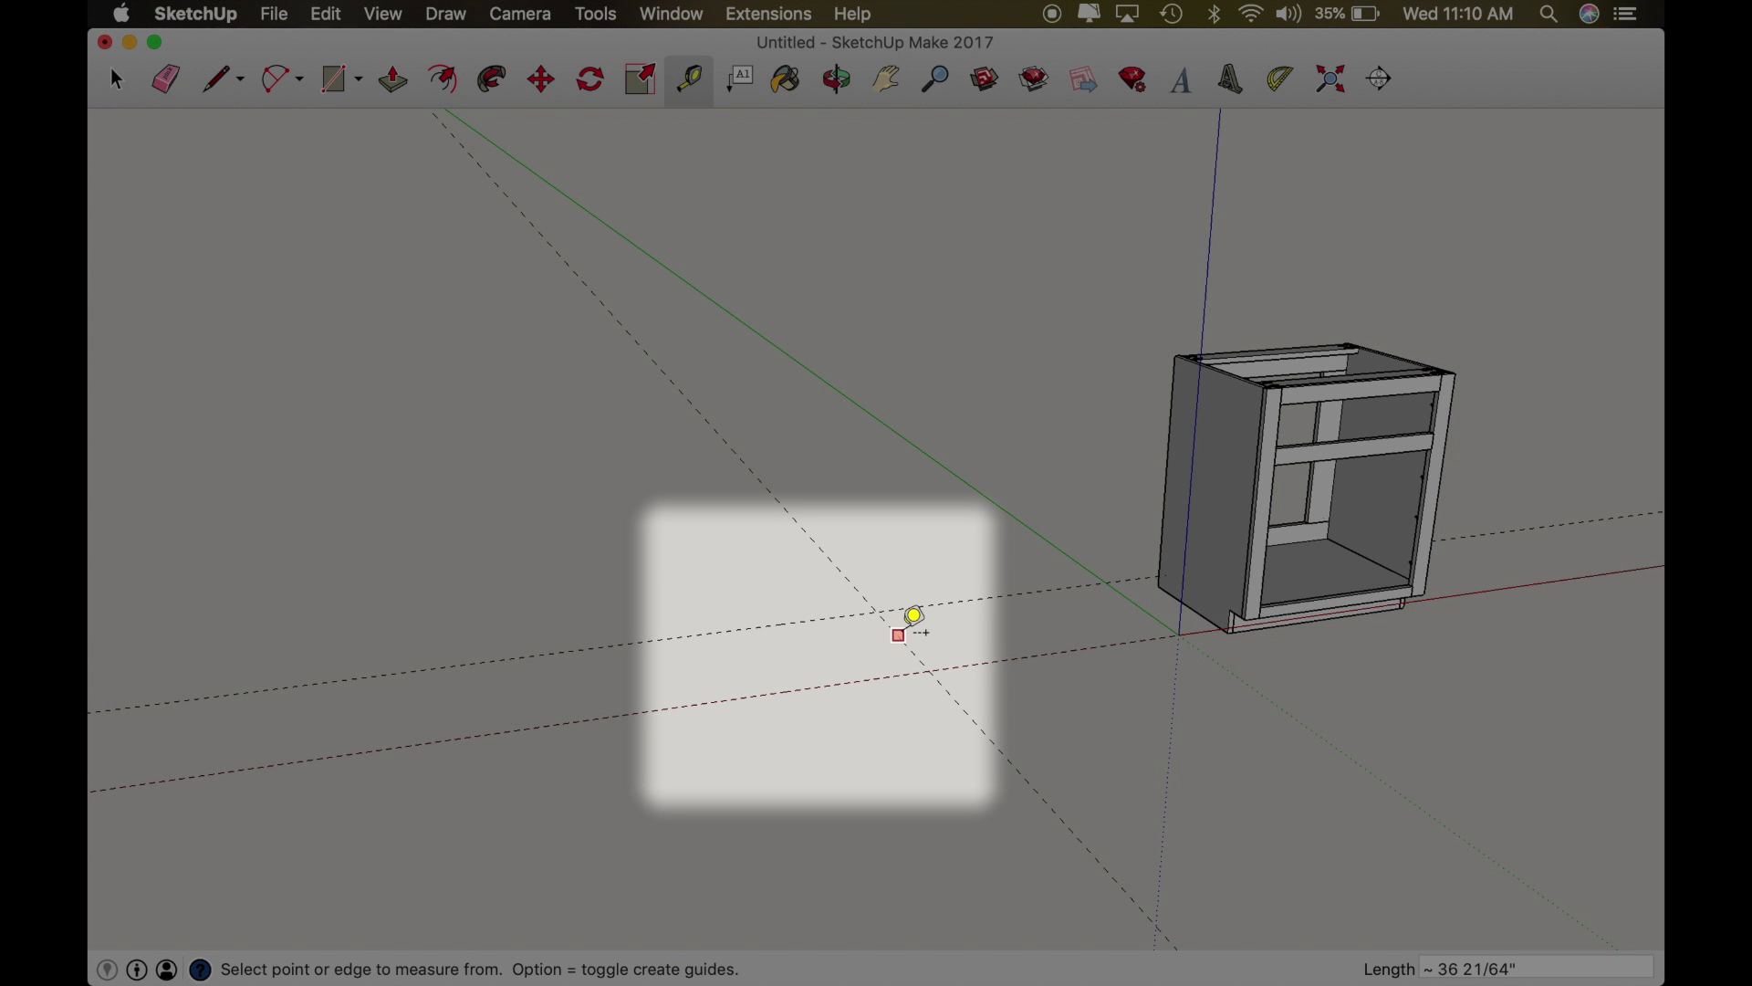
{"action": "left_click", "coordinate": [903, 639]}
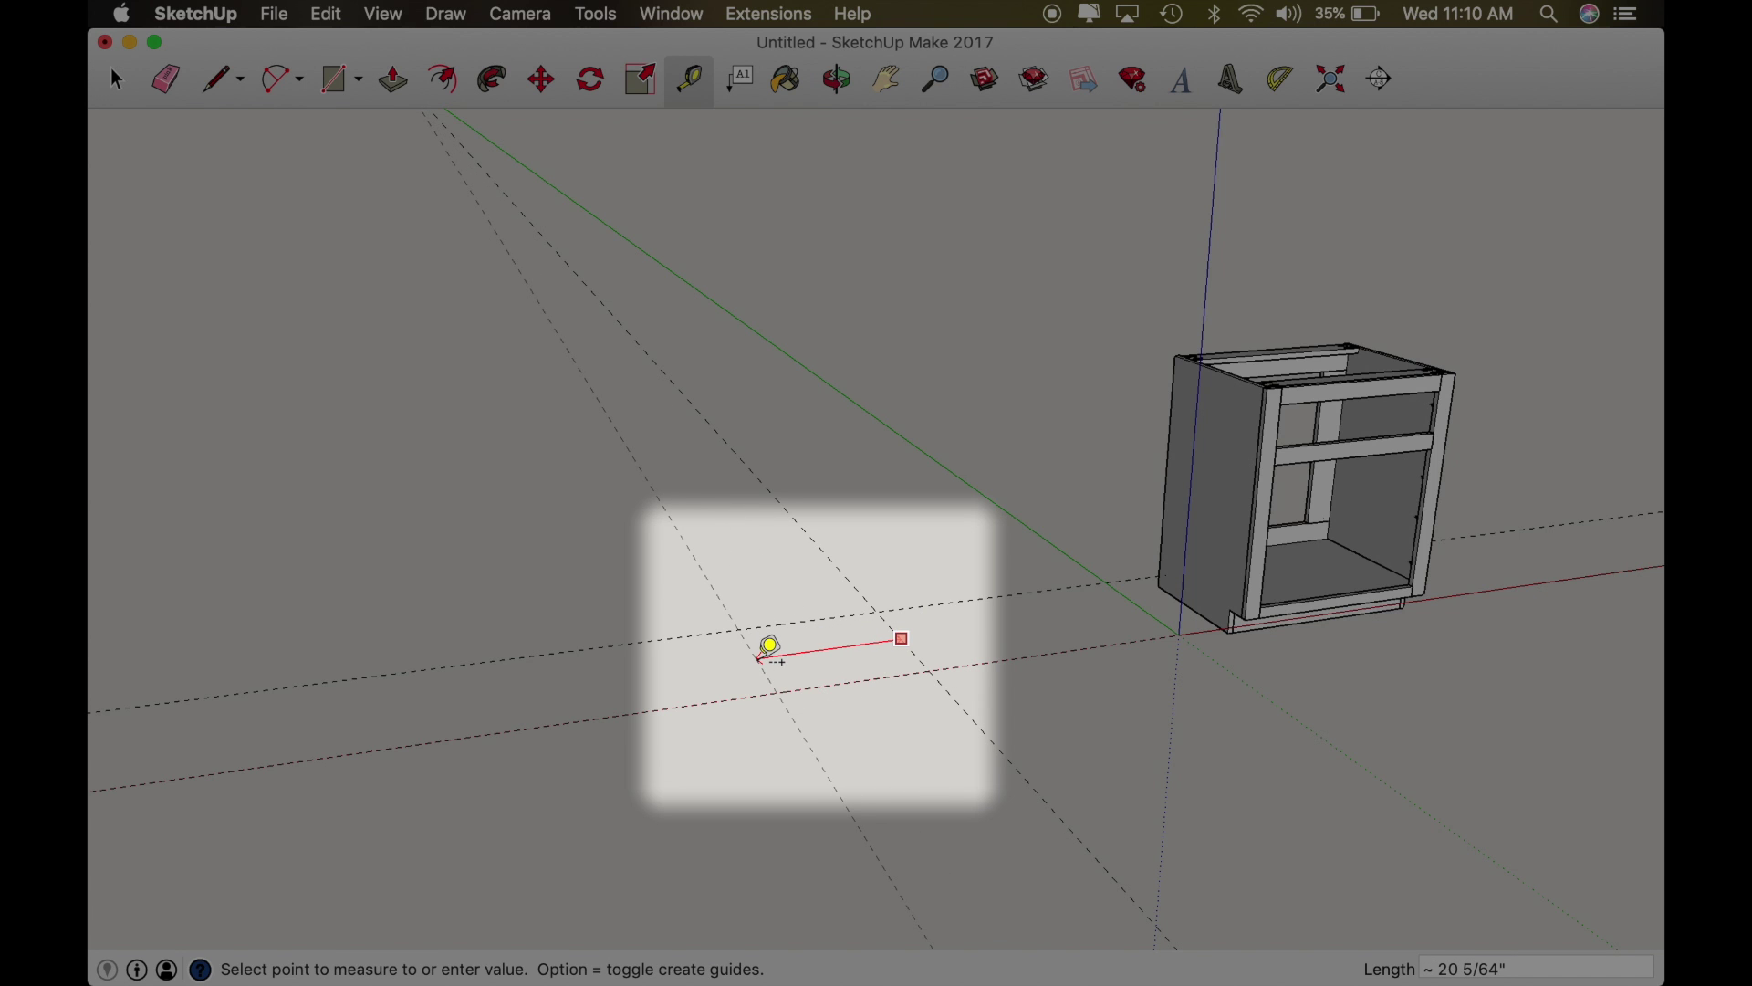
{"action": "type", "text": "24.5"}
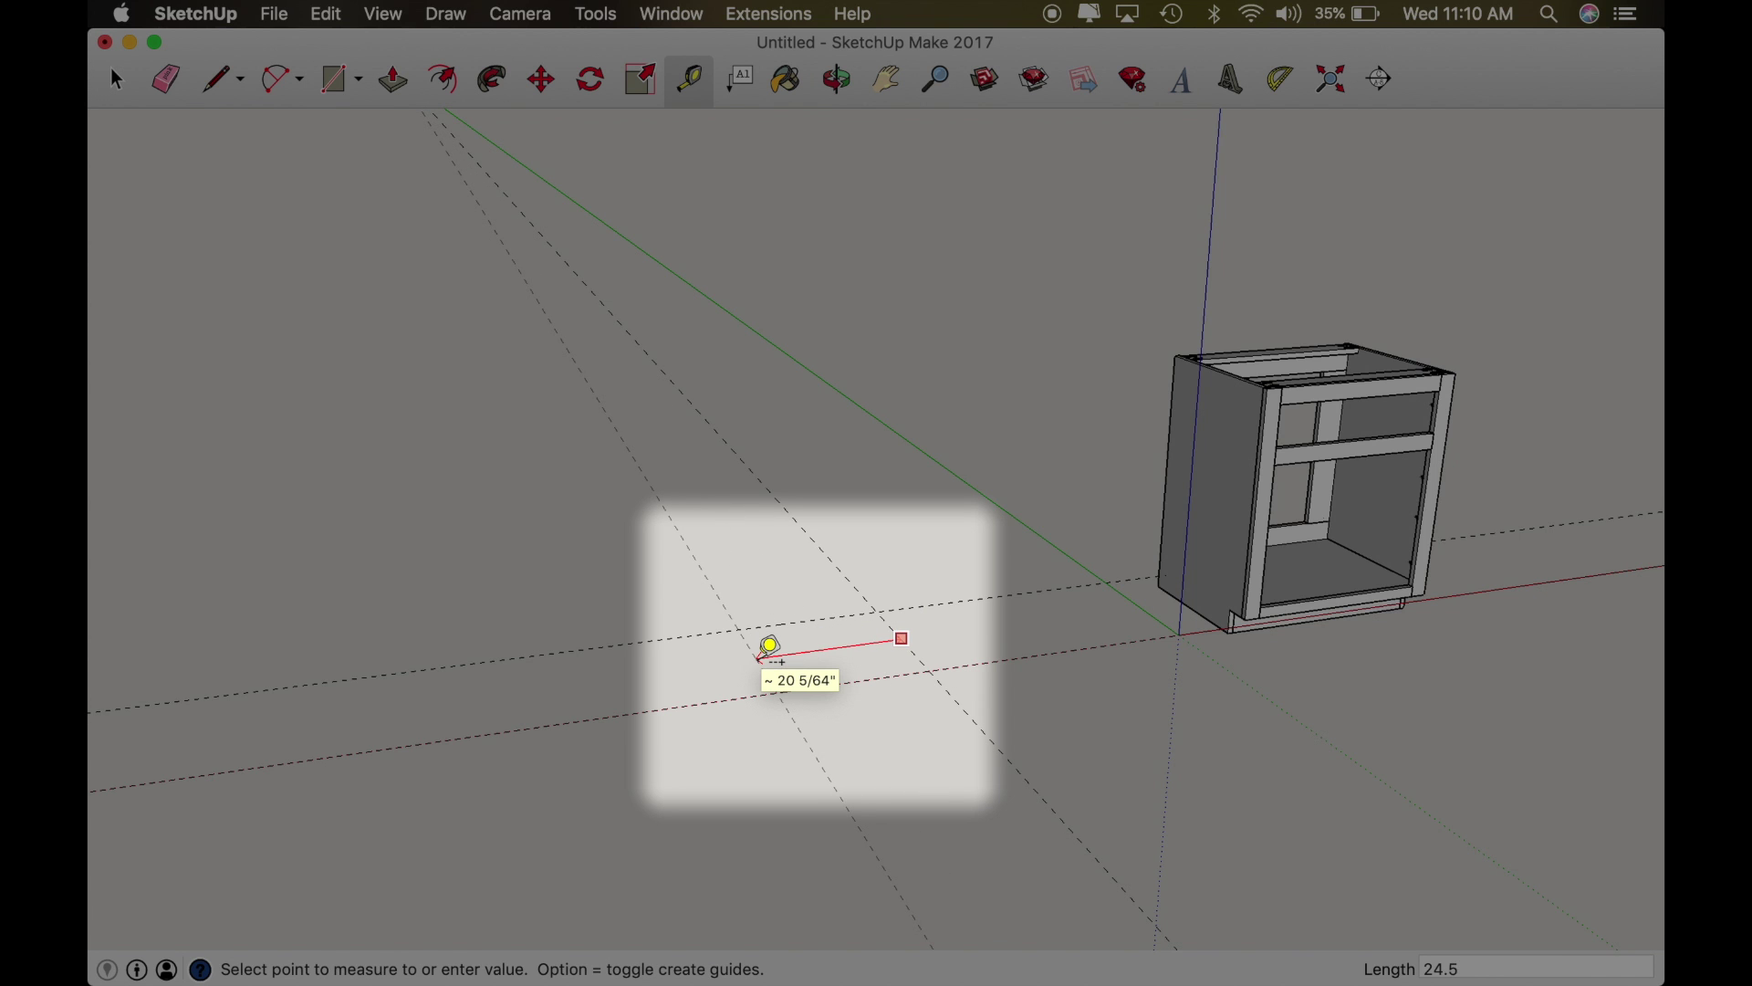
{"action": "key", "text": "Return"}
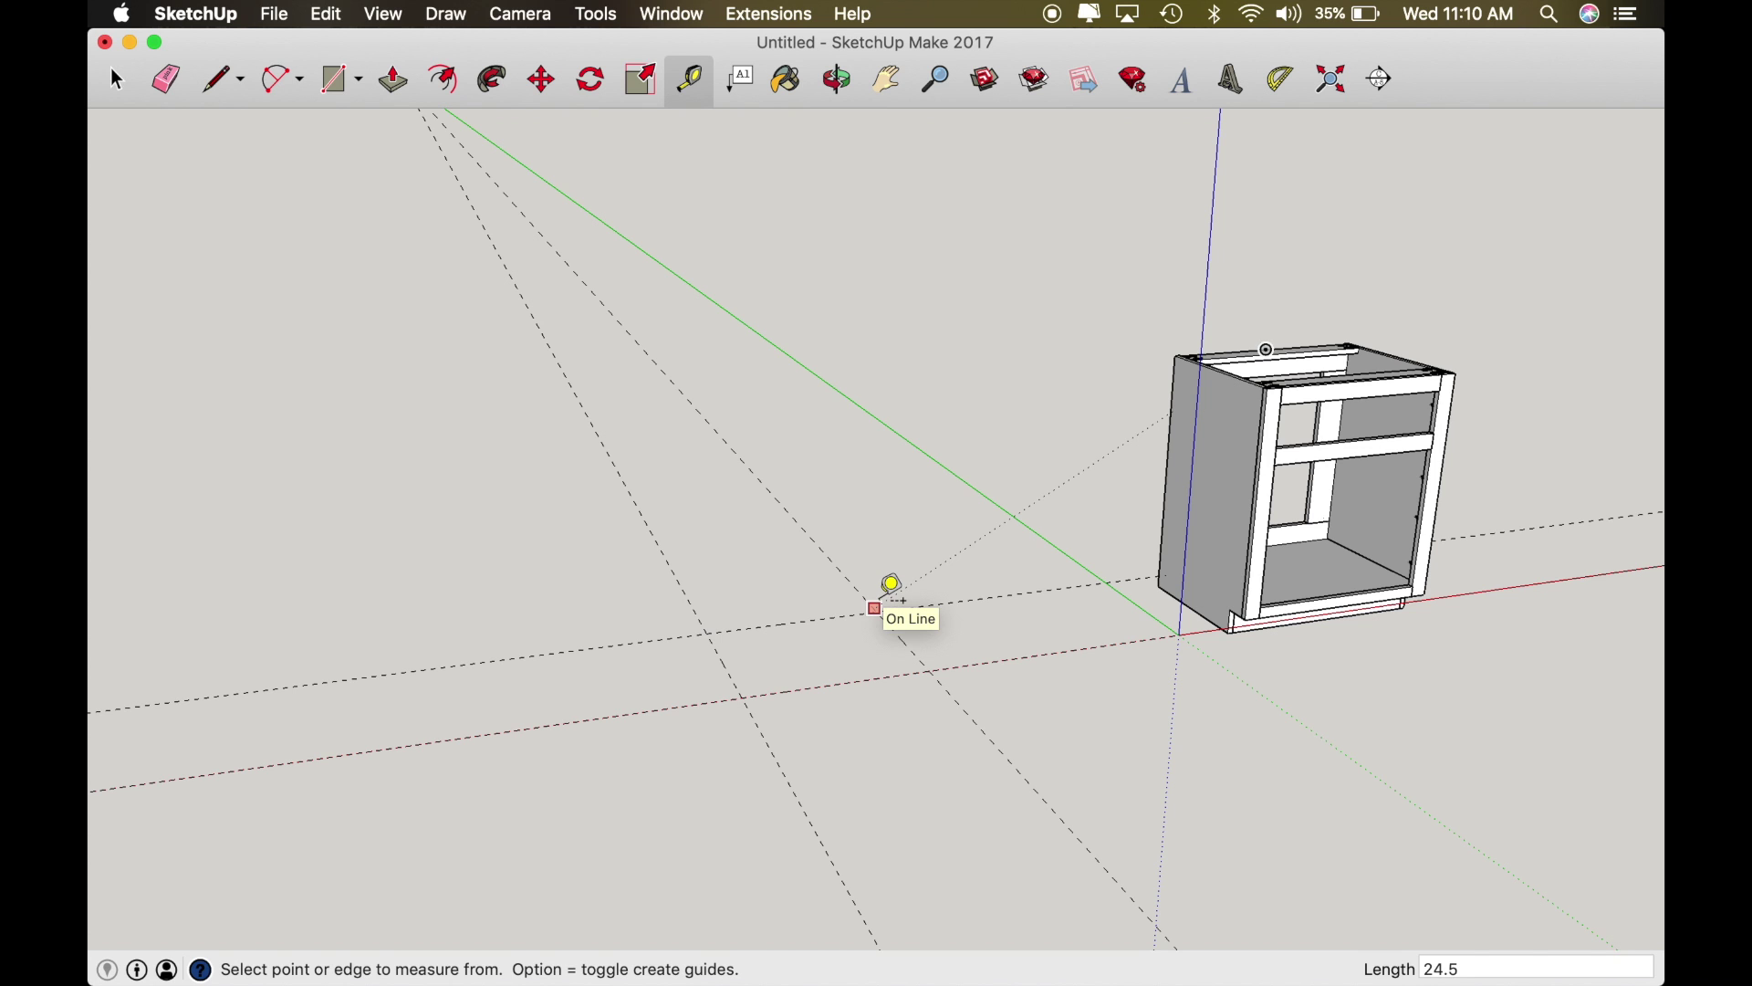
Step: Measure the drawer opening's height between the top front rail and the middle rail
{"action": "middle_click_drag", "start_coordinate": [1365, 422], "coordinate": [1109, 443]}
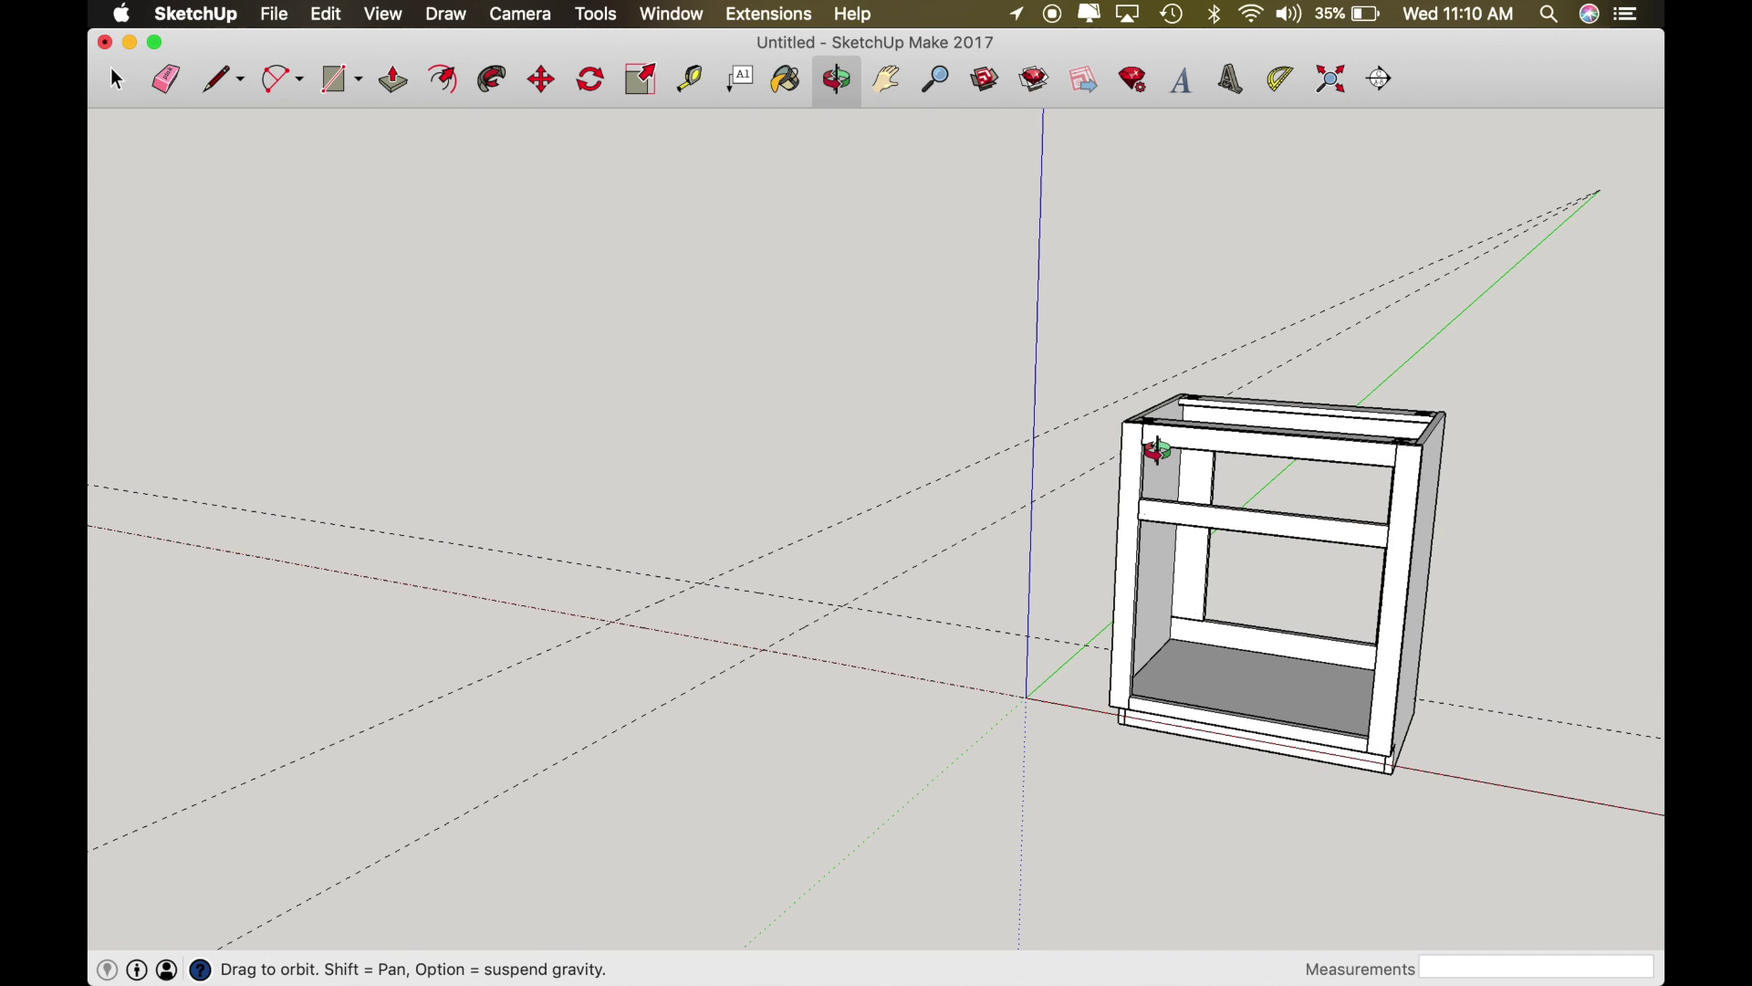
{"action": "scroll", "coordinate": [1154, 449], "scroll_direction": "up", "scroll_amount": 5}
{"action": "scroll", "coordinate": [1157, 450], "scroll_direction": "up", "scroll_amount": 5}
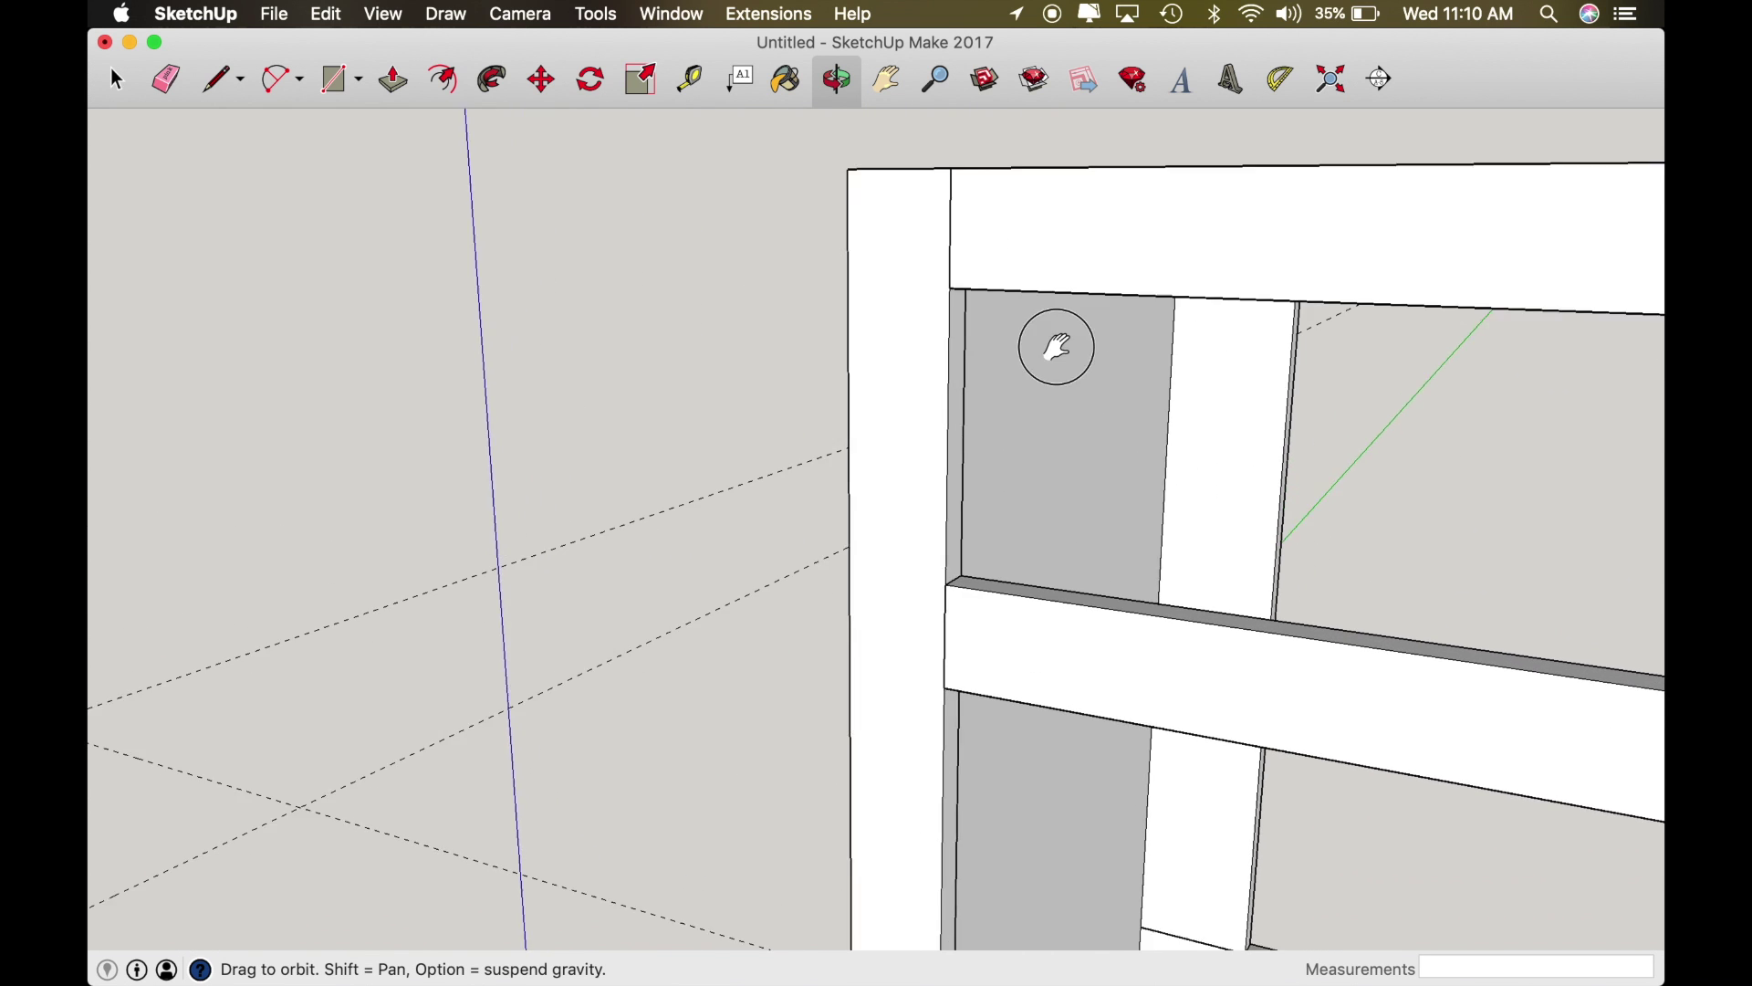
{"action": "middle_click_drag", "start_coordinate": [983, 351], "coordinate": [970, 356]}
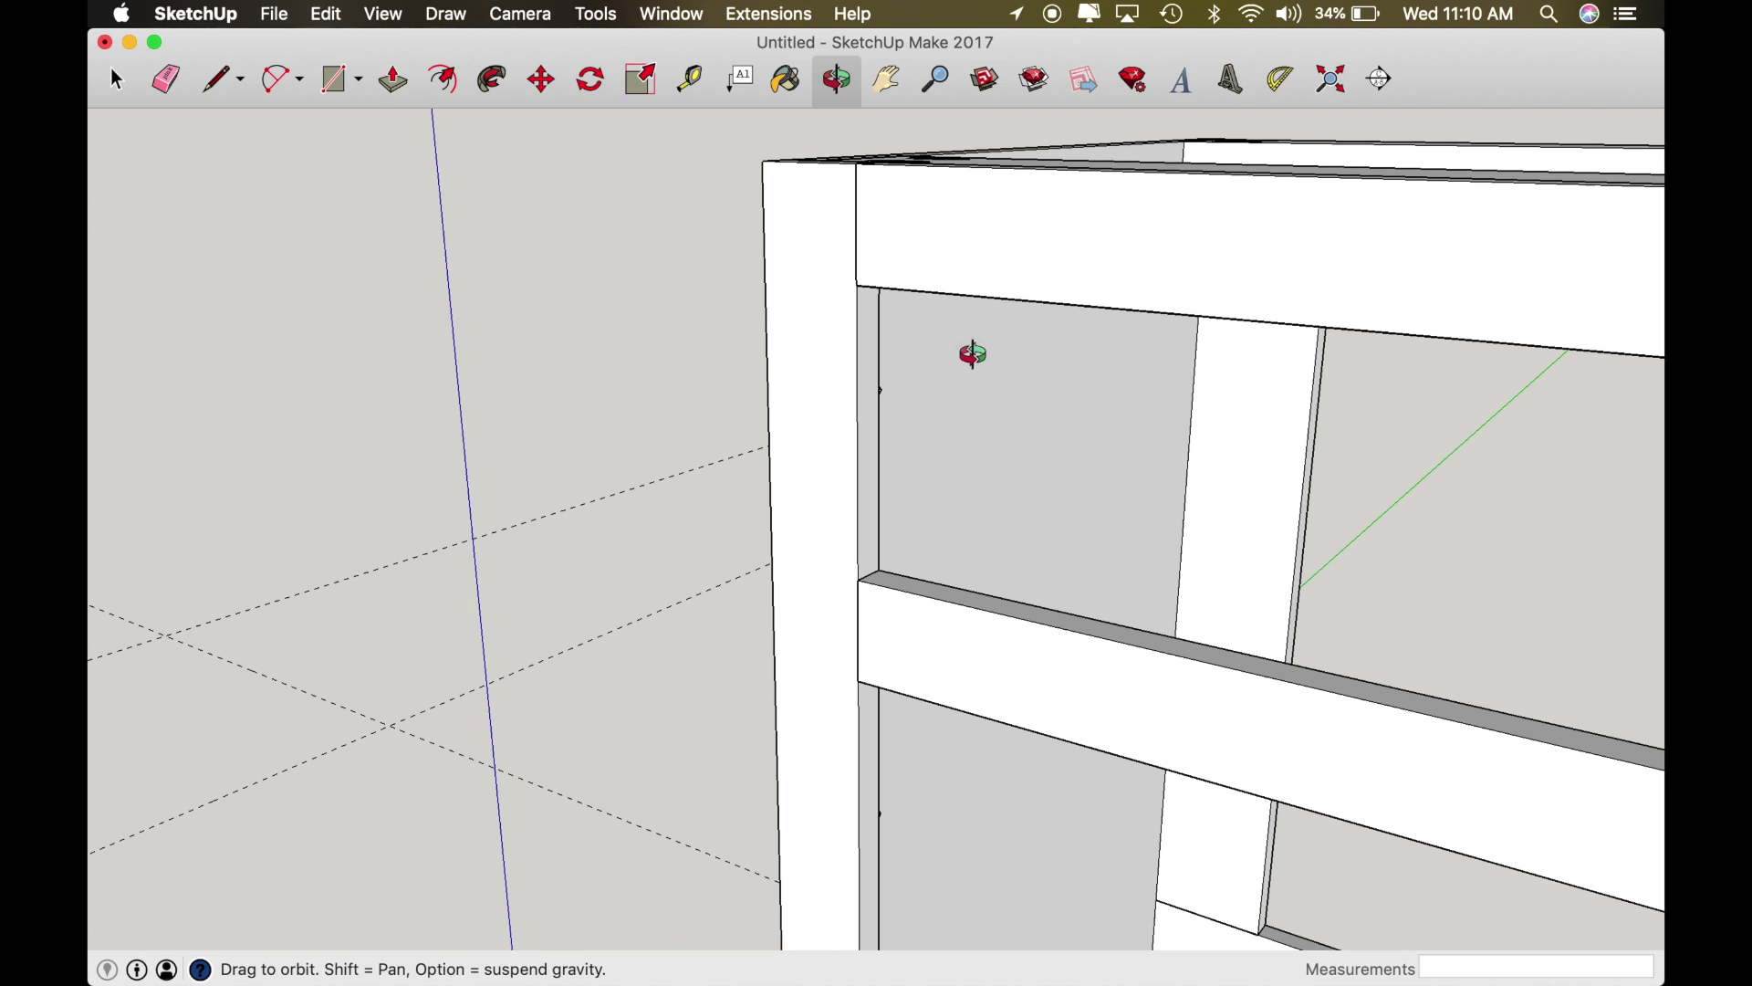
{"action": "left_click", "coordinate": [909, 290]}
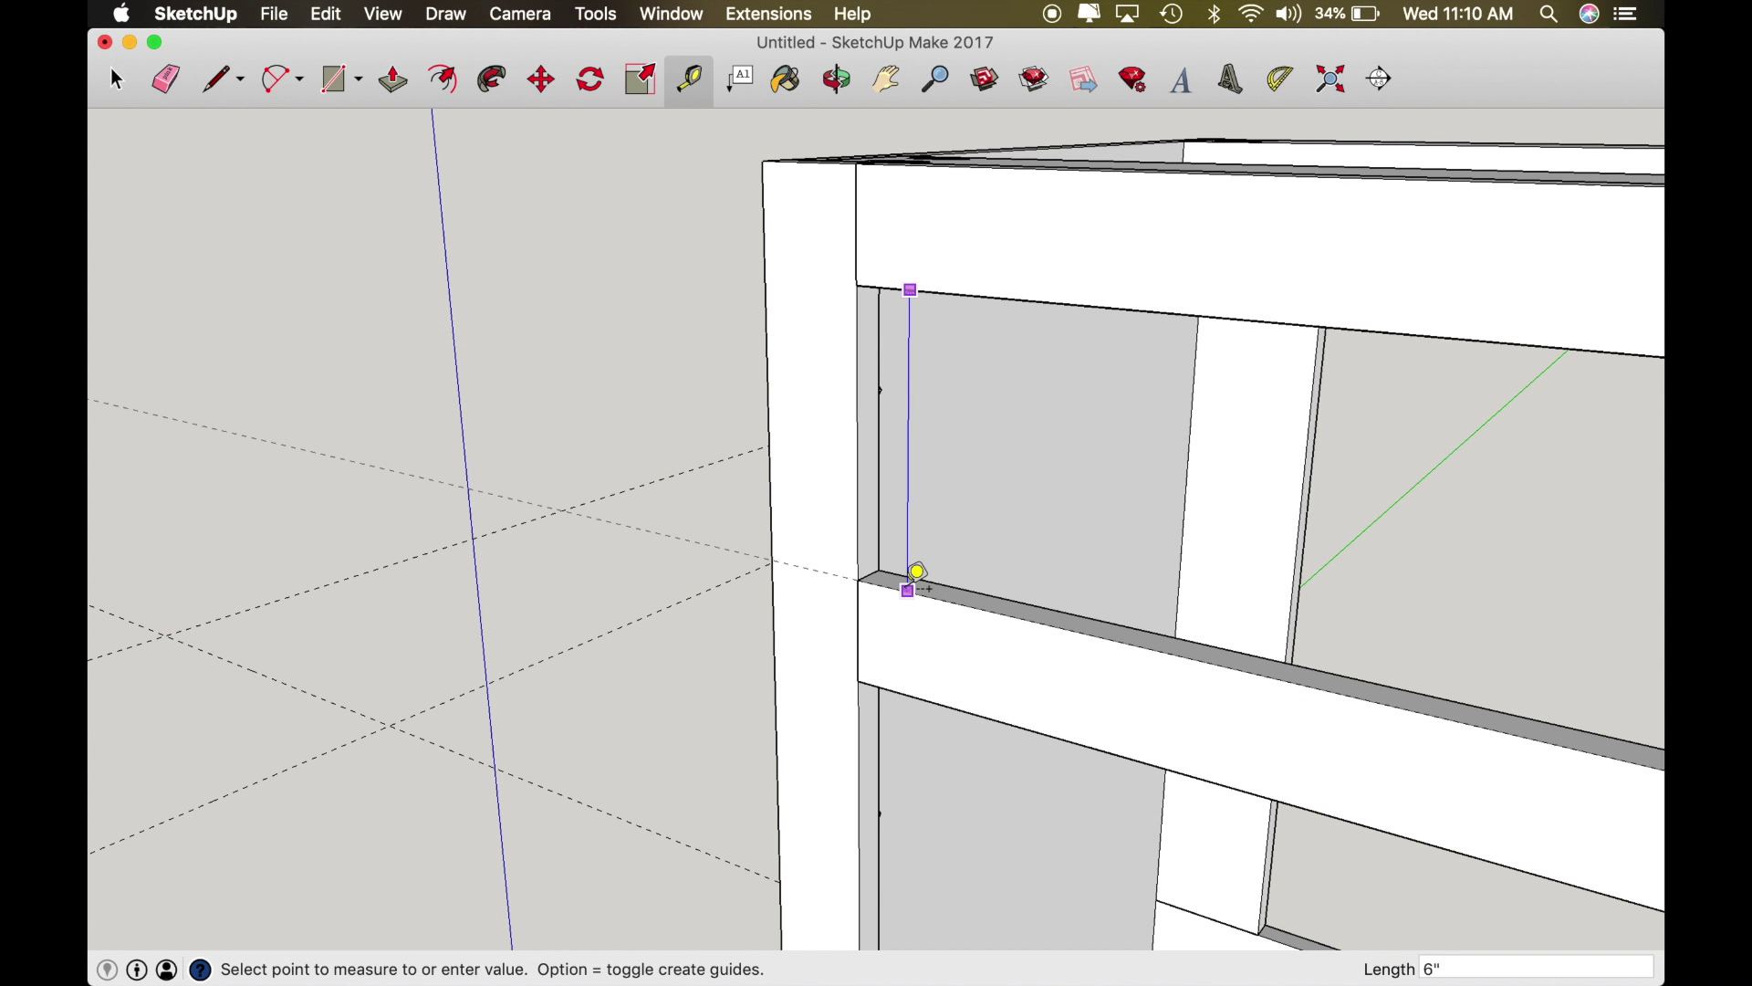
{"action": "left_click", "coordinate": [912, 584]}
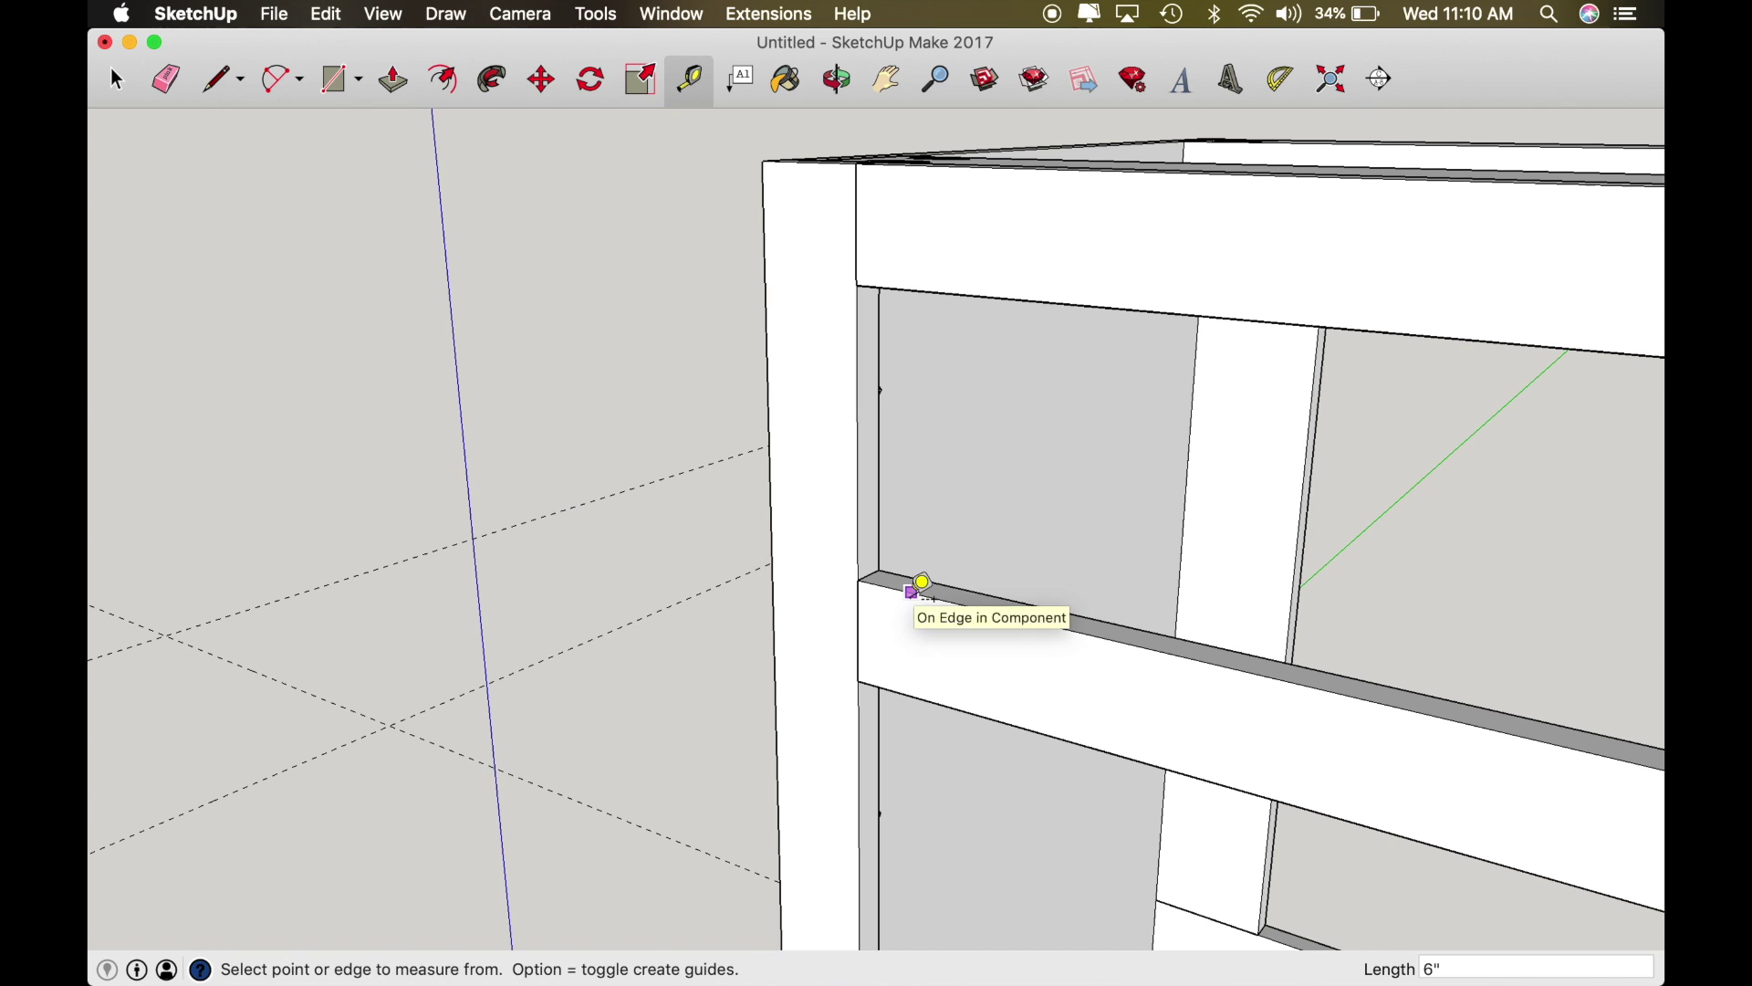
Step: Create guides 3/8 inch above the middle rail and 0.5 inch below the top rail, and measure the distance between them
{"action": "left_click", "coordinate": [911, 577]}
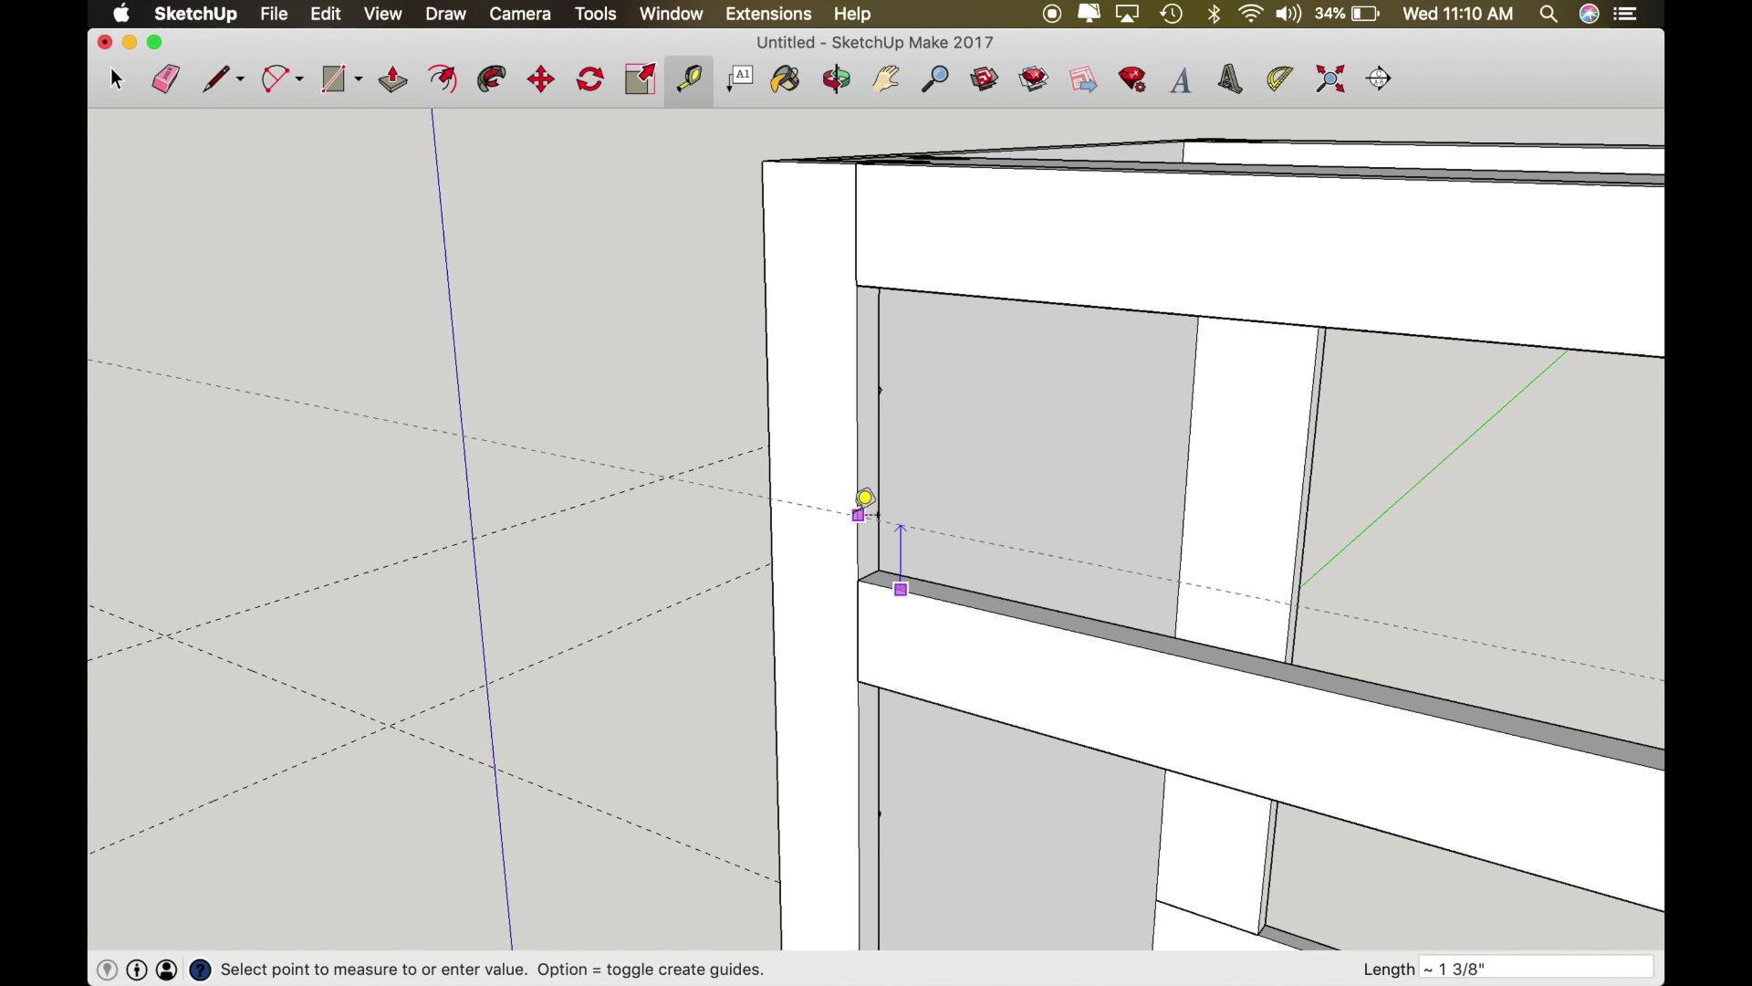
{"action": "type", "text": "3/8"}
{"action": "key", "text": "Return"}
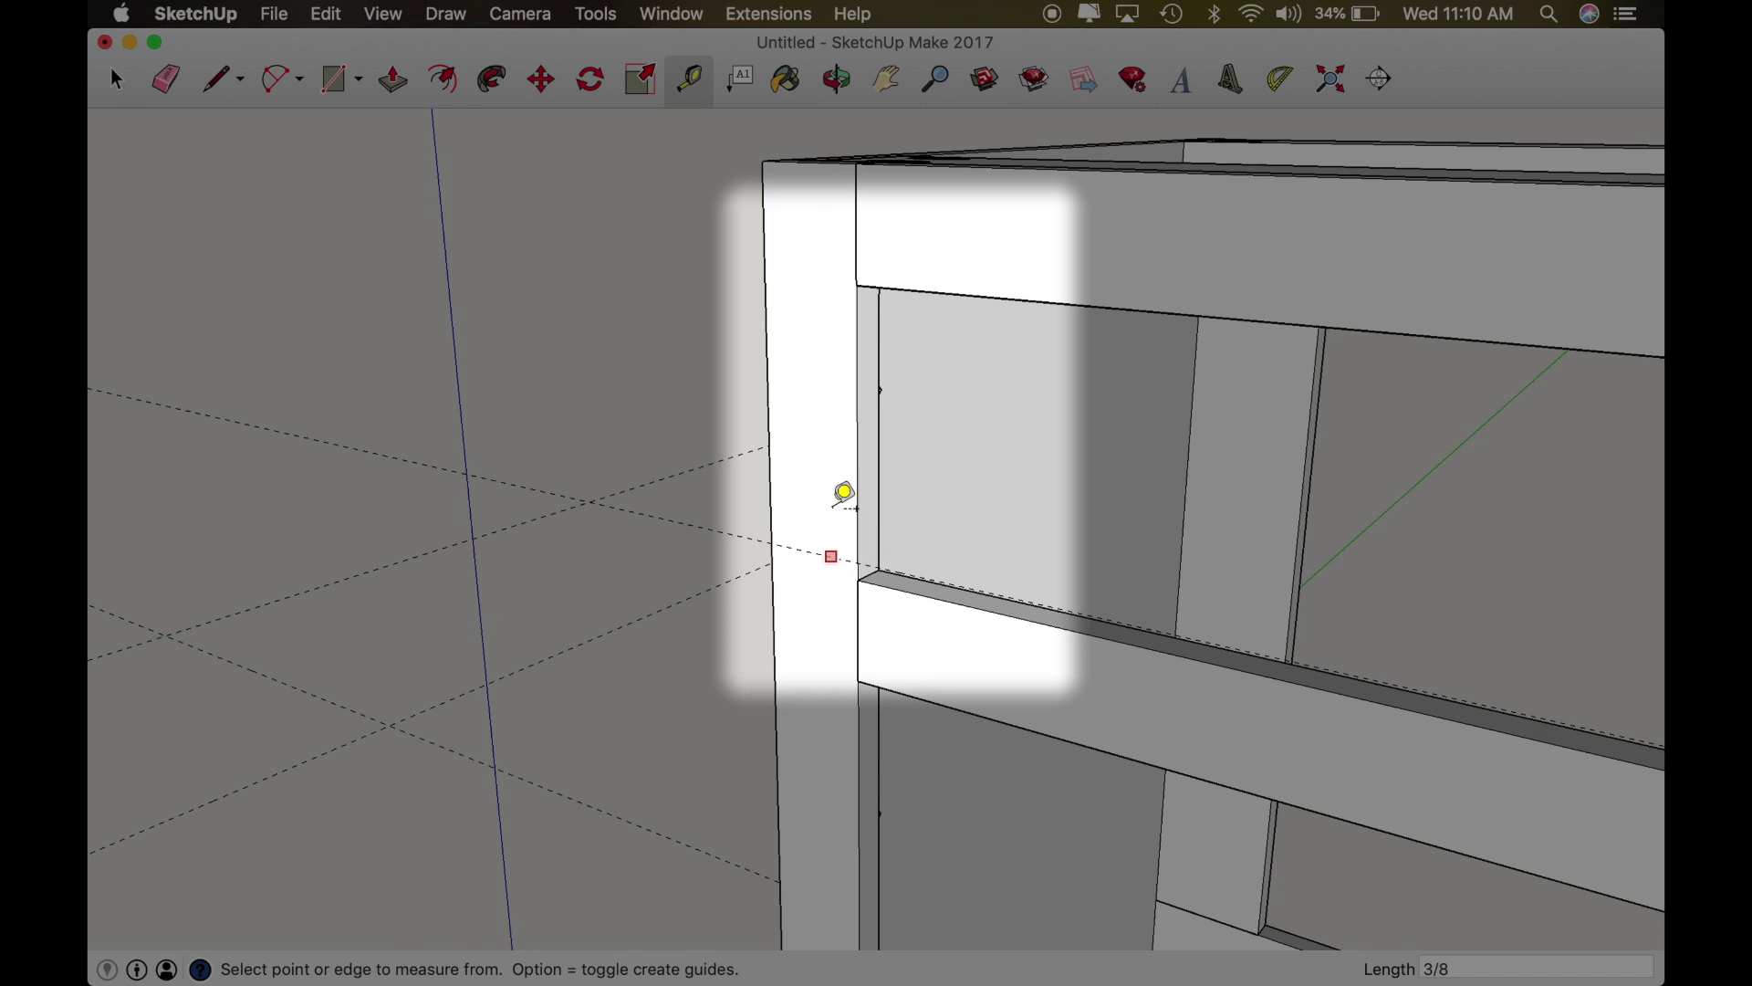
{"action": "left_click", "coordinate": [887, 286]}
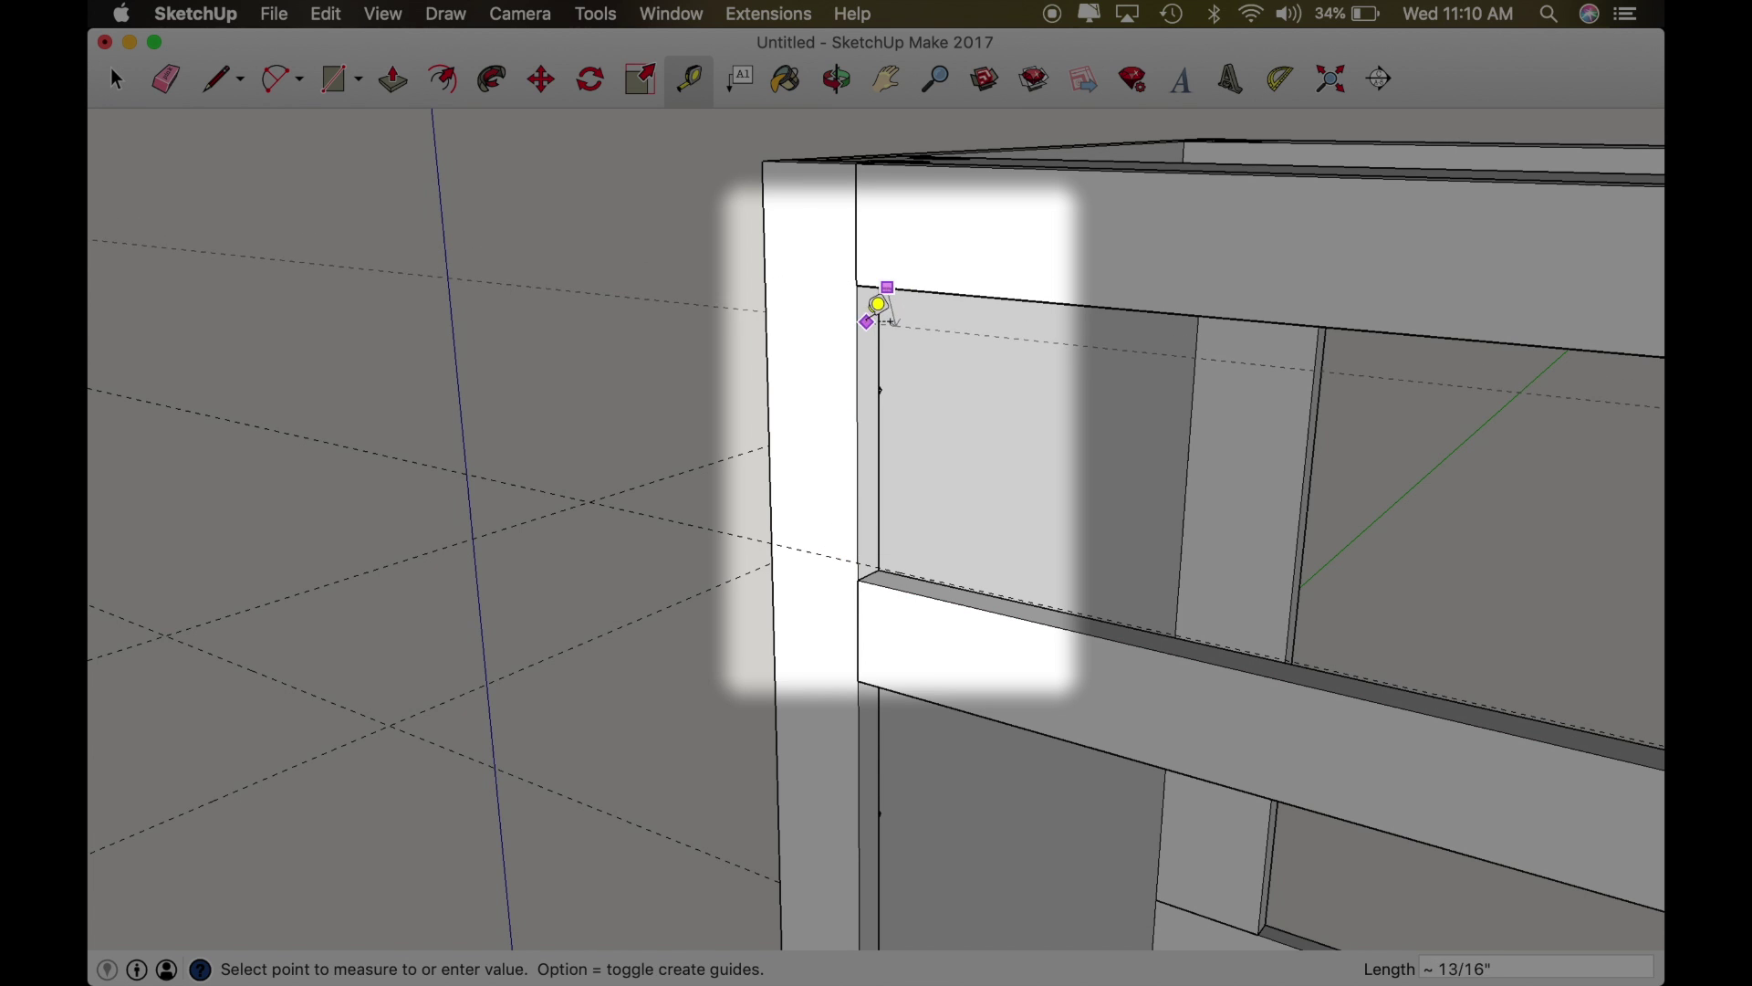
{"action": "type", "text": ".5"}
{"action": "key", "text": "Return"}
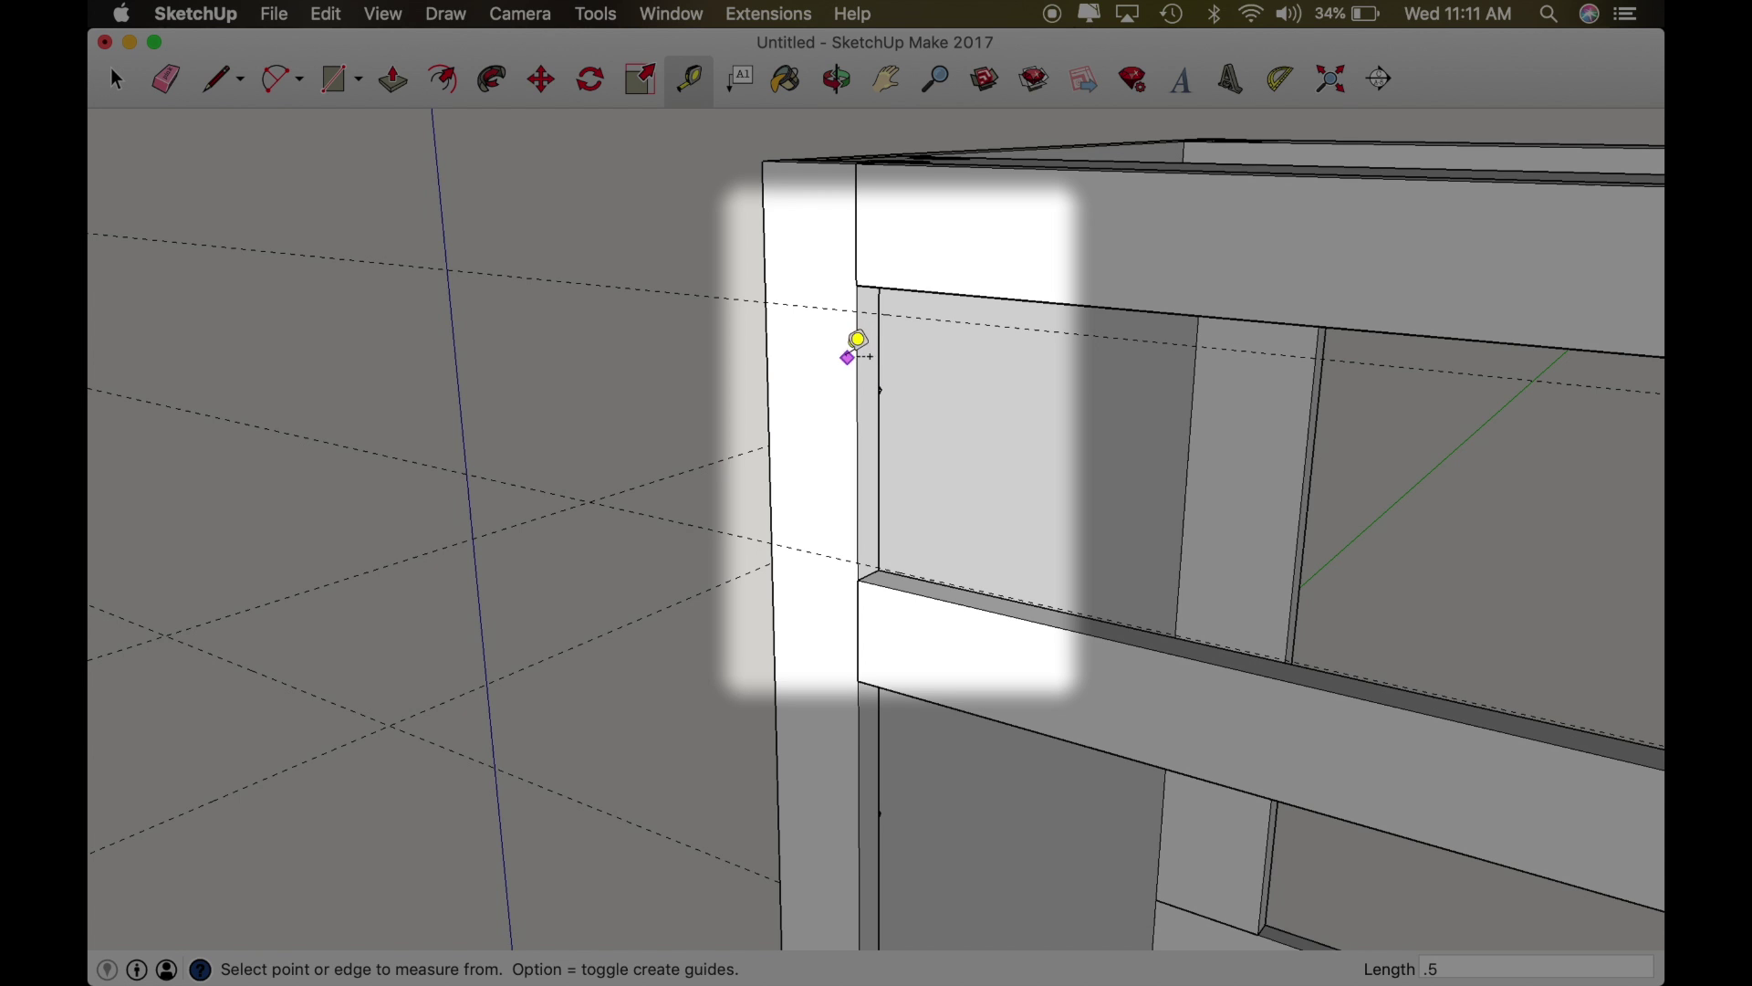
{"action": "left_click", "coordinate": [813, 306]}
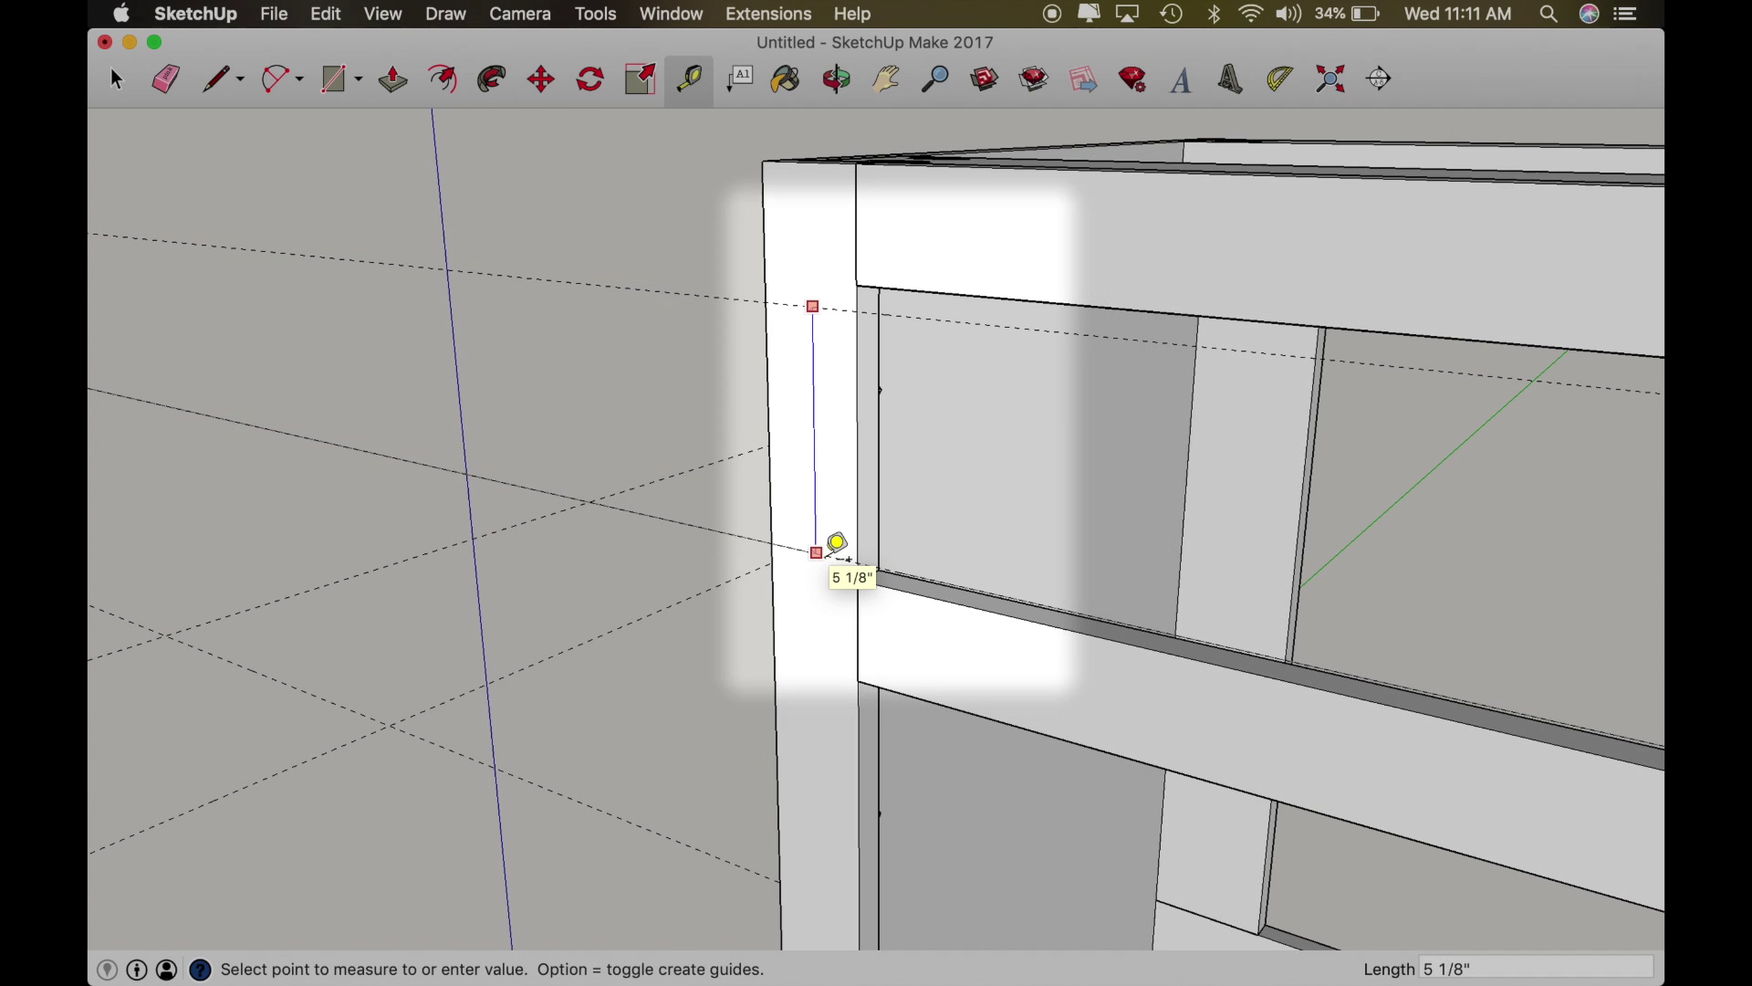
Step: Draw a rectangle between the opposite intersections of the 21 by 24.5 inch guide layout beside the cabinet
{"action": "key", "text": "o"}
{"action": "left_click_drag", "start_coordinate": [828, 560], "coordinate": [957, 533]}
{"action": "scroll", "coordinate": [957, 533], "scroll_direction": "down", "scroll_amount": 10}
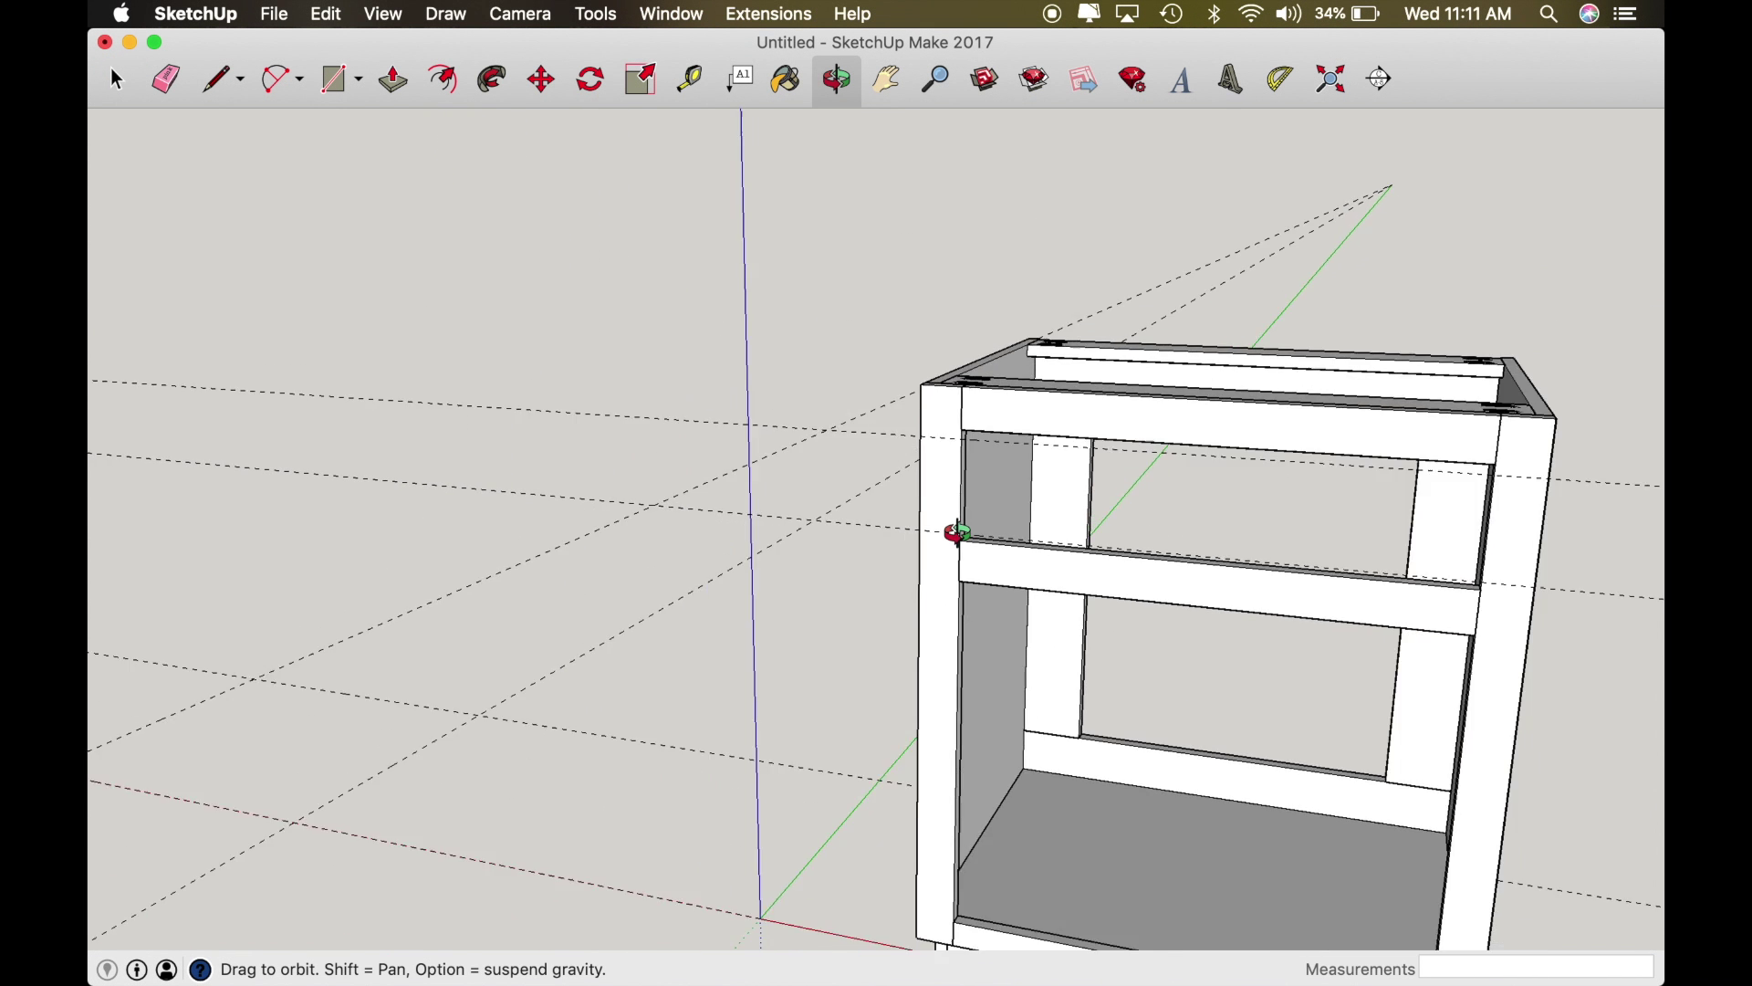
{"action": "left_click_drag", "start_coordinate": [512, 665], "coordinate": [1048, 633], "text": "shift"}
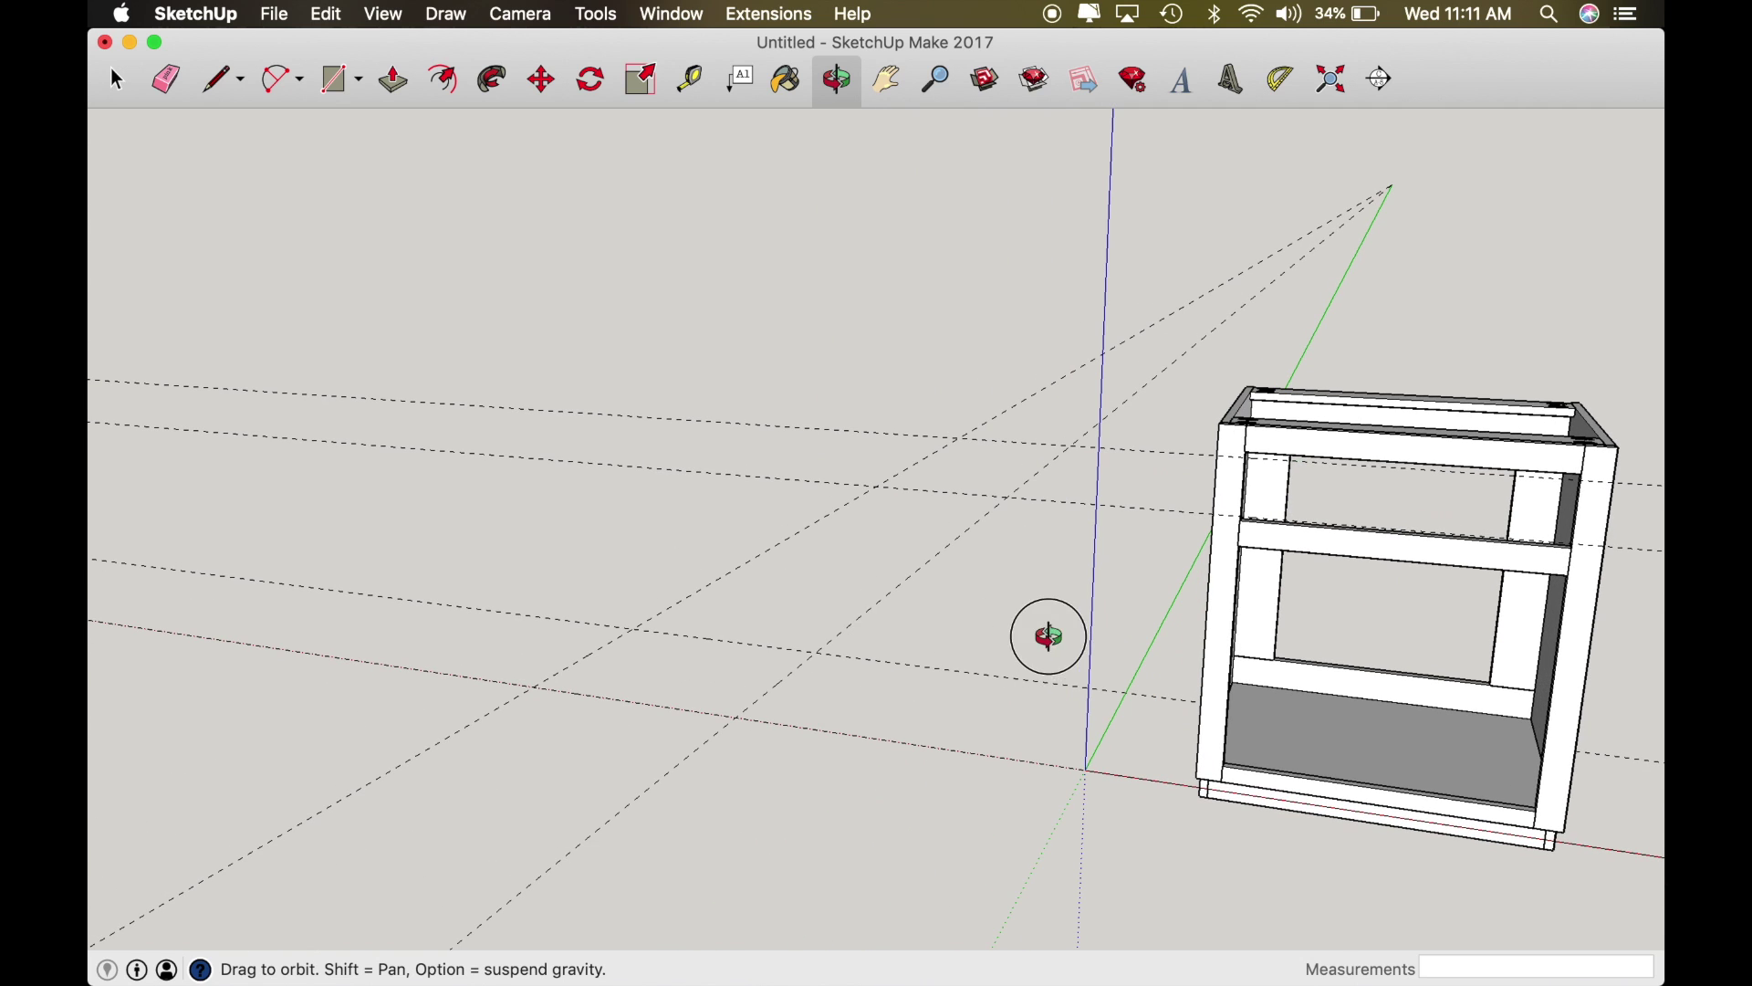
{"action": "scroll", "coordinate": [715, 671], "scroll_direction": "up", "scroll_amount": 3}
{"action": "scroll", "coordinate": [714, 672], "scroll_direction": "up", "scroll_amount": 4}
{"action": "left_click_drag", "start_coordinate": [715, 669], "coordinate": [1018, 638], "text": "shift"}
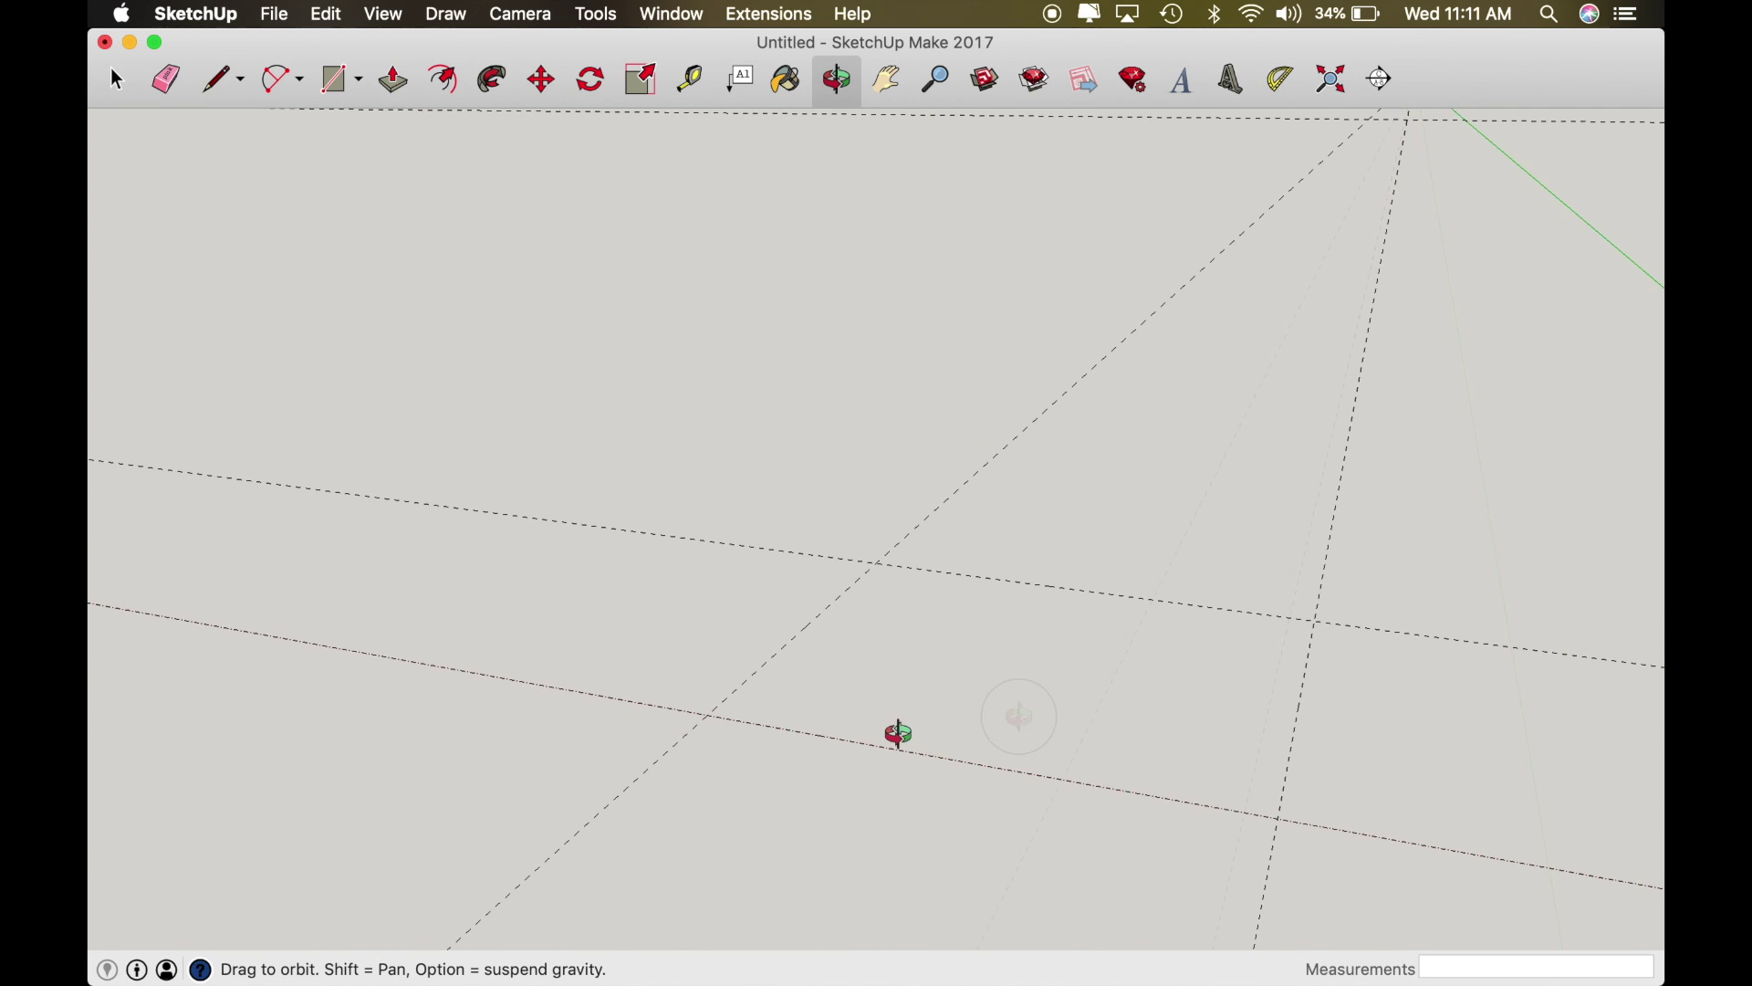
{"action": "key", "text": "r"}
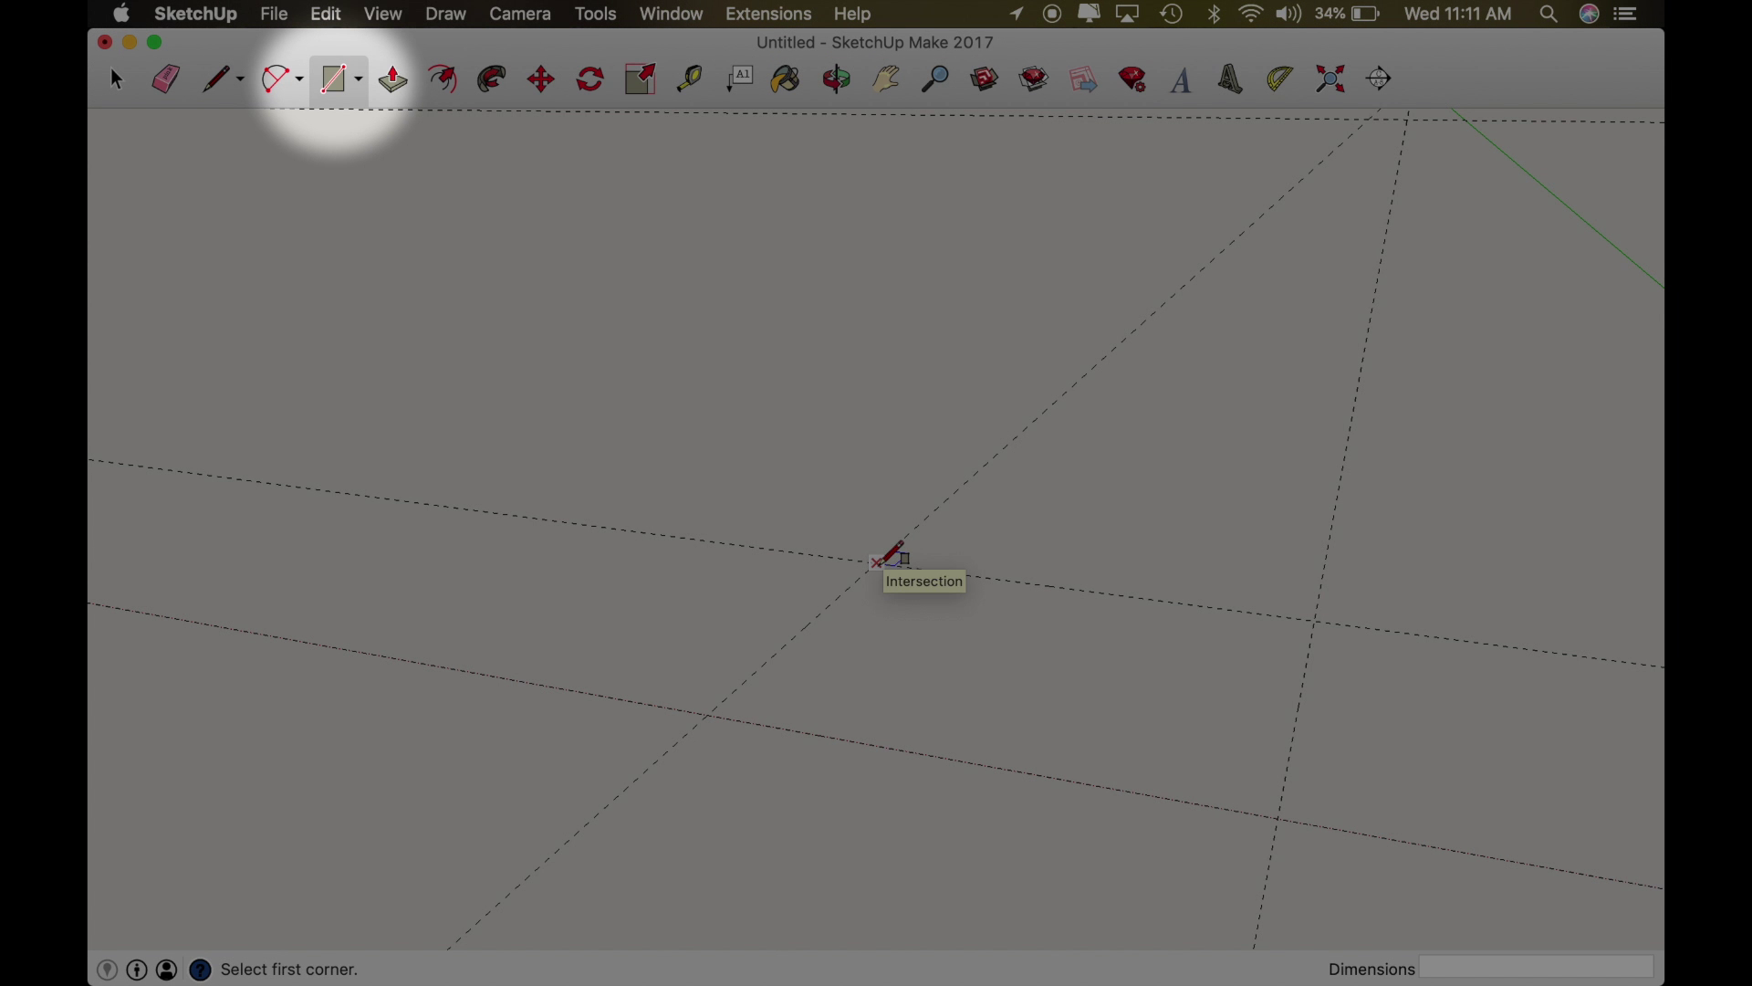
{"action": "left_click", "coordinate": [876, 562]}
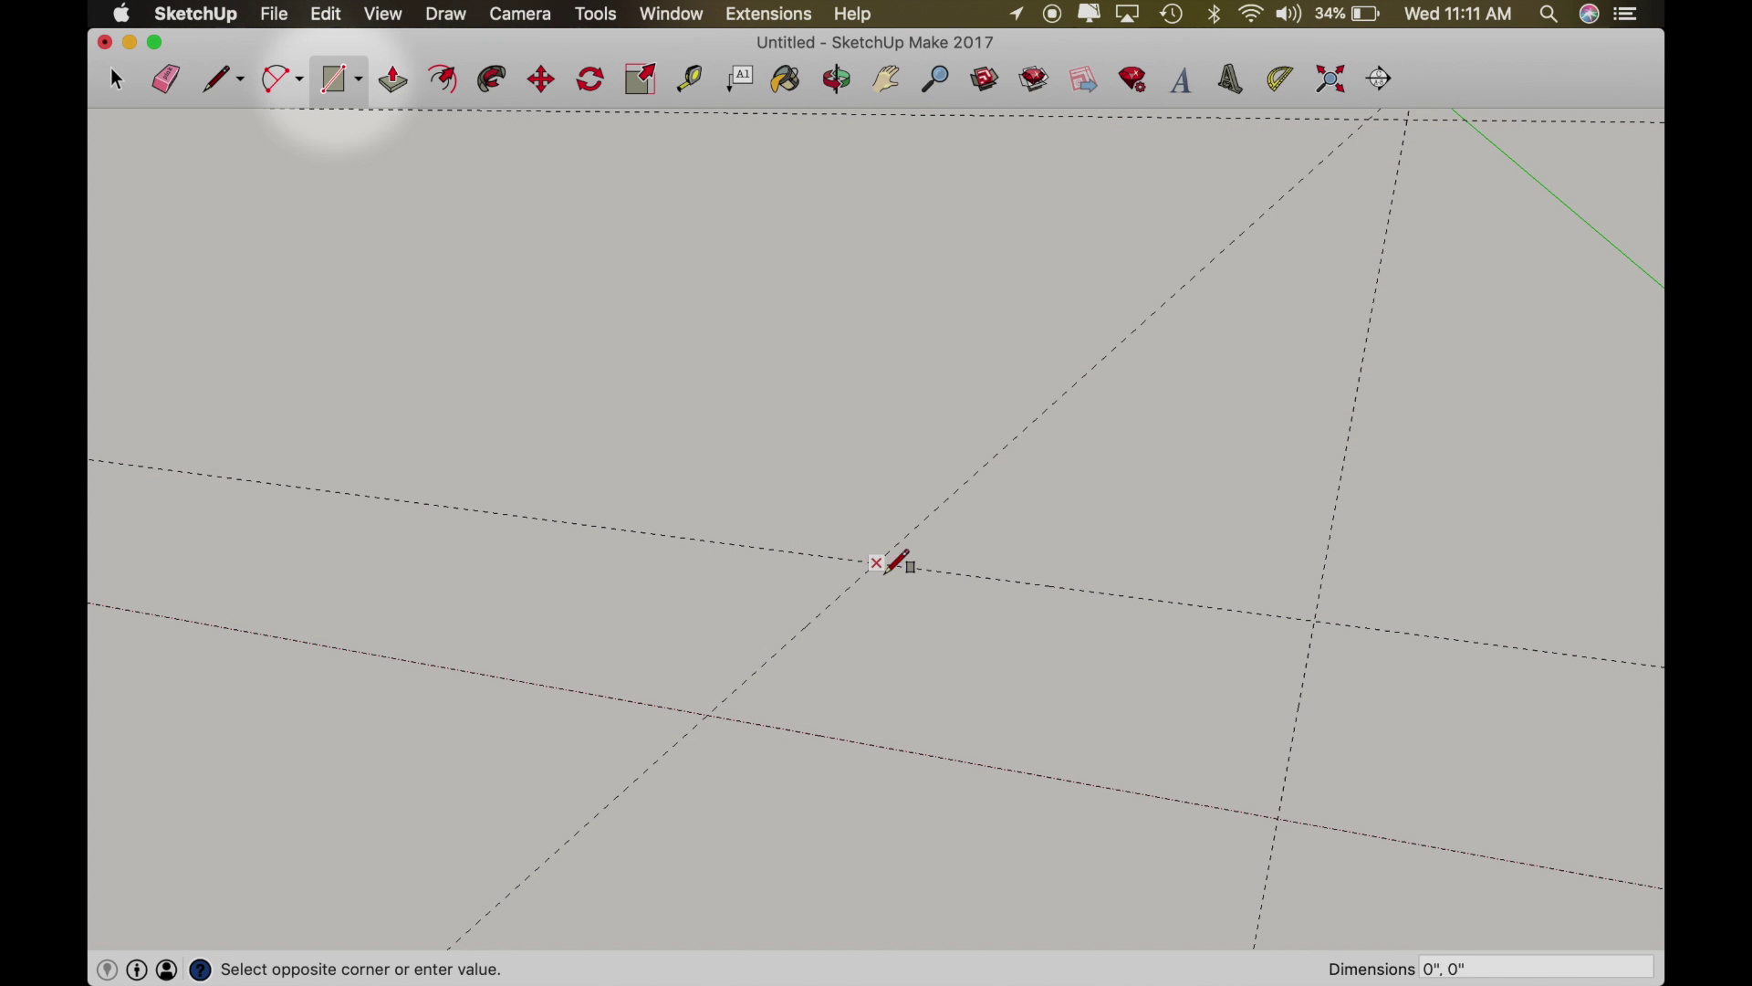
{"action": "left_click", "coordinate": [1278, 817]}
Step: Push/Pull the rectangle up 5 1/8 inches into a box
{"action": "key", "text": "p"}
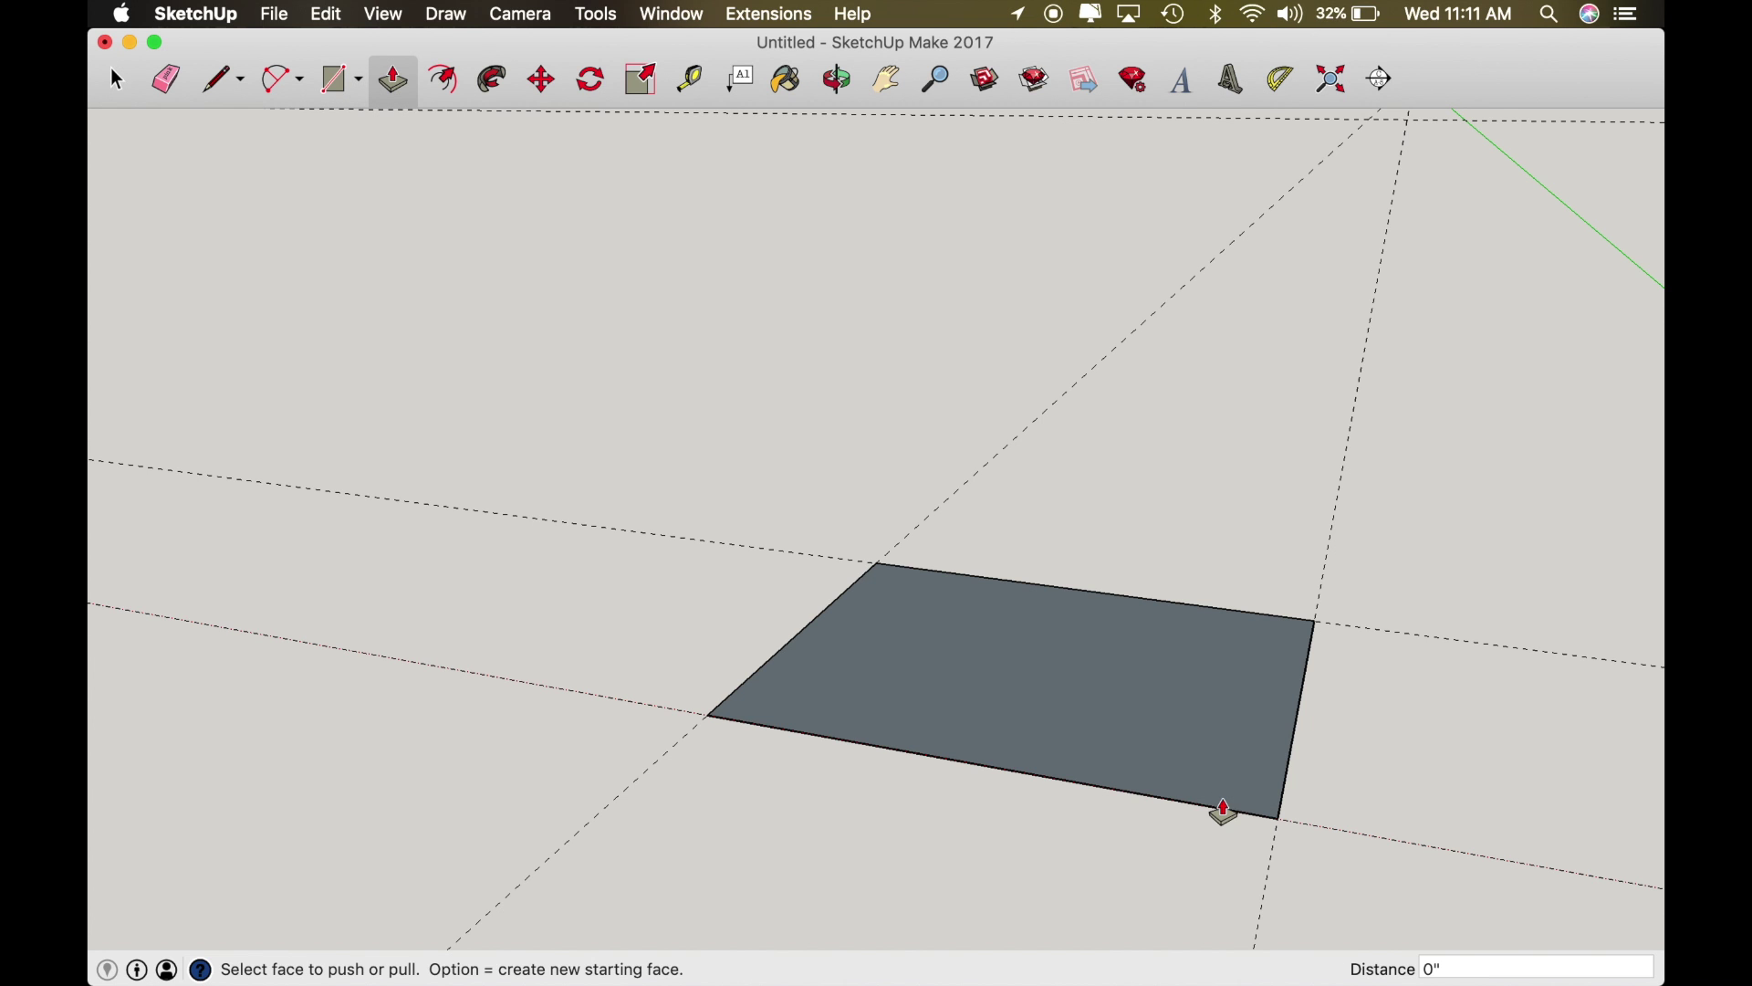
{"action": "left_click", "coordinate": [1168, 742]}
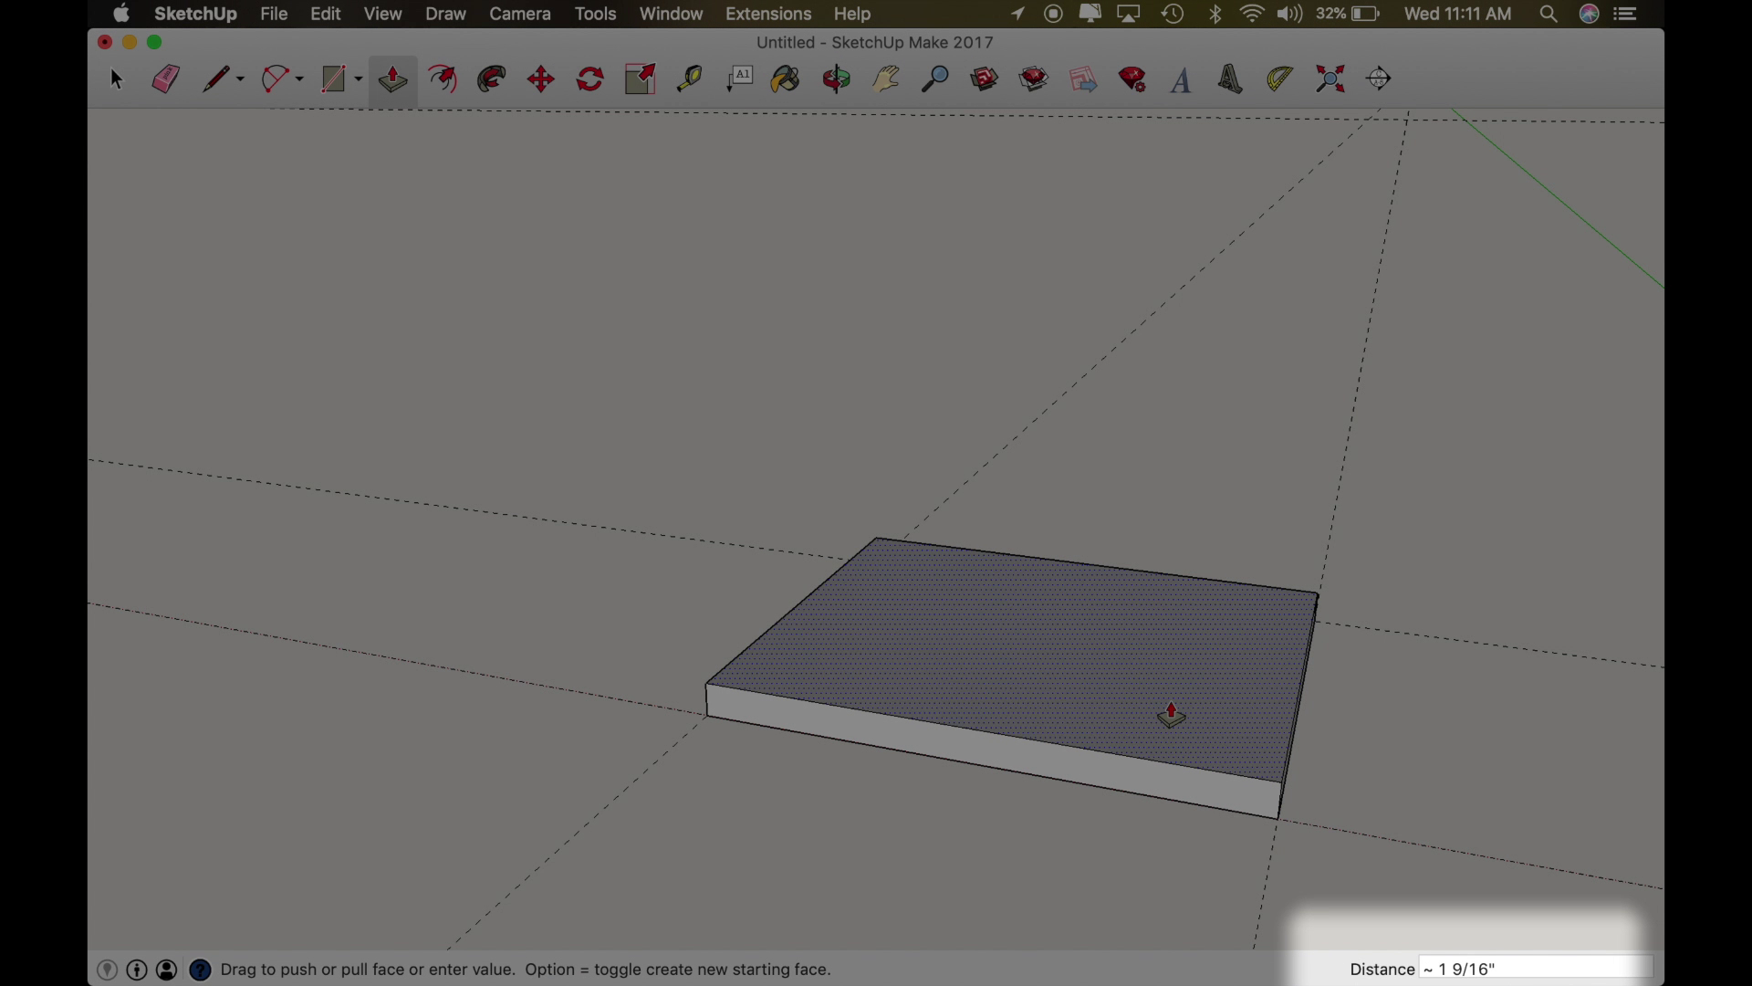
{"action": "type", "text": "5 1/8"}
{"action": "key", "text": "Return"}
Step: Select the entire box with all its faces and edges and turn it into a group
{"action": "key", "text": "space"}
{"action": "triple_click", "coordinate": [1184, 638]}
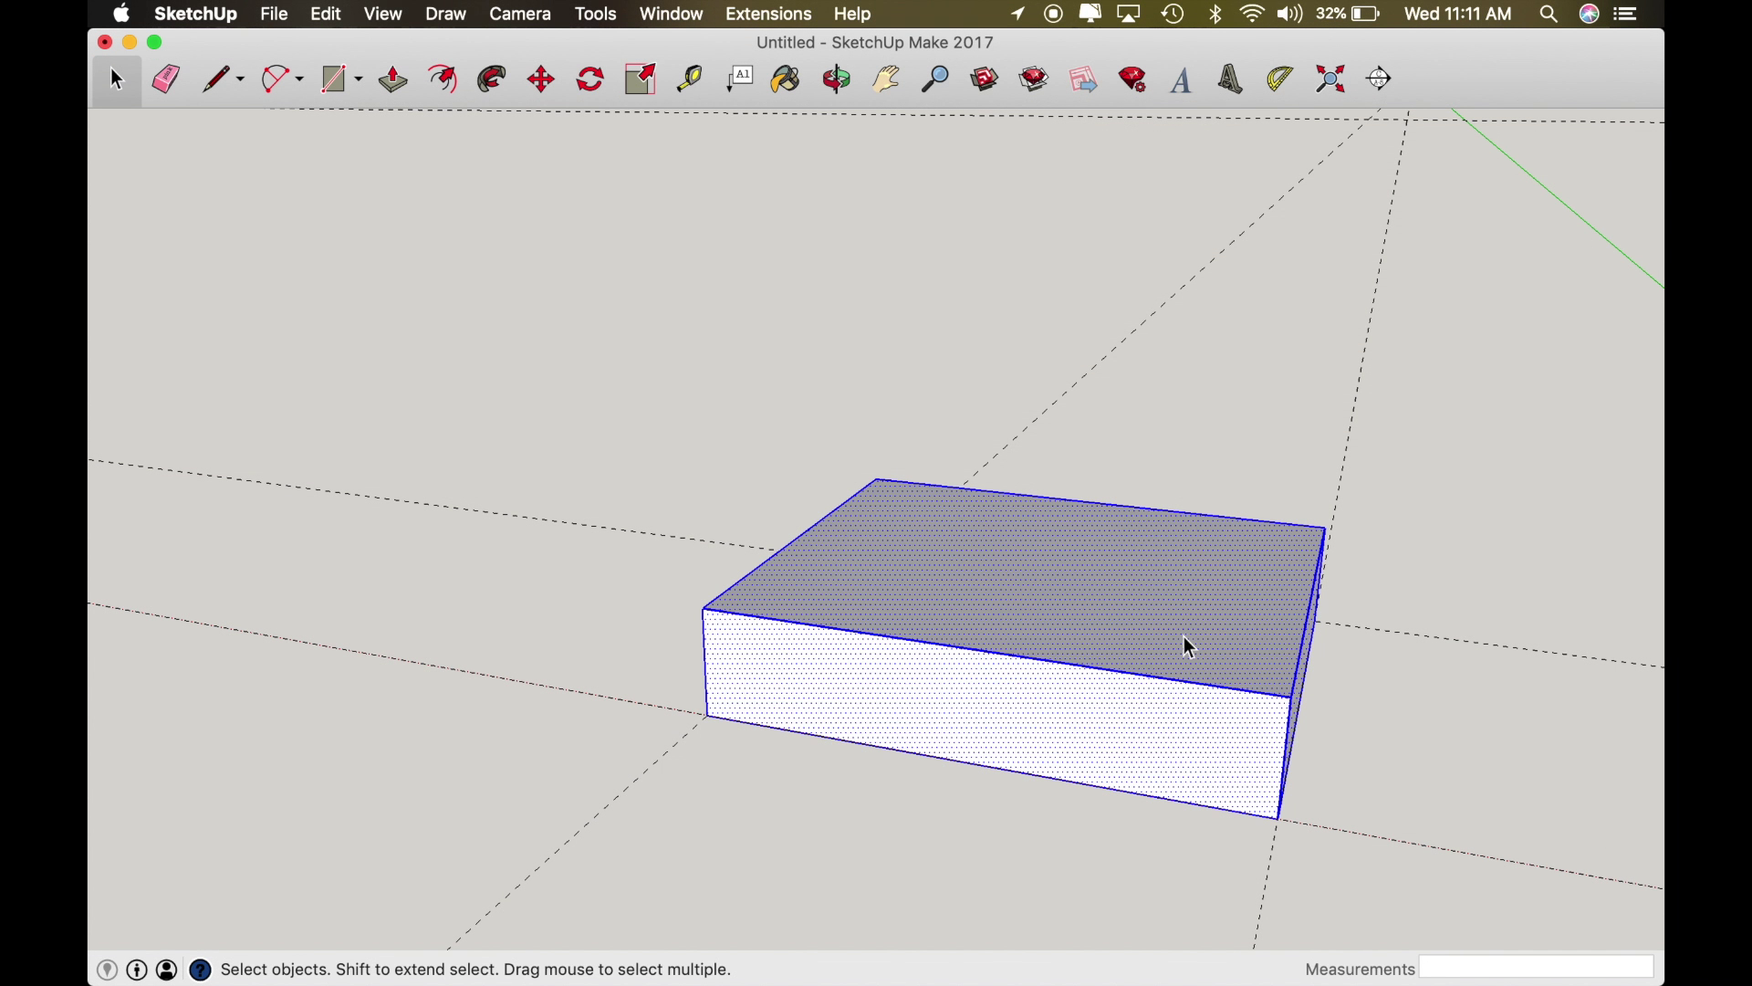
{"action": "right_click", "coordinate": [1065, 621]}
{"action": "left_click", "coordinate": [1163, 811]}
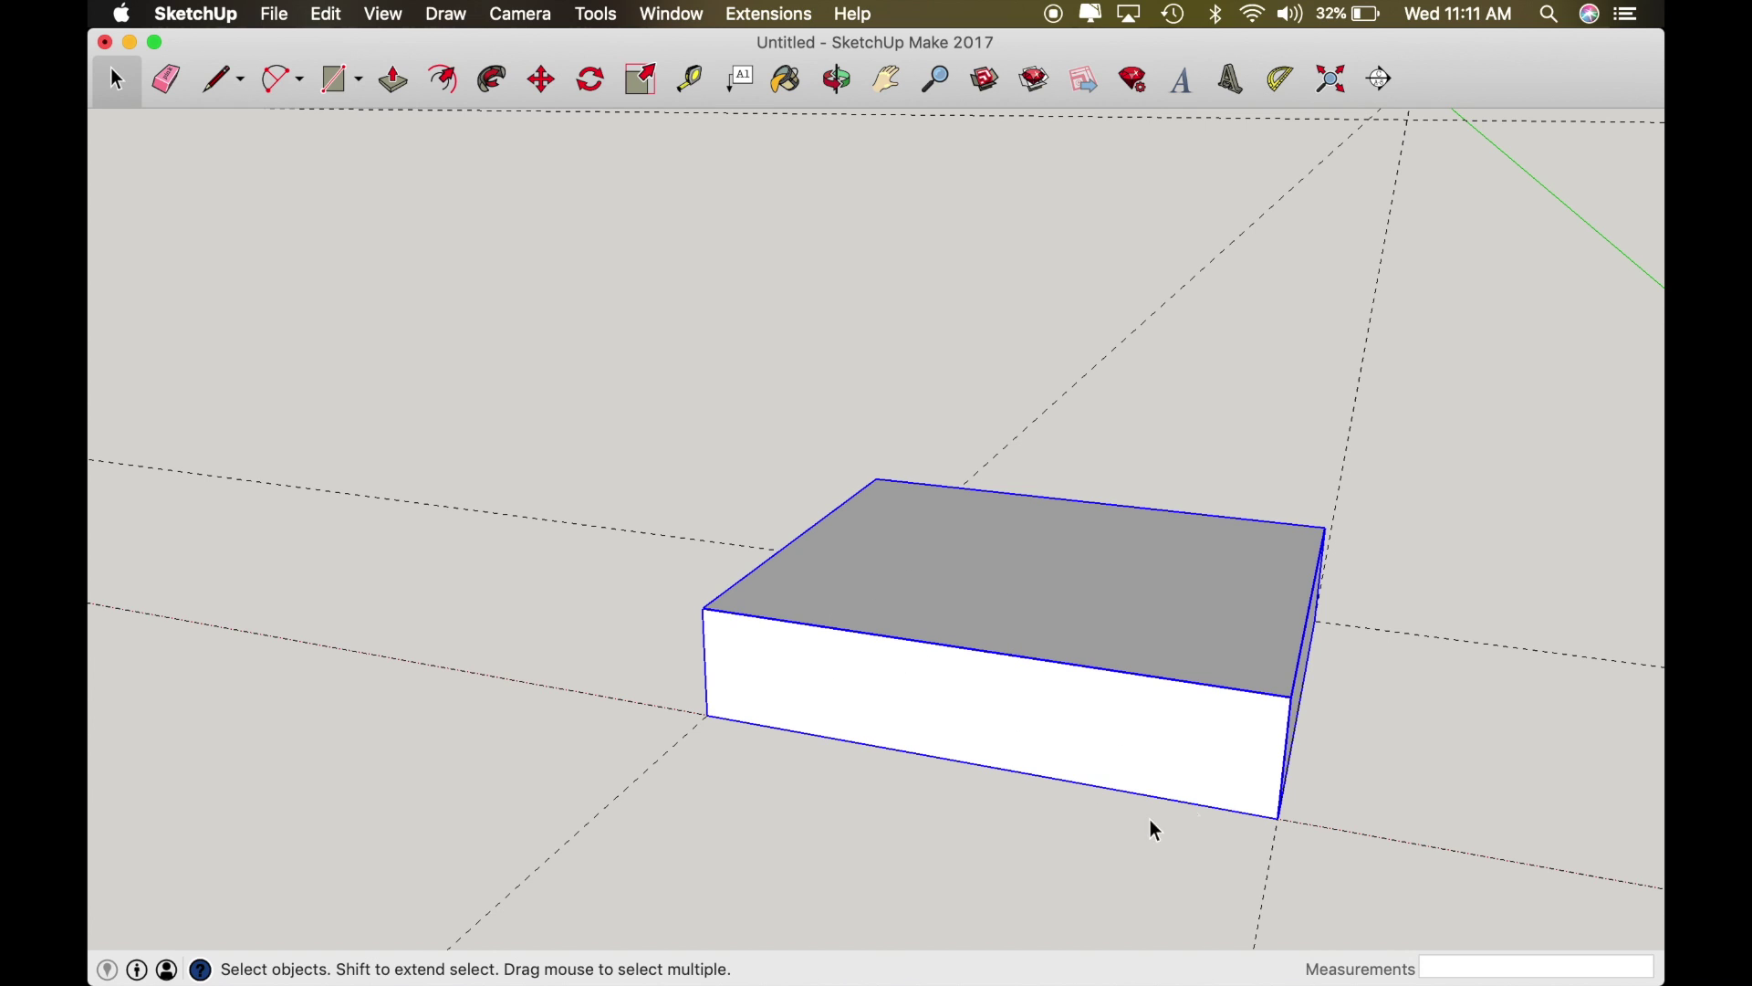
Step: Open the box group for editing and delete its top, front, bottom and back faces
{"action": "double_click", "coordinate": [996, 621]}
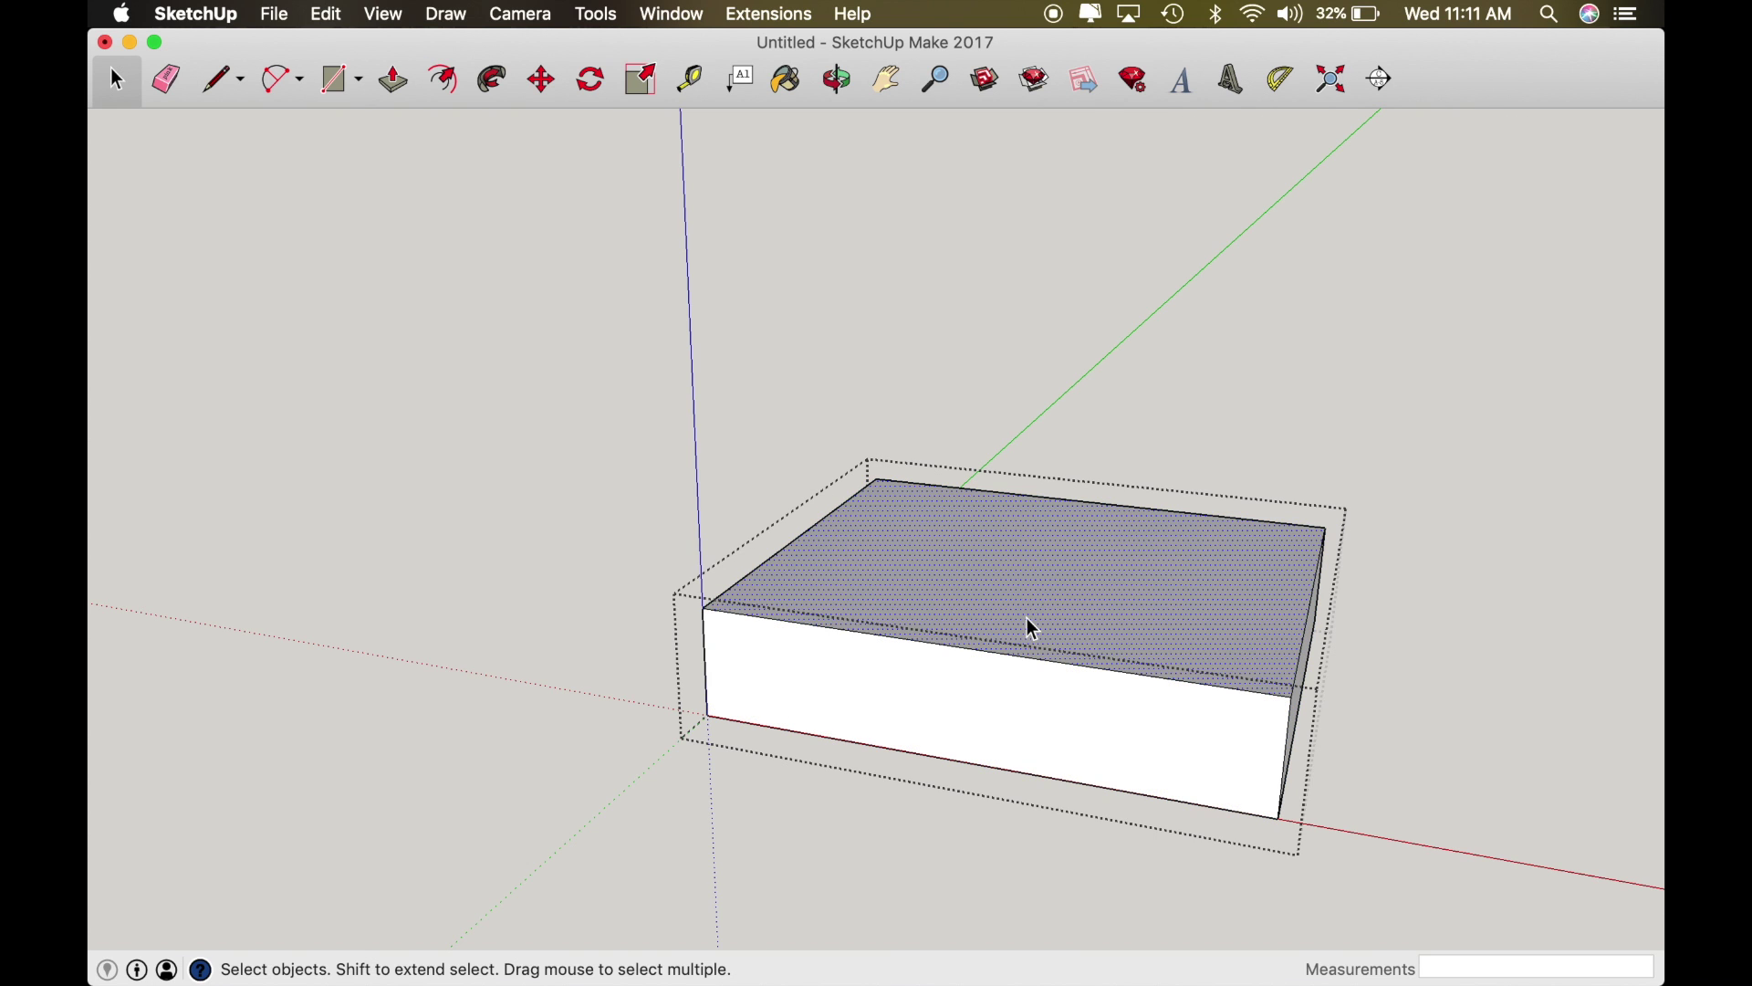
{"action": "key", "text": "Delete"}
{"action": "left_click", "coordinate": [1010, 704]}
{"action": "key", "text": "Delete"}
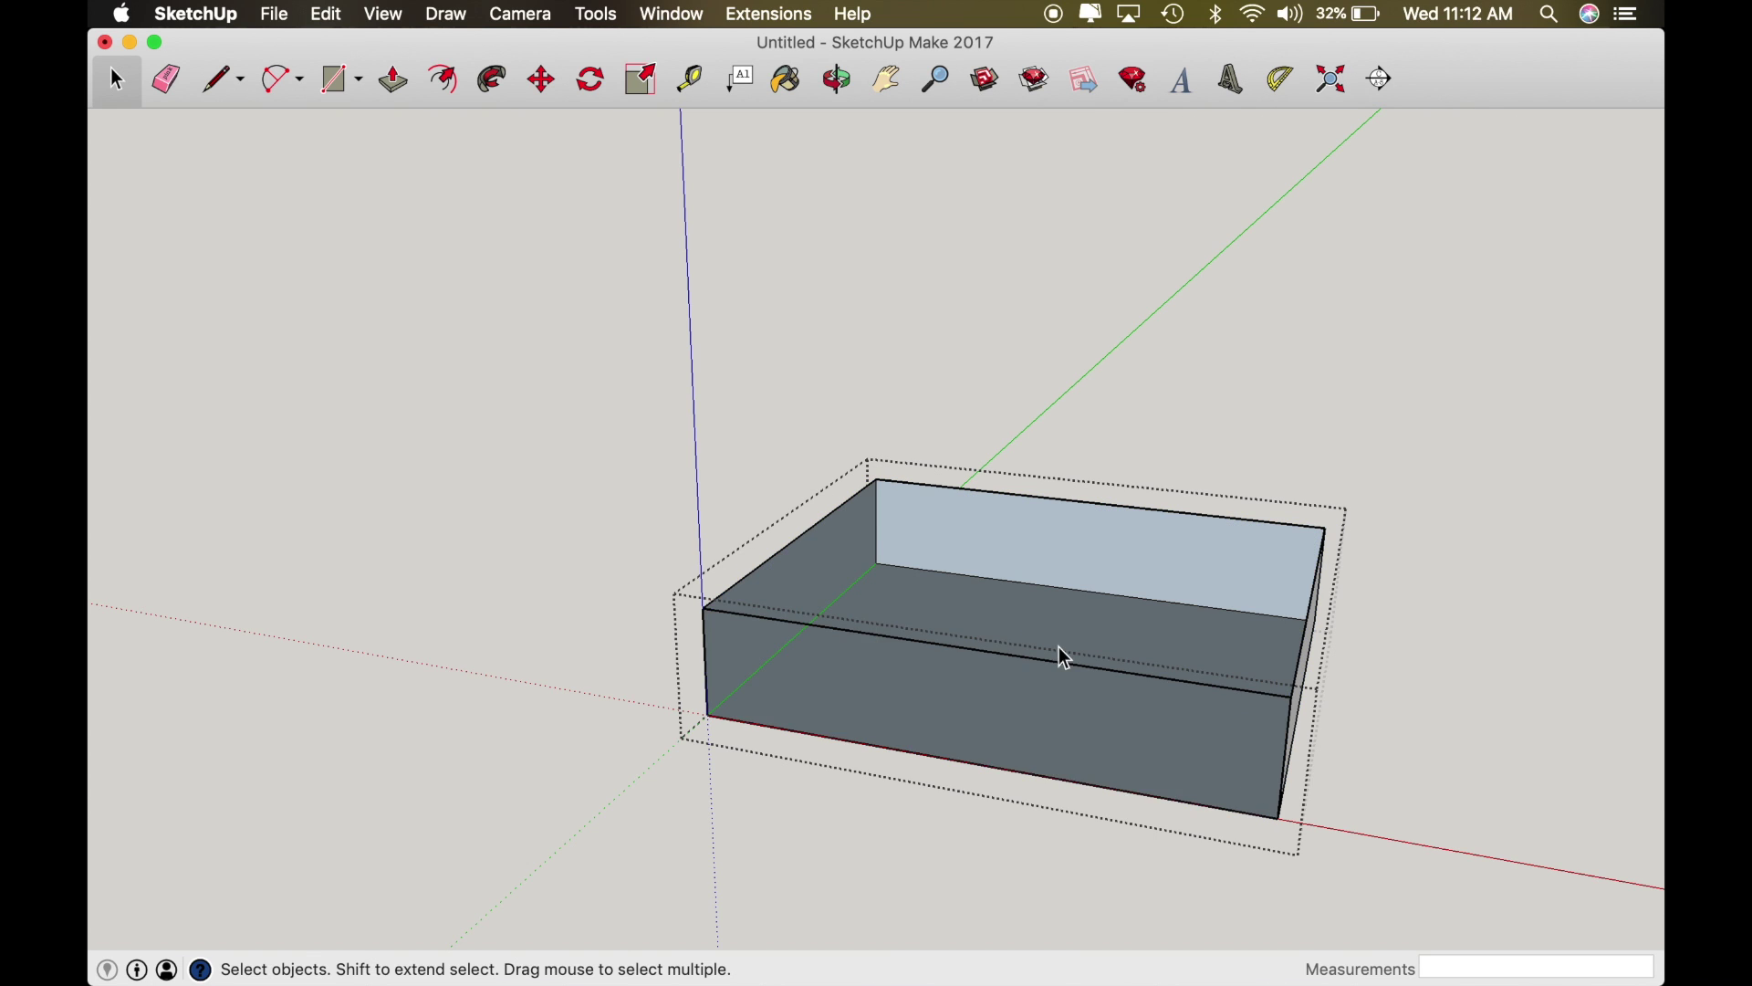
{"action": "key", "text": "Delete"}
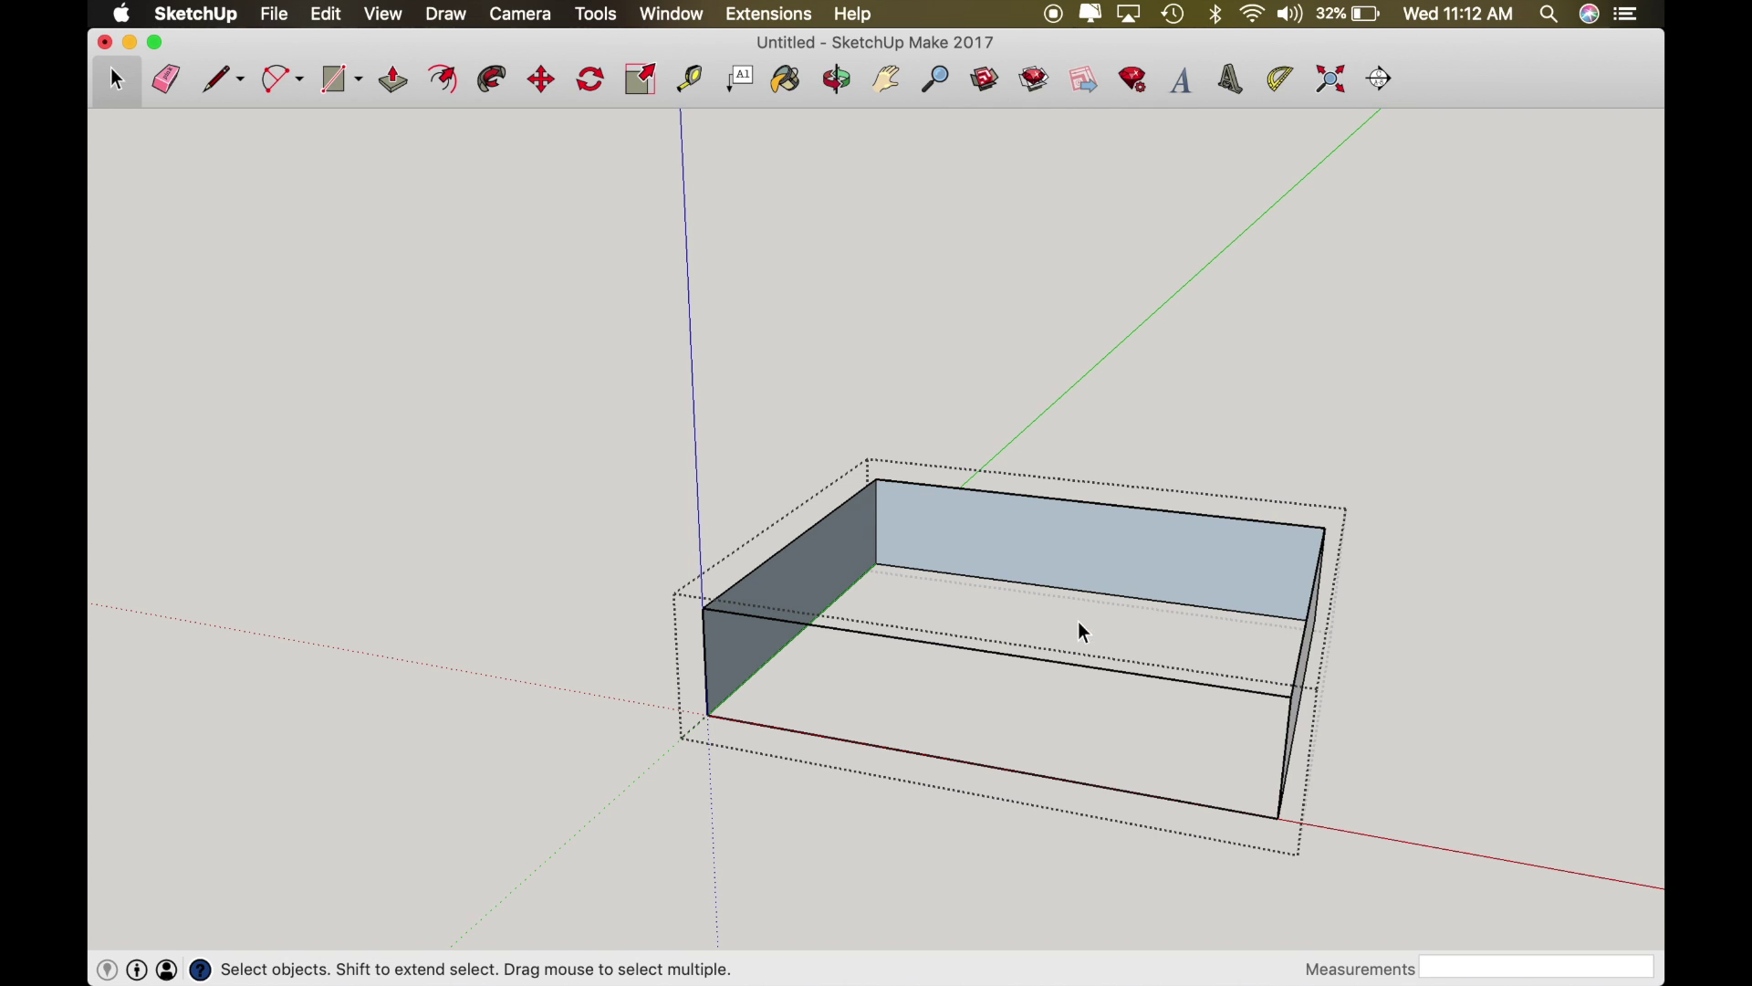
{"action": "left_click", "coordinate": [1104, 547]}
{"action": "key", "text": "Delete"}
Step: Delete the two remaining side faces of the box while keeping its edges, and close the group
{"action": "left_click", "coordinate": [833, 551]}
{"action": "key", "text": "Delete"}
{"action": "left_click", "coordinate": [1297, 695]}
{"action": "key", "text": "Delete"}
{"action": "key", "text": "o"}
{"action": "left_click_drag", "start_coordinate": [1290, 696], "coordinate": [1191, 702]}
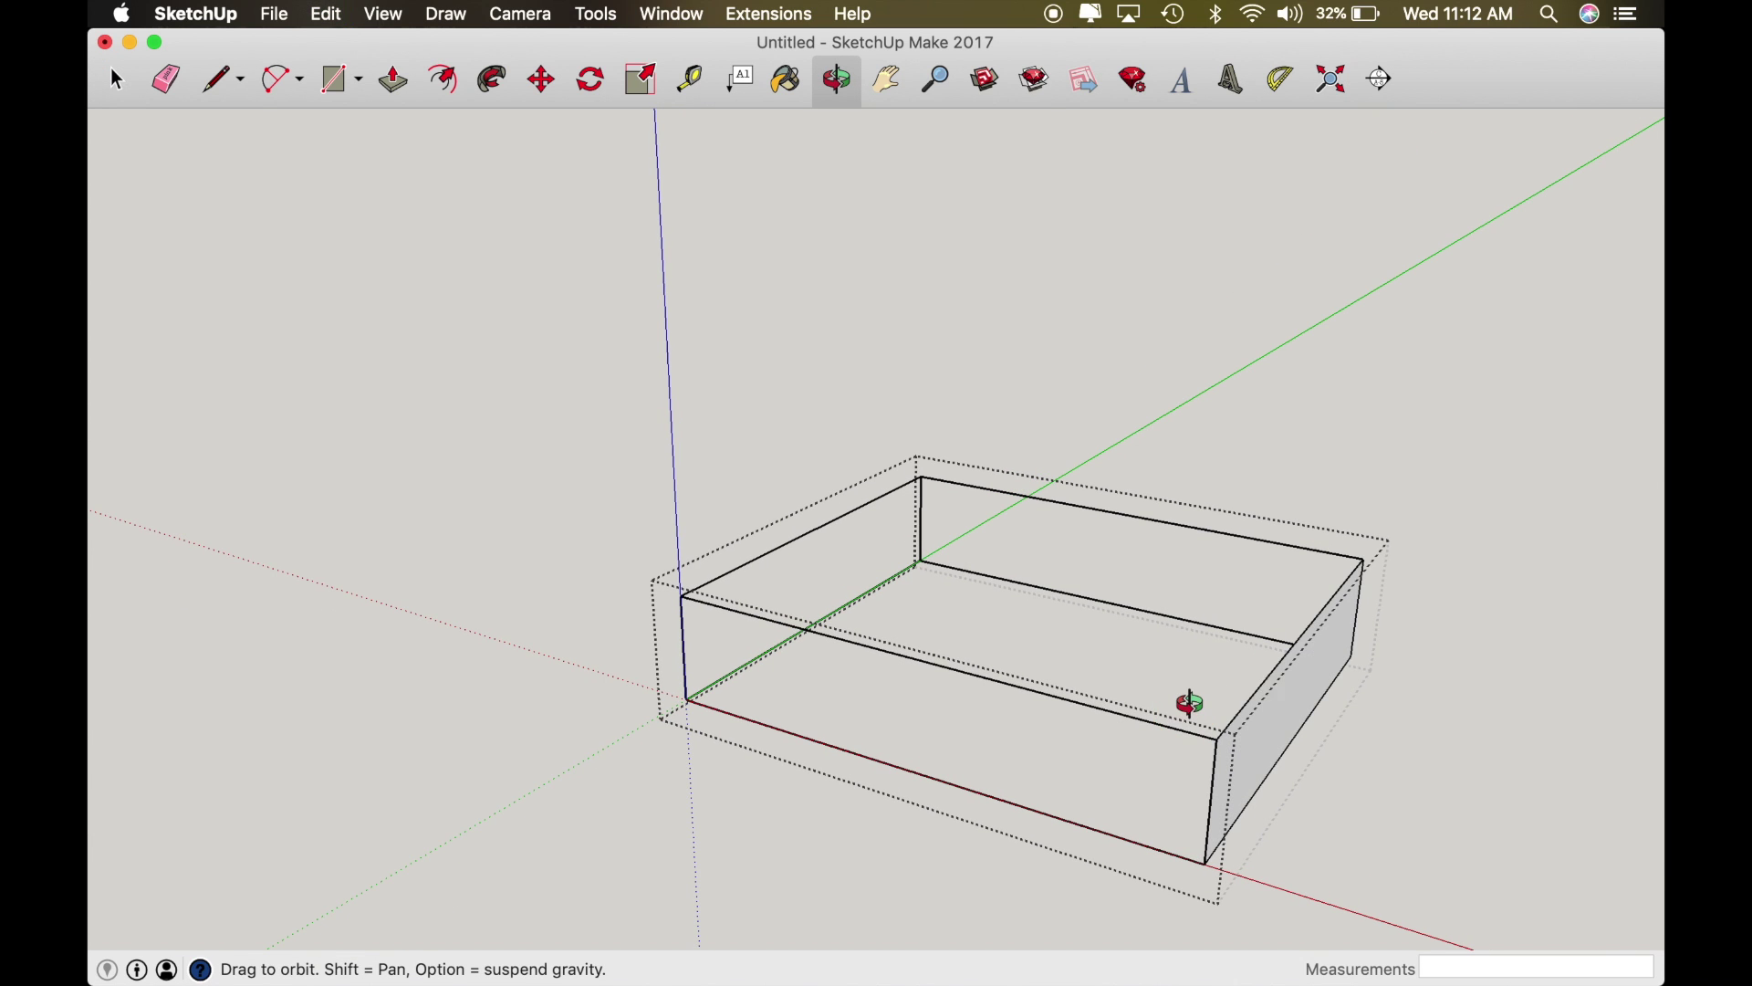
{"action": "key", "text": "space"}
{"action": "left_click", "coordinate": [1298, 695]}
{"action": "key", "text": "Delete"}
{"action": "key", "text": "o"}
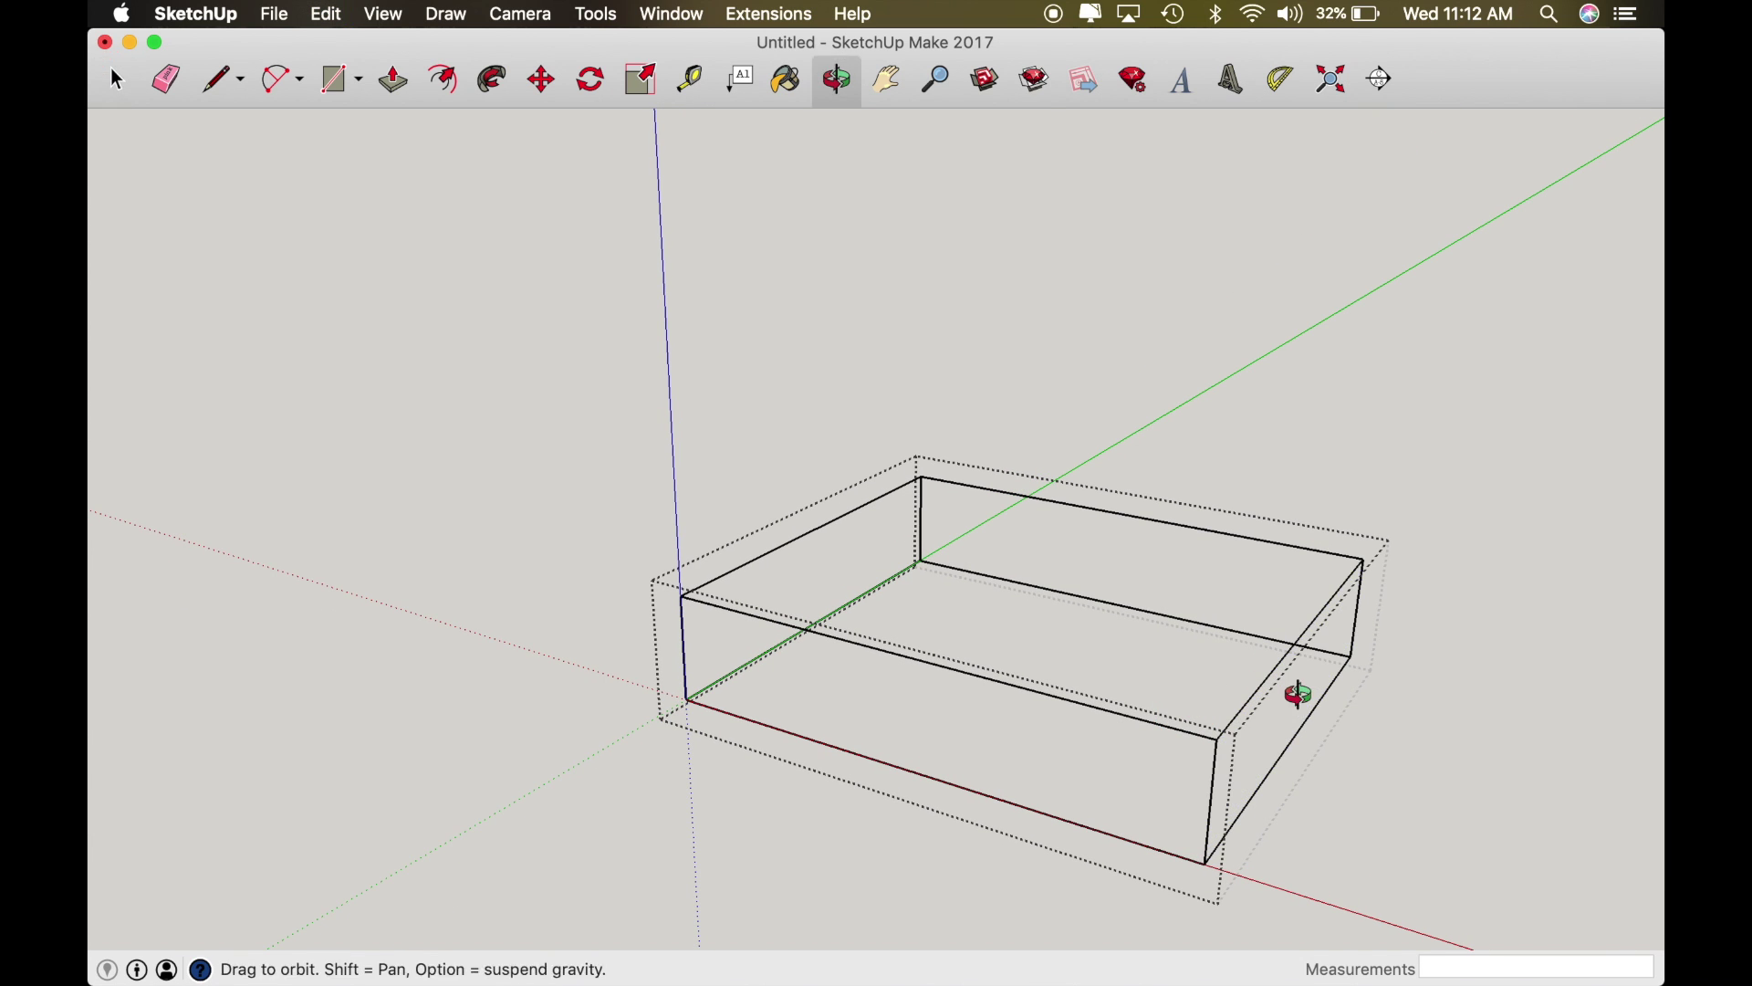
{"action": "left_click_drag", "start_coordinate": [1138, 657], "coordinate": [1270, 481]}
{"action": "key", "text": "space"}
{"action": "left_click", "coordinate": [1370, 505]}
Step: Draw a 5 1/8 by 21 inch upright rectangle corner to corner on the left side of the wireframe box
{"action": "key", "text": "o"}
{"action": "left_click_drag", "start_coordinate": [939, 621], "coordinate": [1303, 755]}
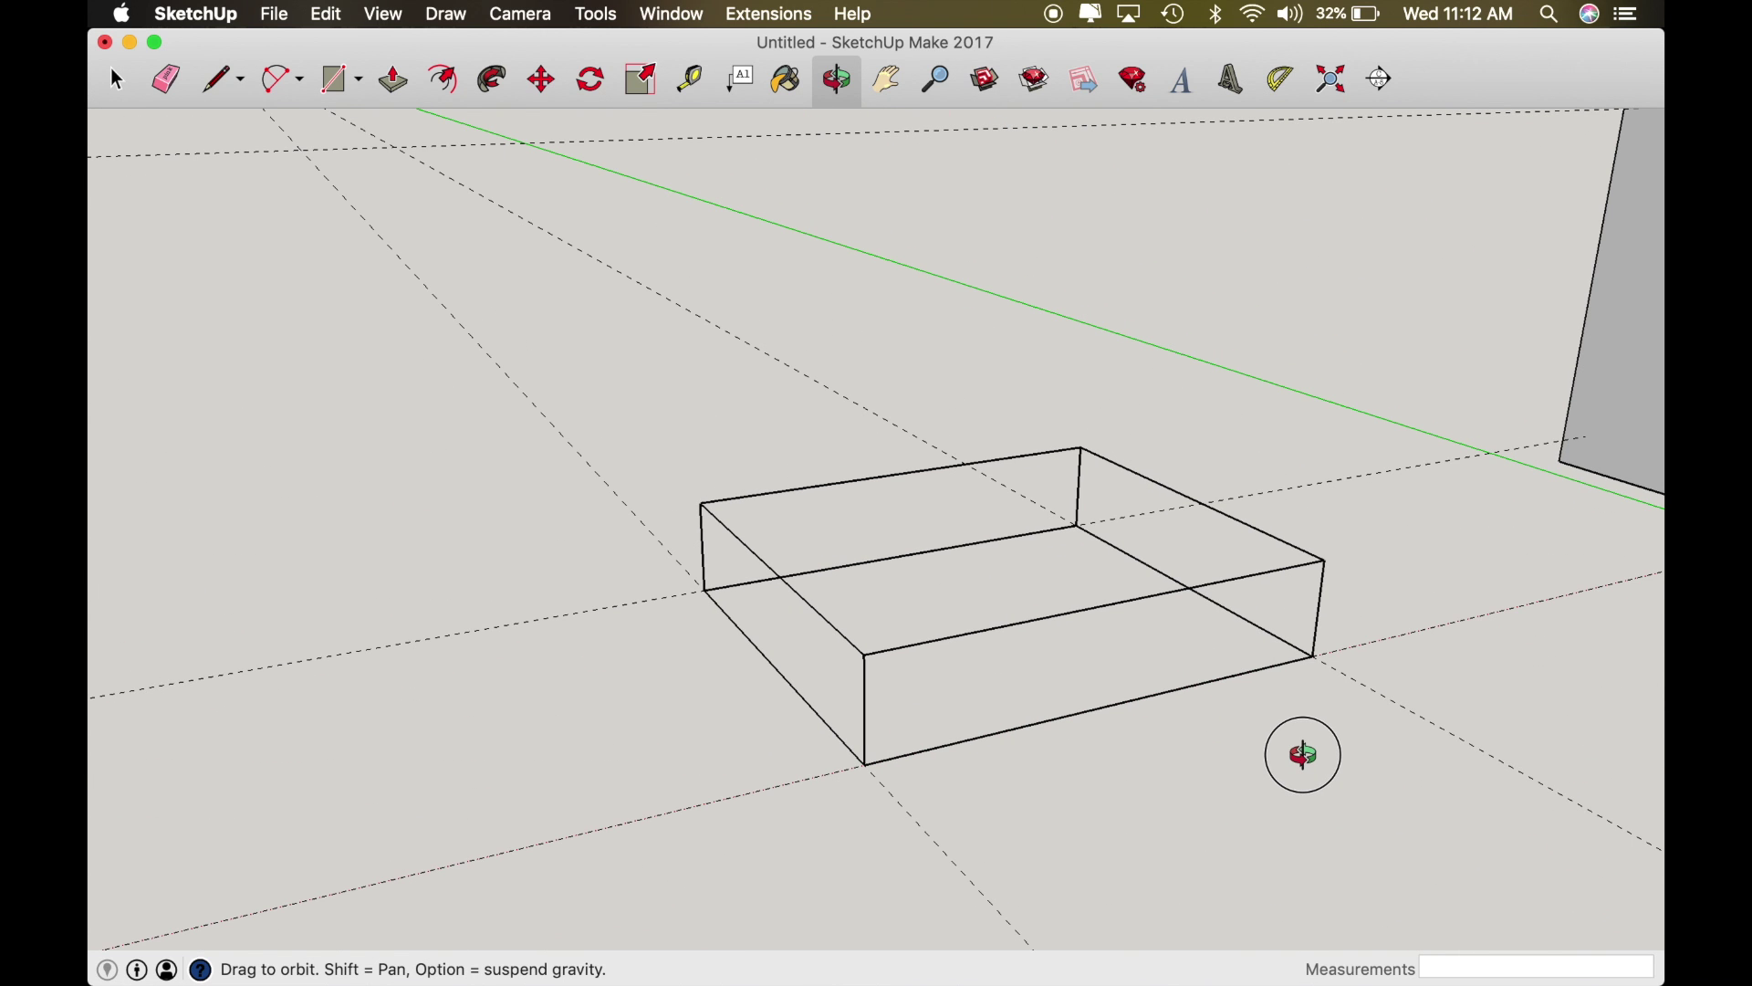
{"action": "left_click_drag", "start_coordinate": [1067, 587], "coordinate": [666, 463]}
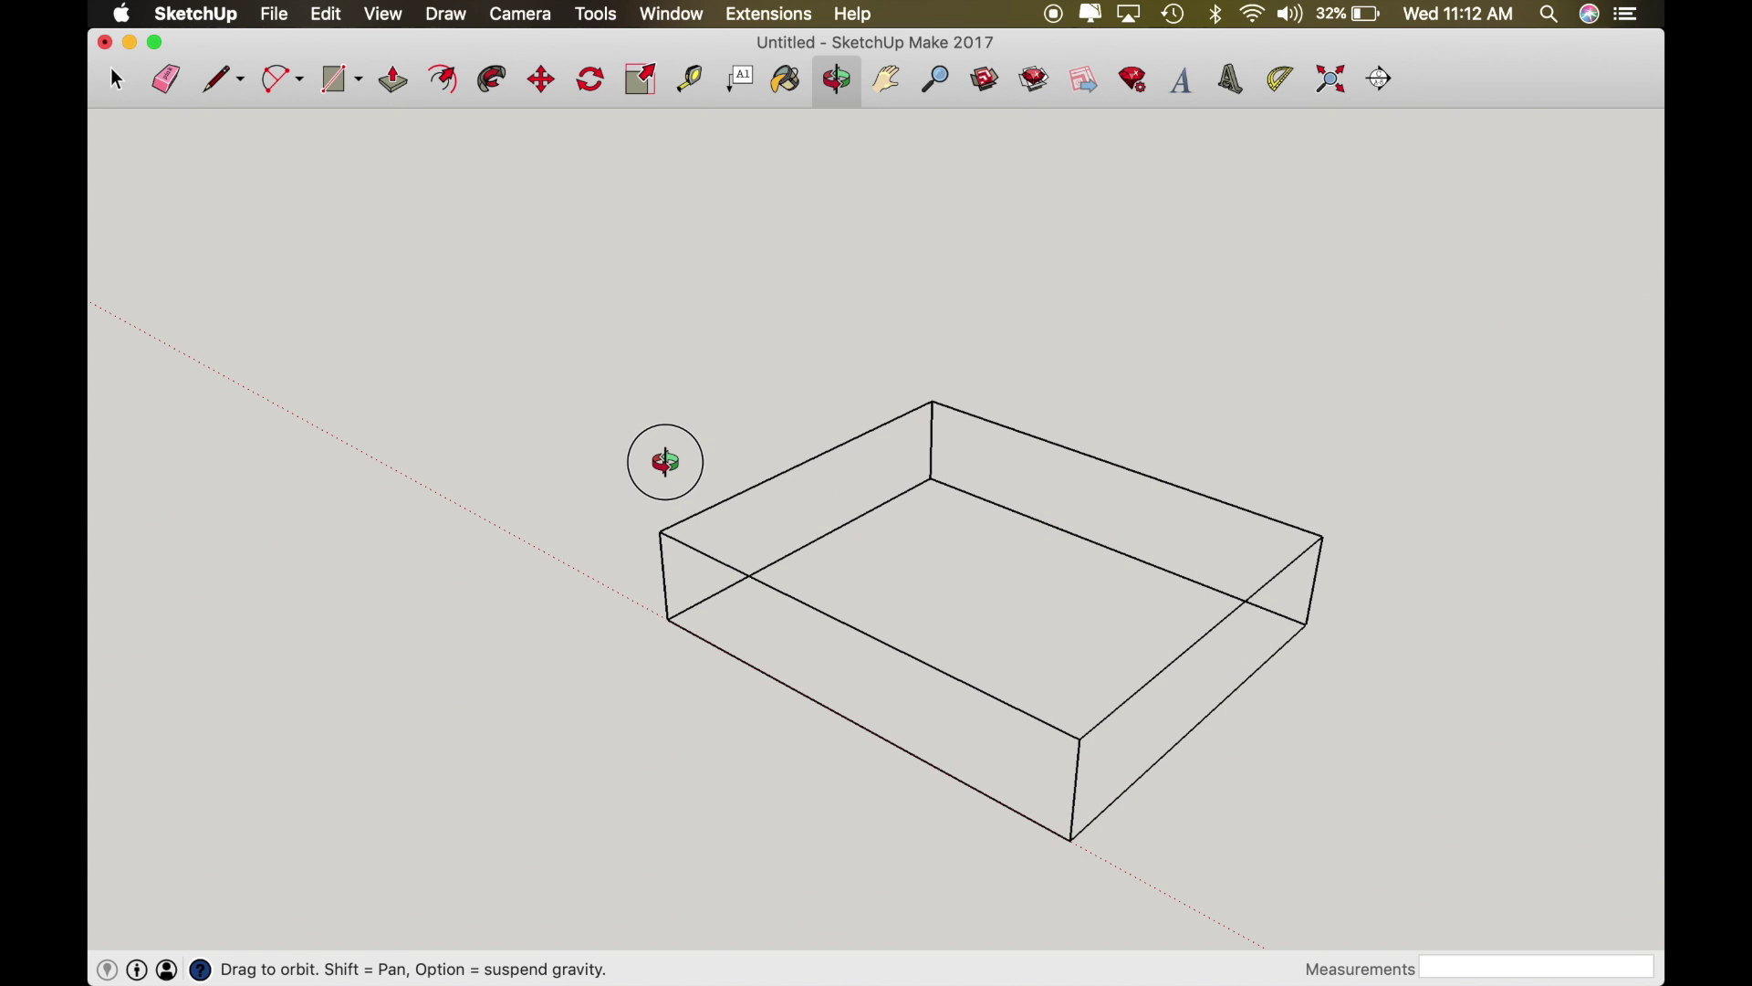
{"action": "key", "text": "space"}
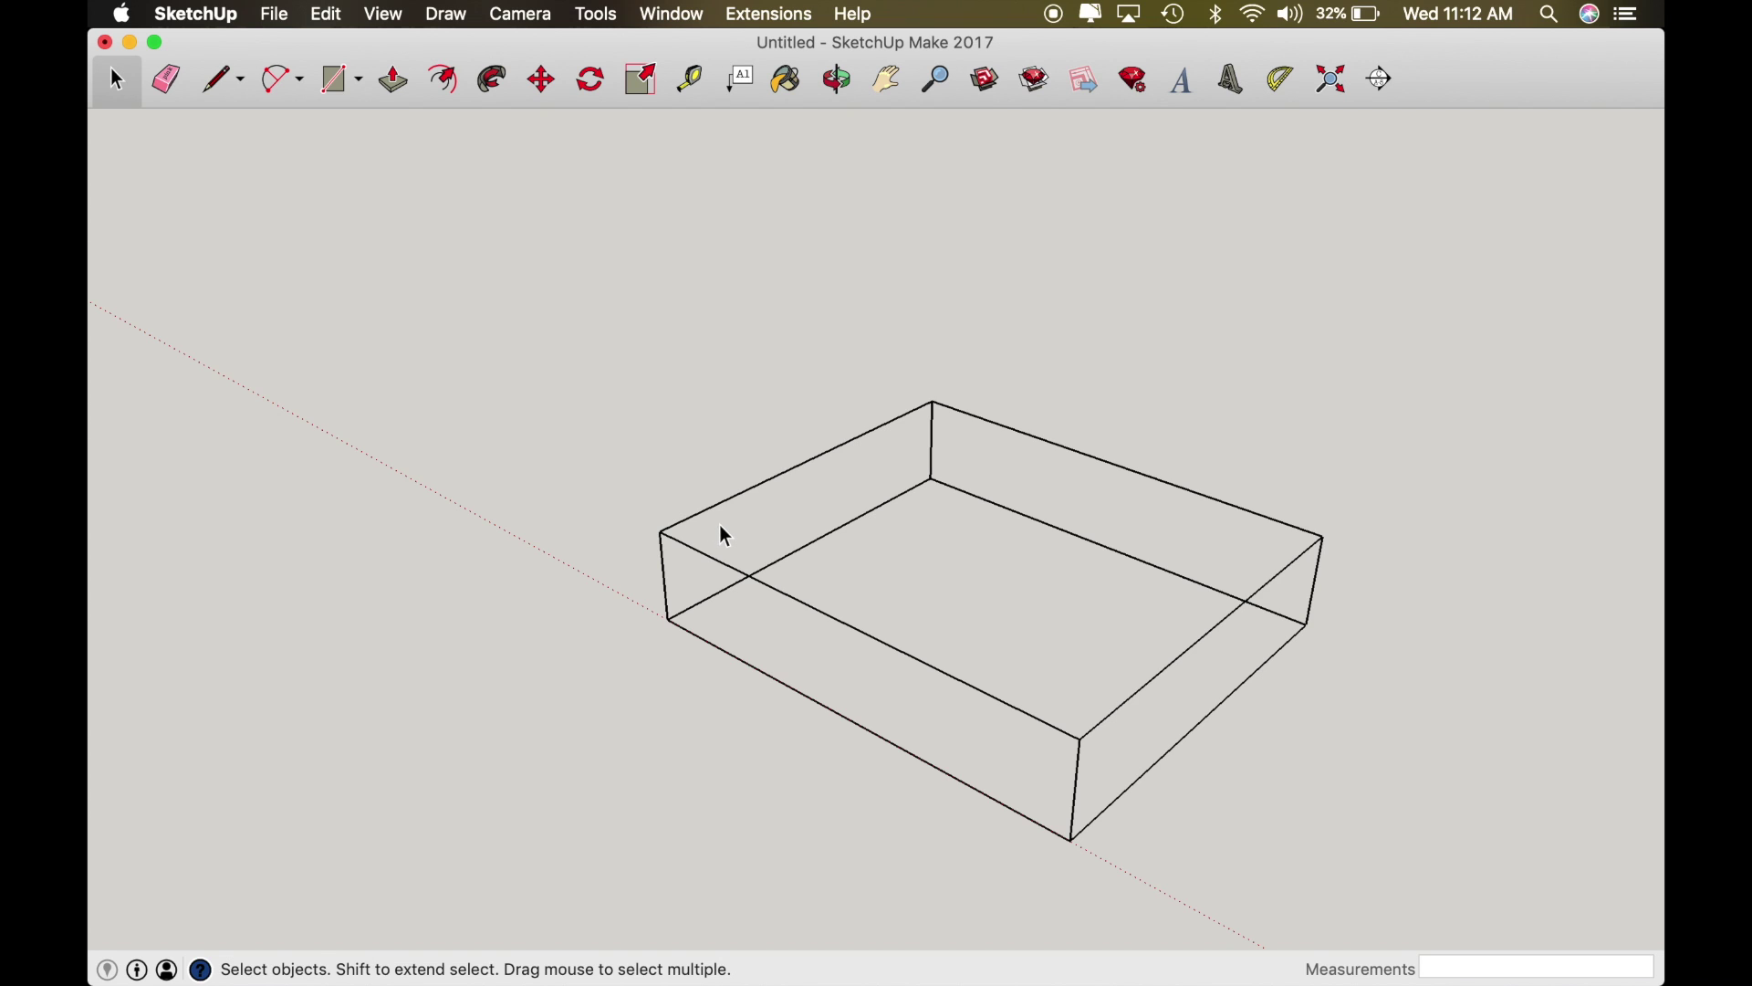
{"action": "key", "text": "r"}
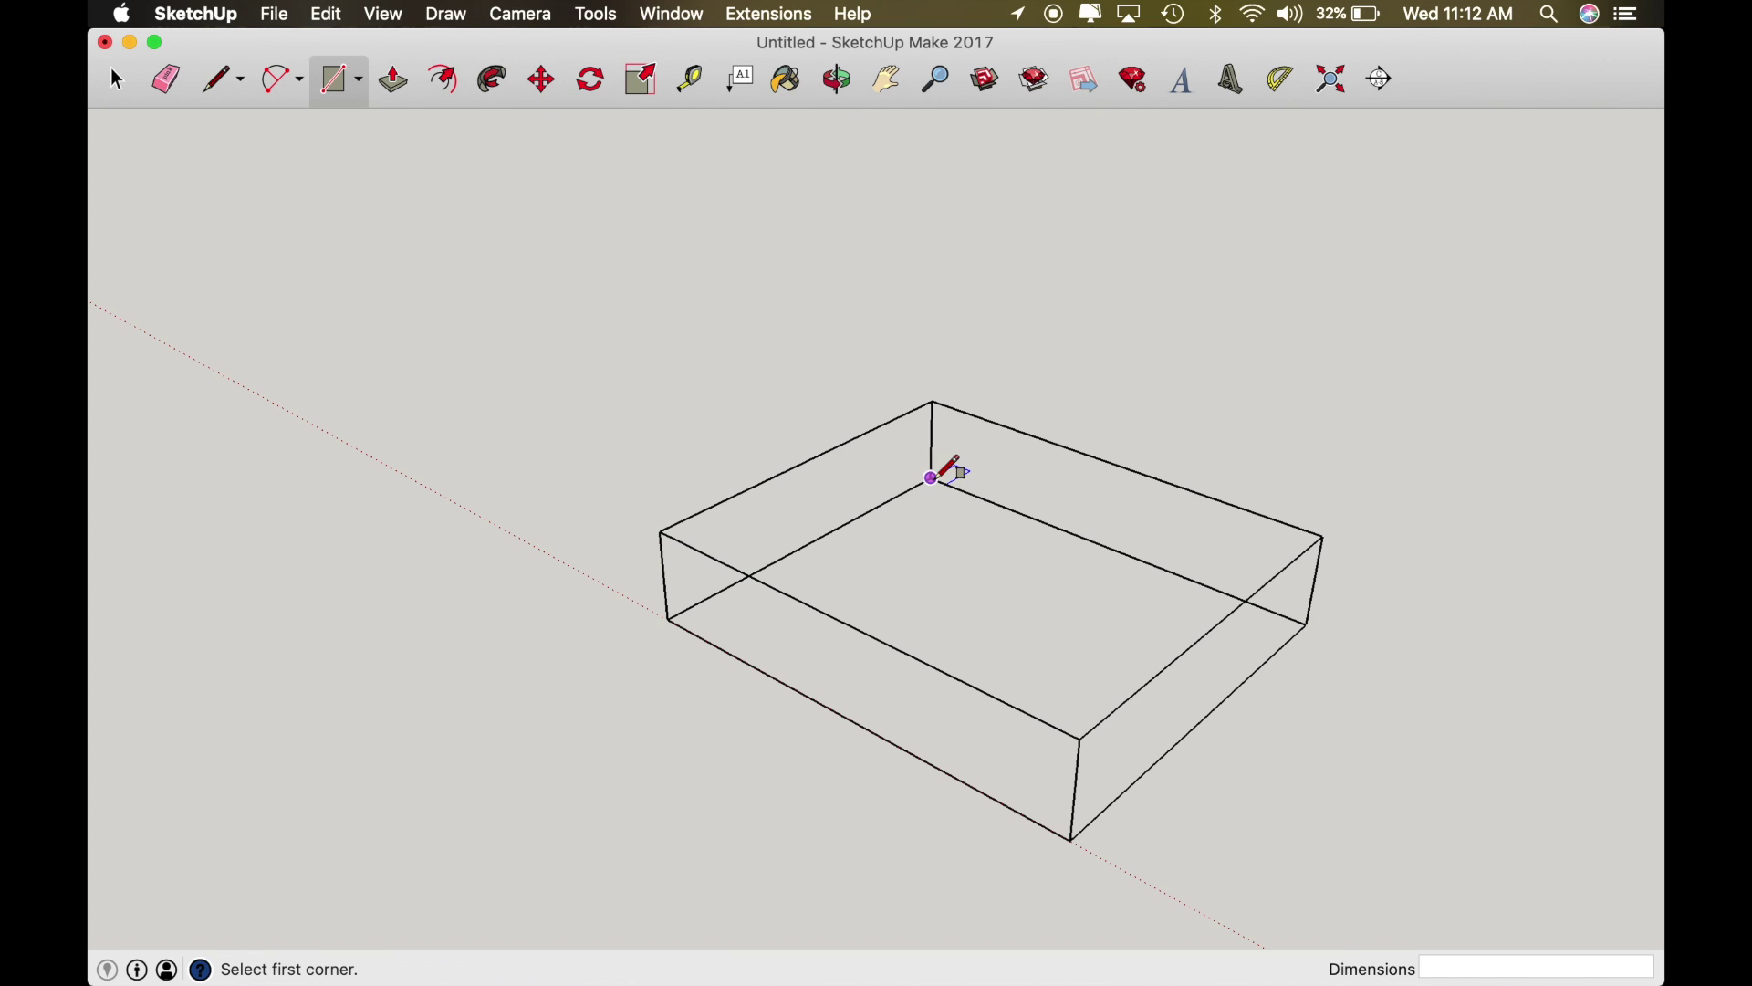
{"action": "left_click", "coordinate": [931, 477]}
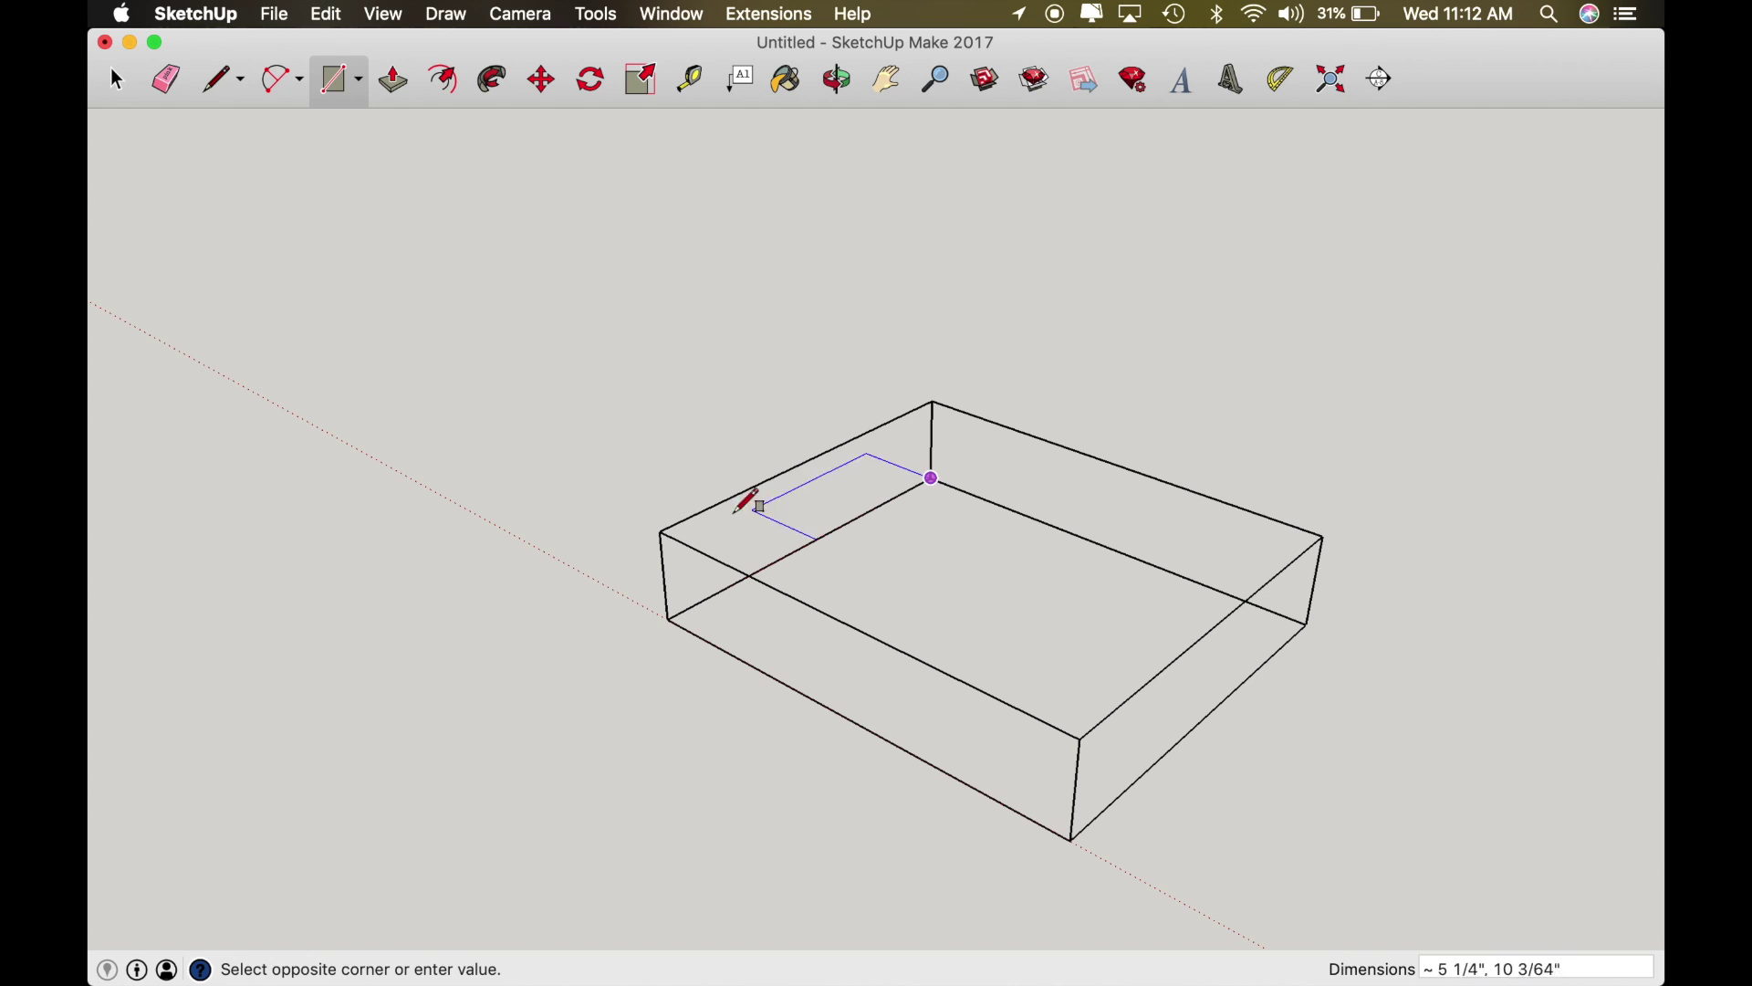
{"action": "left_click", "coordinate": [661, 530]}
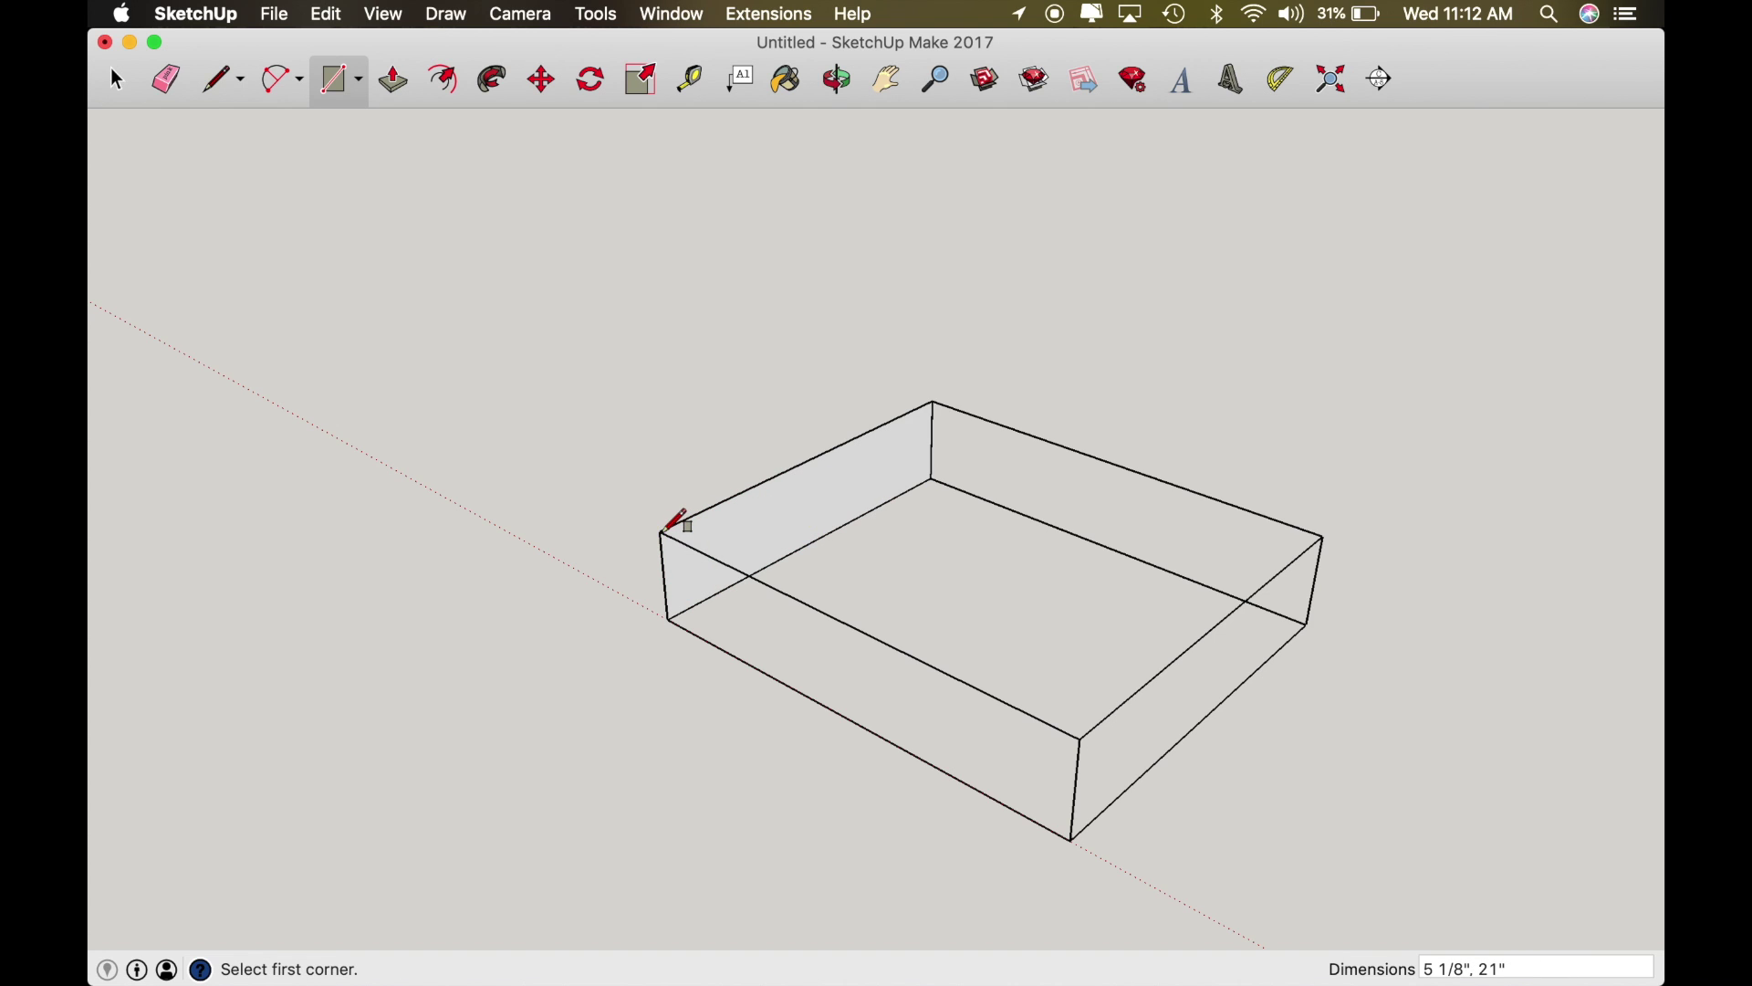
Step: Push/Pull the side rectangle 0.75 inch toward the inside of the wireframe box
{"action": "key", "text": "p"}
{"action": "left_click", "coordinate": [818, 521]}
{"action": "type", "text": ".75"}
{"action": "key", "text": "Return"}
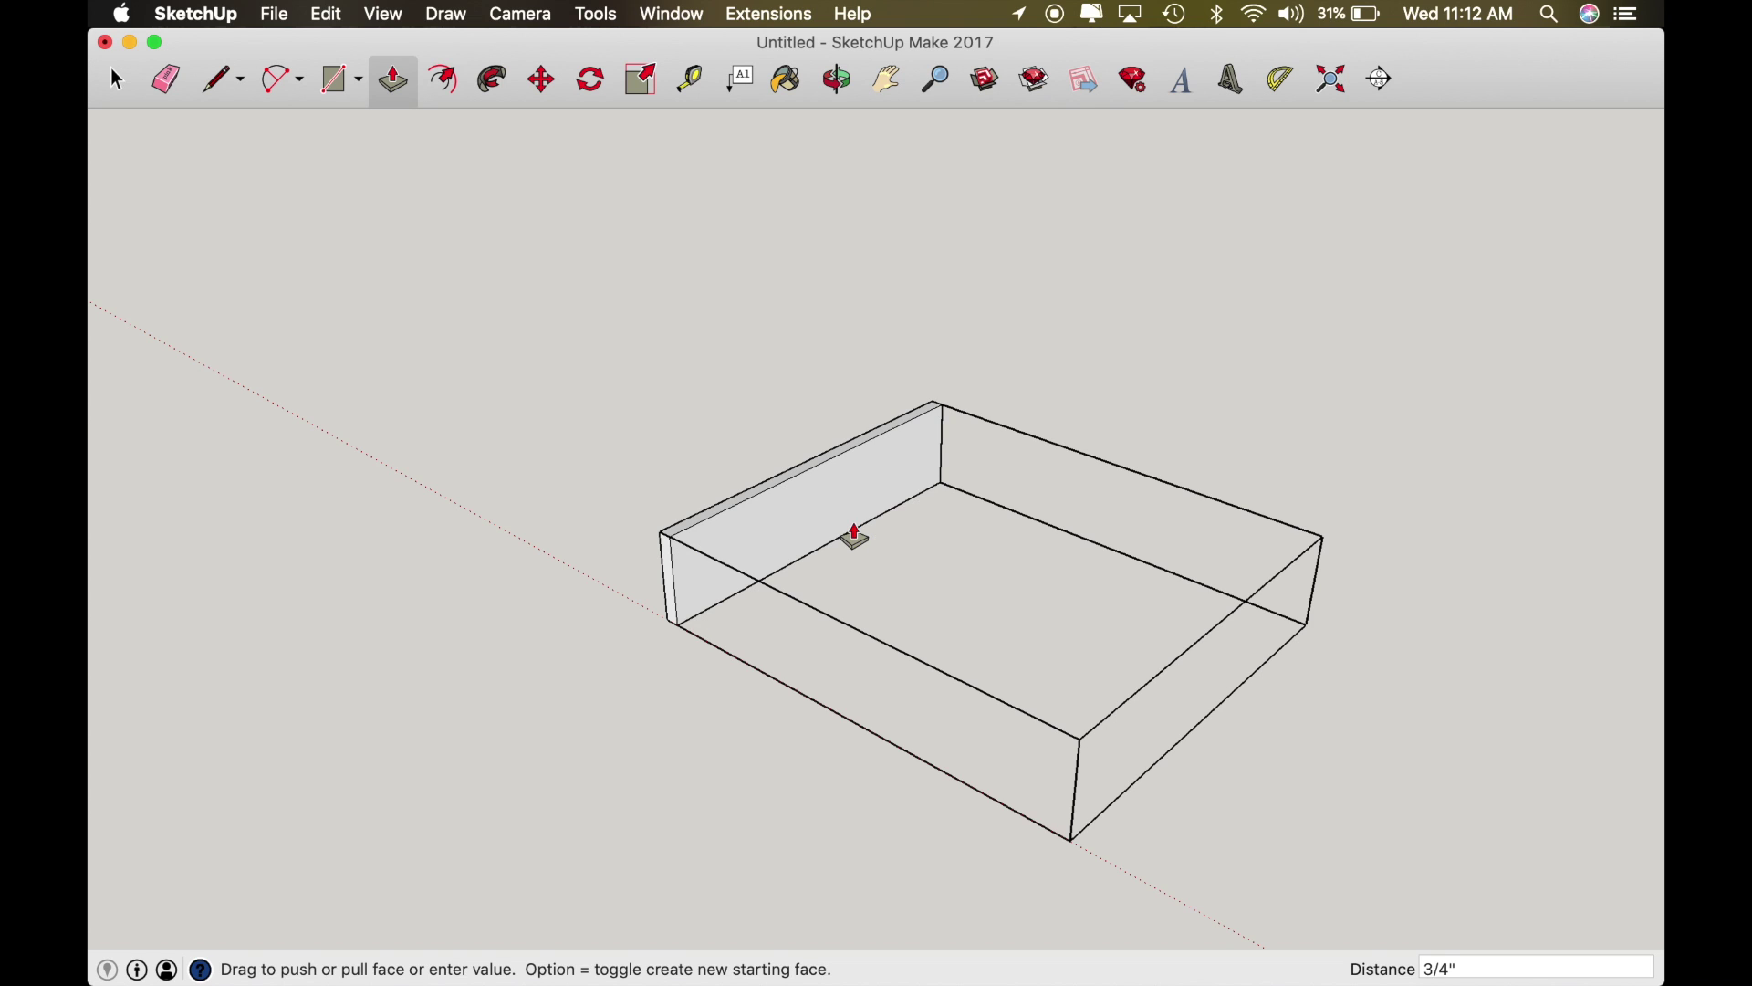
Step: Select the whole side board and make it a component named Drawer Side
{"action": "key", "text": "space"}
{"action": "left_click", "coordinate": [797, 522]}
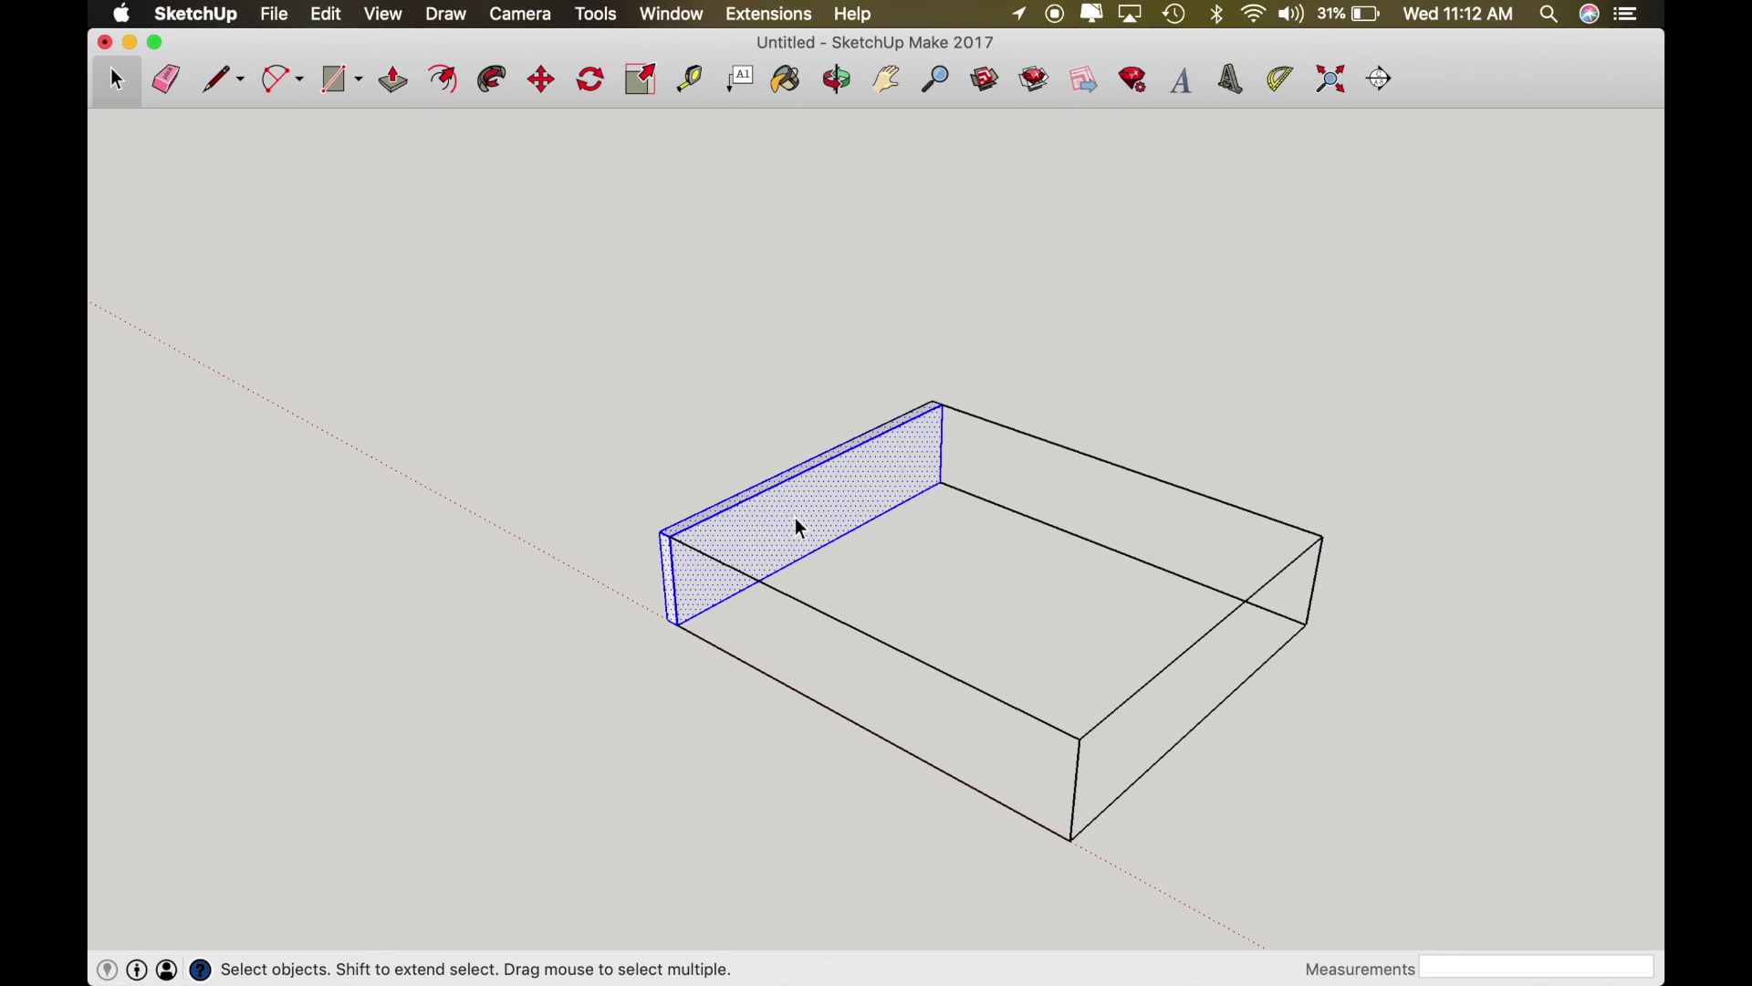
{"action": "type", "text": "g"}
{"action": "type", "text": "Dra"}
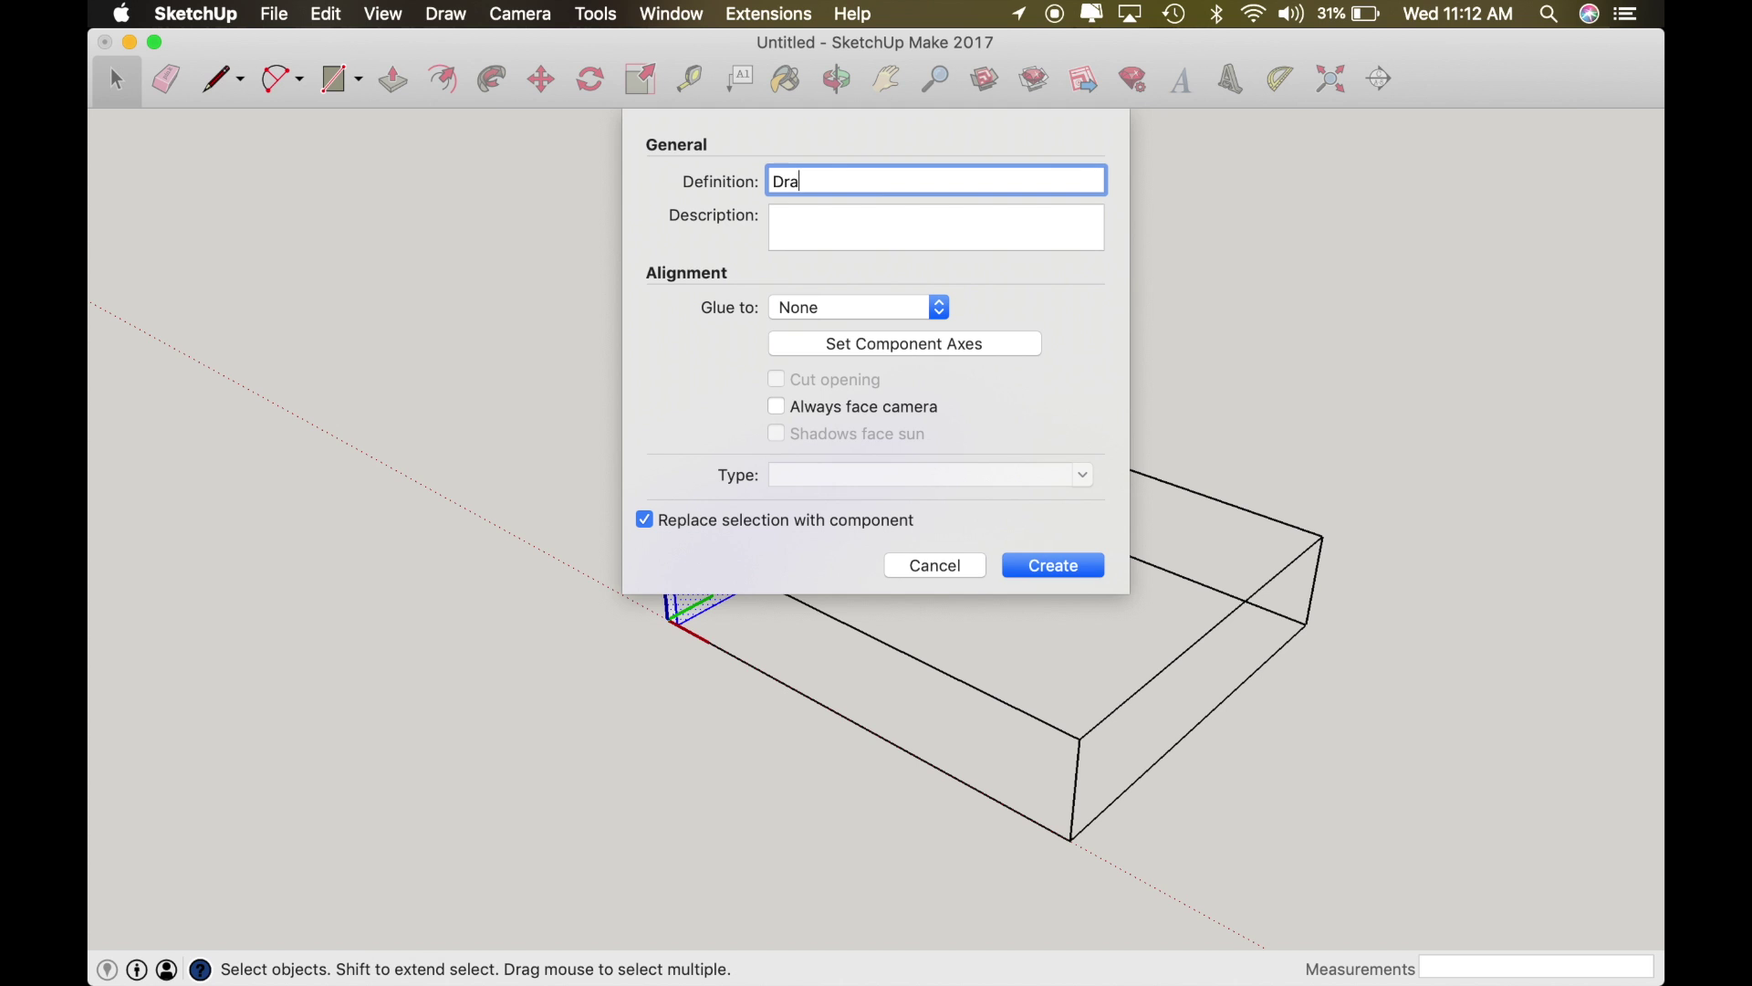
{"action": "type", "text": "wer Side"}
{"action": "key", "text": "Return"}
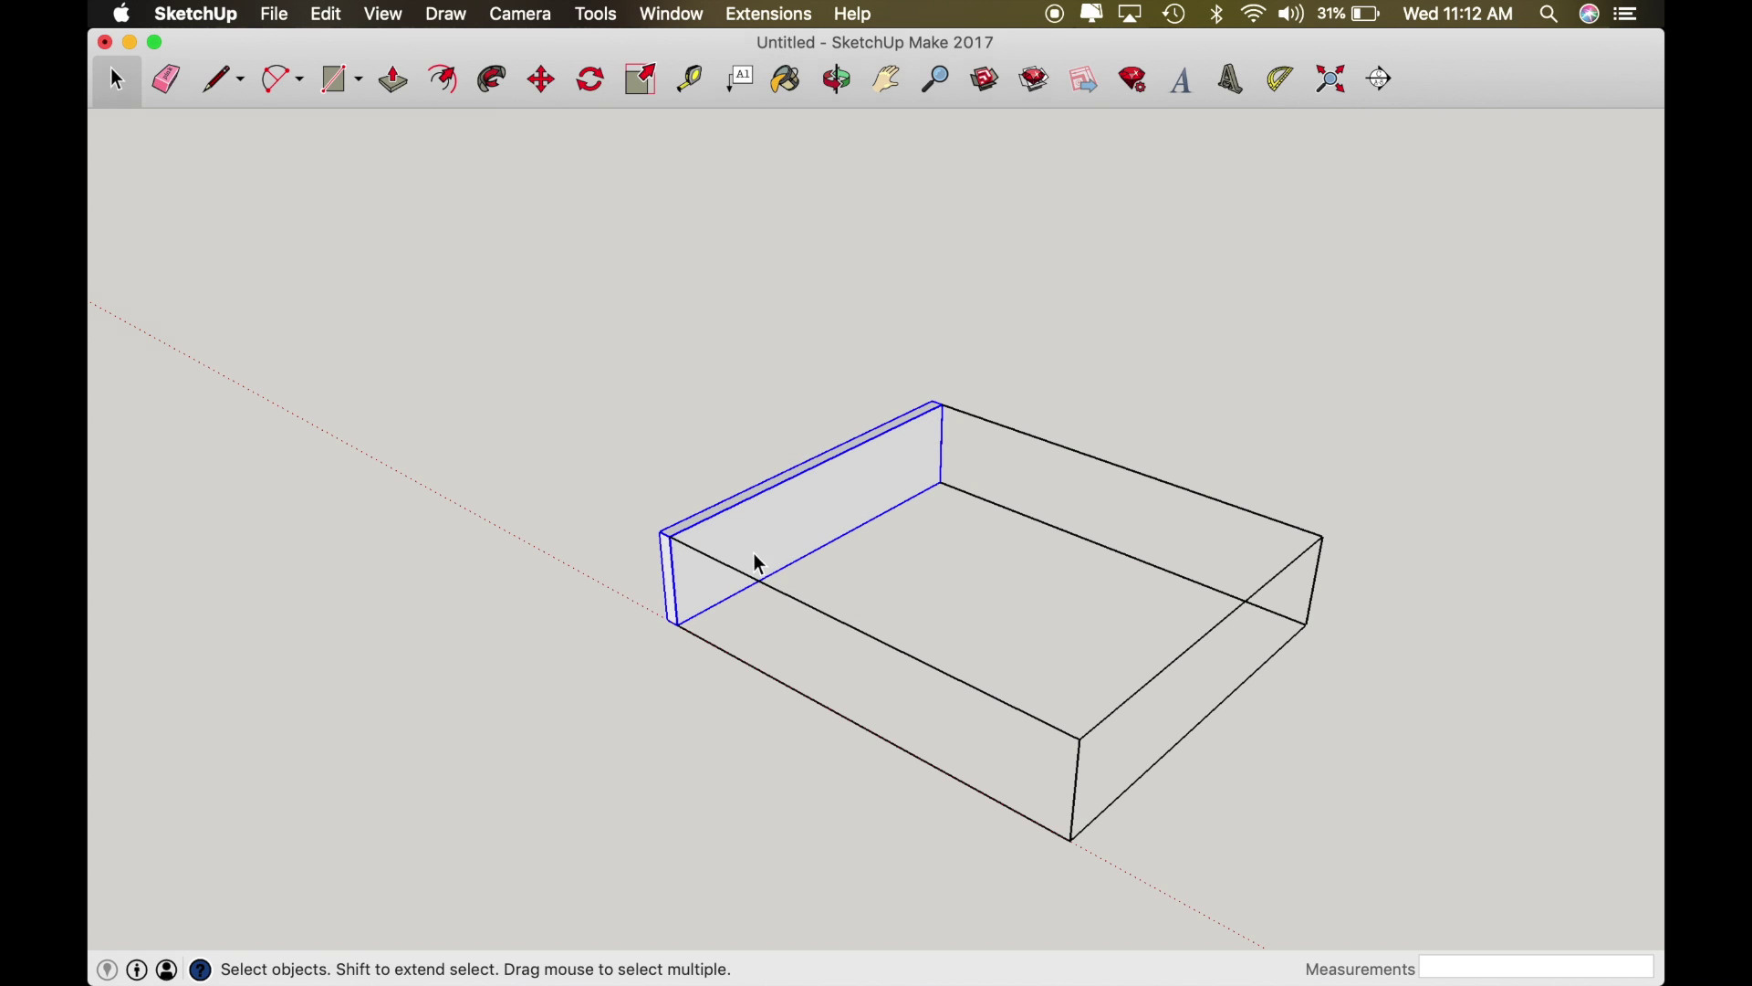
Step: Copy the Drawer Side component 23 3/4 inches along the red axis, aligning its corner with the opposite side of the wireframe box
{"action": "key", "text": "m"}
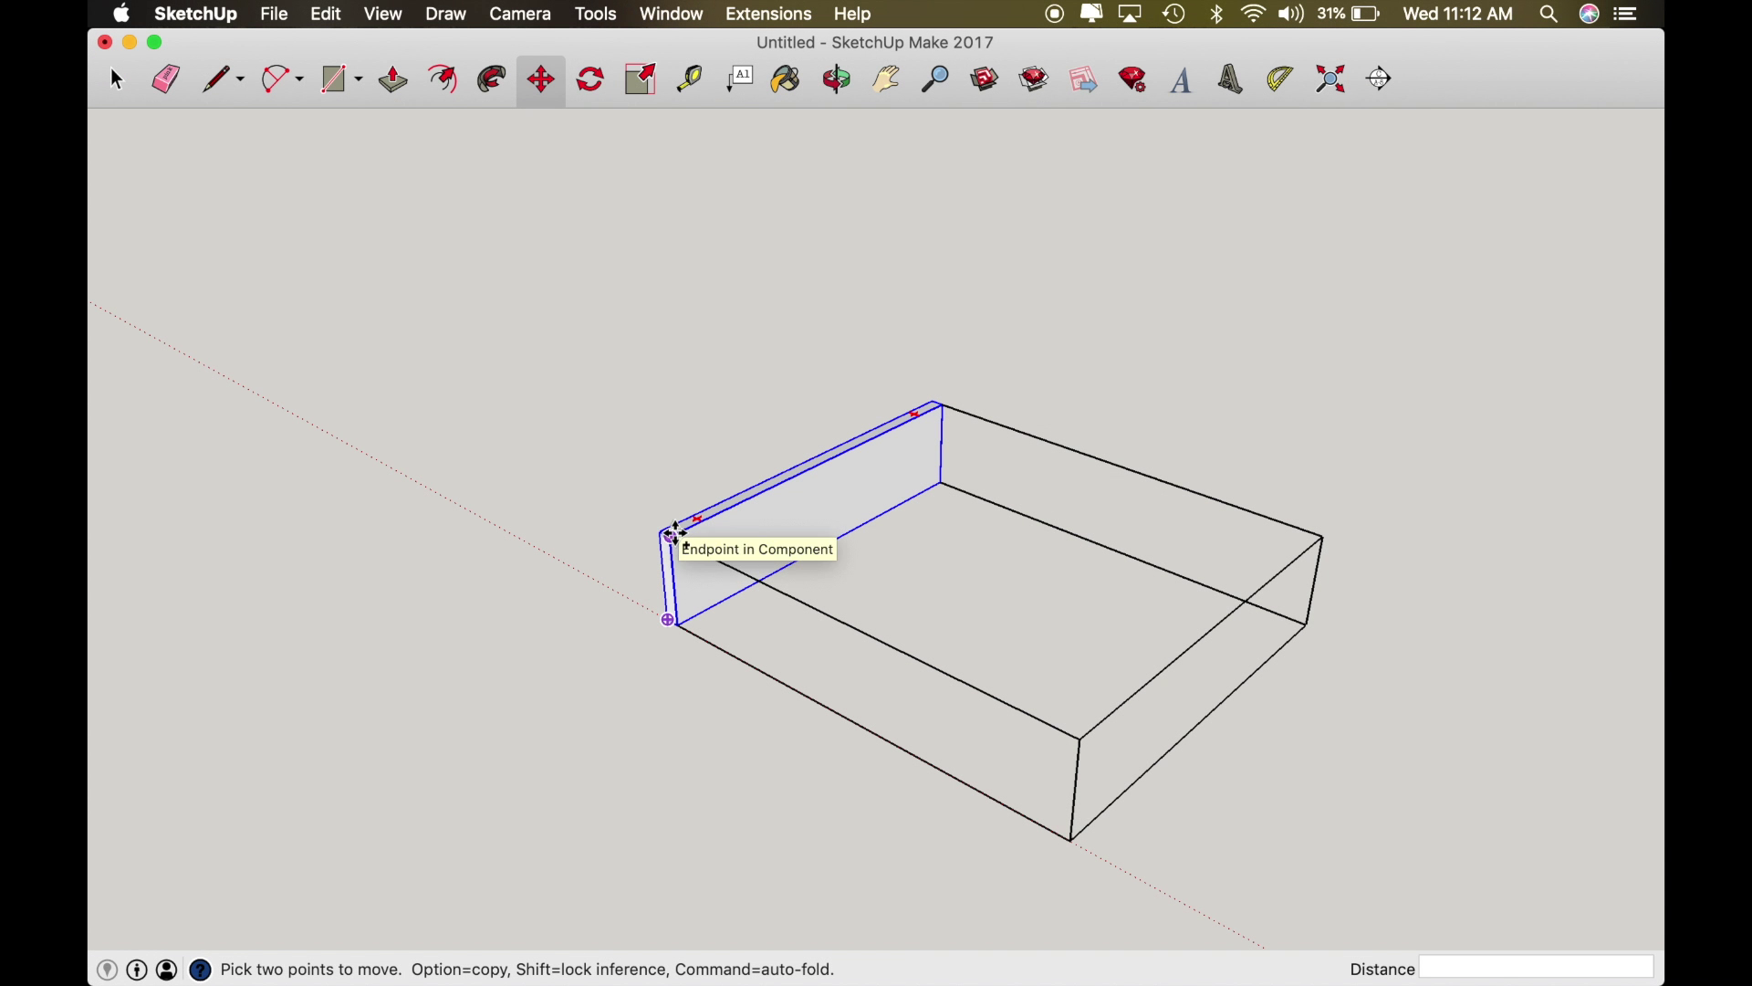
{"action": "left_click", "coordinate": [673, 535]}
{"action": "key", "text": "alt"}
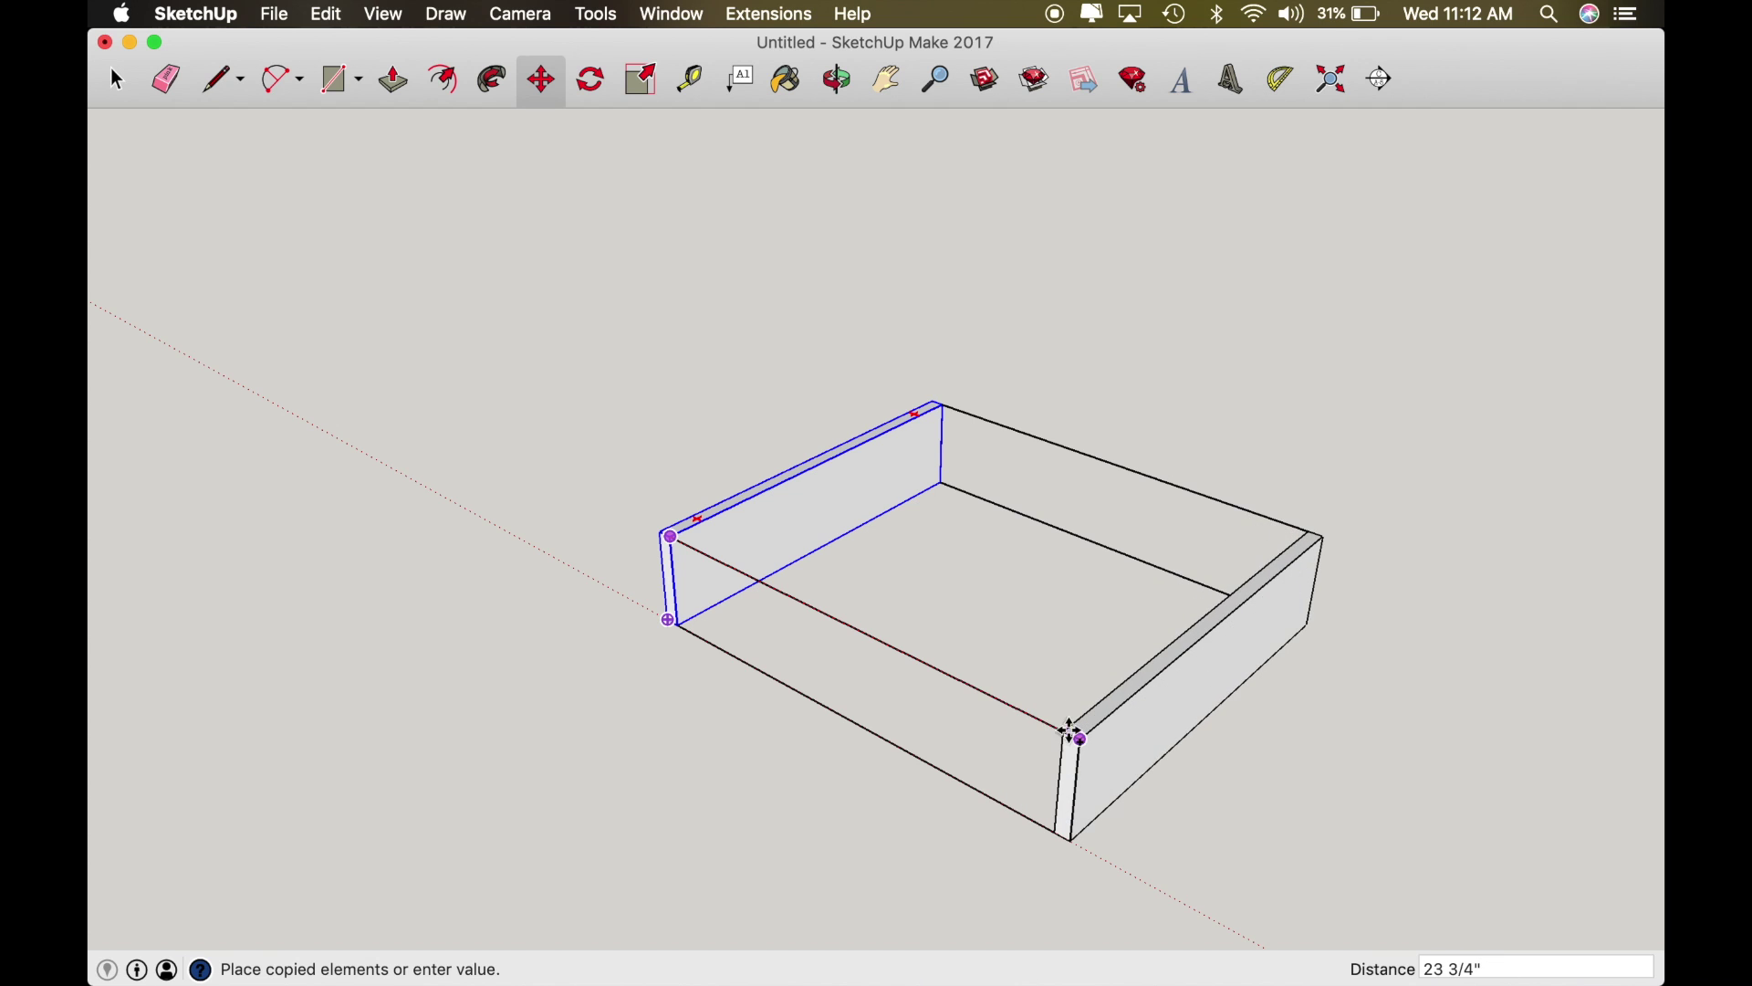
{"action": "left_click", "coordinate": [1075, 736]}
{"action": "key", "text": "o"}
{"action": "left_click_drag", "start_coordinate": [1073, 736], "coordinate": [1174, 645]}
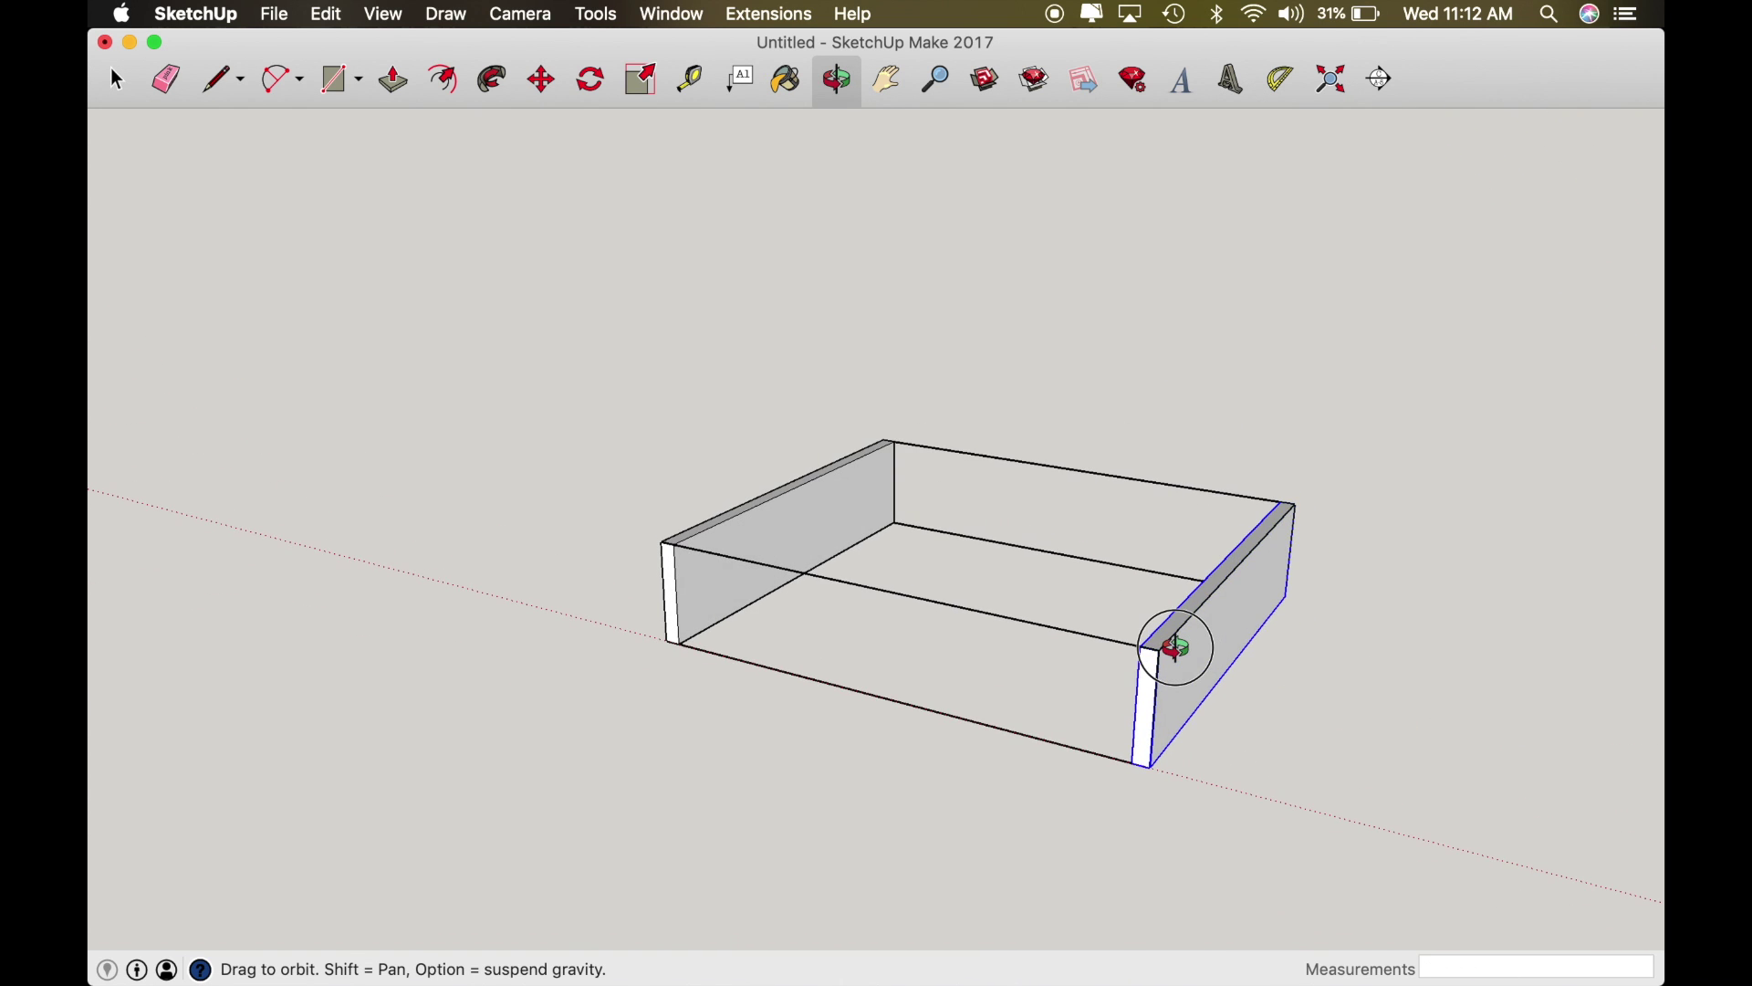
{"action": "key", "text": "space"}
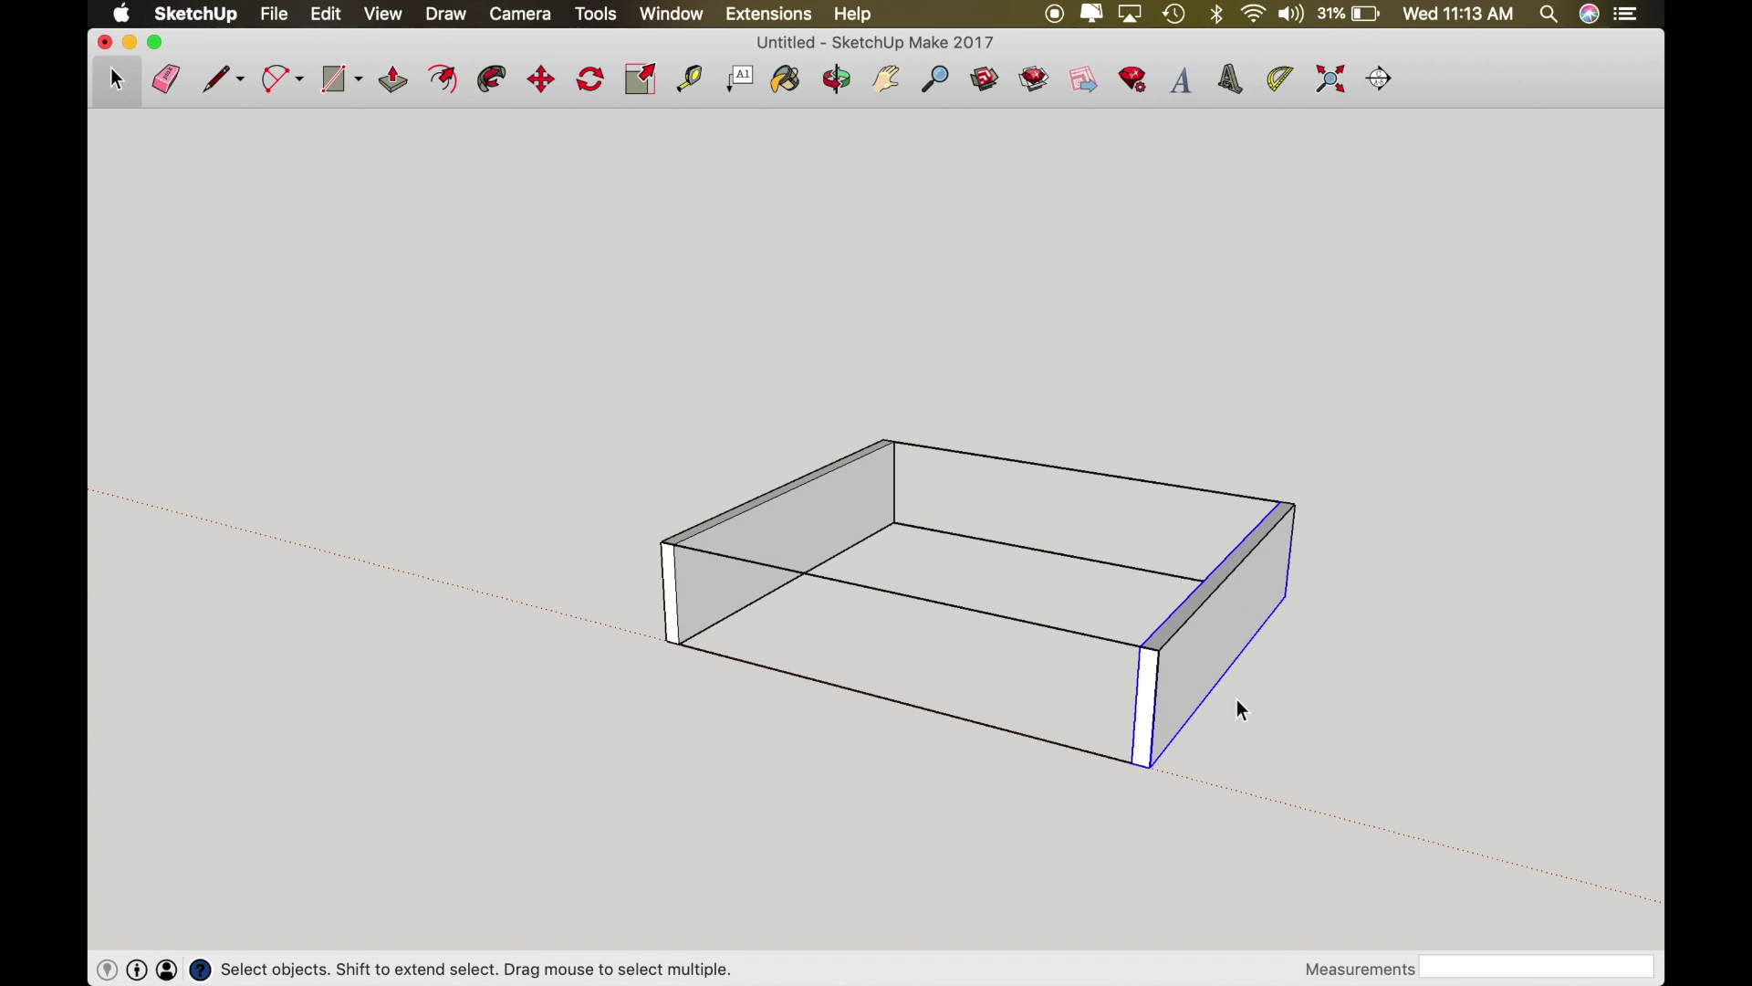
{"action": "key", "text": "o"}
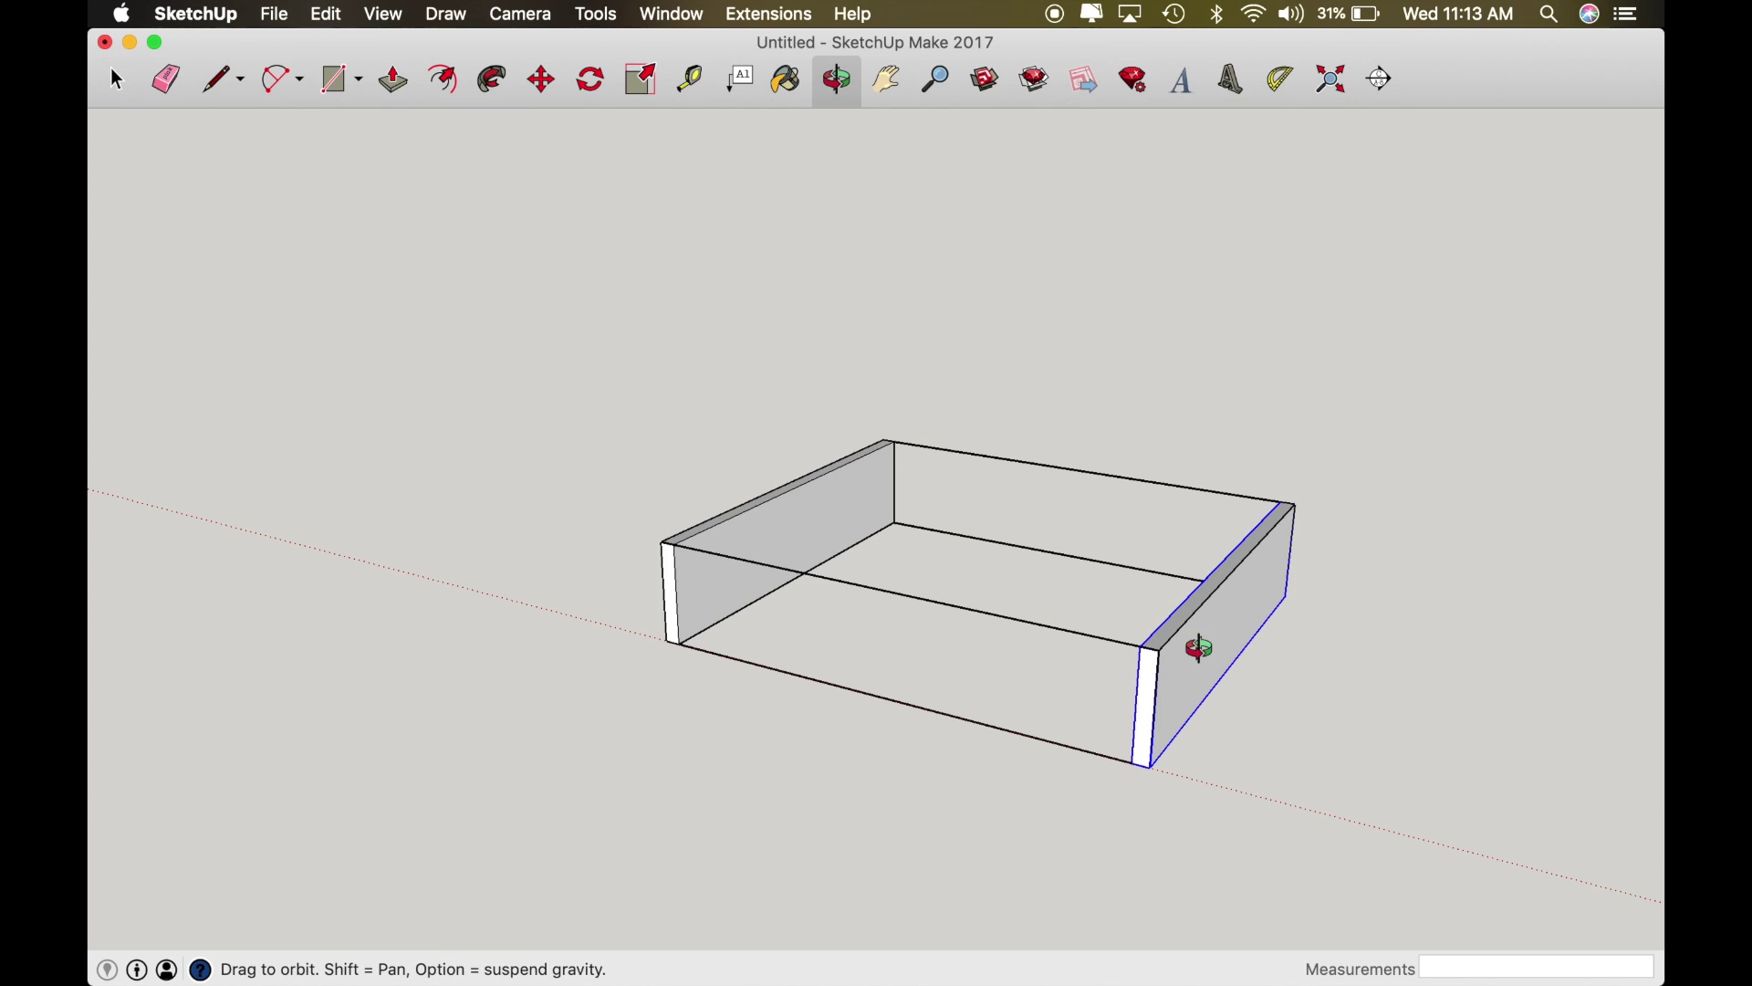
{"action": "left_click_drag", "start_coordinate": [1201, 649], "coordinate": [1138, 649]}
{"action": "key", "text": "space"}
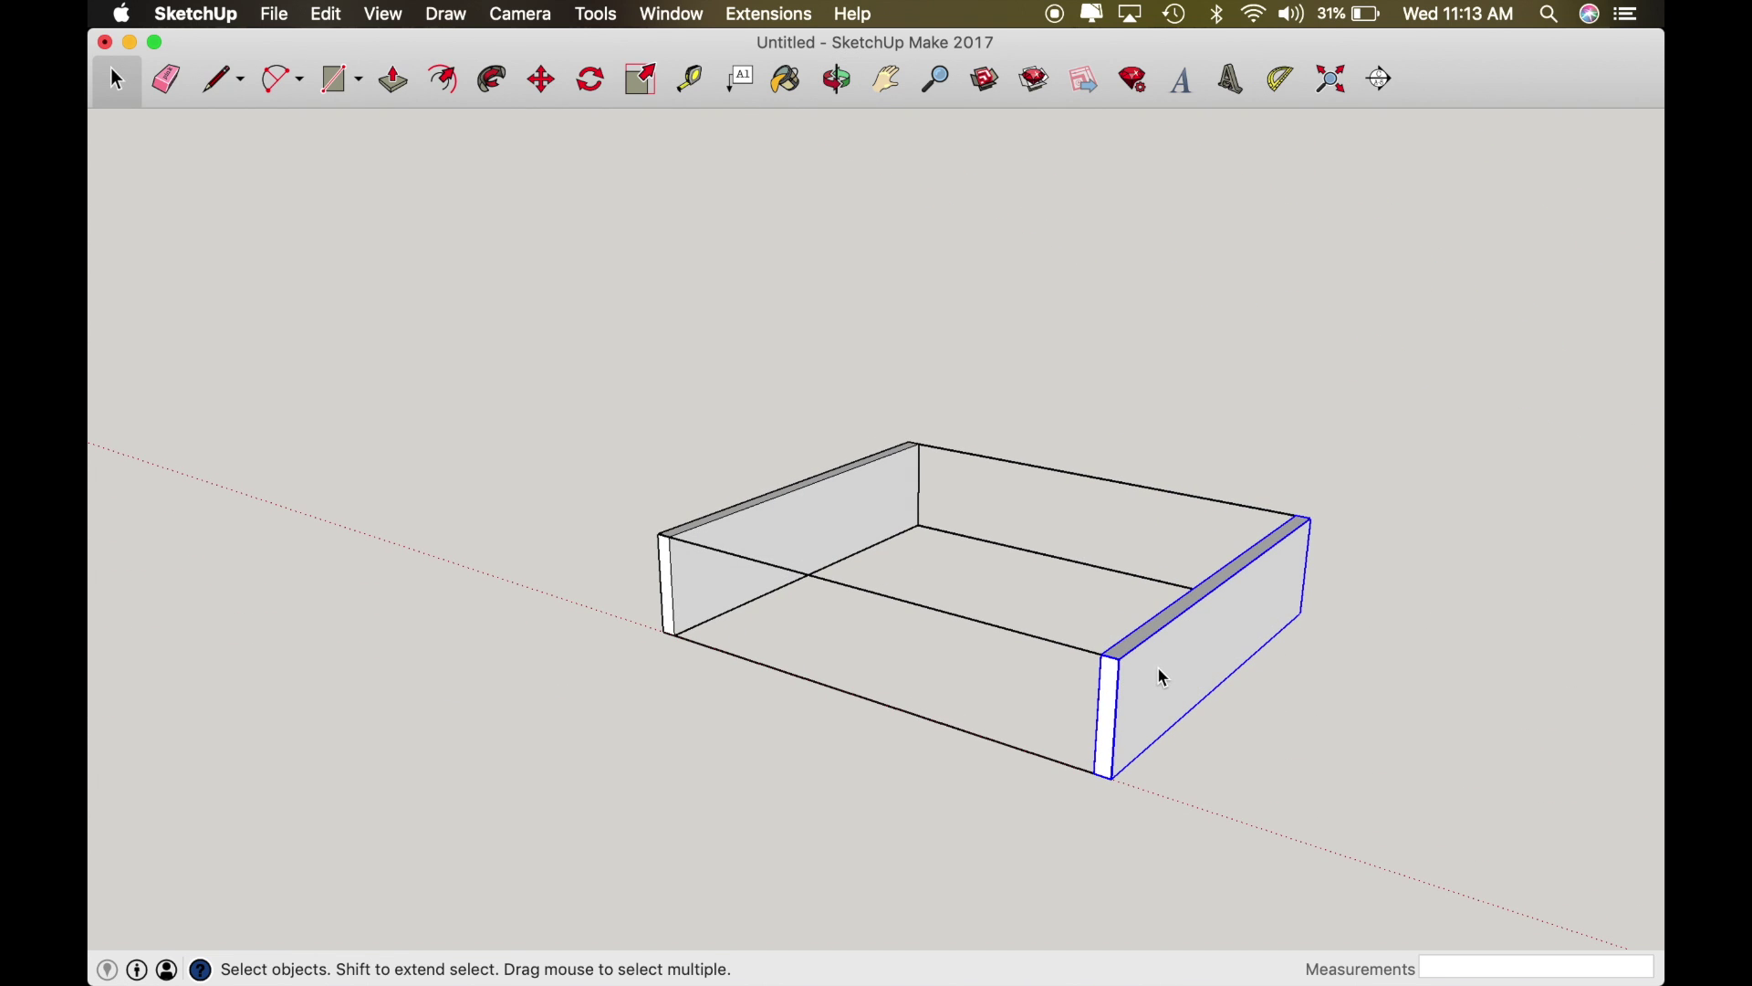
Step: Flip the copied Drawer Side along the component's red axis
{"action": "right_click", "coordinate": [1159, 680]}
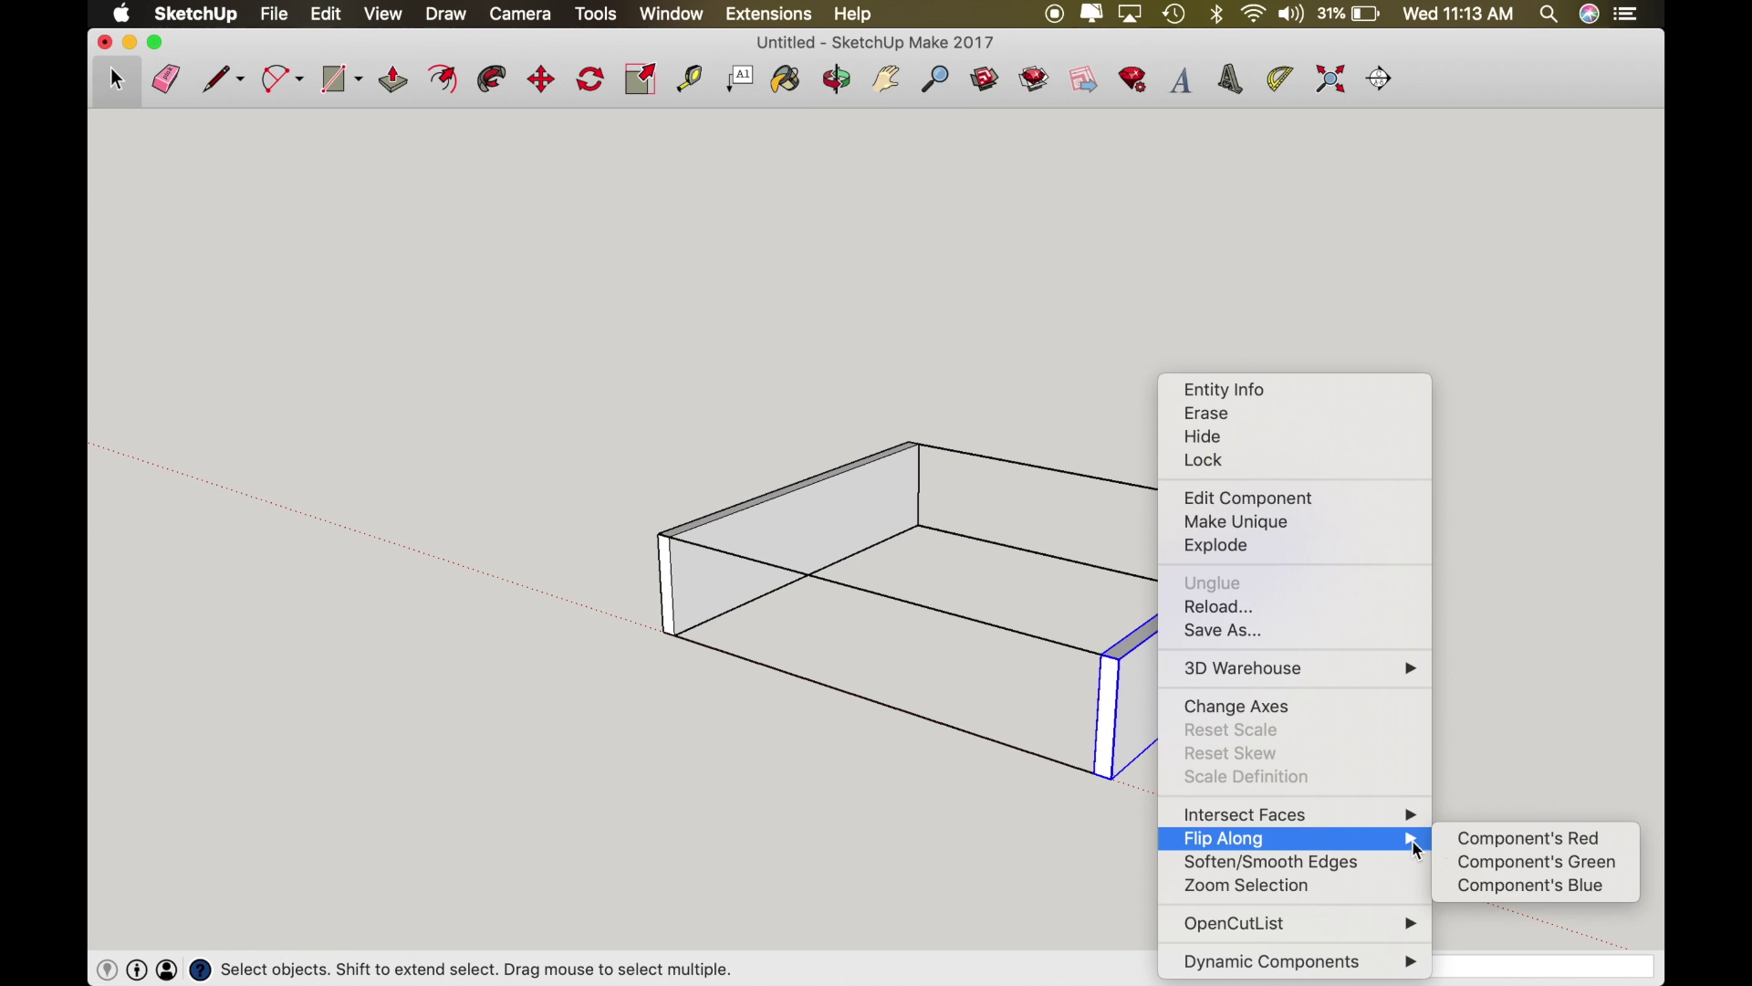
{"action": "left_click", "coordinate": [1460, 839]}
{"action": "key", "text": "o"}
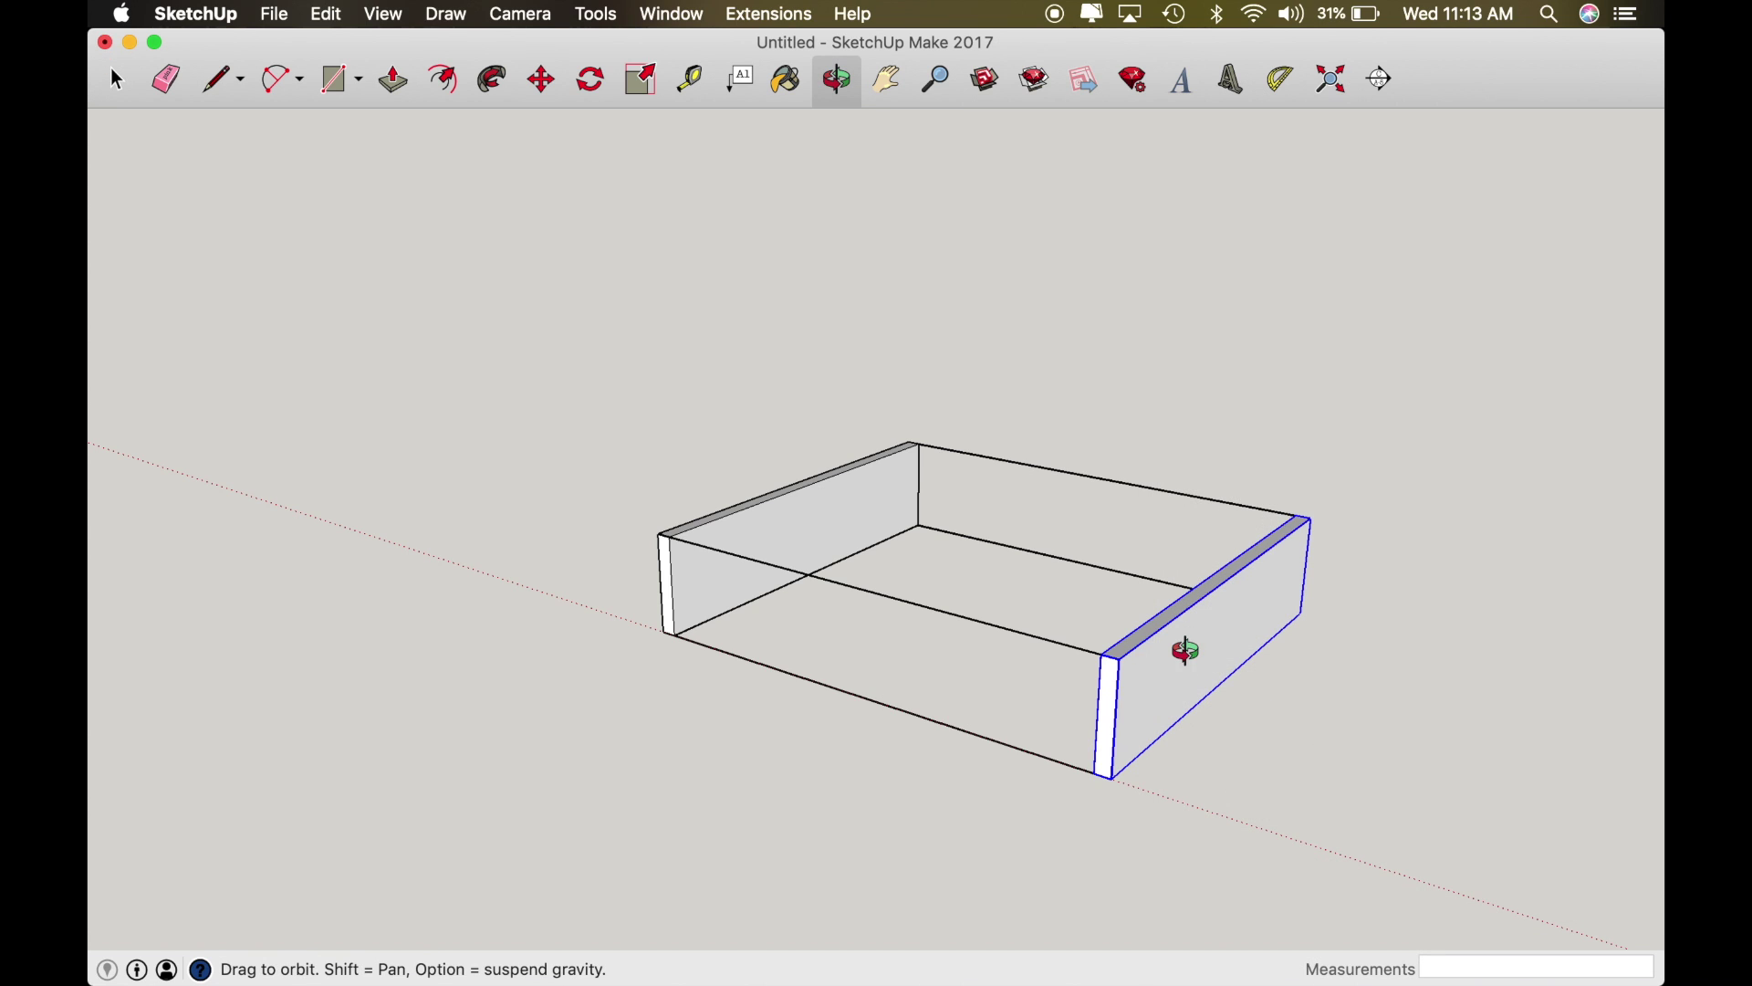
{"action": "left_click_drag", "start_coordinate": [1188, 653], "coordinate": [1279, 657]}
{"action": "left_click_drag", "start_coordinate": [1182, 629], "coordinate": [724, 532]}
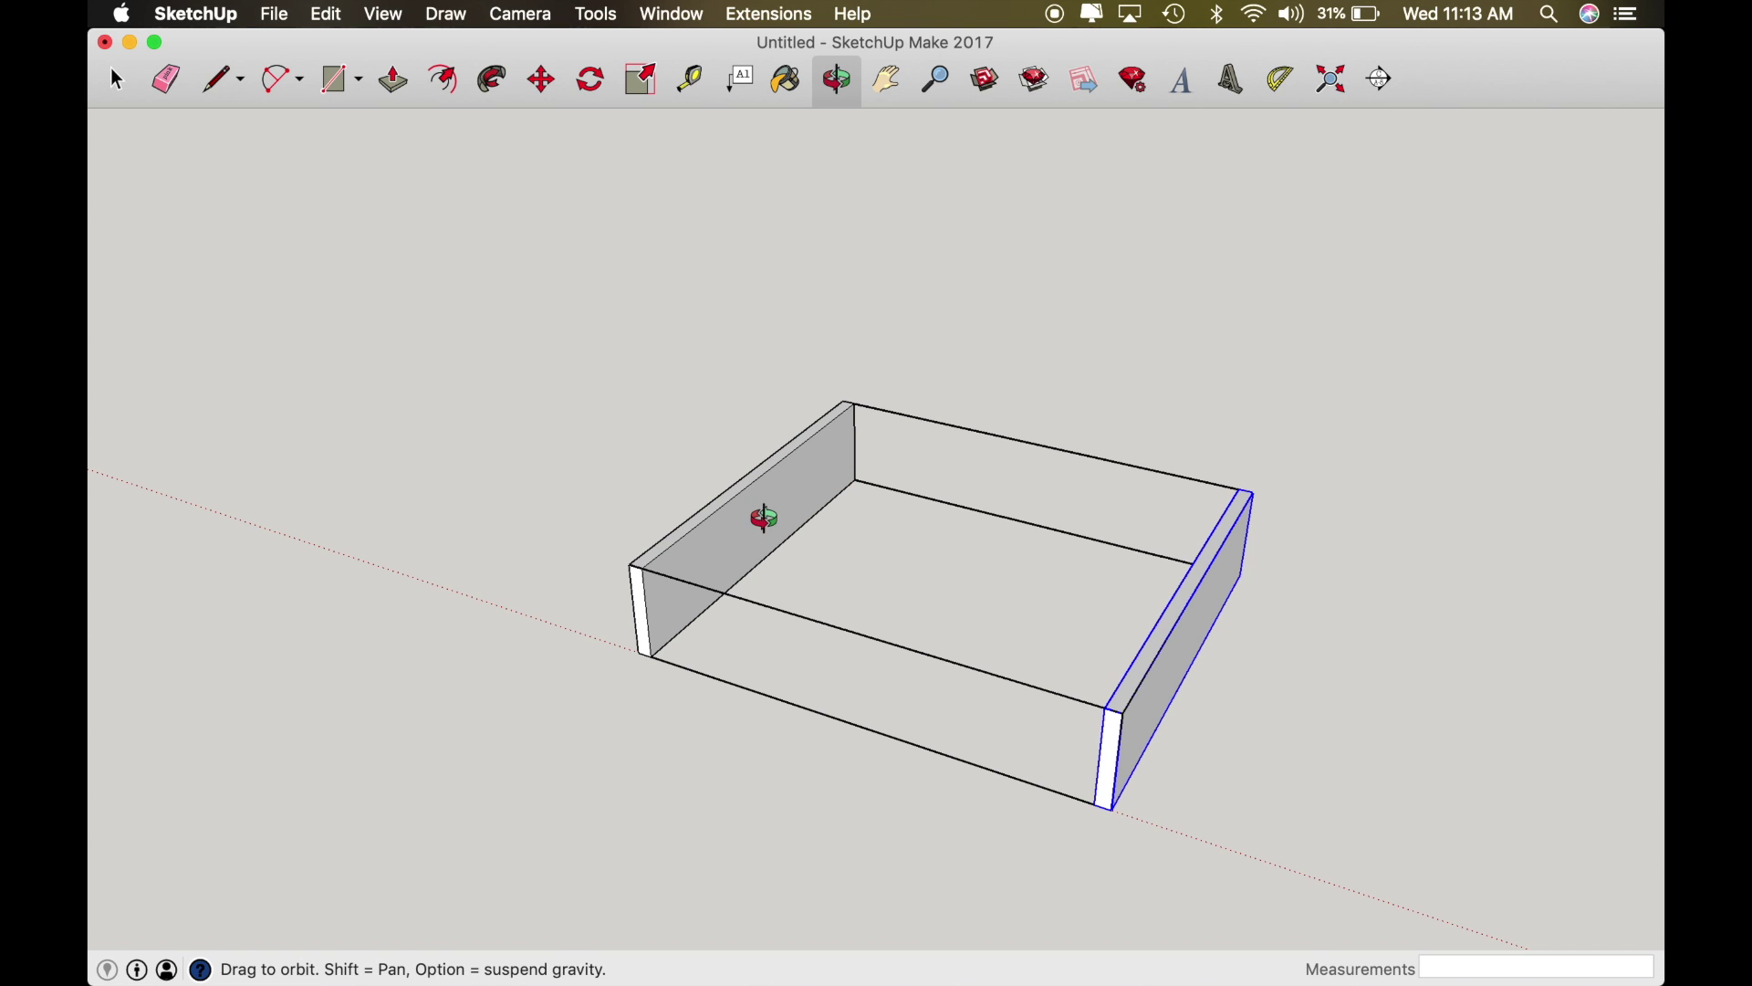
Step: Draw a rectangle across the front between the two side boards and Push/Pull it 0.75 inch inward
{"action": "left_click_drag", "start_coordinate": [766, 494], "coordinate": [1028, 414]}
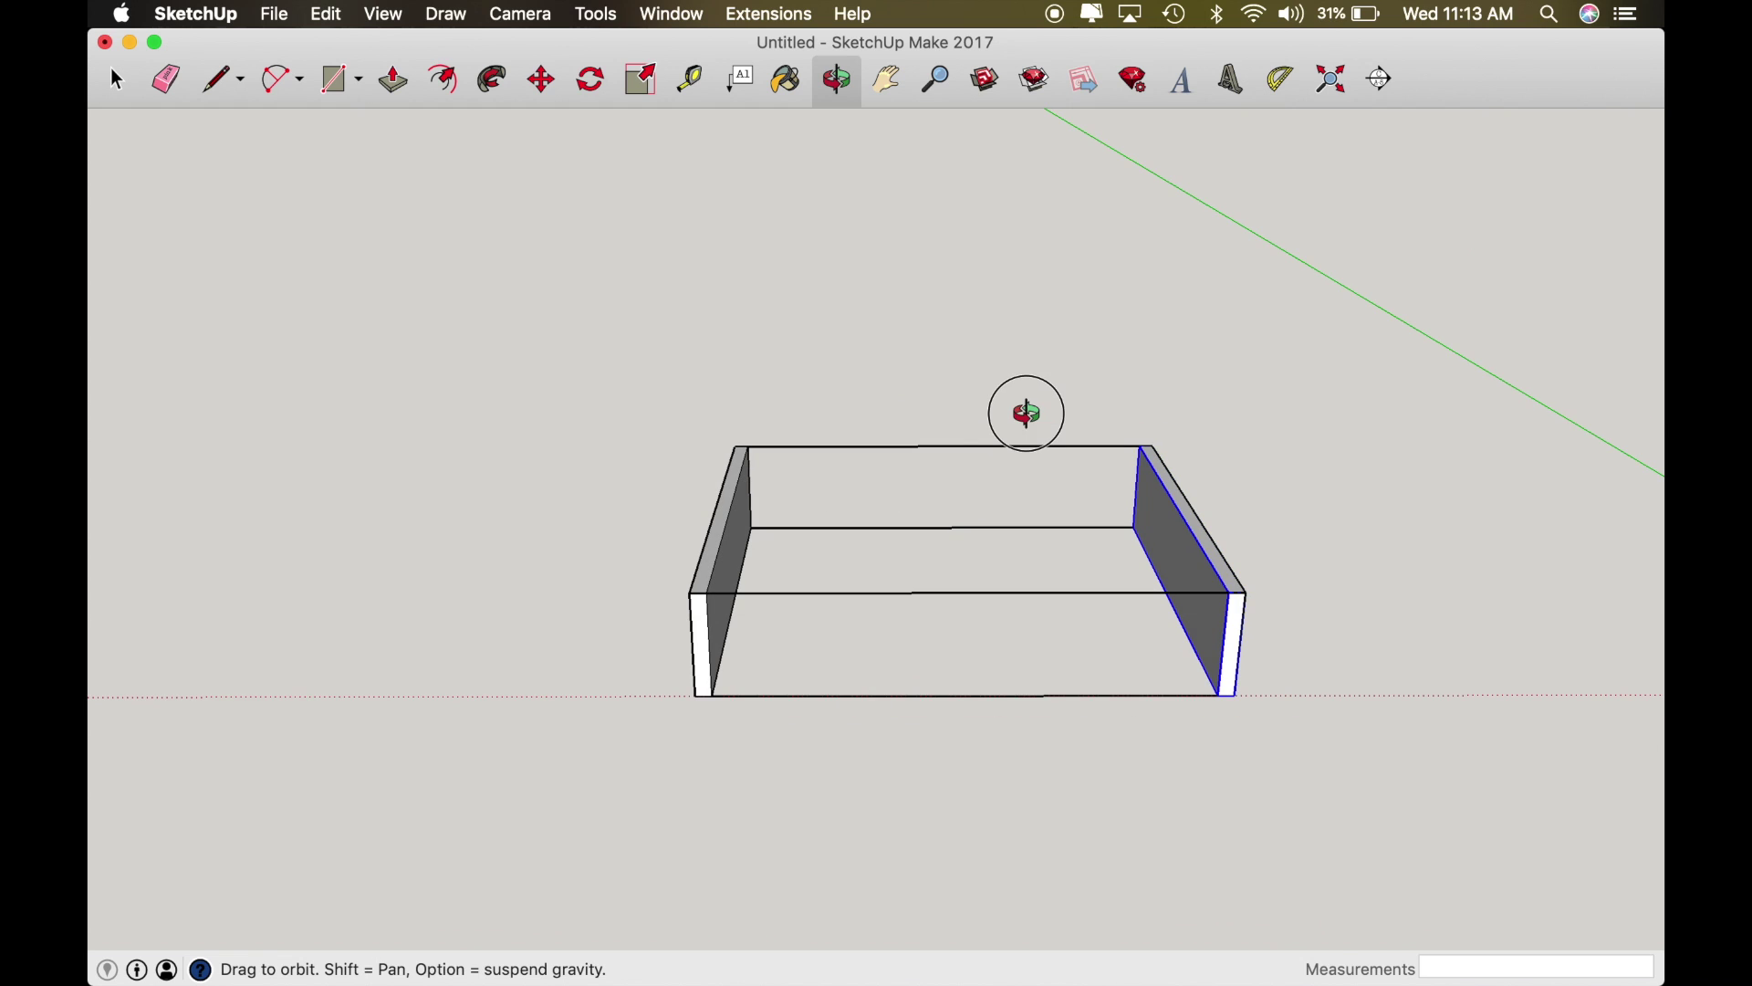
{"action": "key", "text": "r"}
{"action": "left_click", "coordinate": [707, 593]}
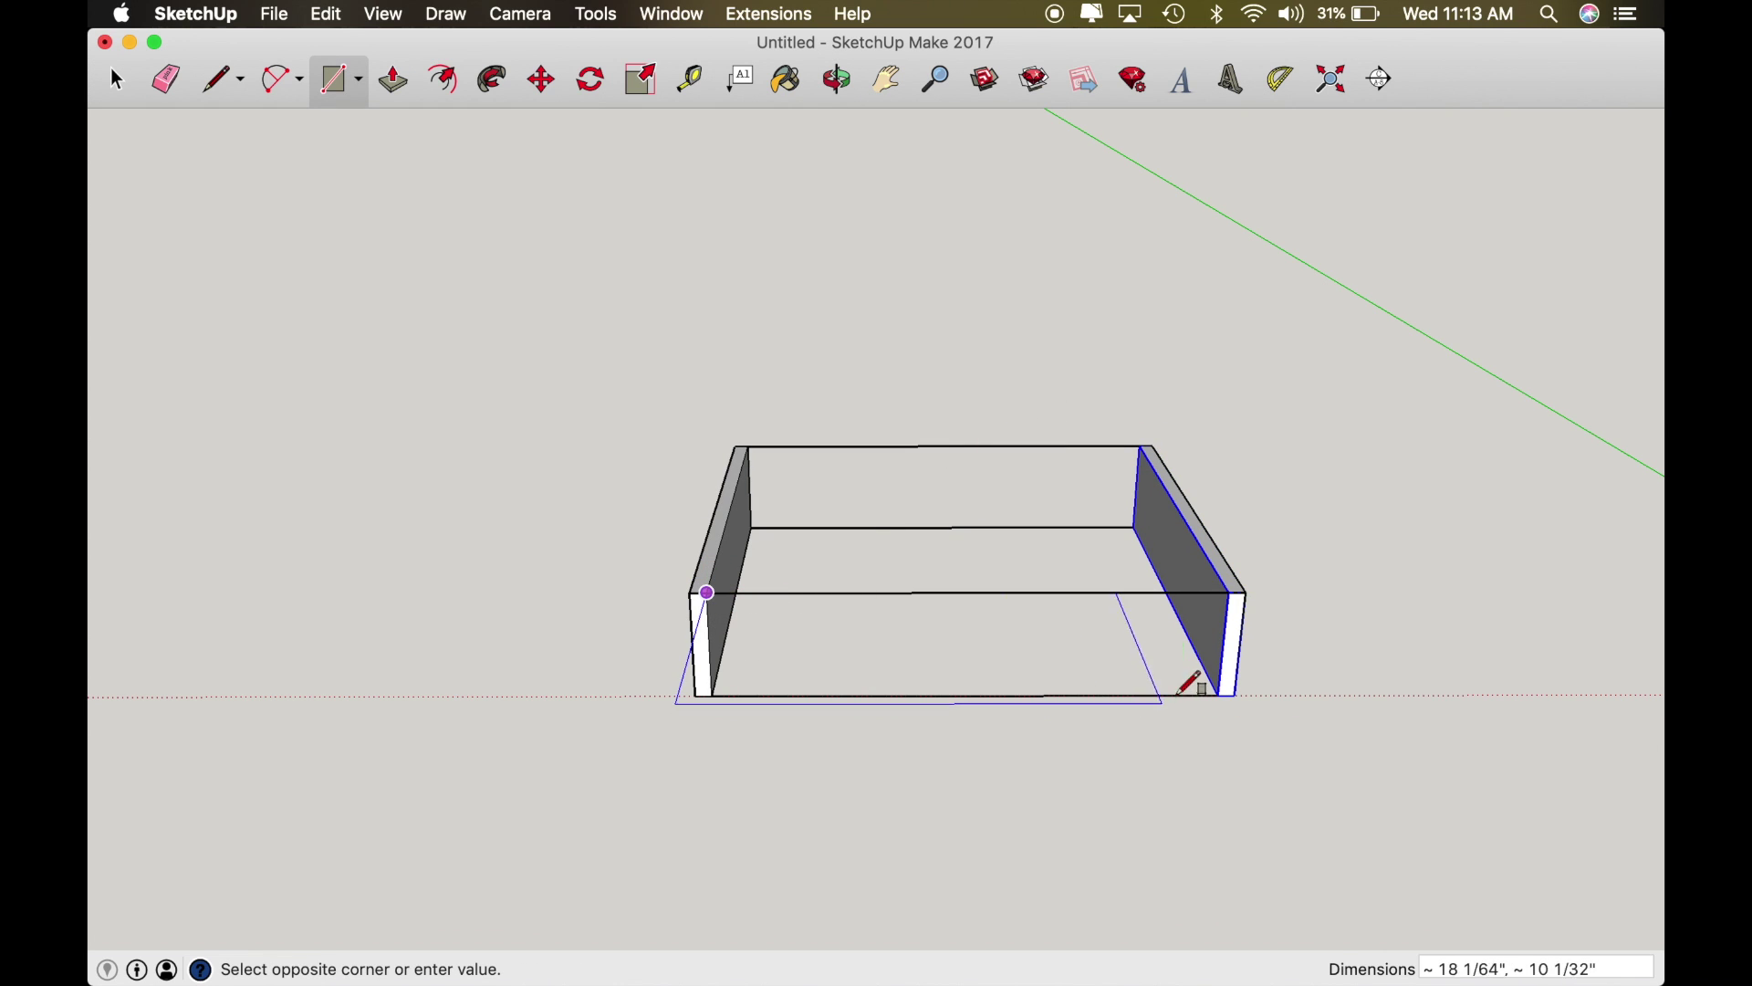
{"action": "left_click", "coordinate": [1224, 694]}
{"action": "key", "text": "p"}
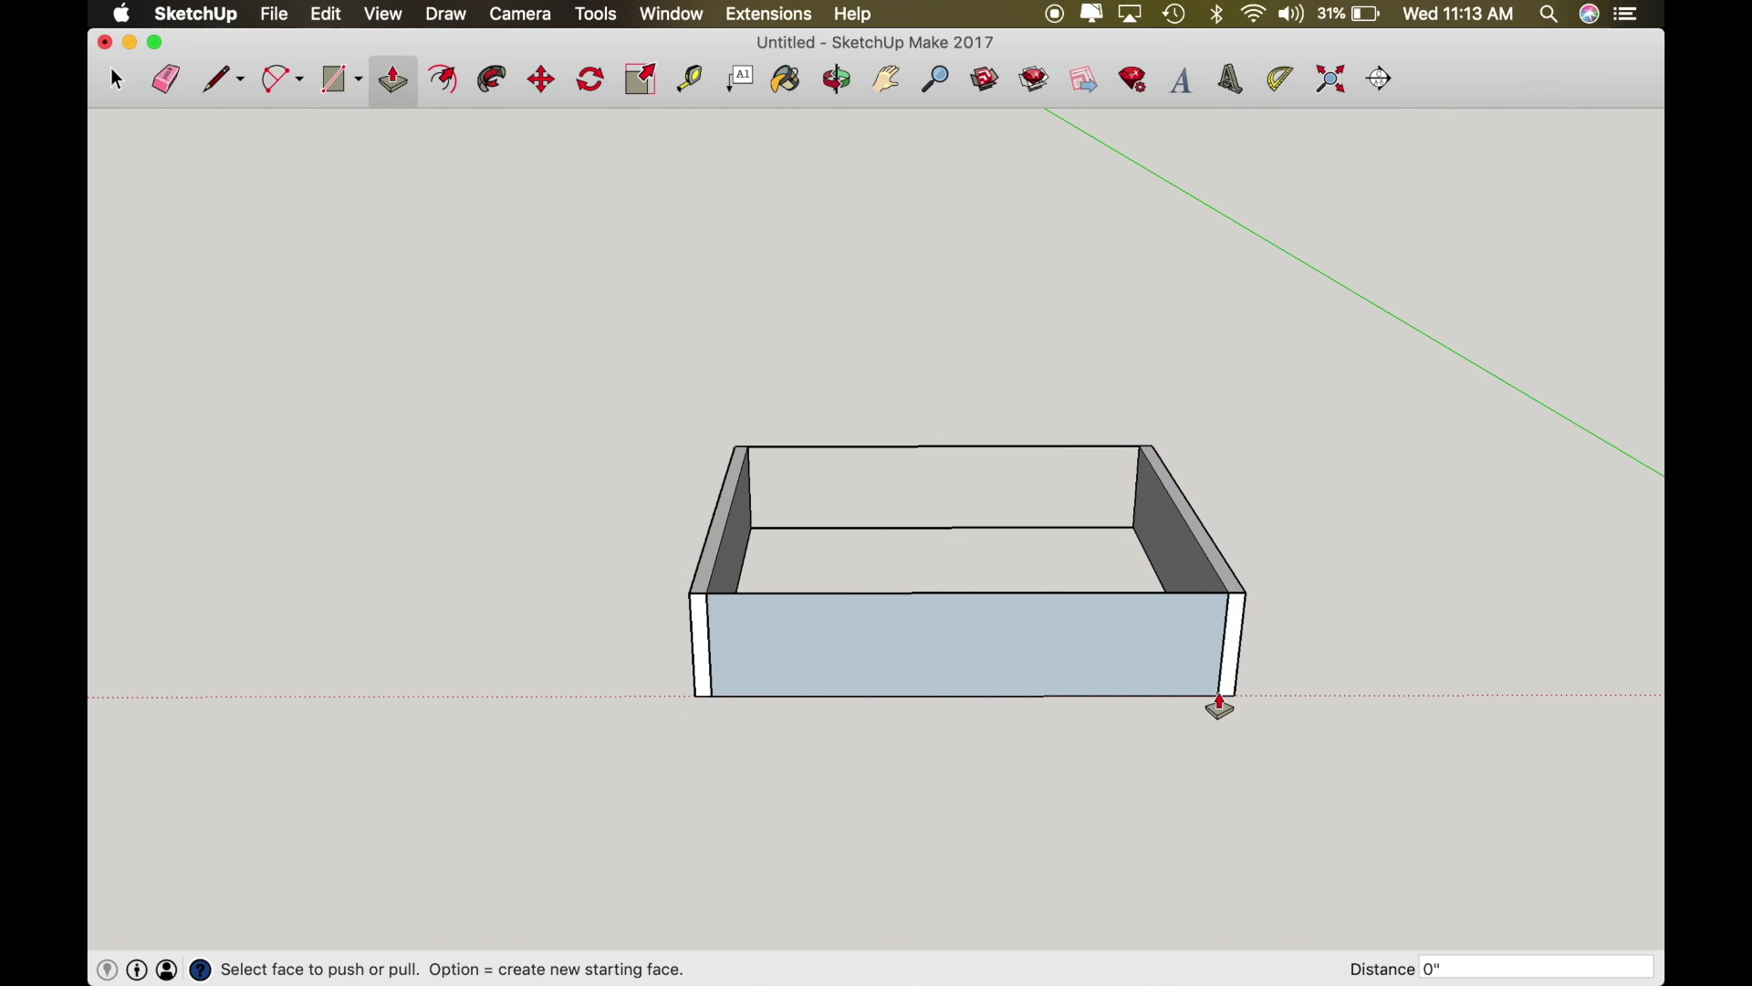
{"action": "left_click", "coordinate": [1140, 668]}
{"action": "type", "text": ".75"}
{"action": "key", "text": "Return"}
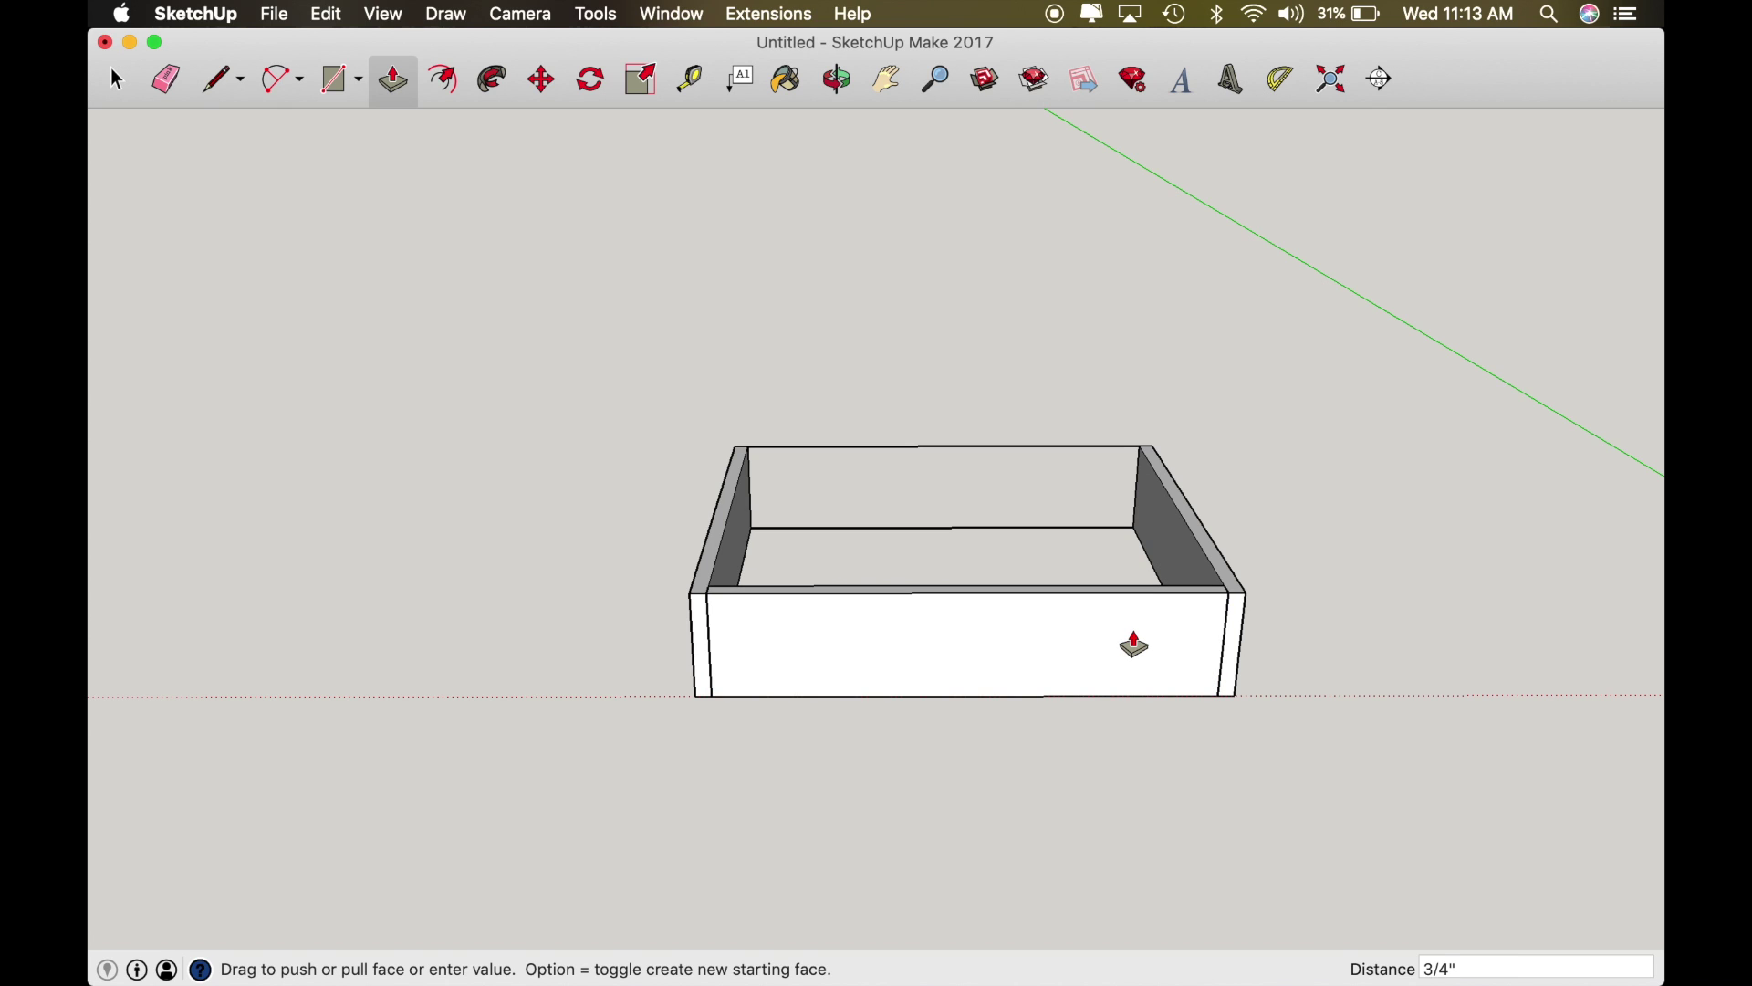
Step: Select the whole front board and make it a component named Drawer Front
{"action": "key", "text": "o"}
{"action": "left_click_drag", "start_coordinate": [1134, 629], "coordinate": [1436, 676]}
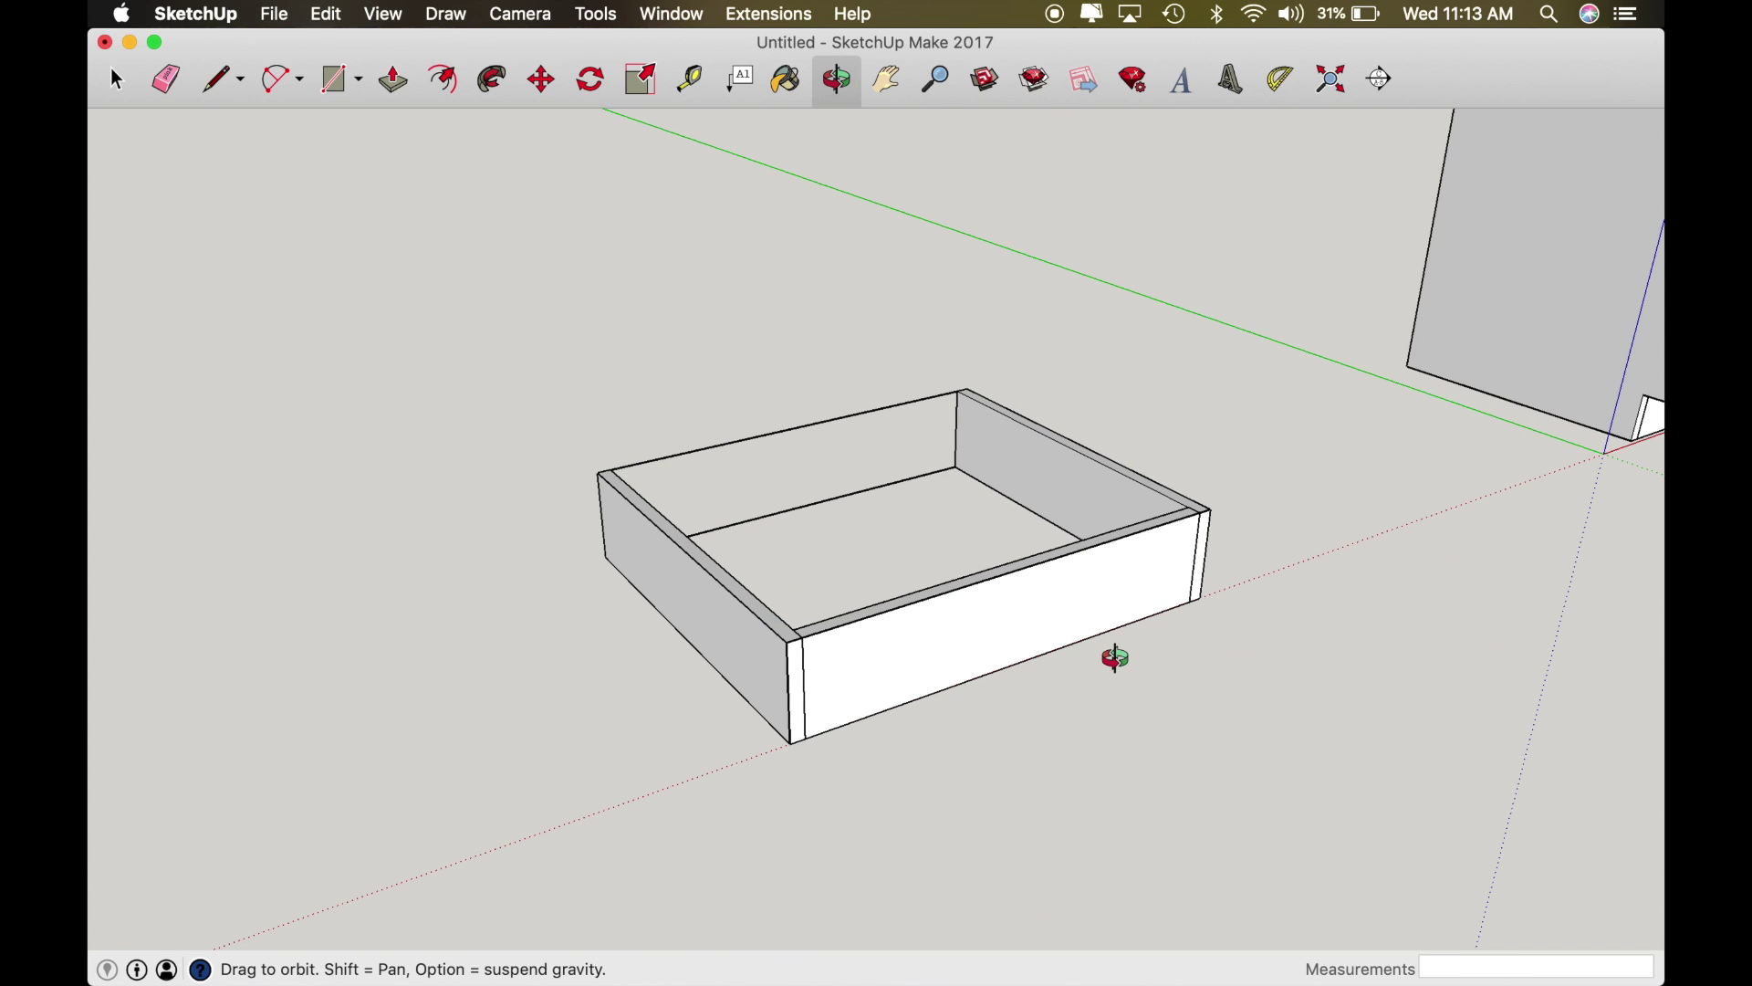
{"action": "key", "text": "space"}
{"action": "left_click", "coordinate": [1040, 626]}
{"action": "key", "text": "g"}
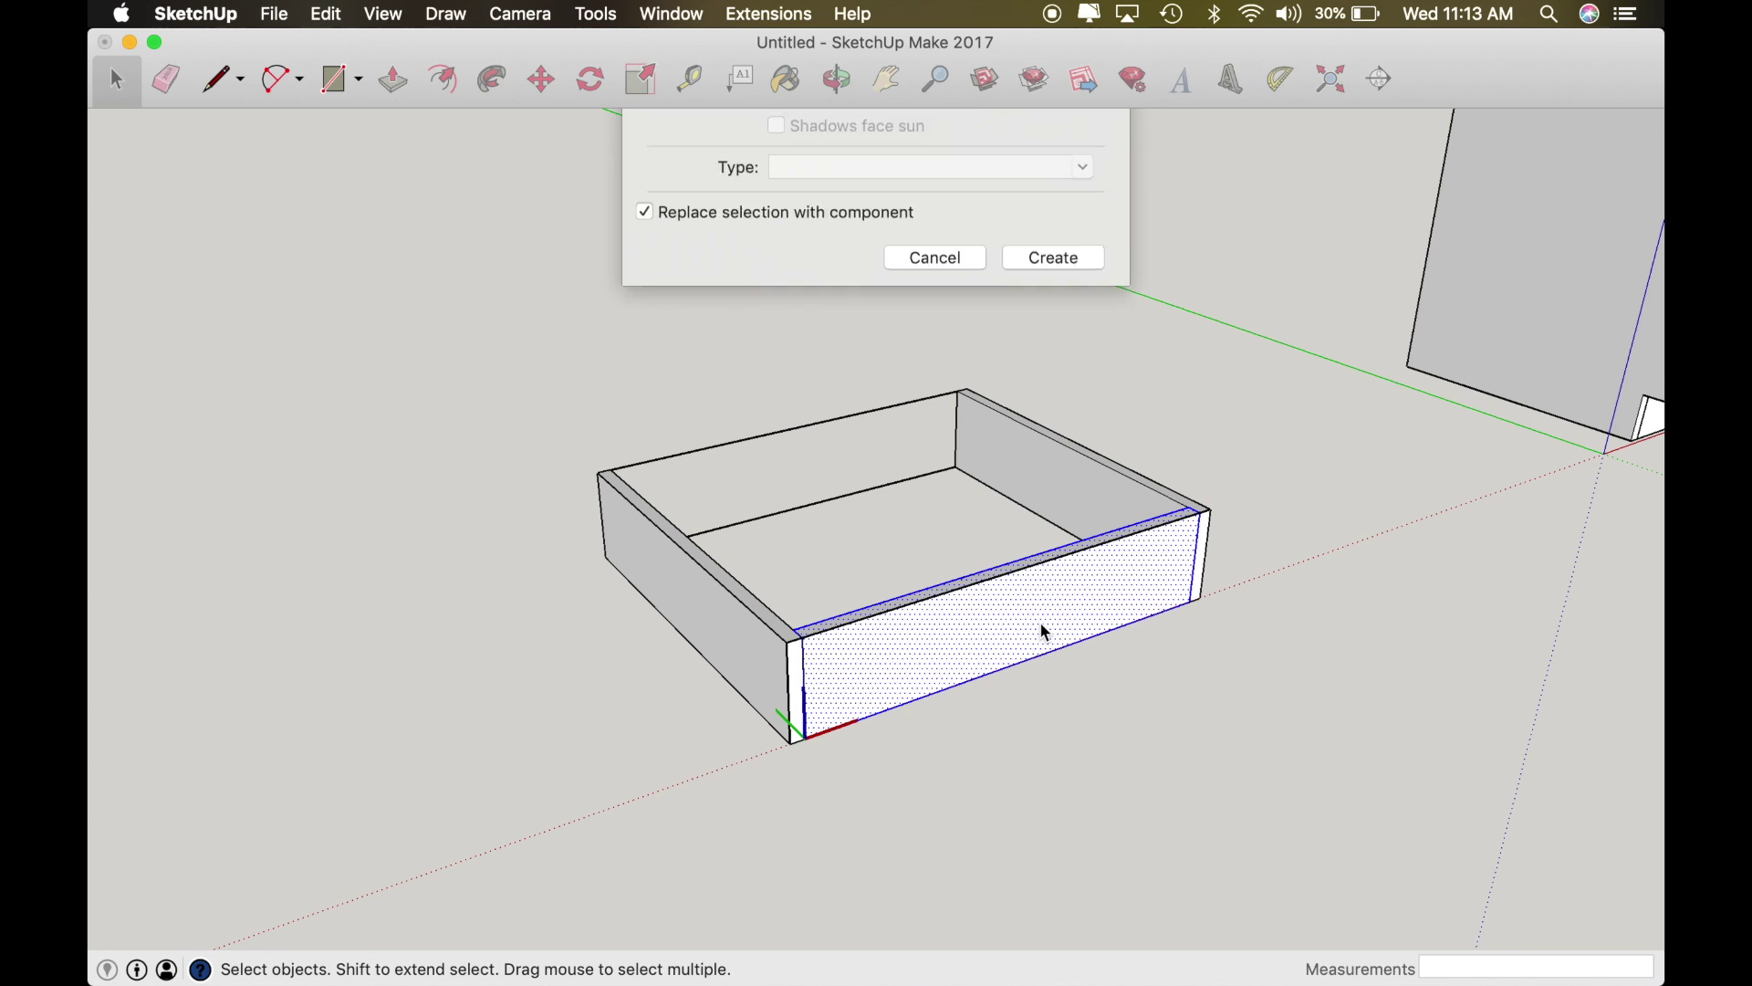
{"action": "type", "text": "Drawer Front"}
{"action": "key", "text": "Return"}
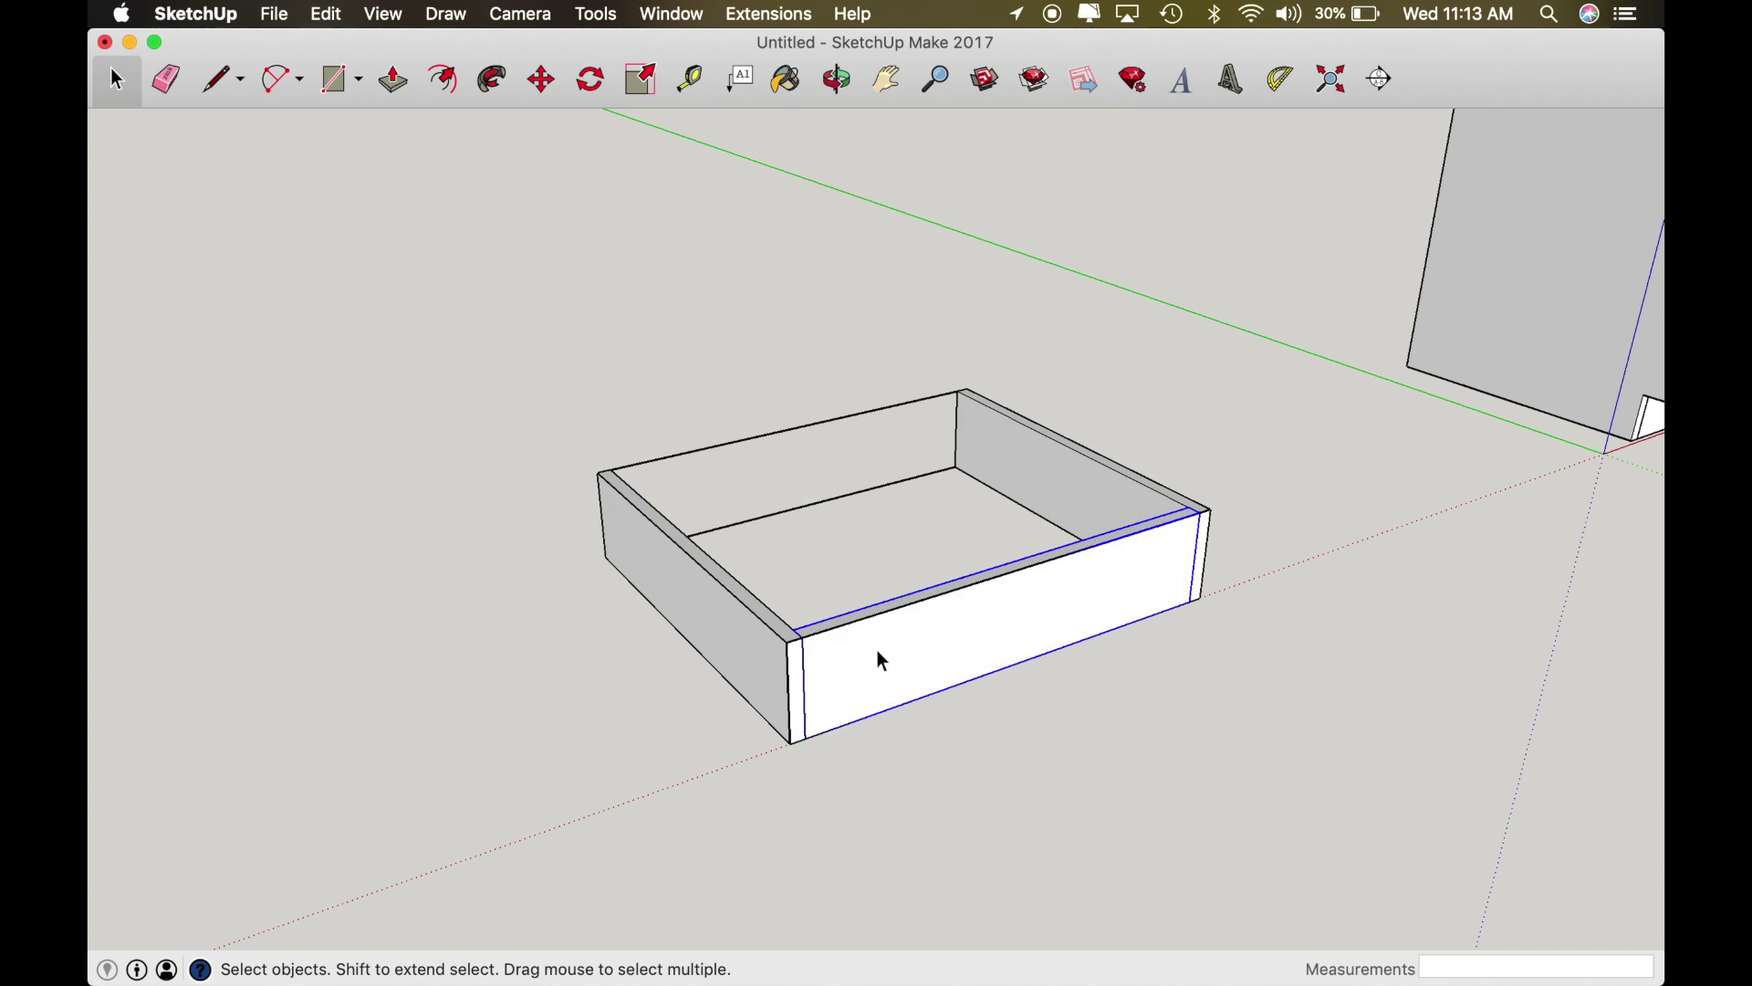
Step: Draw a rectangle across the open back between the two side boards and Push/Pull it 3/4 inch inward
{"action": "key", "text": "o"}
{"action": "left_click_drag", "start_coordinate": [878, 650], "coordinate": [1636, 685]}
{"action": "left_click_drag", "start_coordinate": [1072, 552], "coordinate": [1186, 671]}
{"action": "key", "text": "space"}
{"action": "key", "text": "r"}
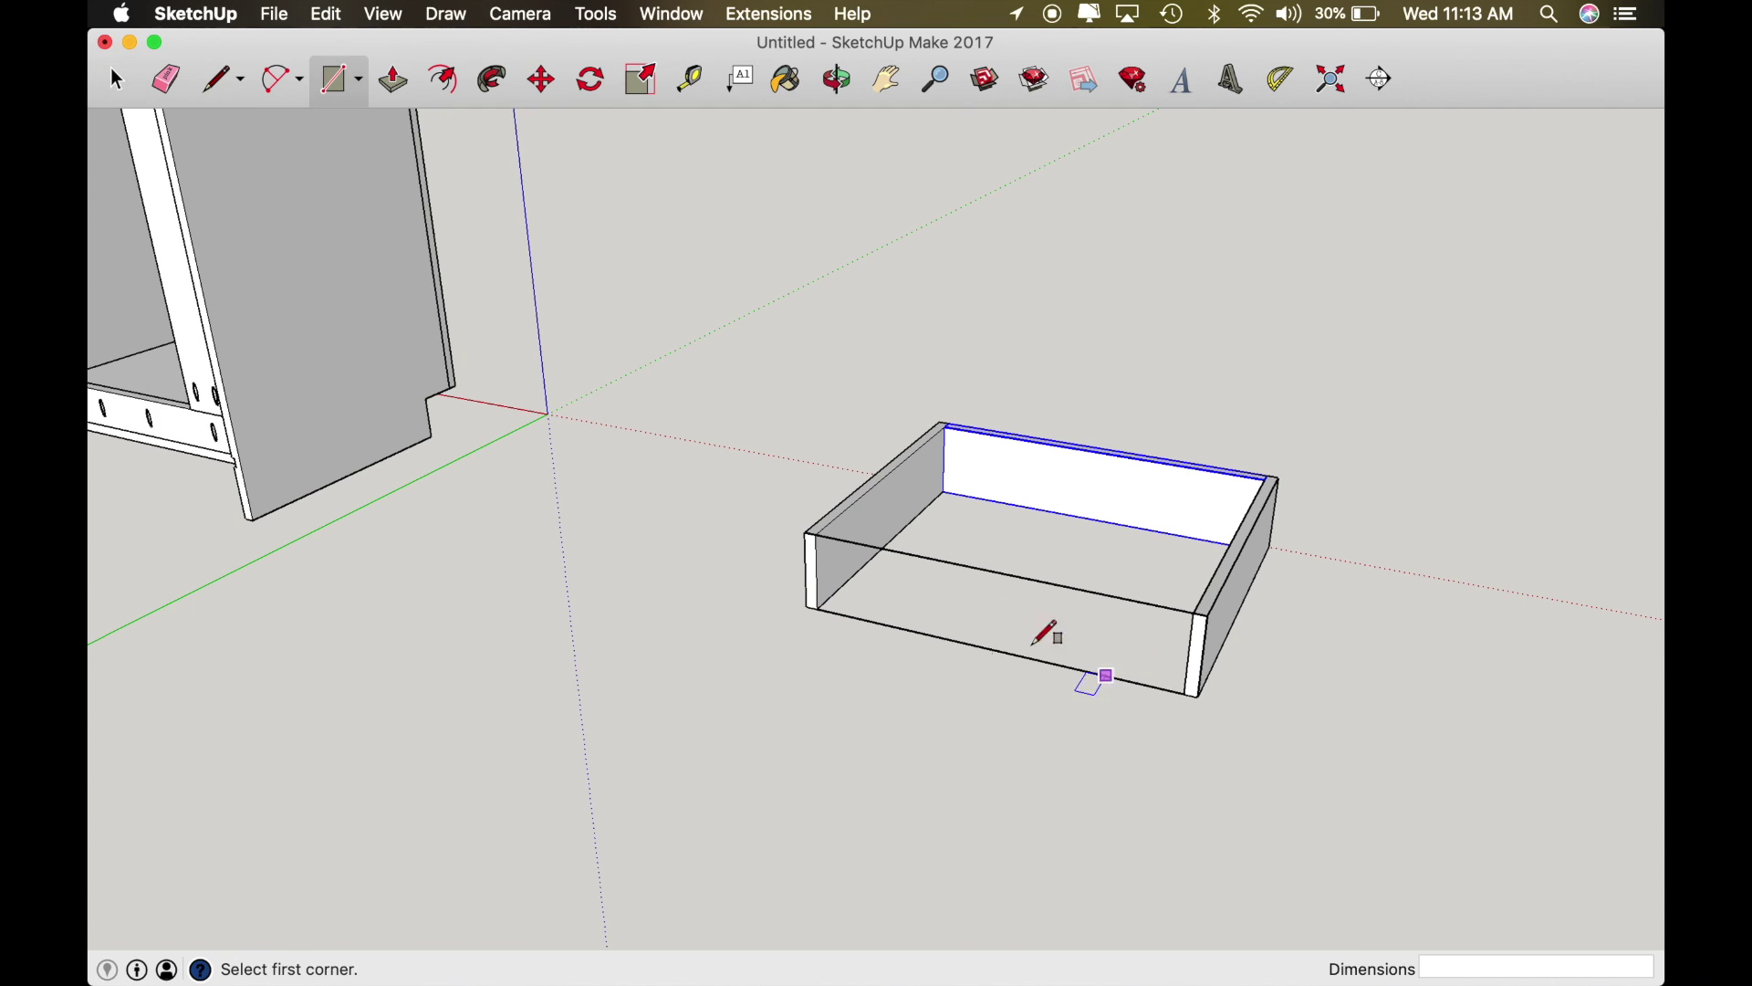
{"action": "left_click", "coordinate": [841, 539]}
{"action": "left_click", "coordinate": [1084, 654]}
{"action": "key", "text": "p"}
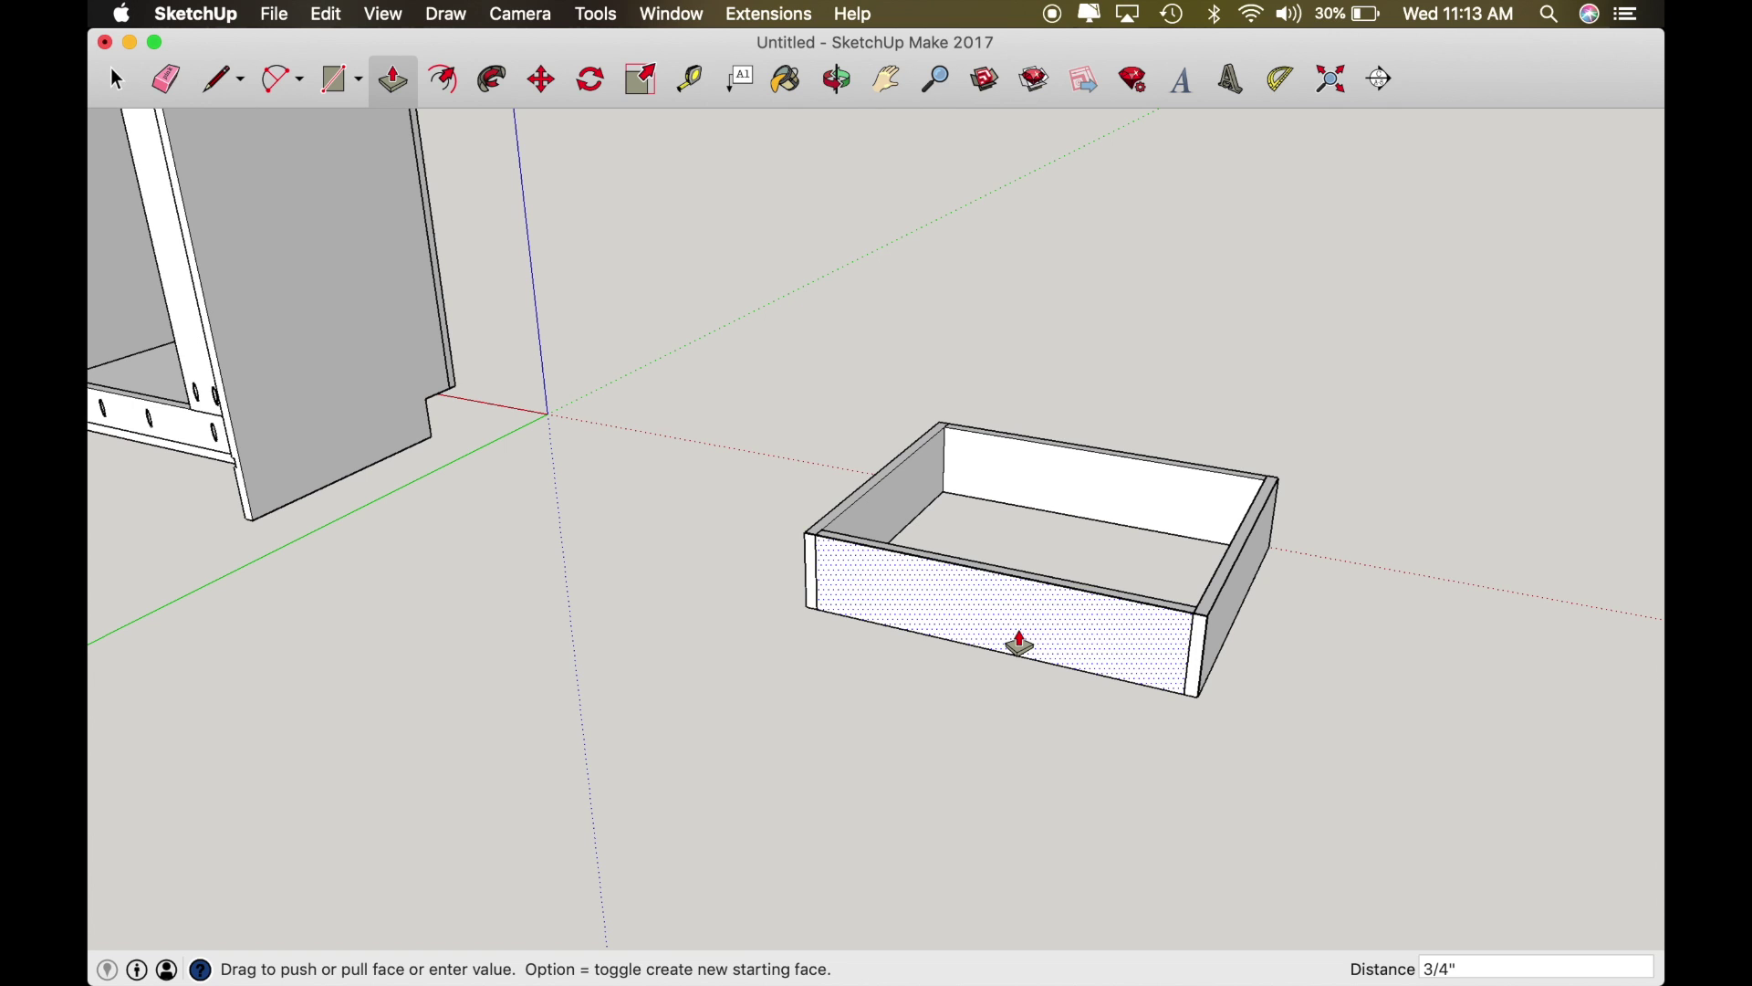
Step: Select the whole back board and make it a component named Drawer Back
{"action": "key", "text": "o"}
{"action": "left_click_drag", "start_coordinate": [1005, 618], "coordinate": [860, 589]}
{"action": "key", "text": "space"}
{"action": "left_click", "coordinate": [892, 600]}
{"action": "key", "text": "g"}
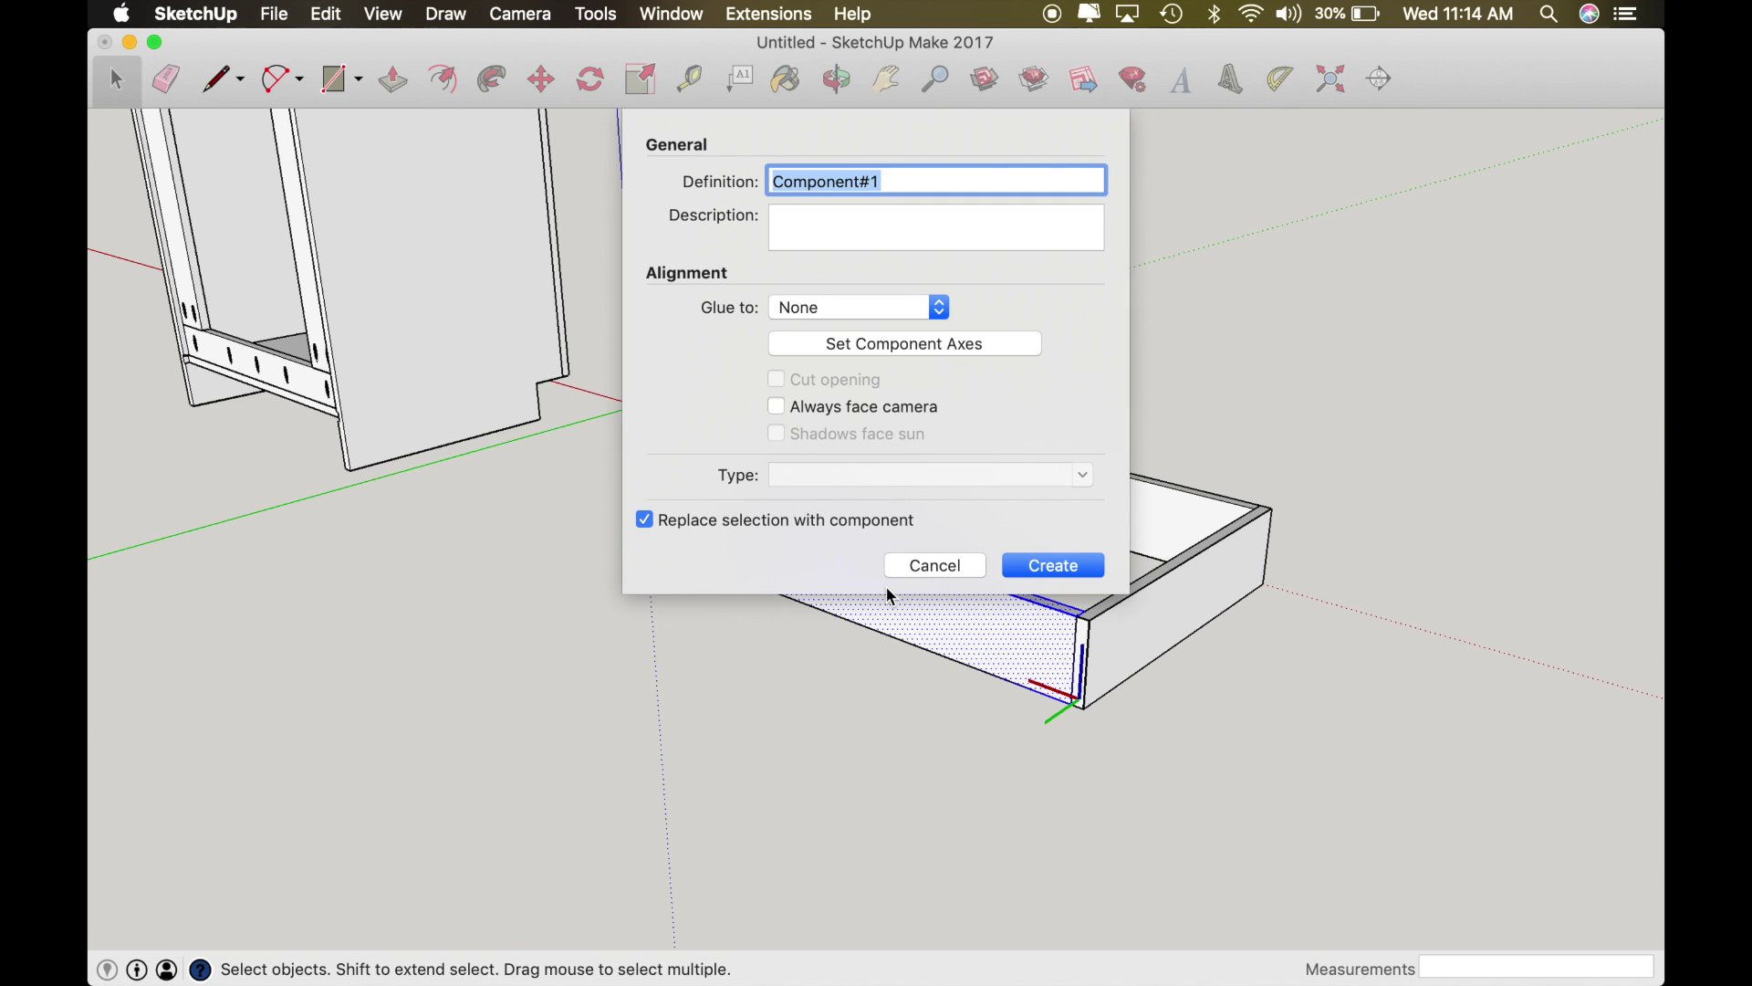
{"action": "type", "text": "Drawer Back"}
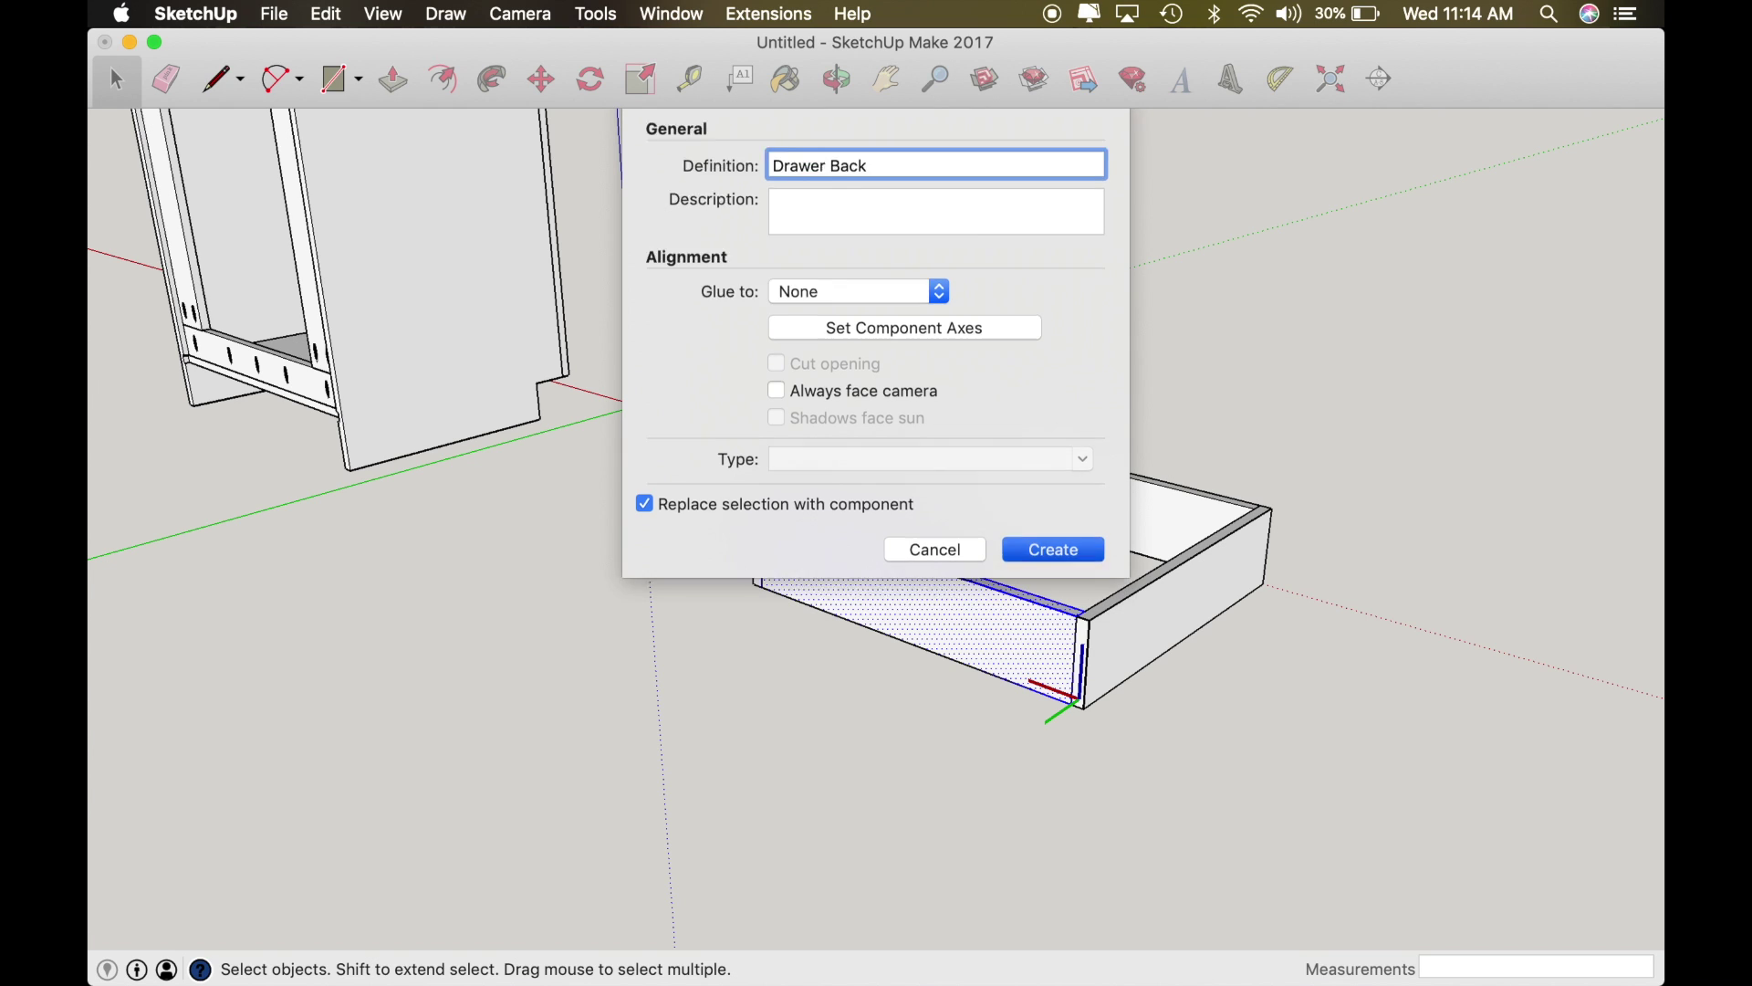
{"action": "key", "text": "Return"}
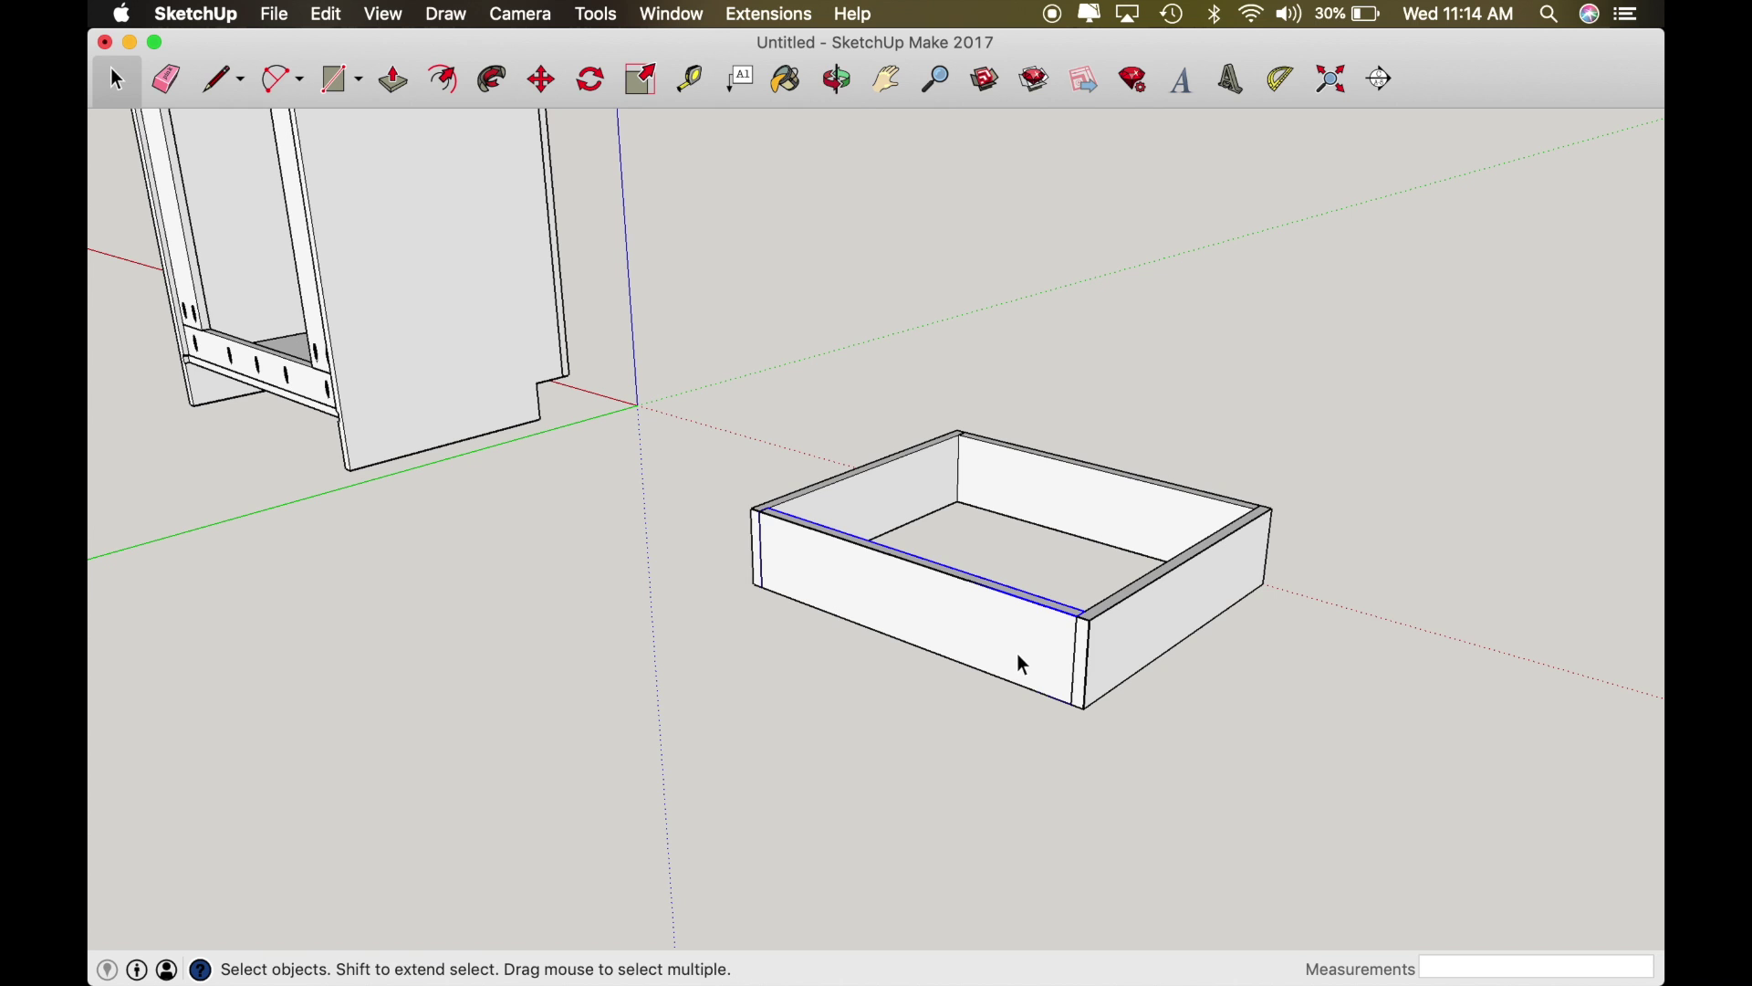
Step: Inside the Drawer Back component, Push/Pull its bottom face up 1/2 inch to leave room for the drawer bottom
{"action": "key", "text": "o"}
{"action": "left_click_drag", "start_coordinate": [1025, 648], "coordinate": [1091, 419]}
{"action": "scroll", "coordinate": [1096, 414], "scroll_direction": "up", "scroll_amount": 2}
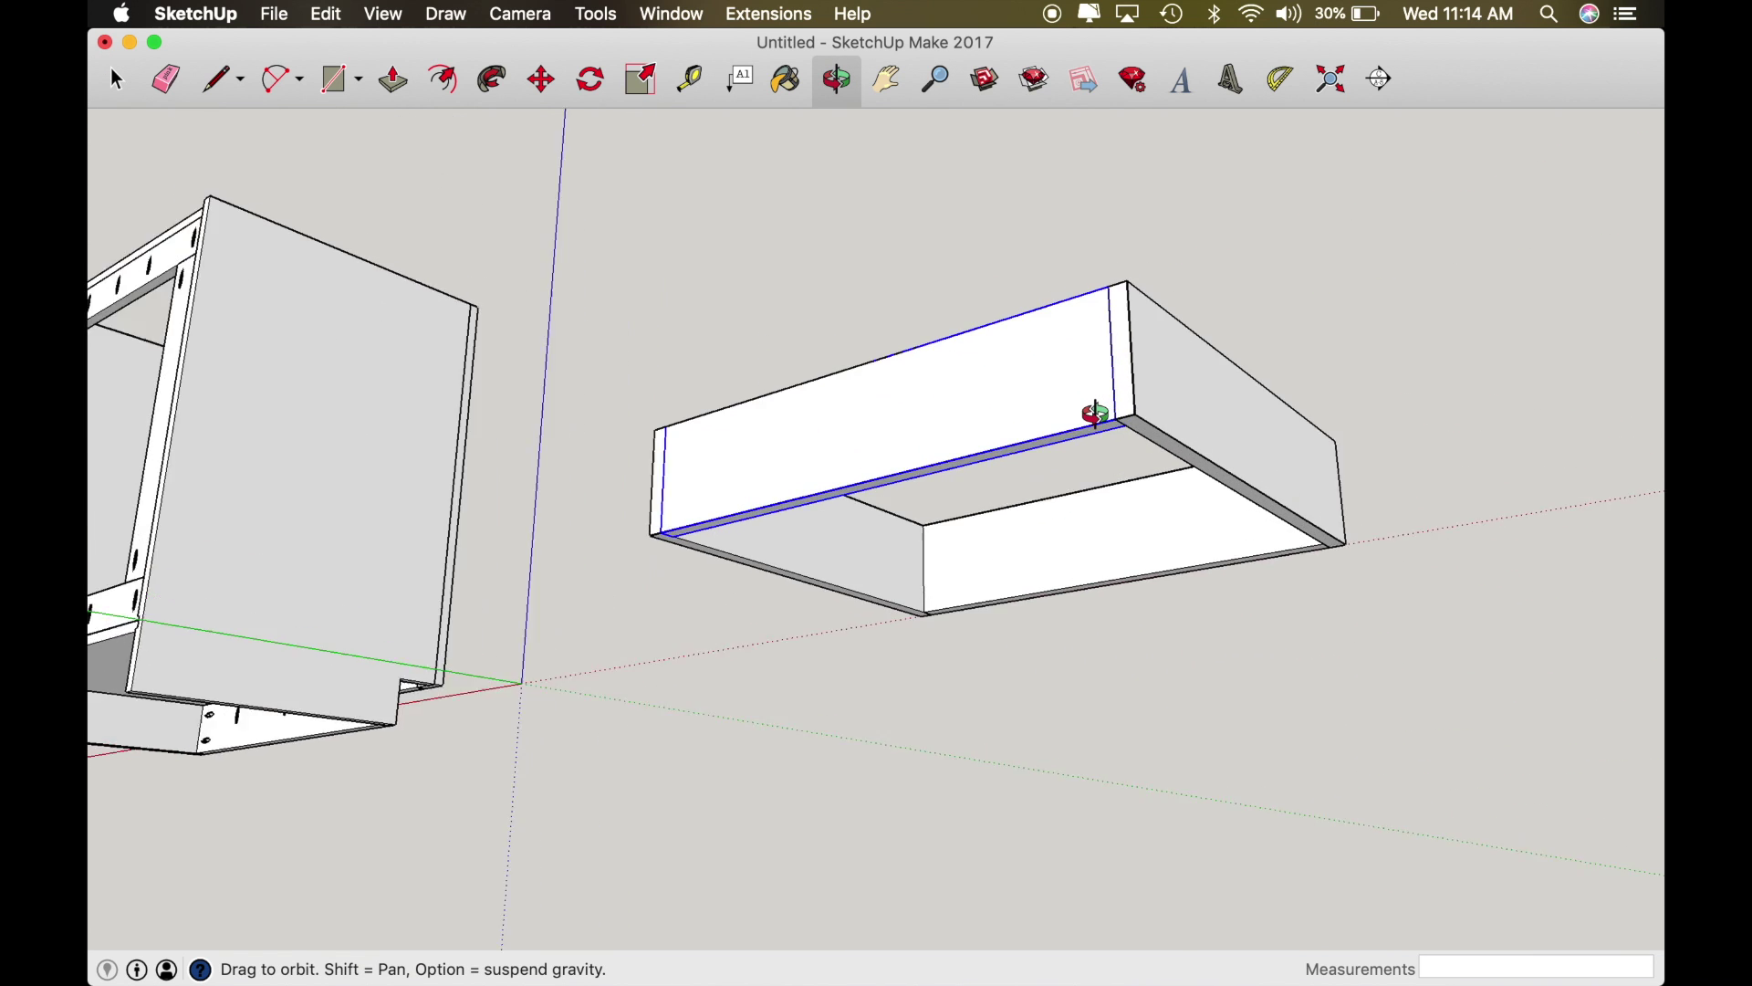
{"action": "scroll", "coordinate": [1095, 414], "scroll_direction": "up", "scroll_amount": 4}
{"action": "key", "text": "space"}
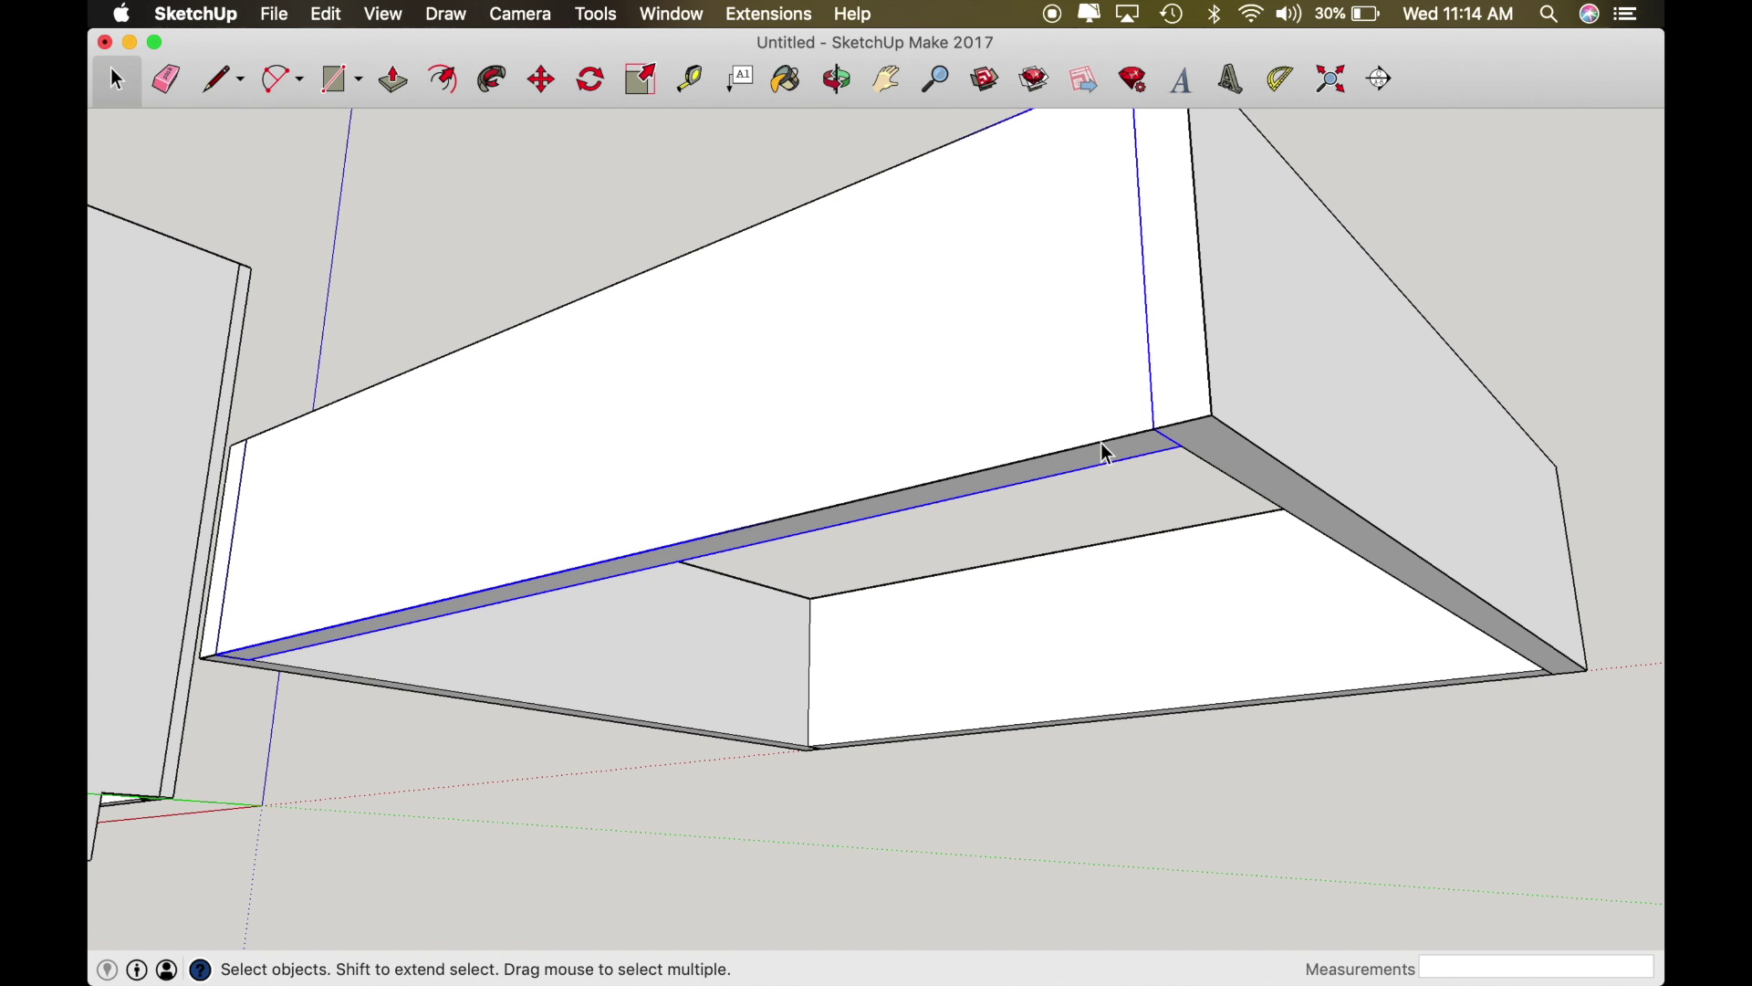
{"action": "double_click", "coordinate": [1101, 447]}
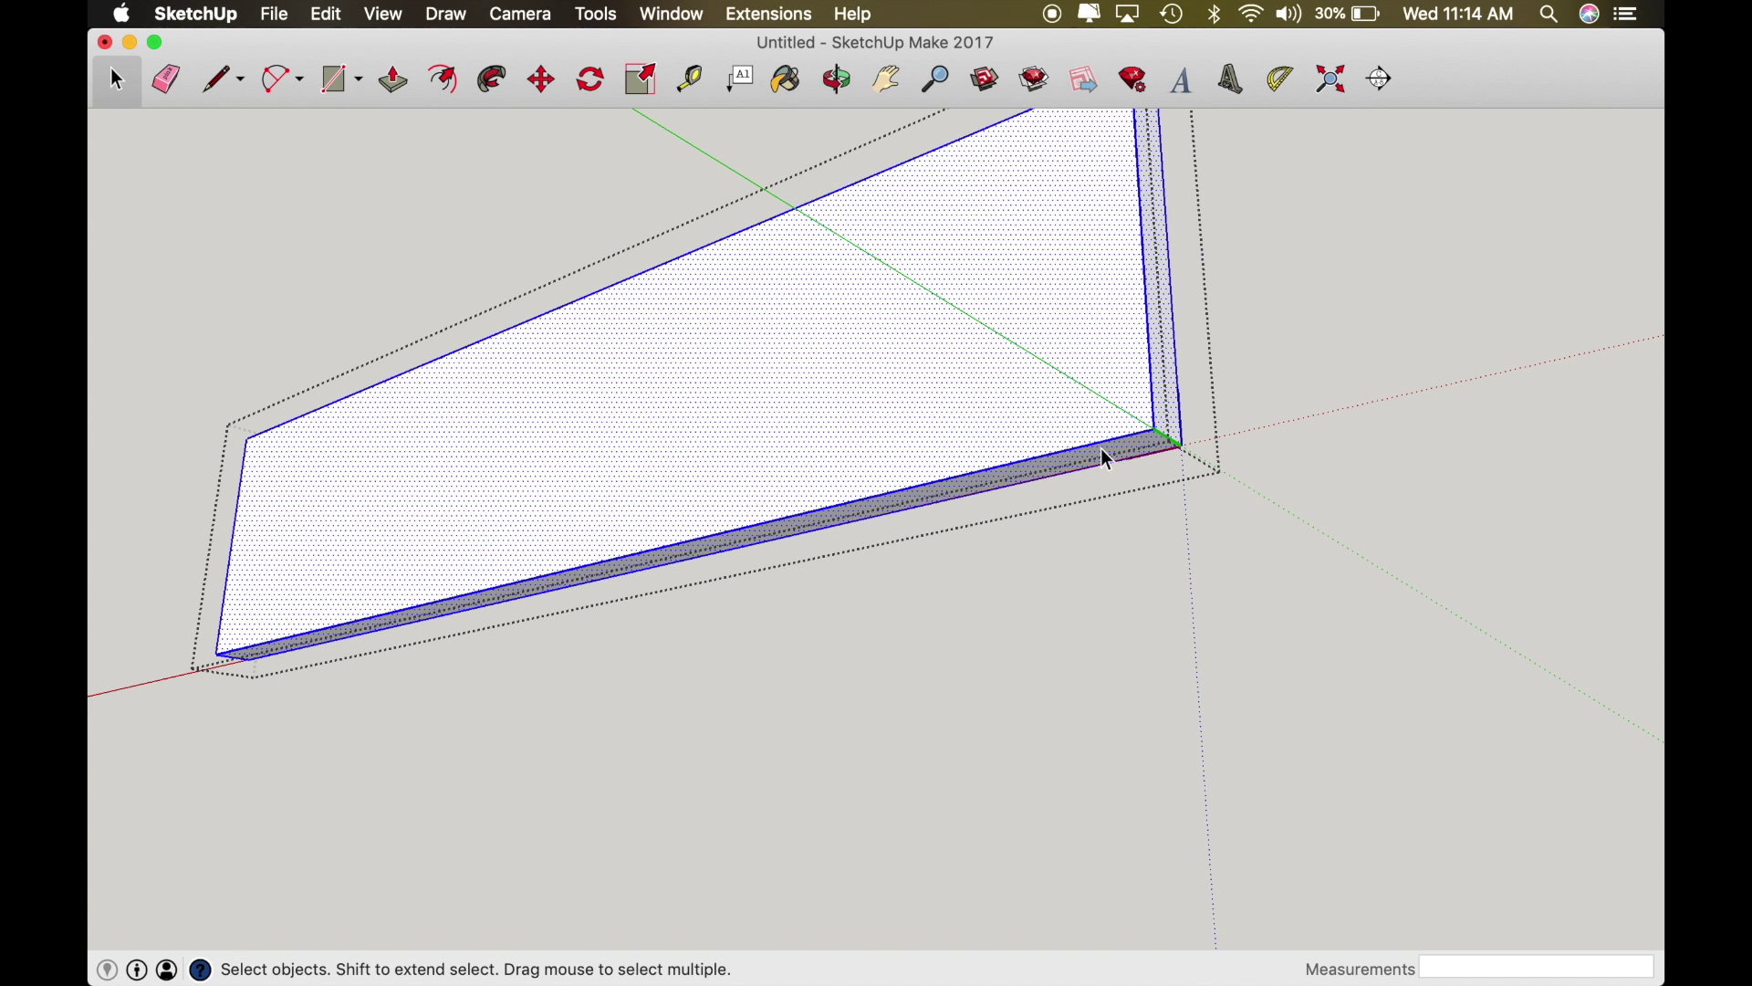
{"action": "key", "text": "p"}
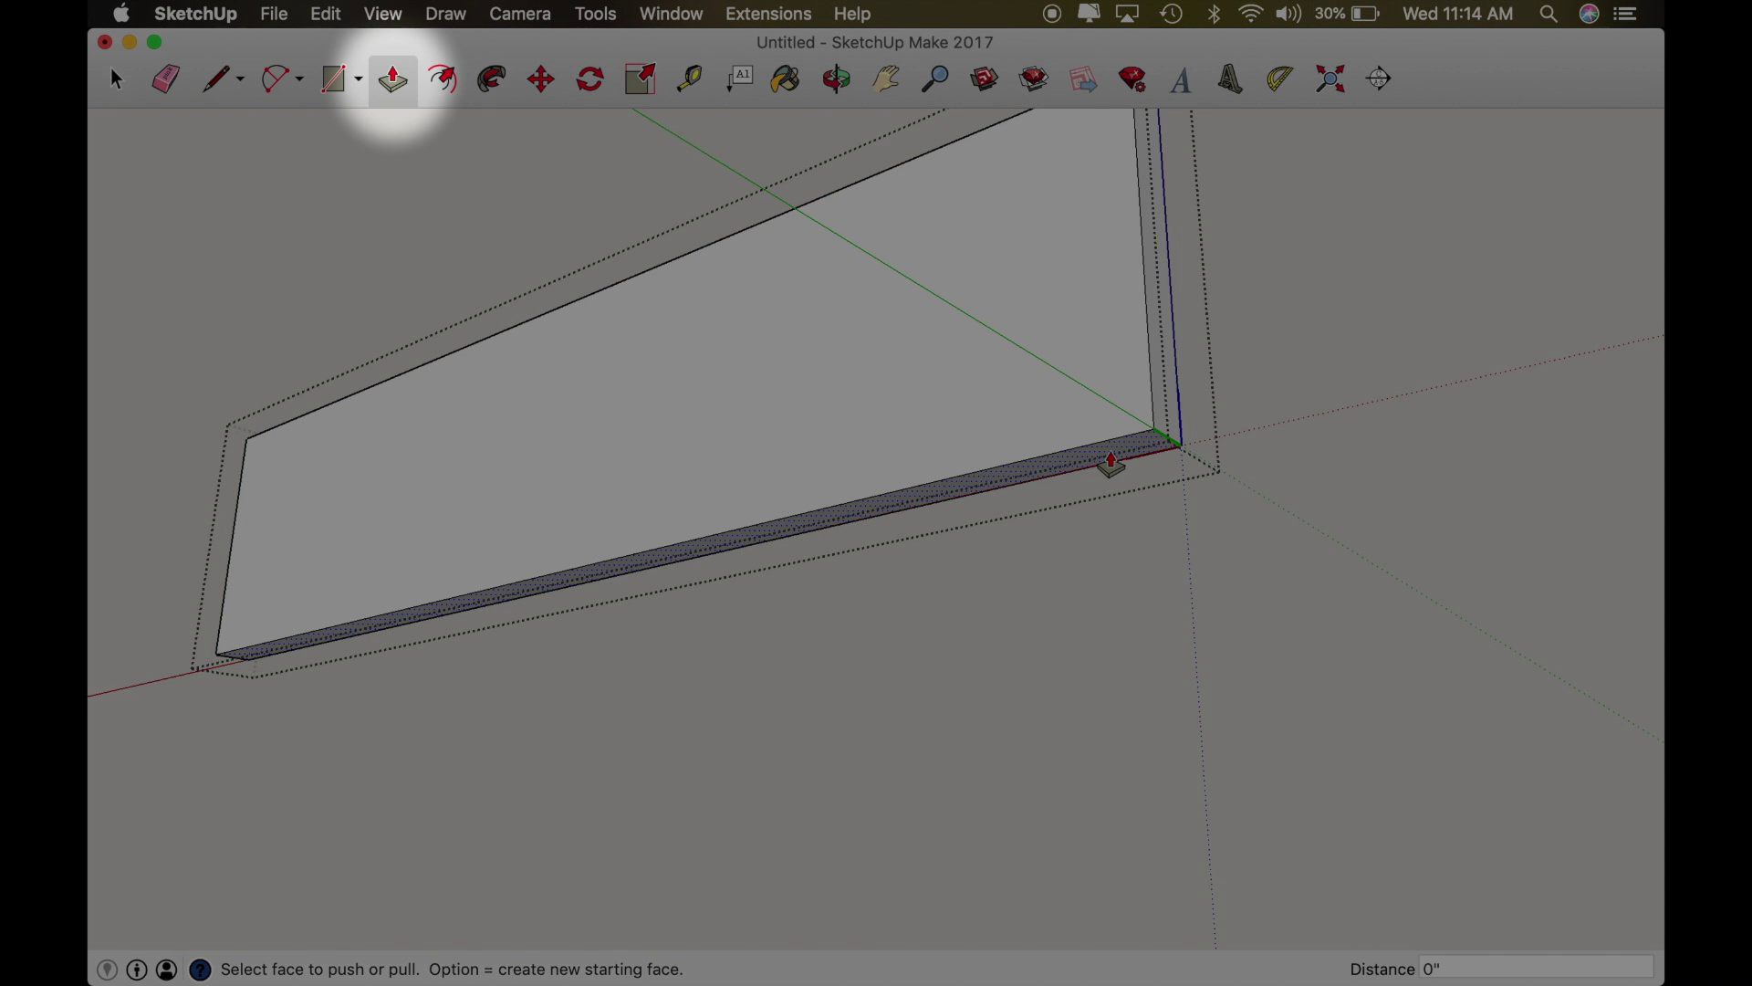
{"action": "left_click_drag", "start_coordinate": [1112, 463], "coordinate": [1110, 436]}
{"action": "type", "text": "."}
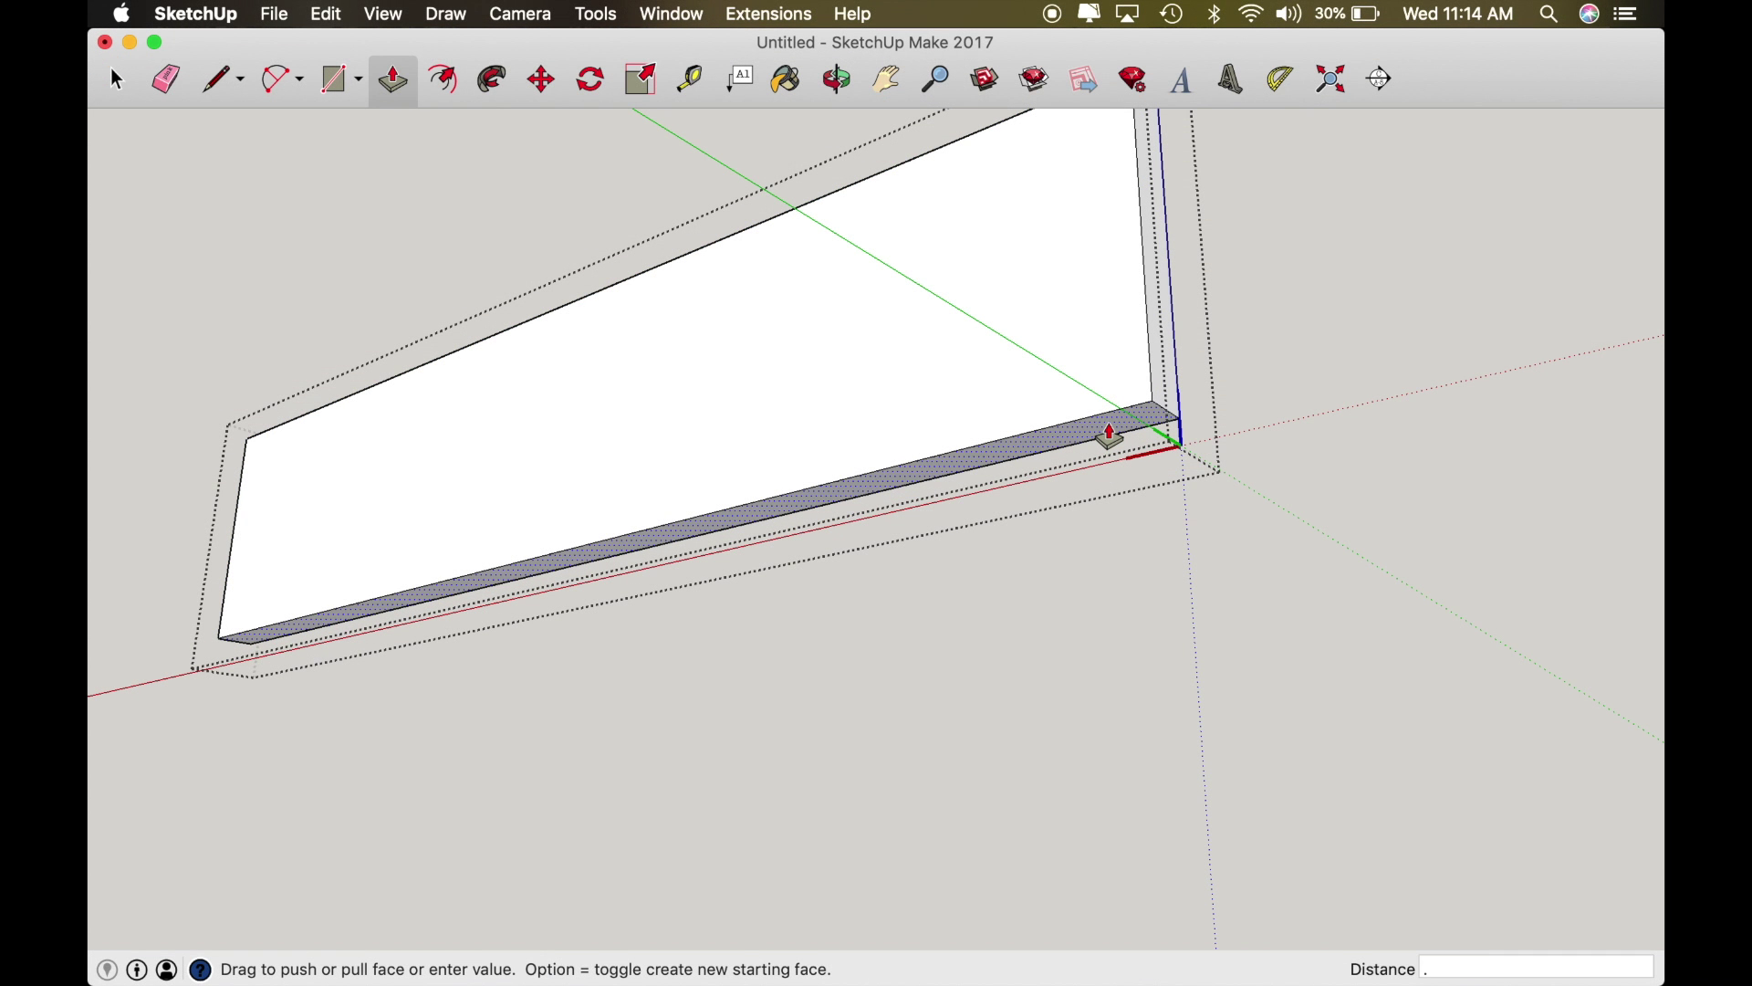
{"action": "key", "text": "Return"}
{"action": "middle_click_drag", "start_coordinate": [1110, 436], "coordinate": [1108, 426]}
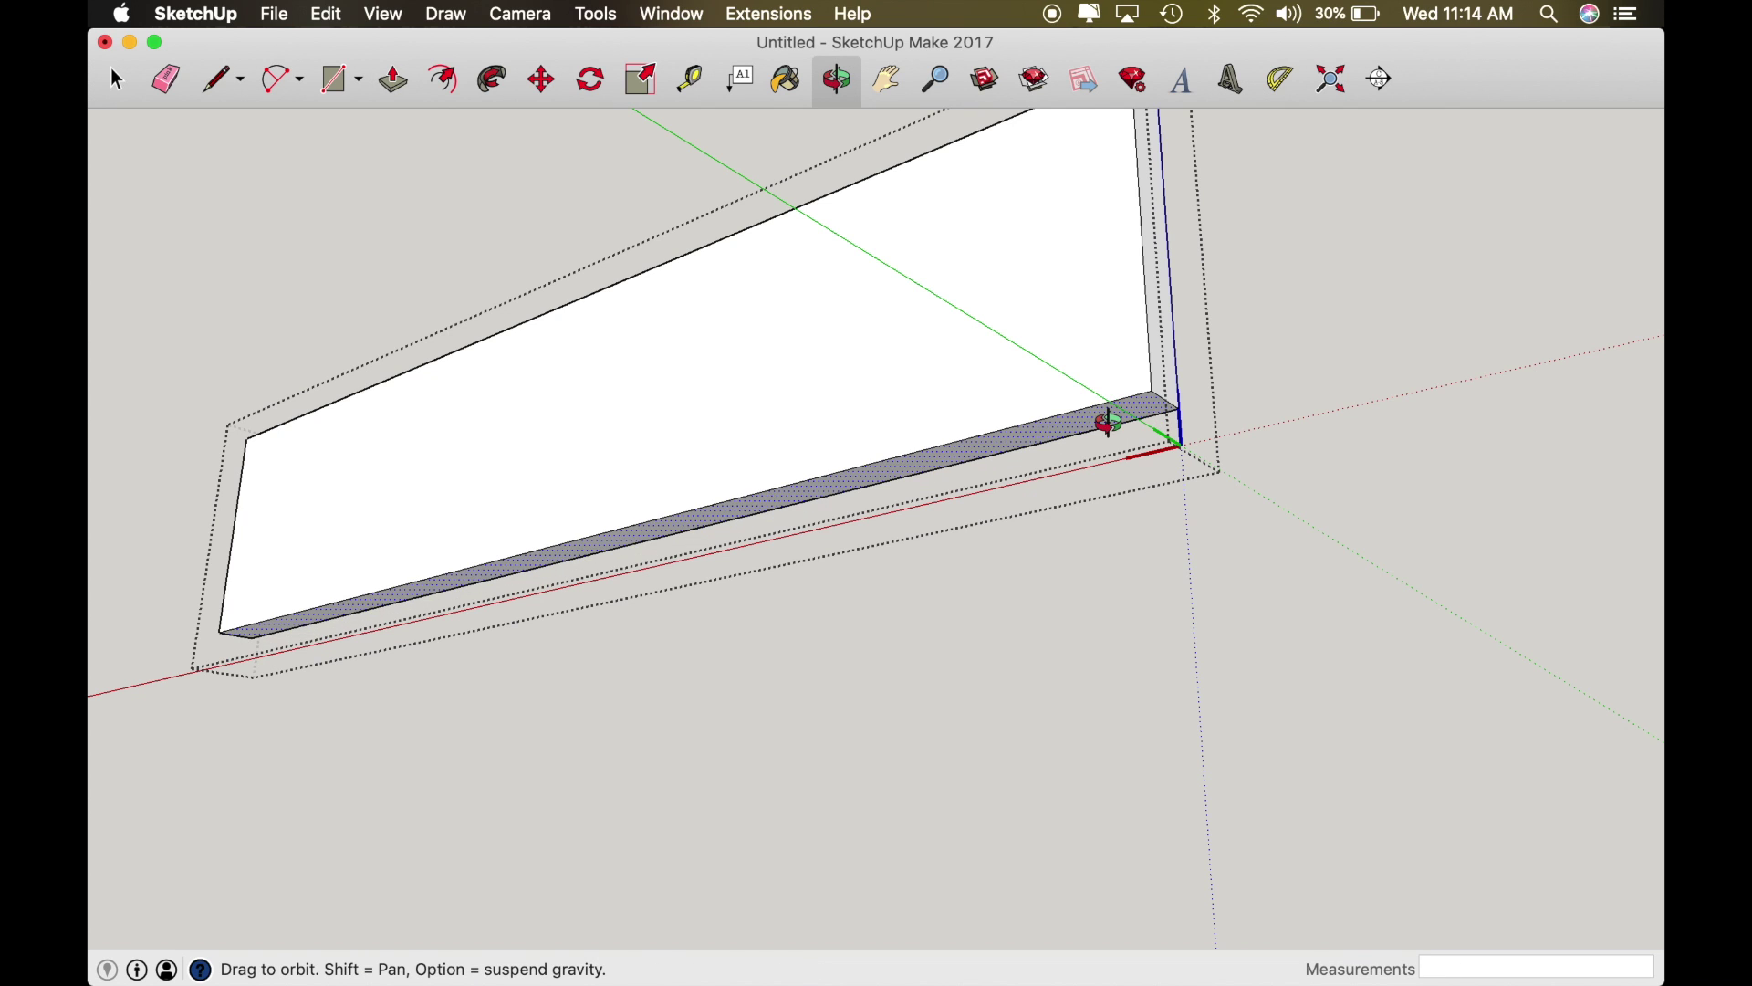
{"action": "scroll", "coordinate": [1108, 425], "scroll_direction": "down", "scroll_amount": 3}
{"action": "key", "text": "space"}
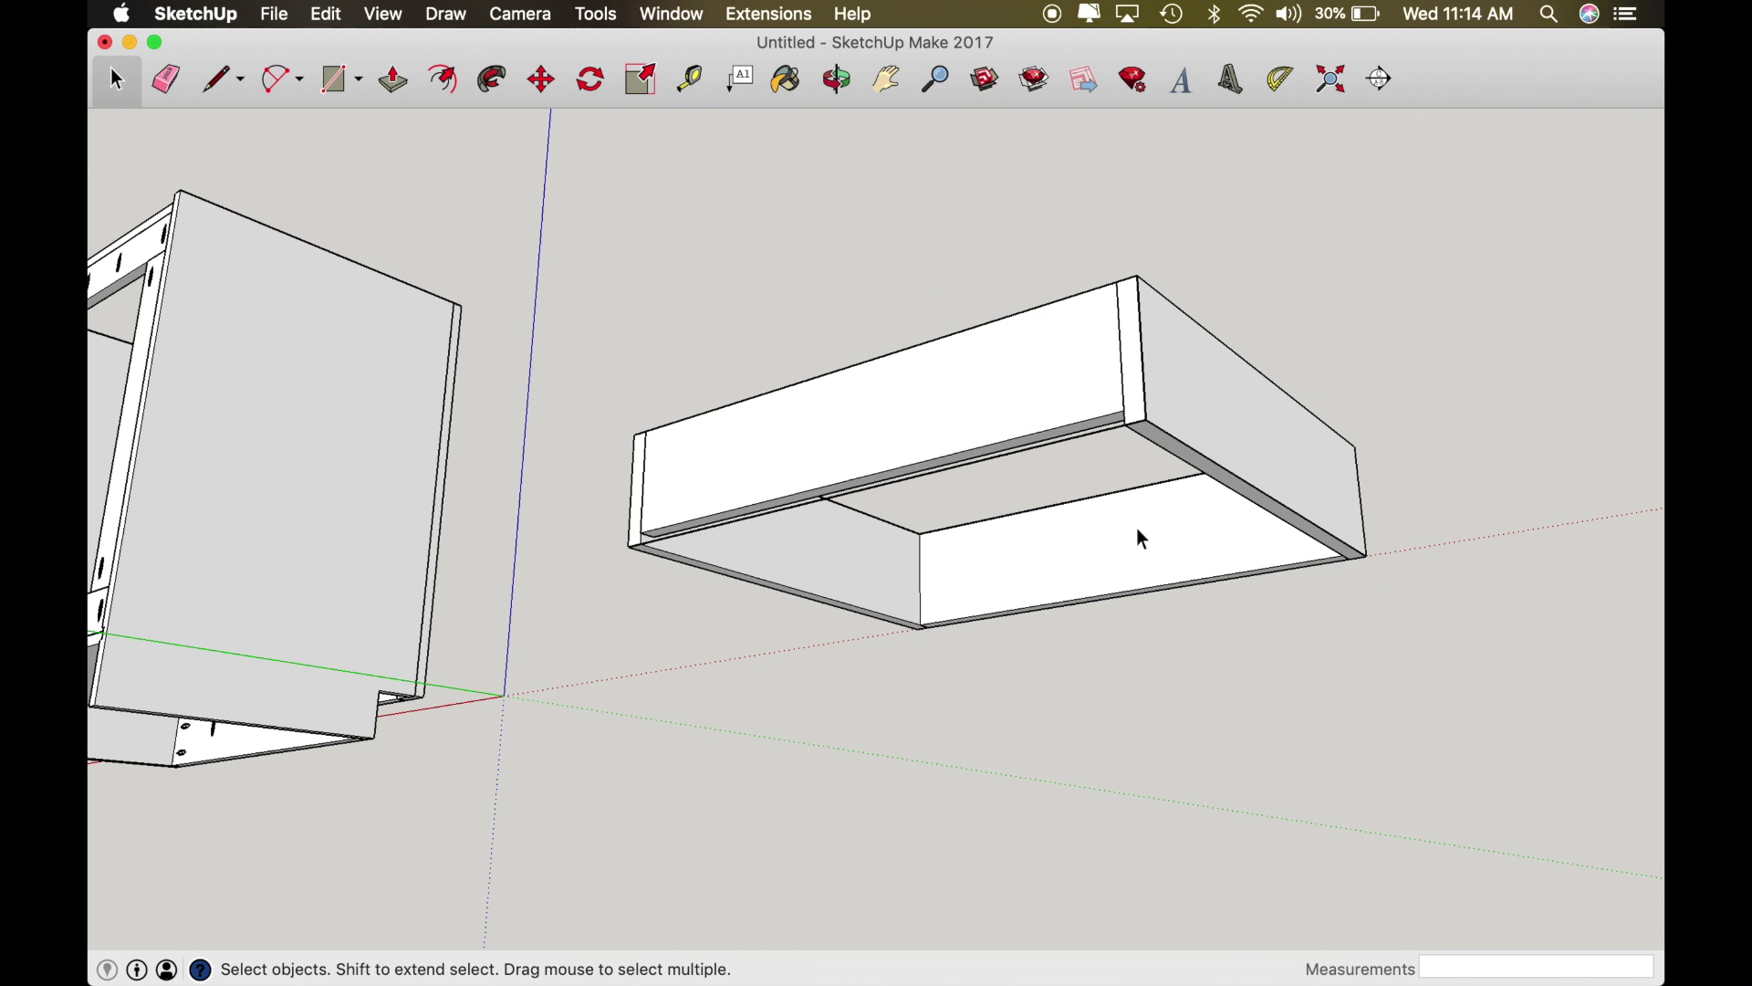
{"action": "scroll", "coordinate": [655, 552], "scroll_direction": "up", "scroll_amount": 5}
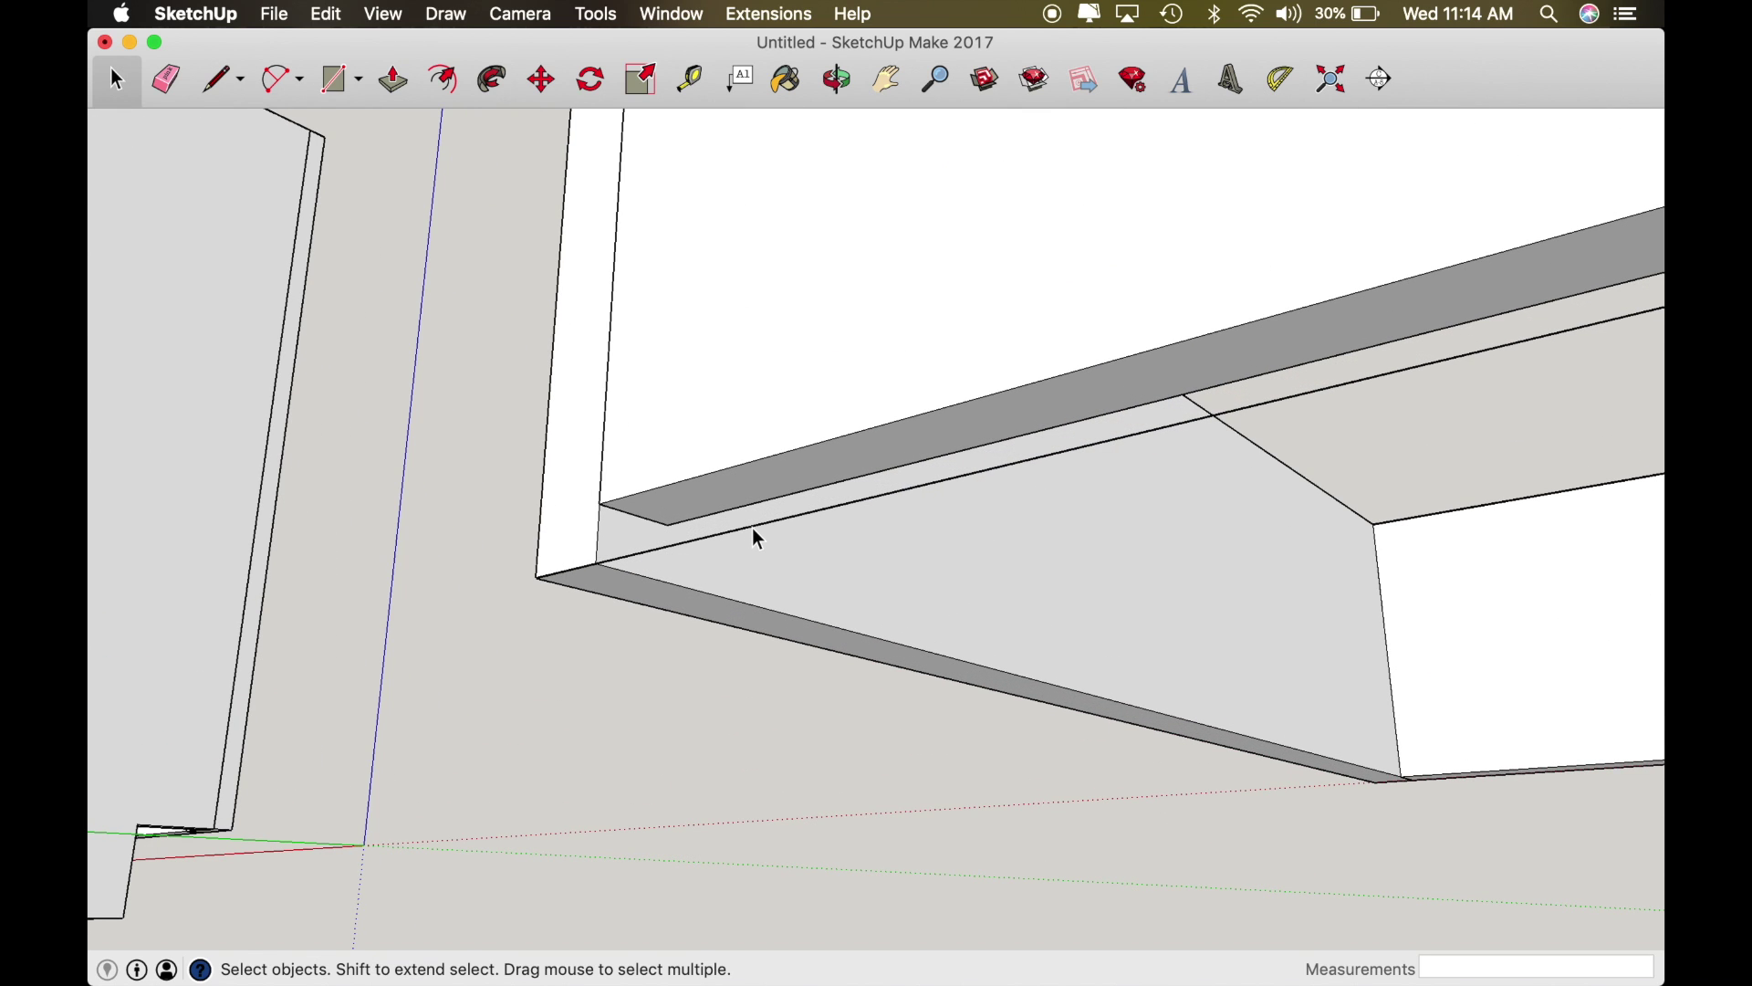
{"action": "key", "text": "Escape"}
Step: Draw a 23 by 20 1/4 inch rectangle on the drawer's underside and Push/Pull it 1/2 inch up to the Drawer Back's lower edge
{"action": "middle_click_drag", "start_coordinate": [752, 528], "coordinate": [837, 462]}
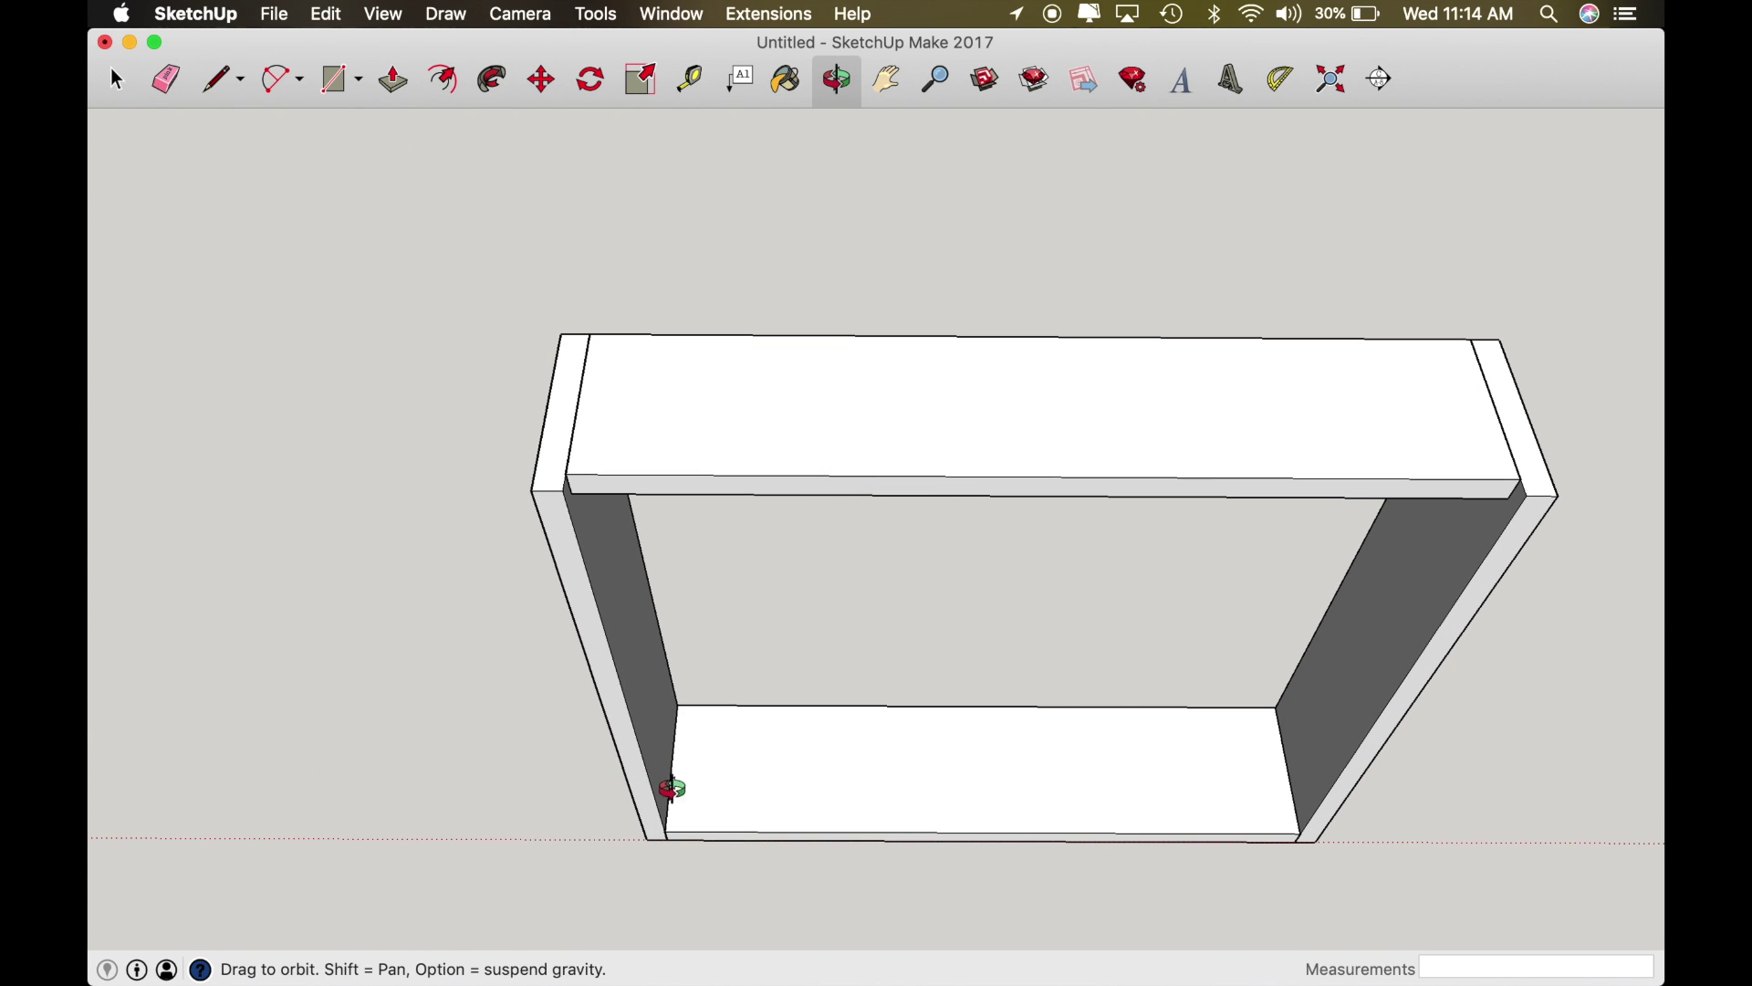
{"action": "key", "text": "r"}
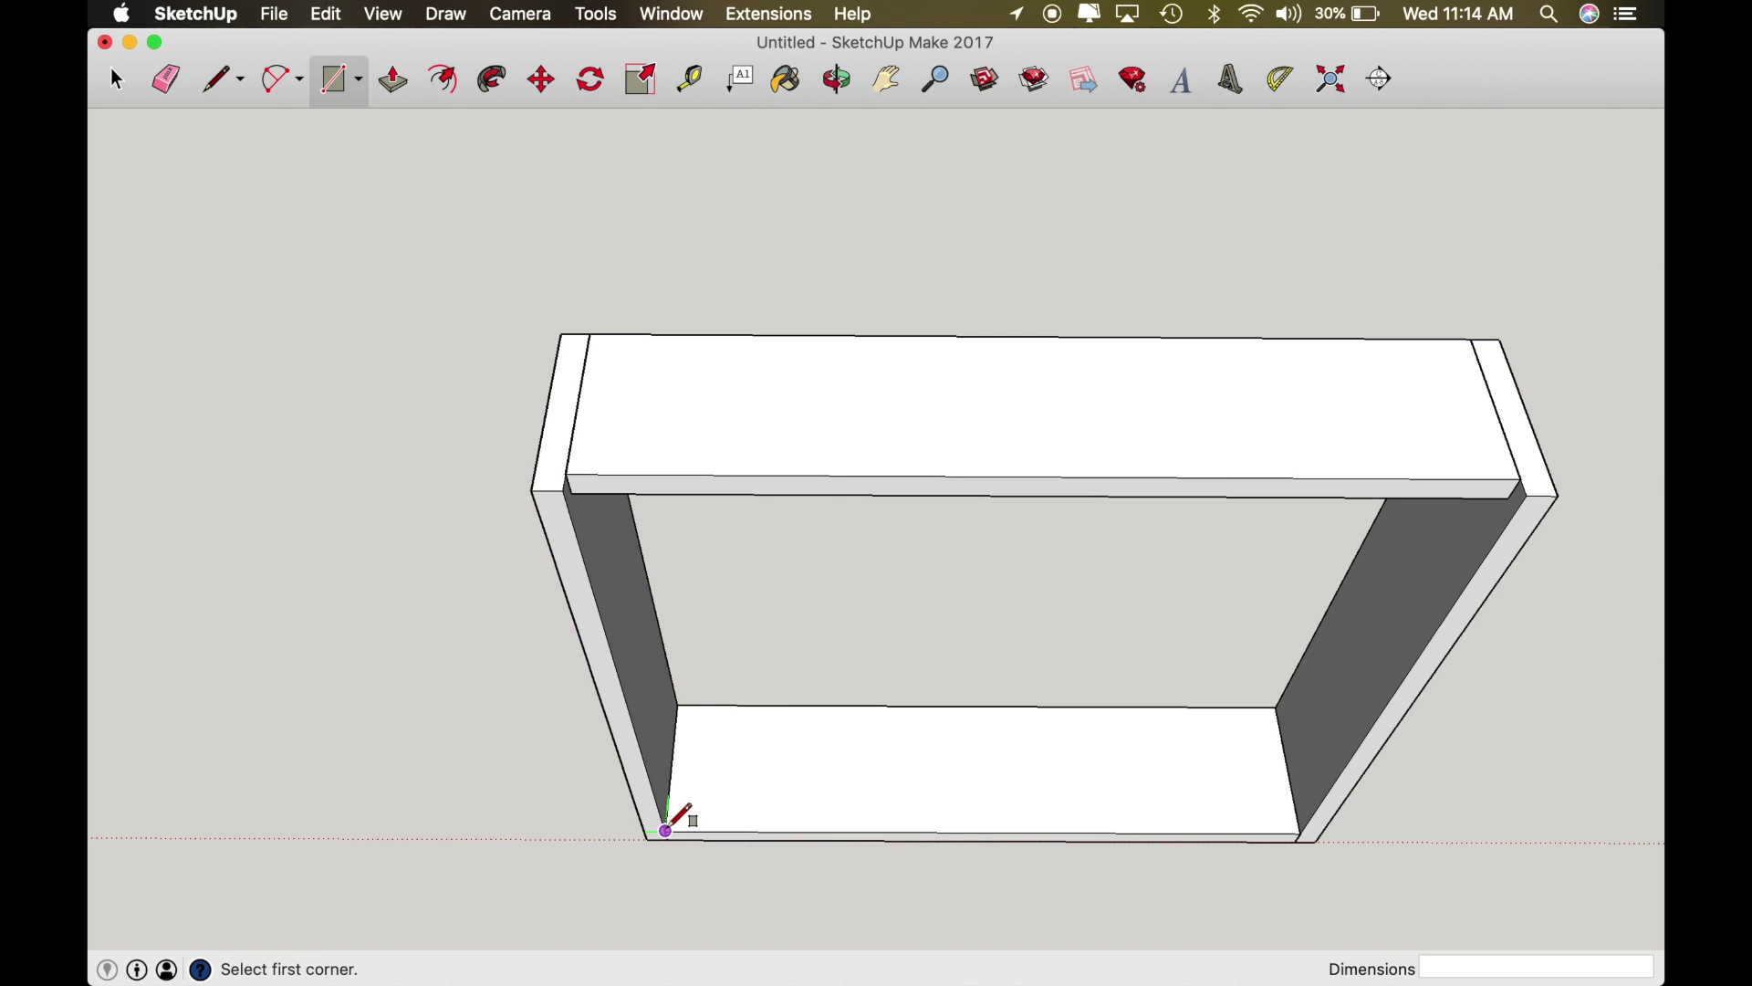
{"action": "left_click", "coordinate": [665, 830]}
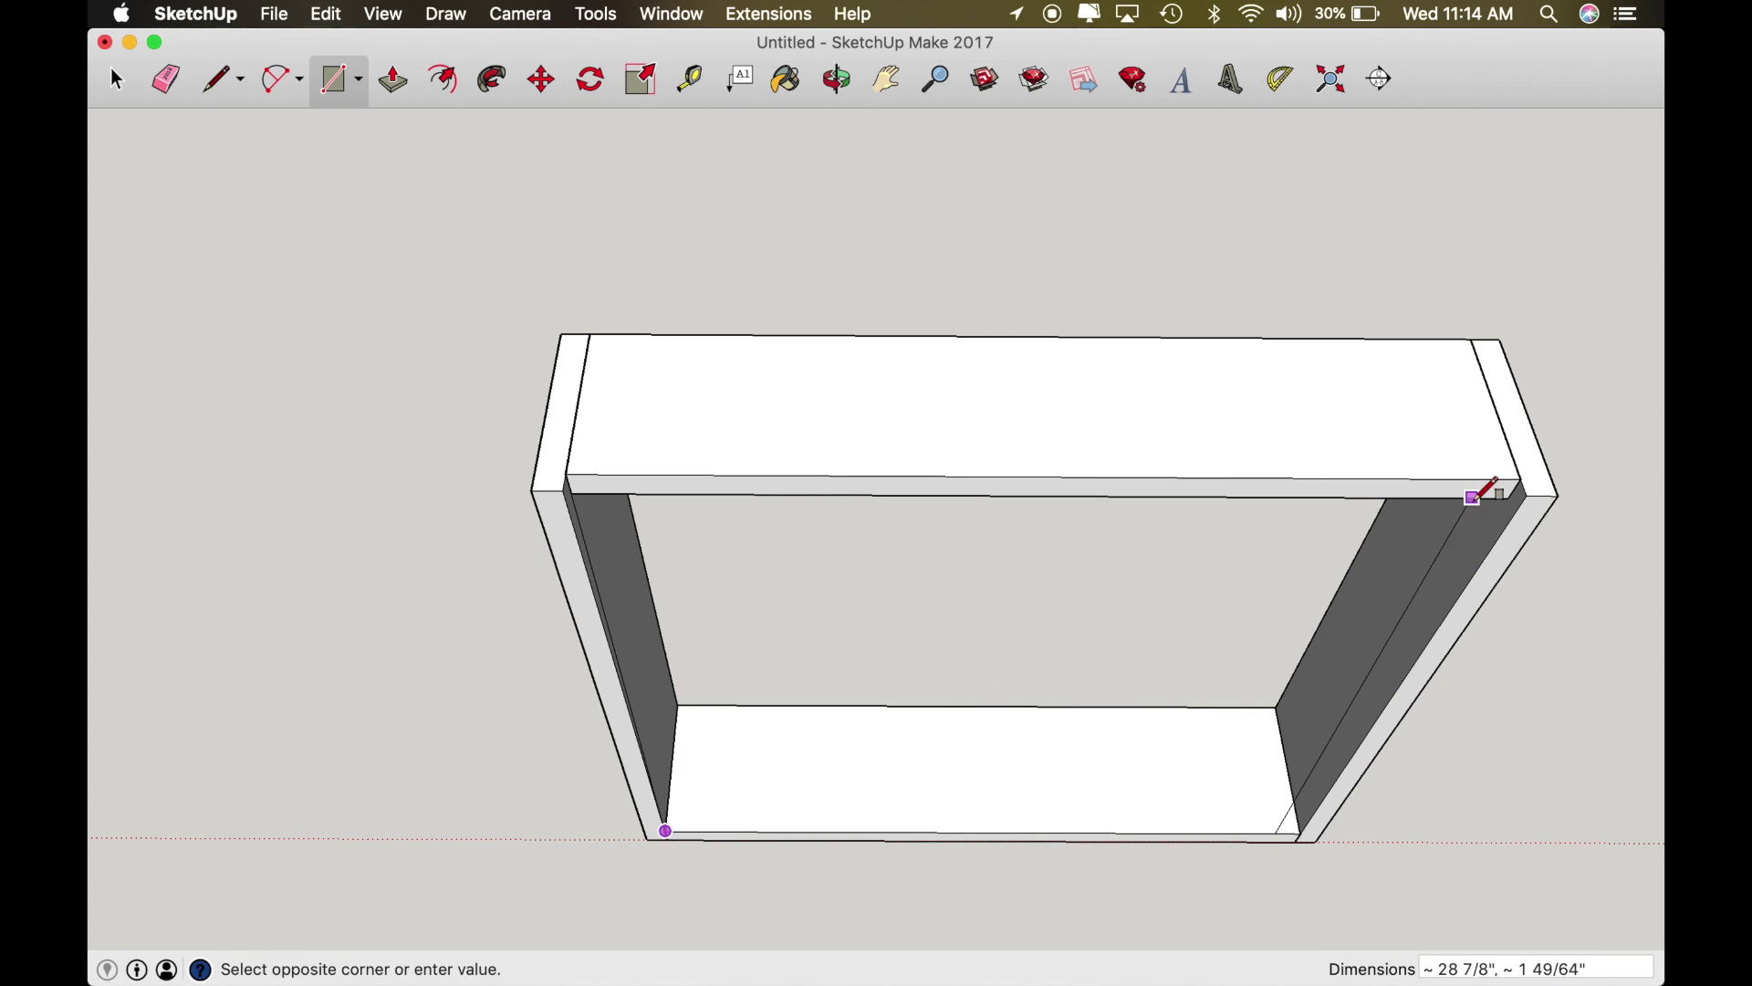
{"action": "left_click", "coordinate": [1528, 495]}
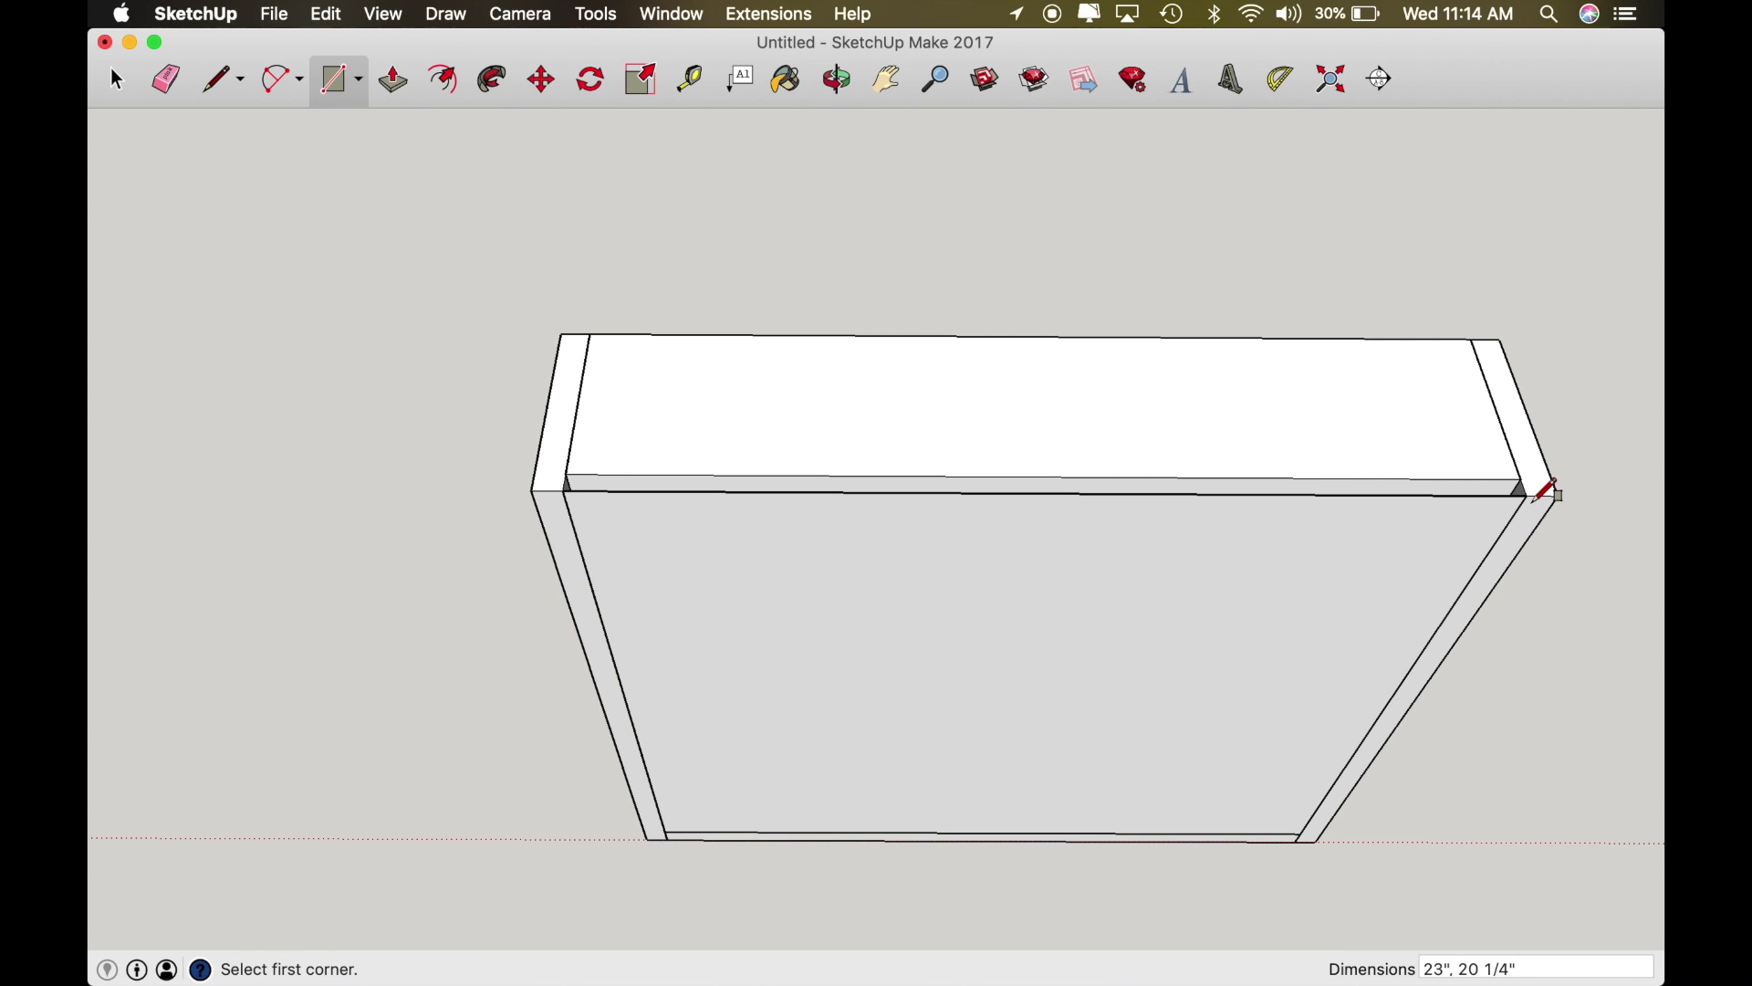
{"action": "key", "text": "p"}
{"action": "left_click", "coordinate": [1489, 509]}
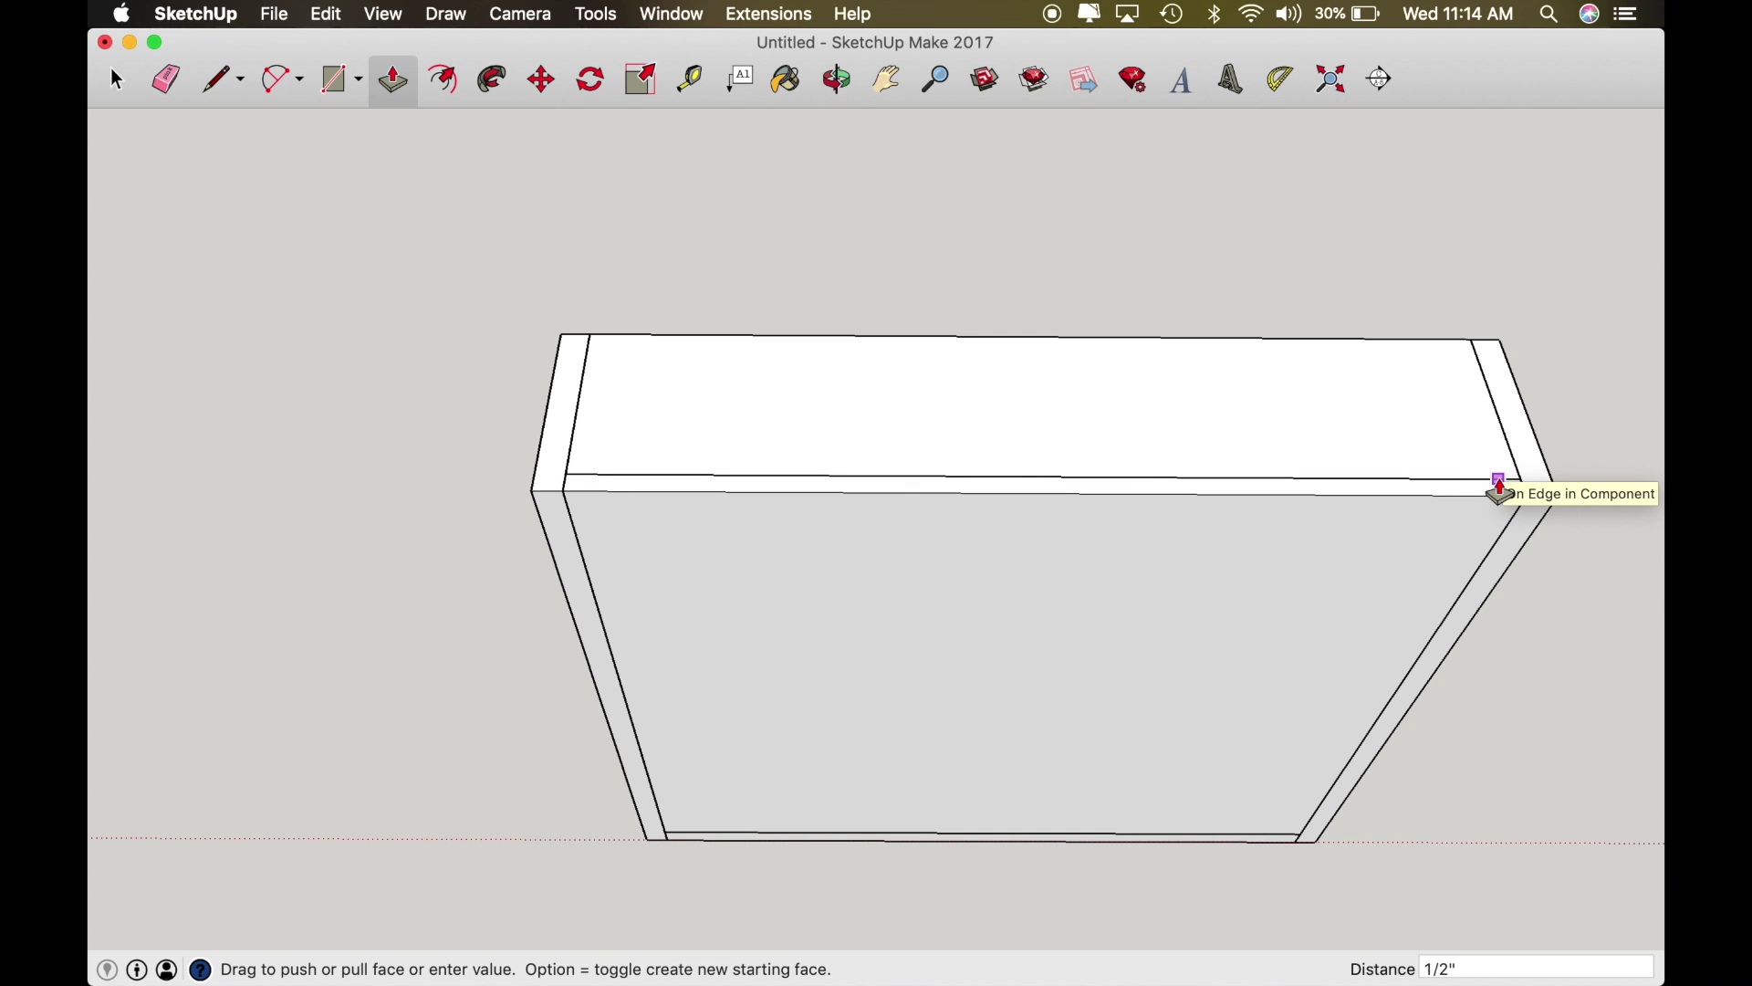
{"action": "left_click", "coordinate": [1499, 491]}
Step: Select the whole bottom panel and make it a component named Drawer Bottom
{"action": "key", "text": "o"}
{"action": "left_click_drag", "start_coordinate": [1068, 587], "coordinate": [997, 697]}
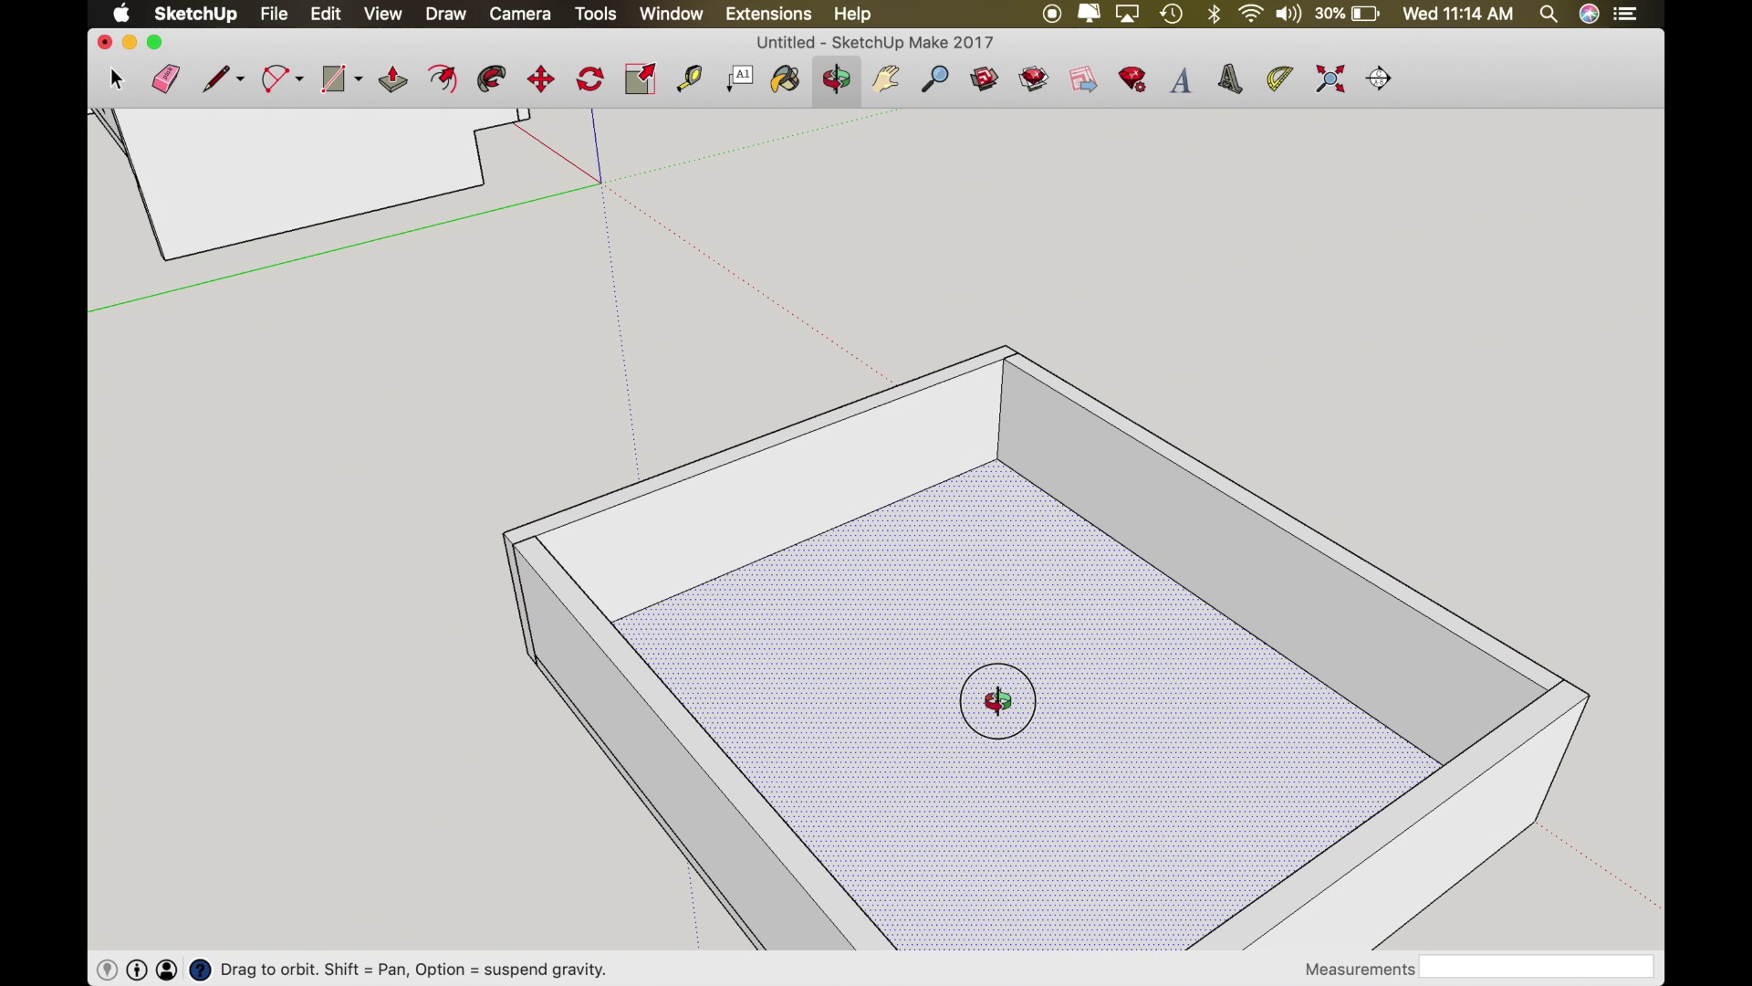
{"action": "key", "text": "space"}
{"action": "left_click", "coordinate": [1006, 717]}
{"action": "type", "text": "g"}
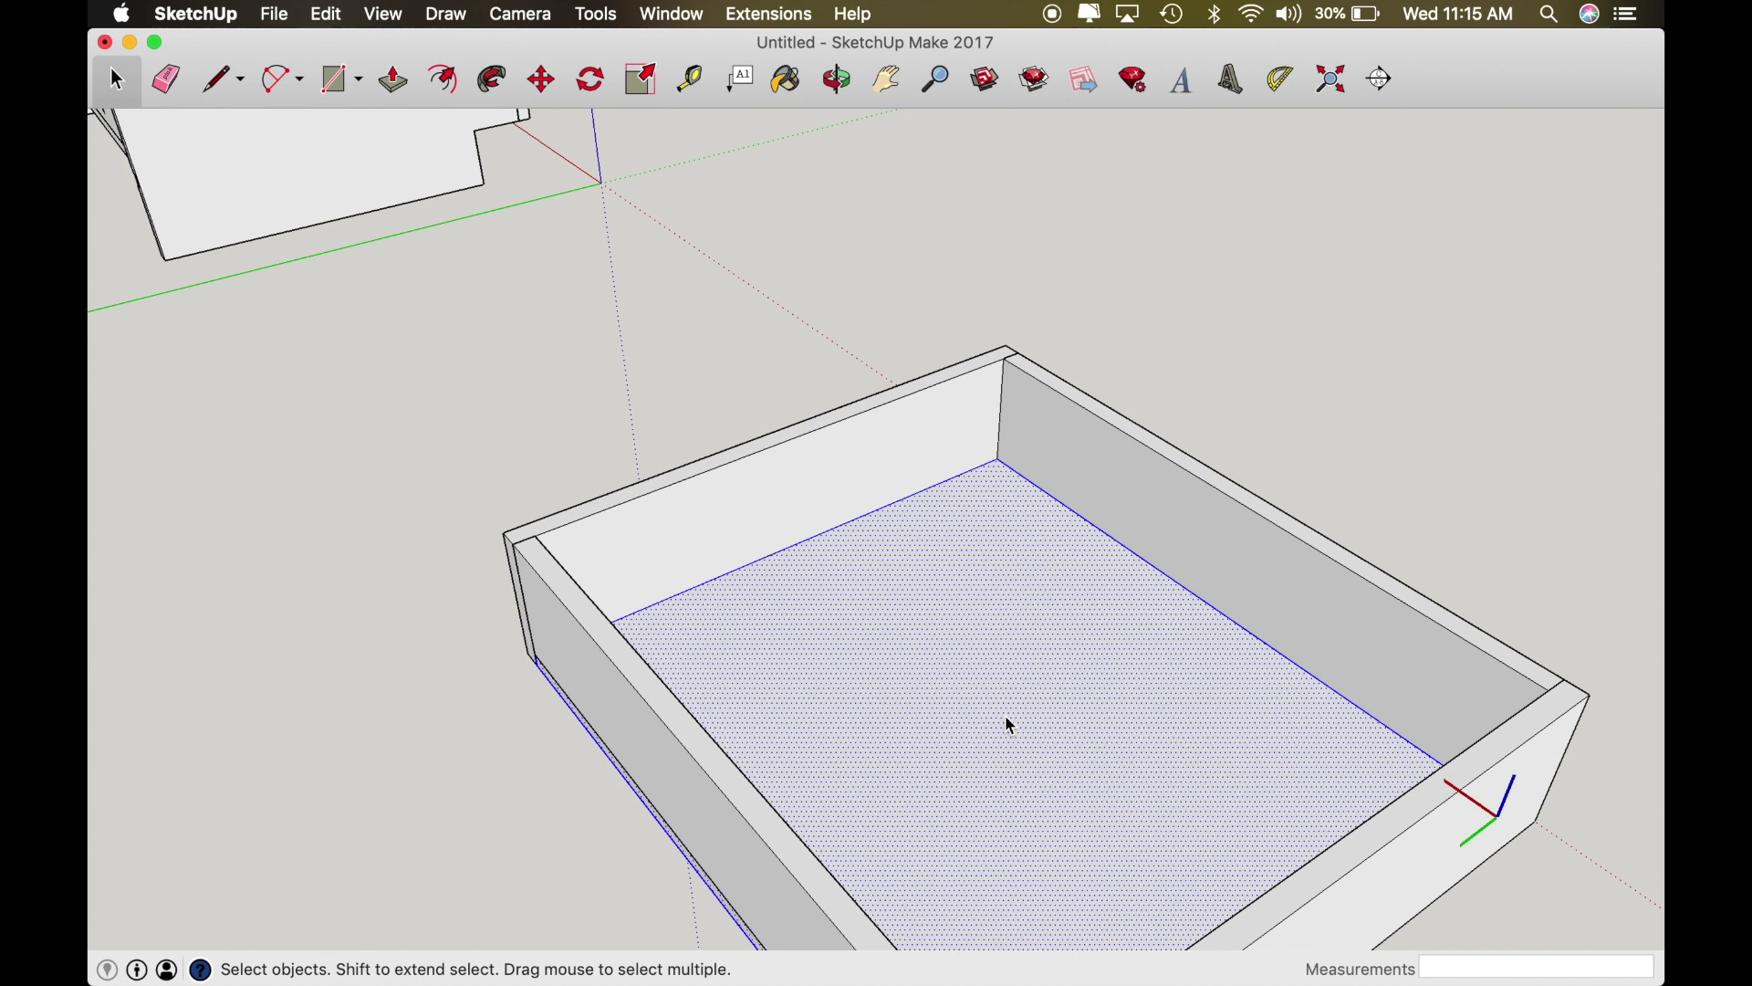
{"action": "type", "text": "Drawer Bottom"}
{"action": "key", "text": "Return"}
Step: Open the Drawer Back for editing and add guides 1 inch below its top edge and 1 inch above its bottom edge
{"action": "key", "text": "o"}
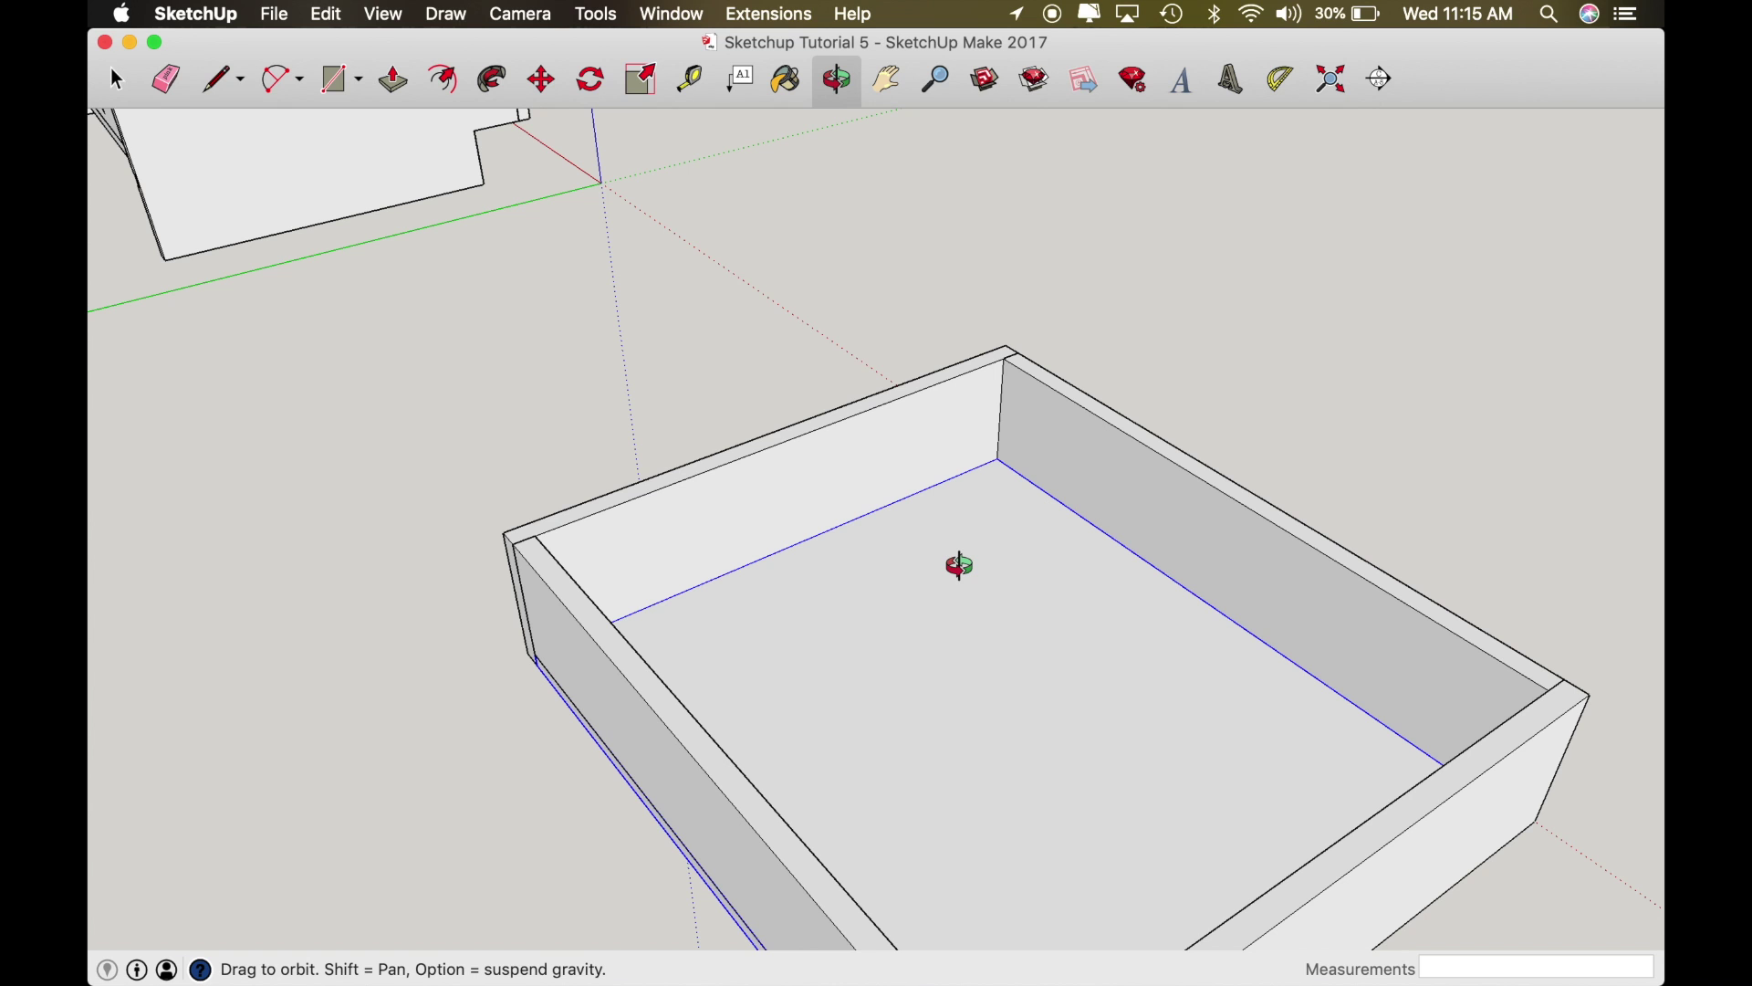
{"action": "left_click_drag", "start_coordinate": [960, 566], "coordinate": [1017, 423]}
{"action": "key", "text": "space"}
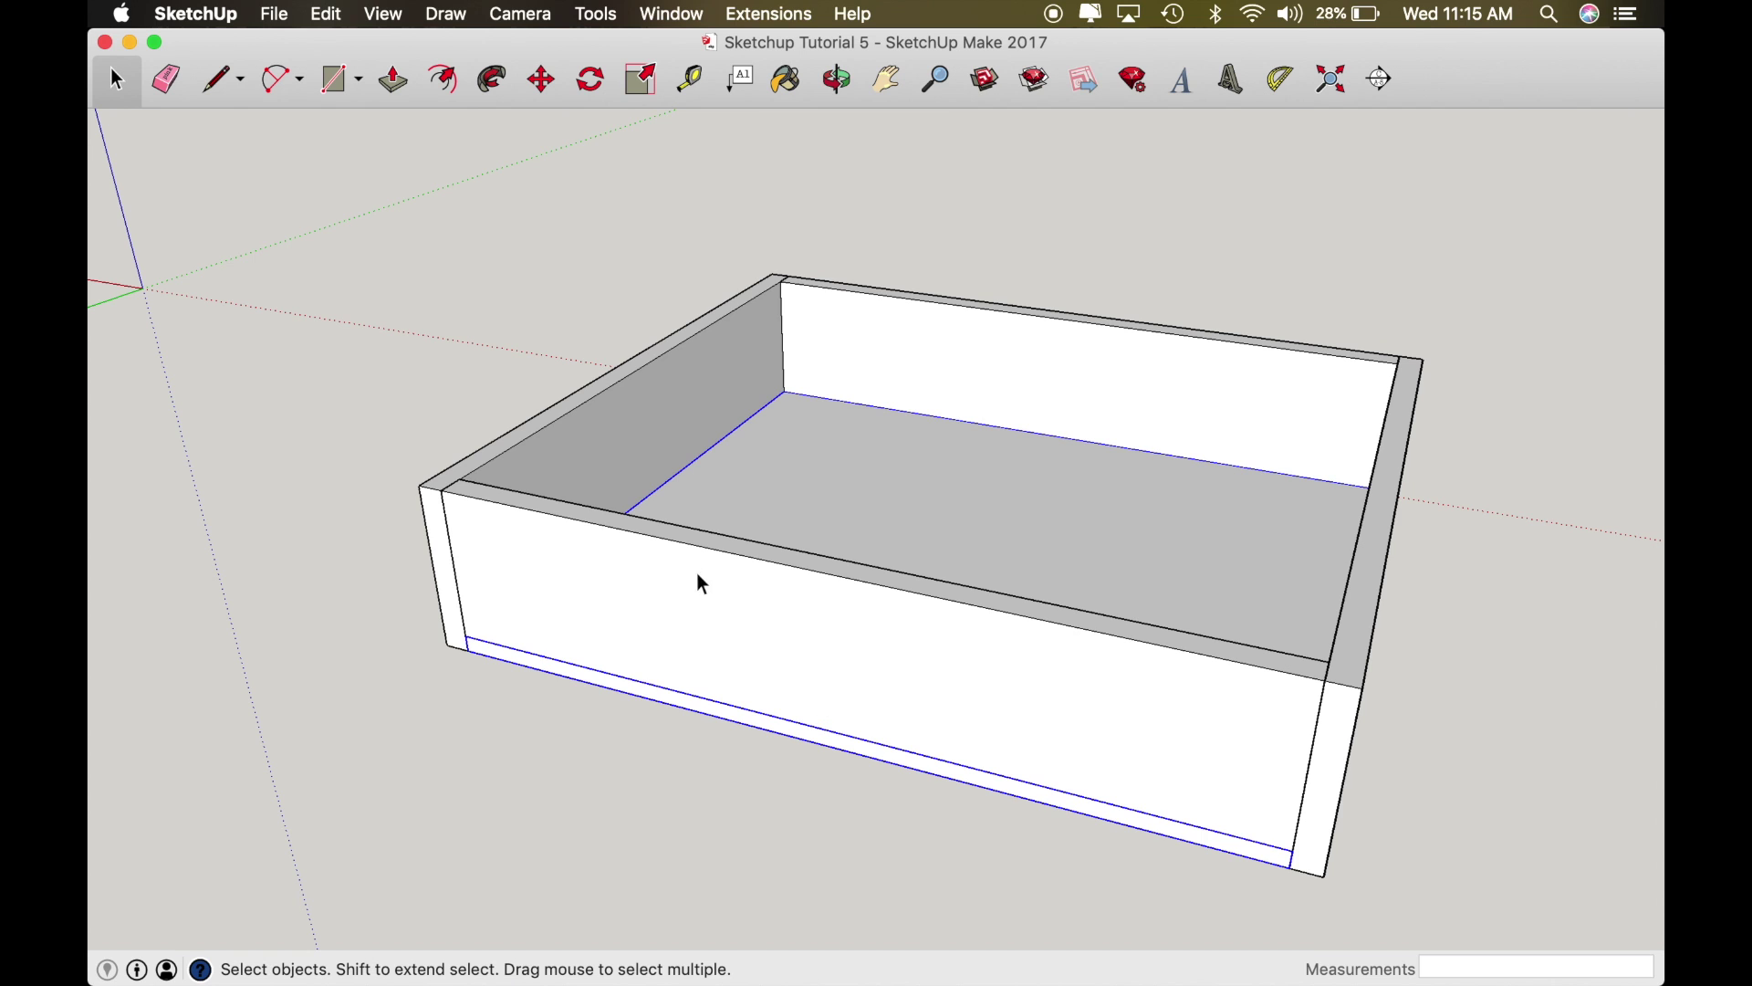
{"action": "left_click", "coordinate": [851, 667]}
{"action": "double_click", "coordinate": [851, 667]}
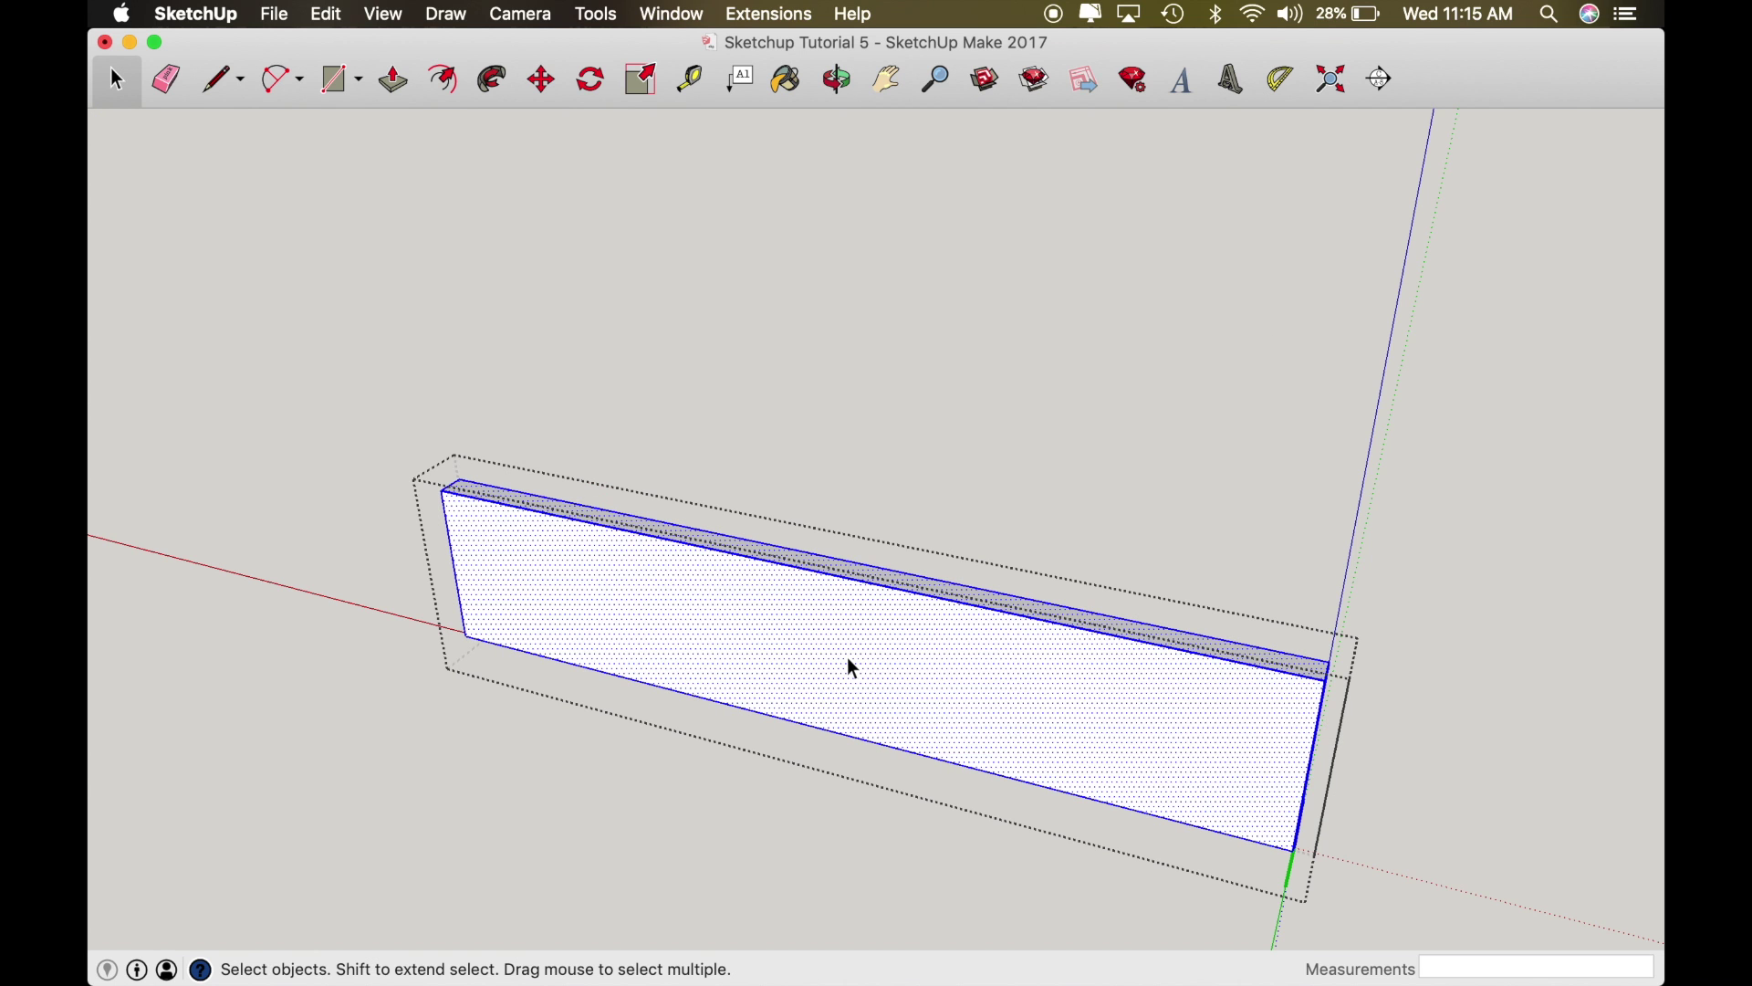
{"action": "key", "text": "t"}
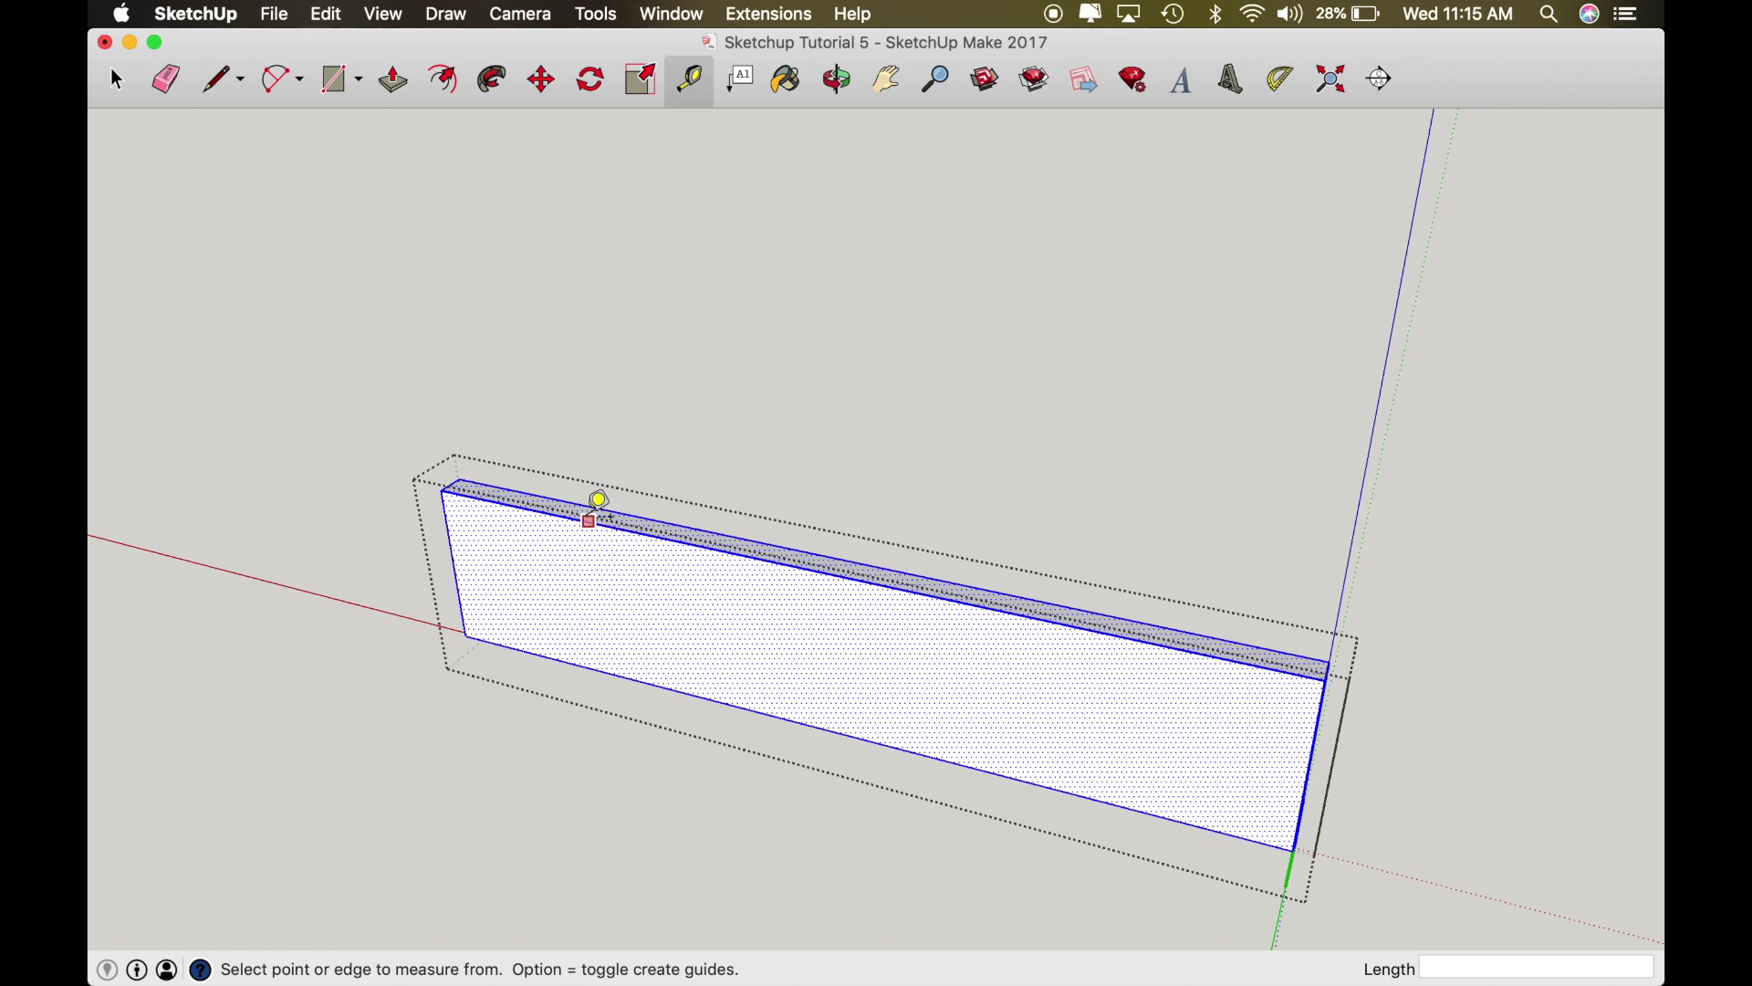
{"action": "left_click", "coordinate": [589, 519]}
{"action": "type", "text": "1"}
{"action": "key", "text": "Return"}
{"action": "left_click", "coordinate": [588, 657]}
{"action": "type", "text": "1"}
{"action": "key", "text": "Return"}
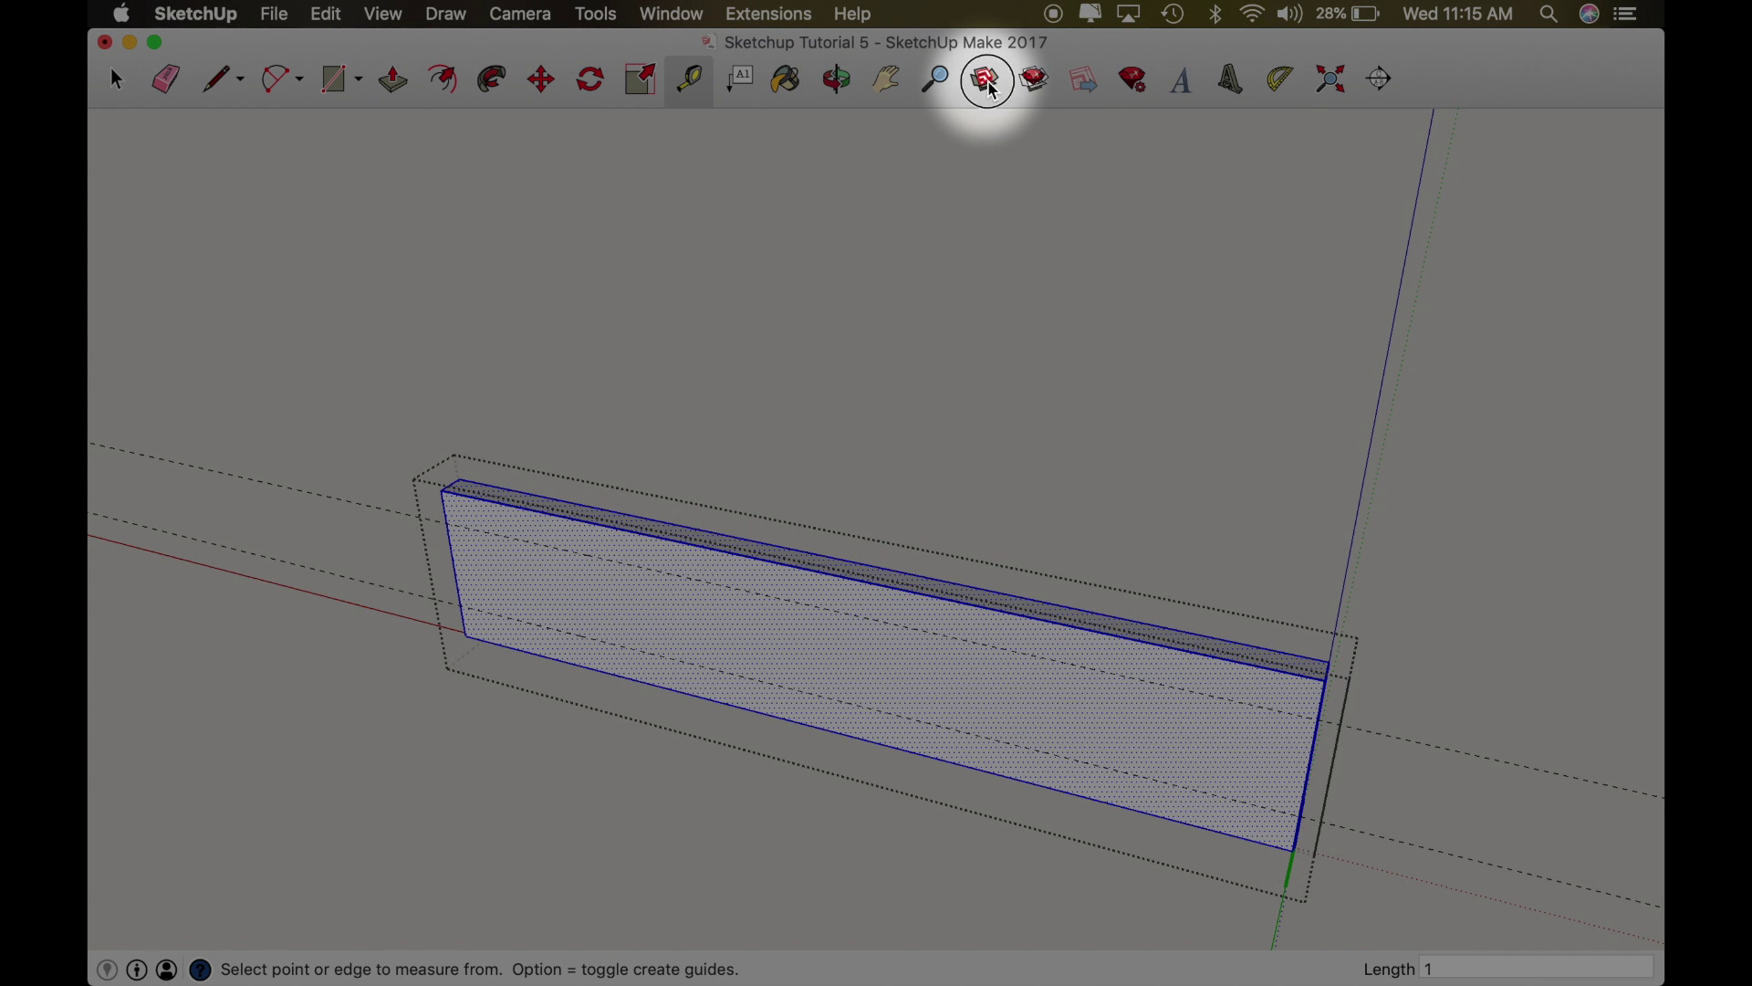
Step: Search the 3D Warehouse for "Pocket hole" and look through the results for Kreg pocket hole models
{"action": "left_click", "coordinate": [992, 87]}
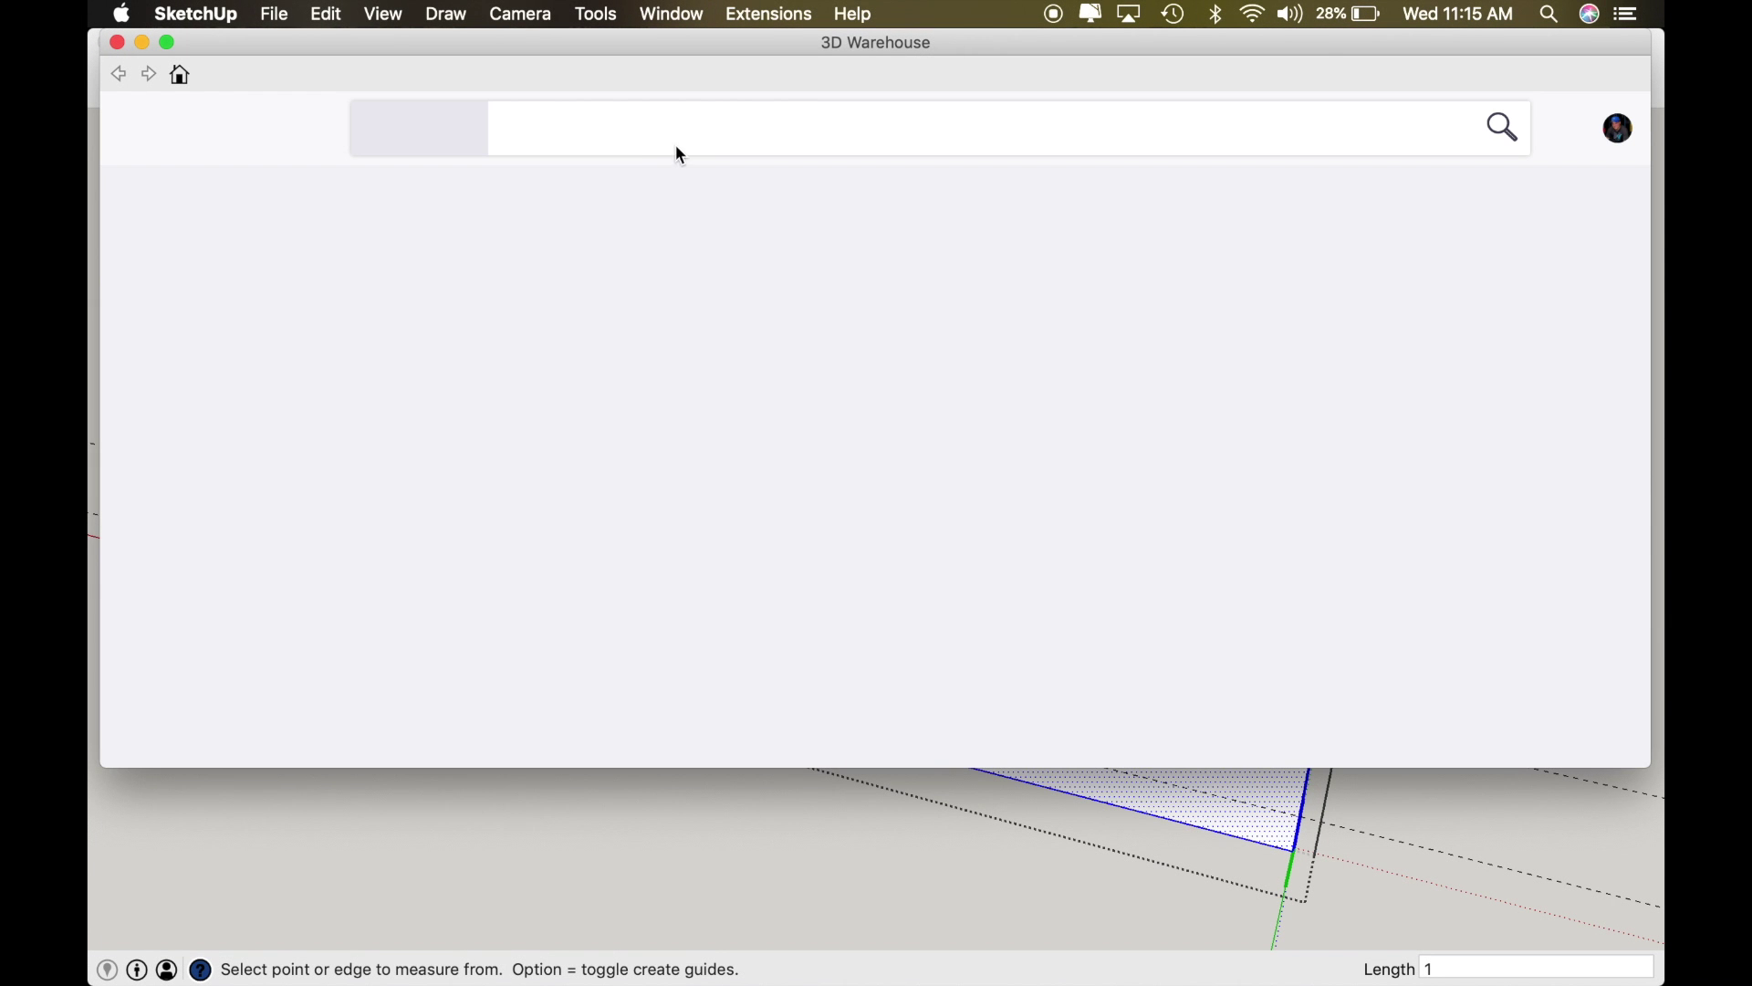
{"action": "type", "text": "Pocket hole"}
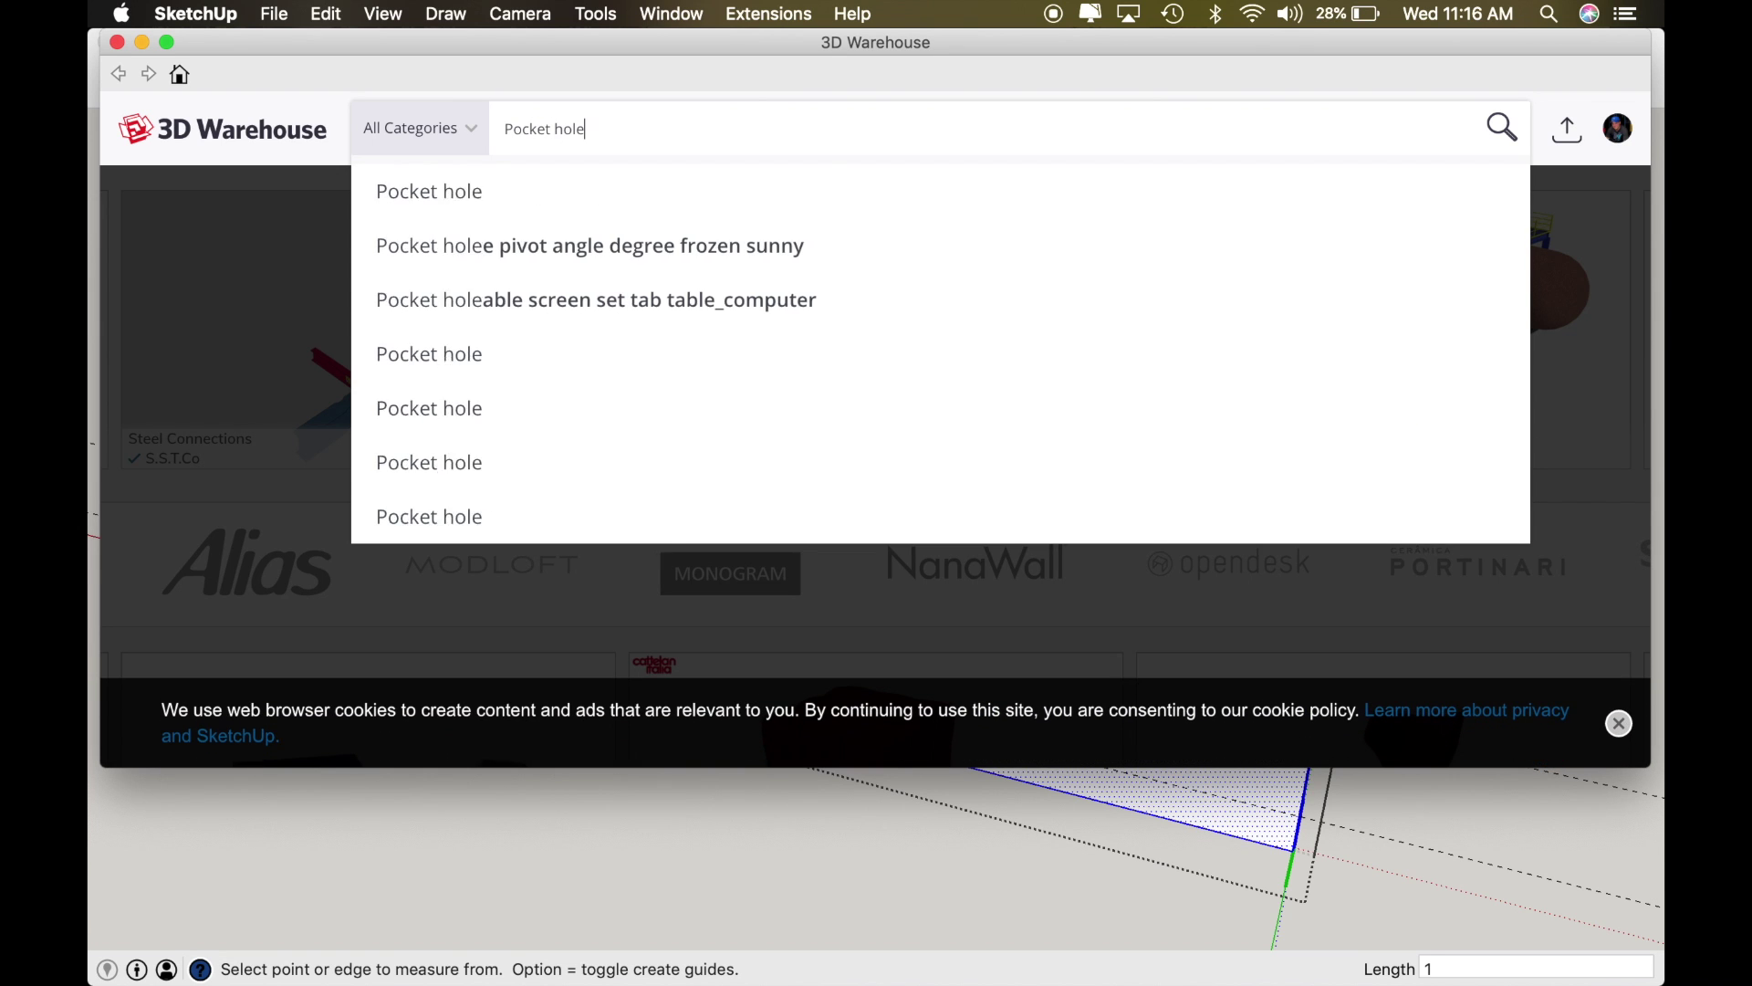
{"action": "key", "text": "Return"}
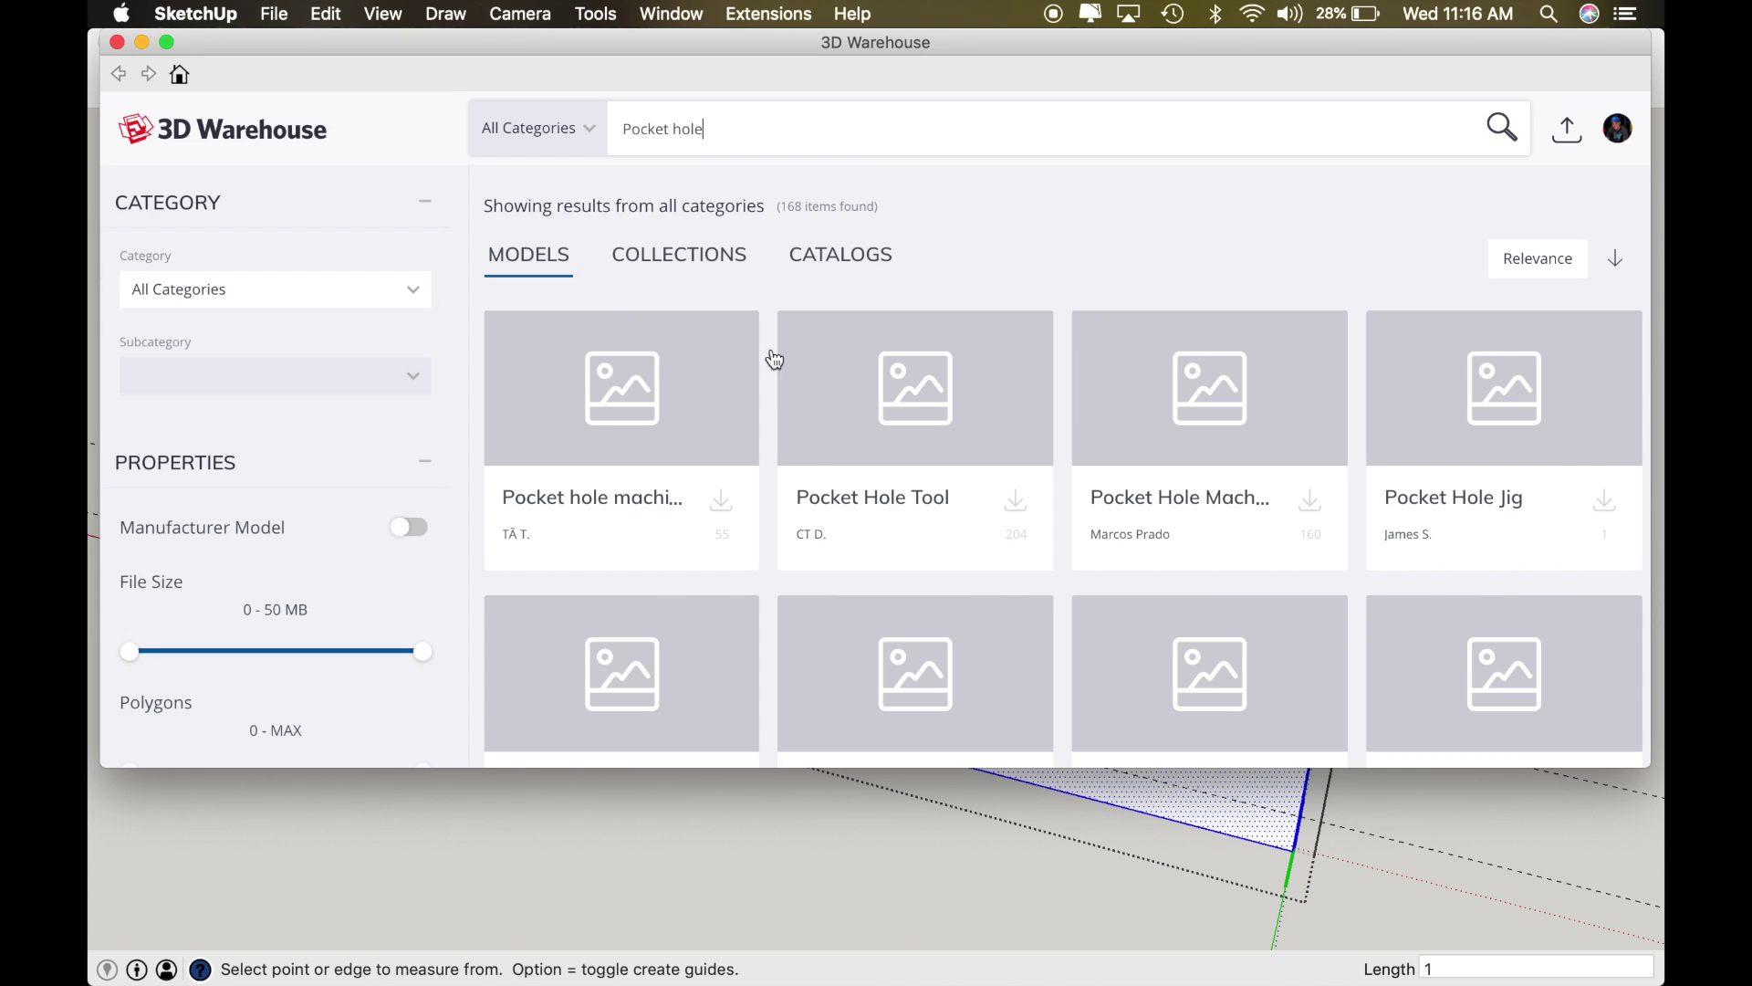
{"action": "scroll", "coordinate": [849, 516], "scroll_direction": "down", "scroll_amount": 5}
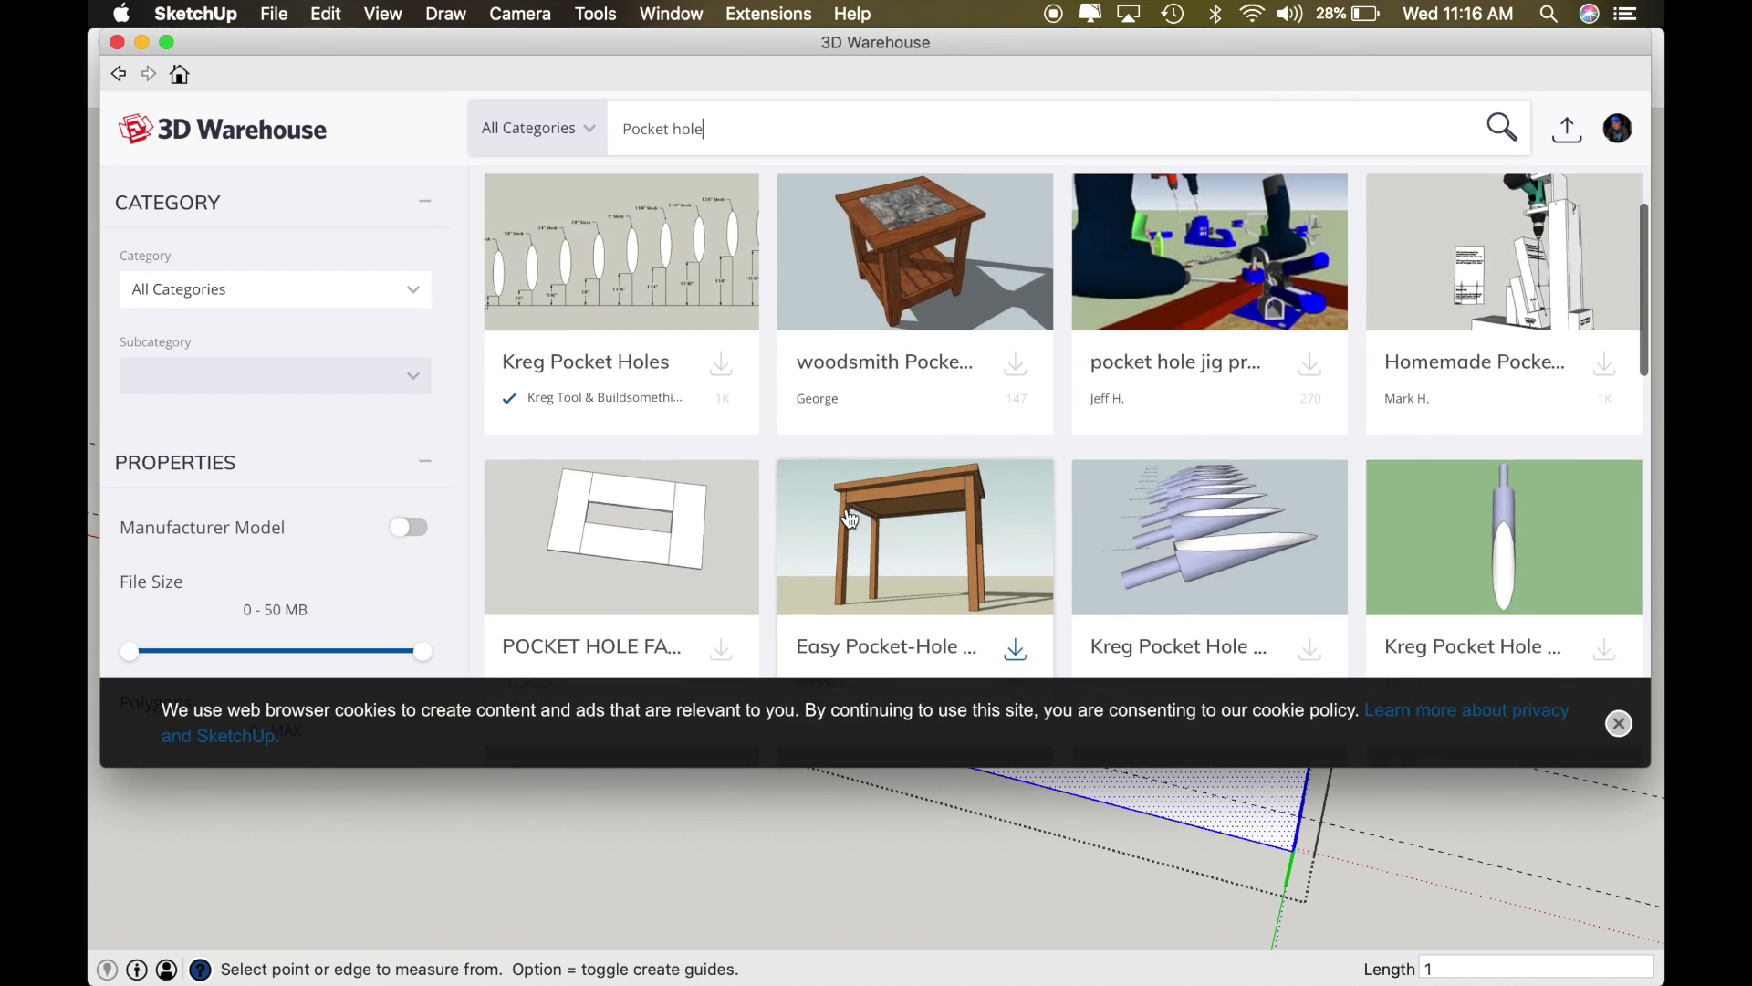
{"action": "scroll", "coordinate": [849, 517], "scroll_direction": "down", "scroll_amount": 5}
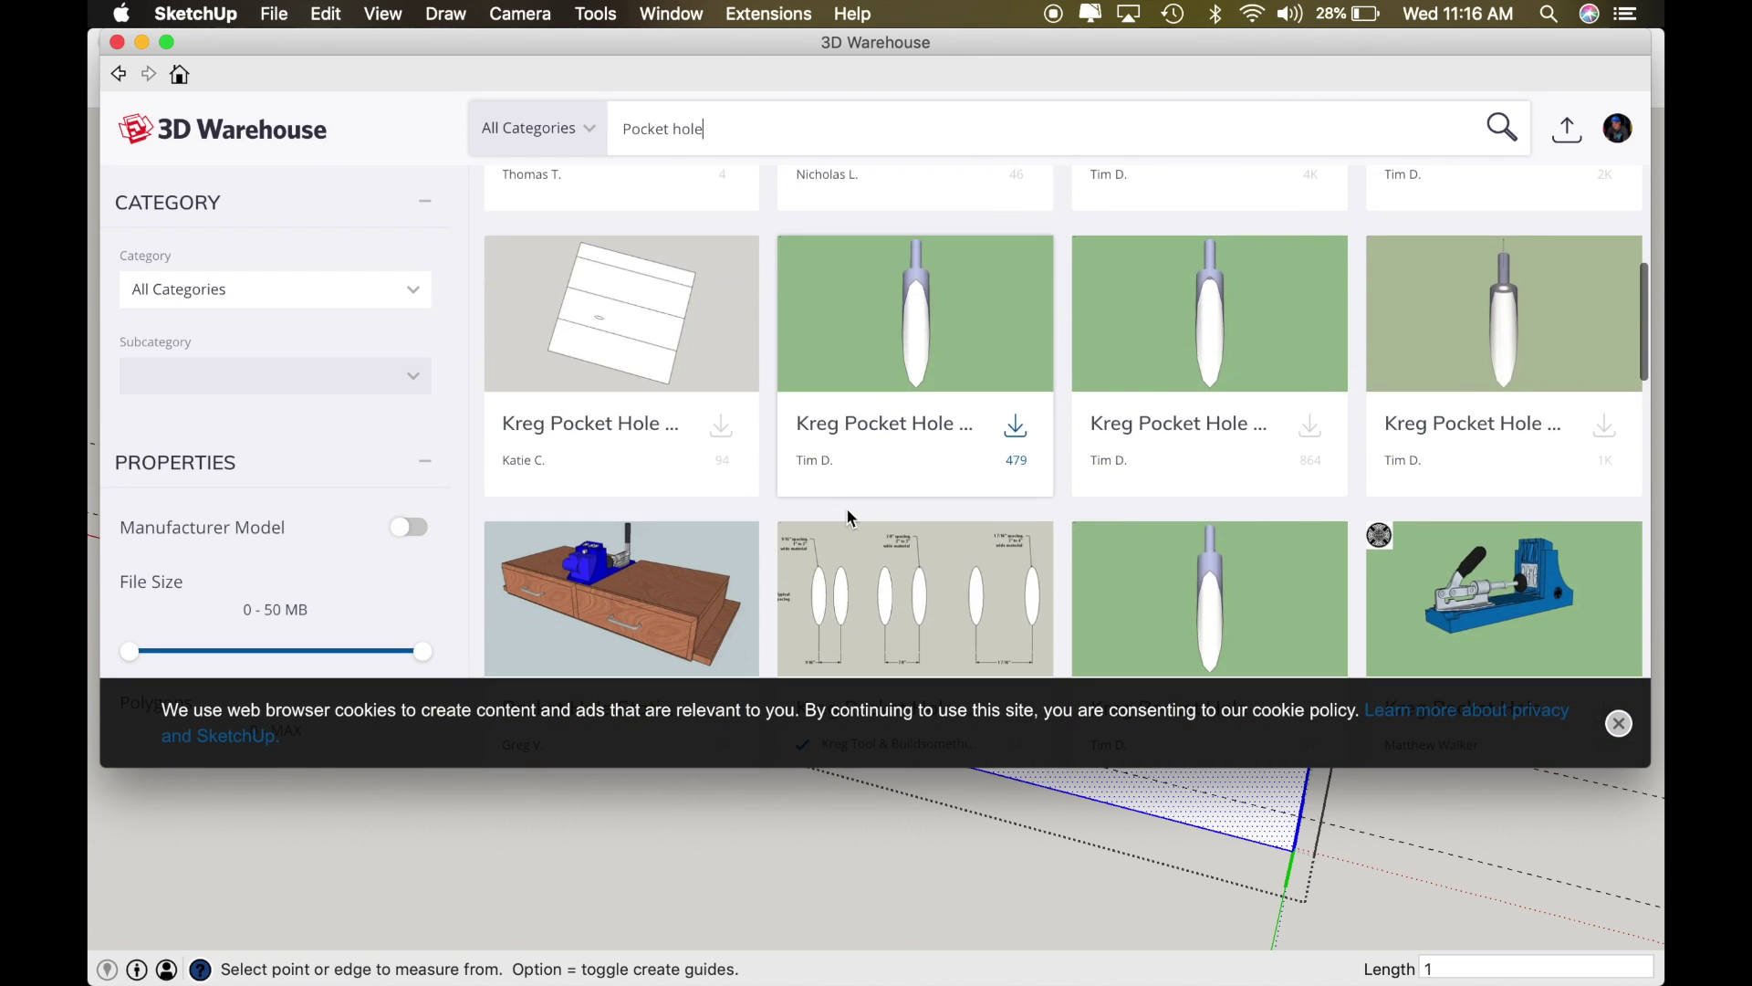
Step: Compare the Kreg Pocket Hole 7/8" and 5/8" models, and open the details of Kreg Pocket Hole 3/4"
{"action": "left_click", "coordinate": [956, 354]}
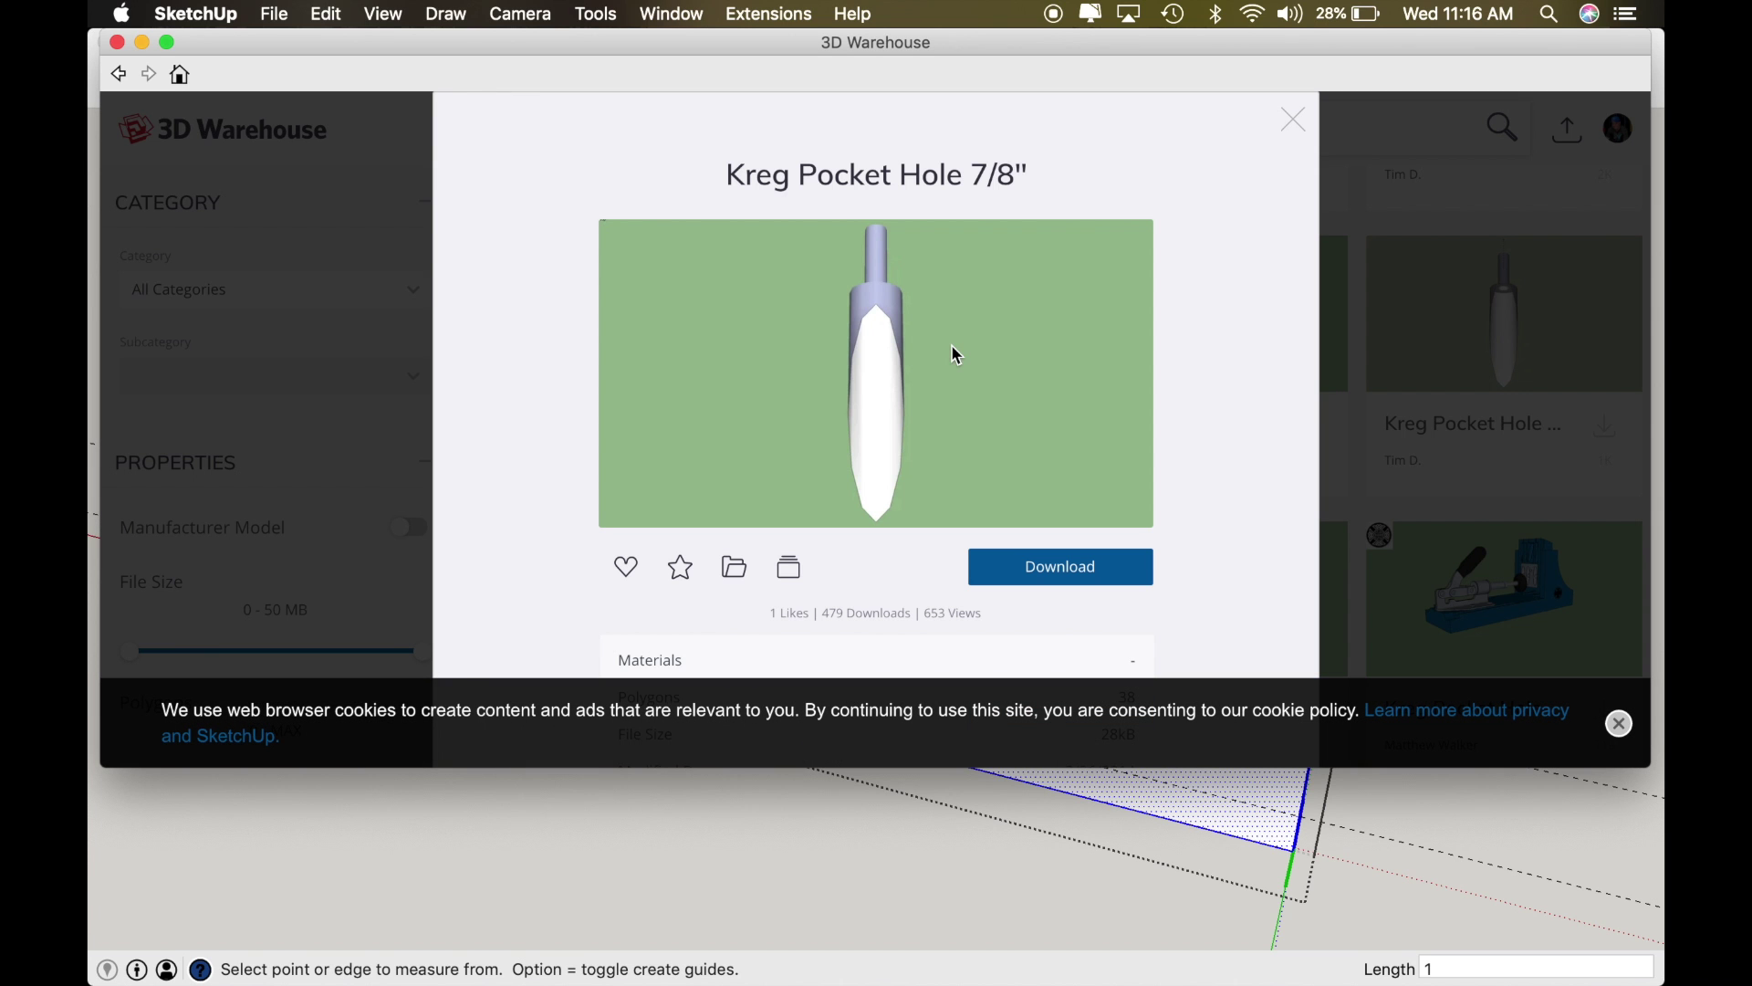
{"action": "left_click", "coordinate": [1297, 123]}
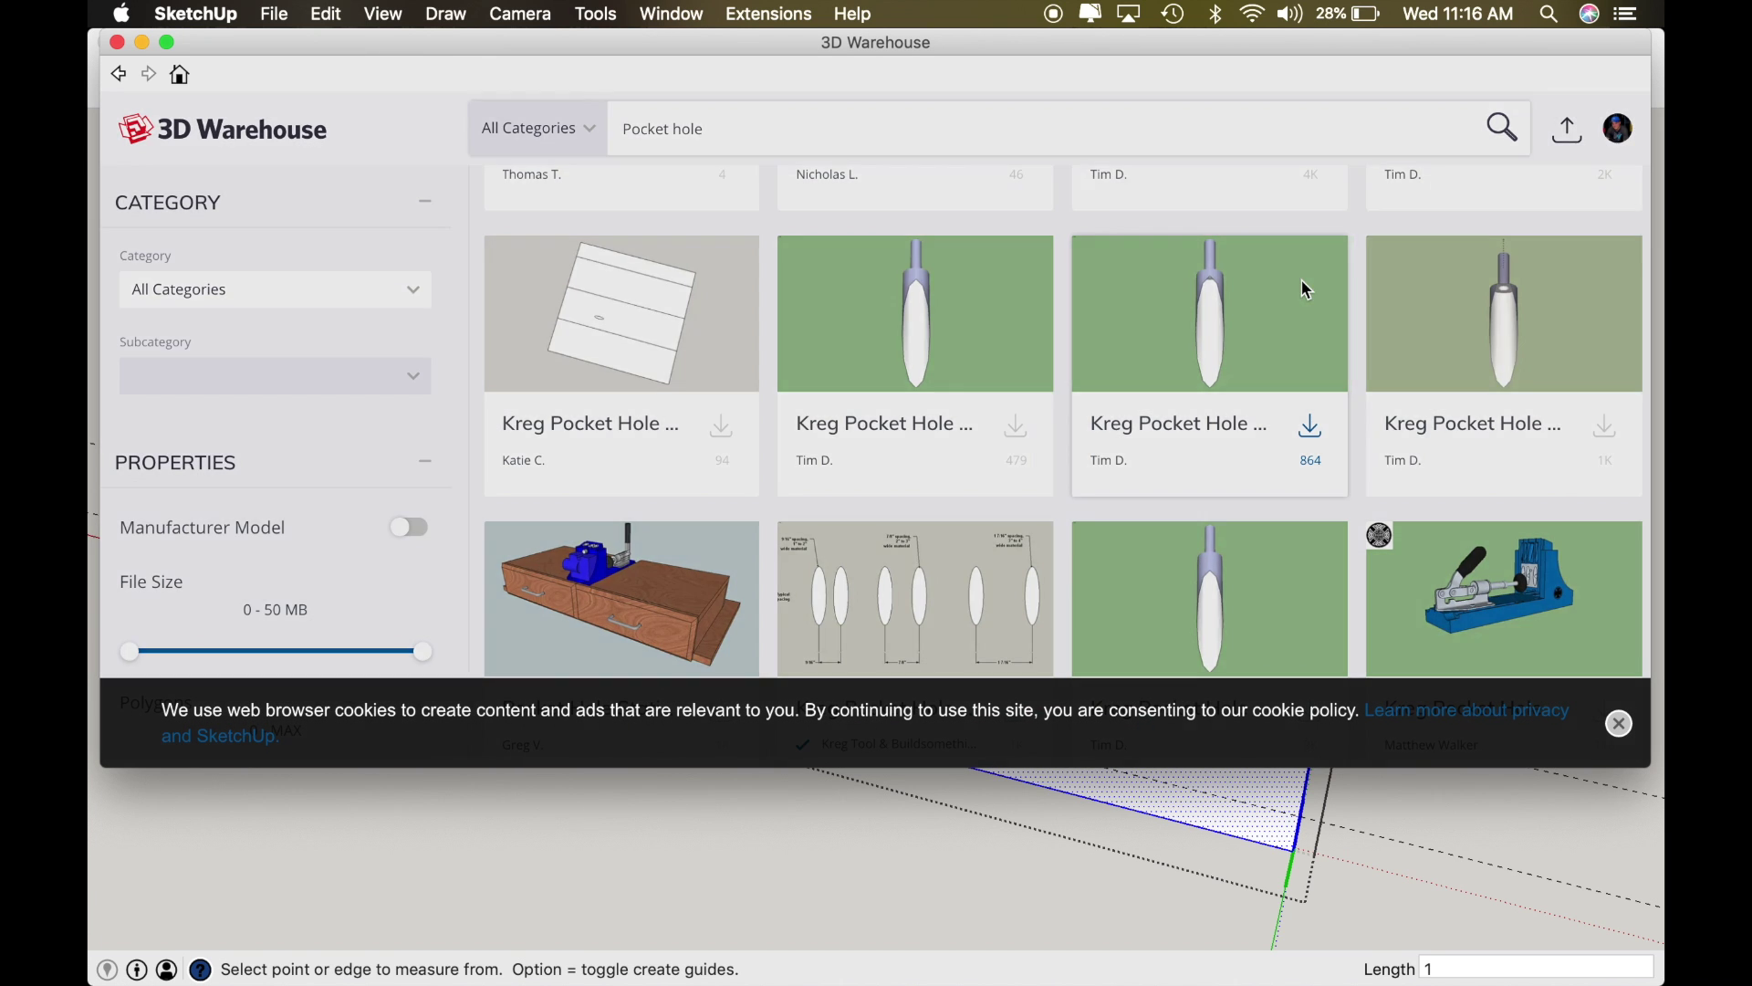
{"action": "left_click", "coordinate": [1307, 290]}
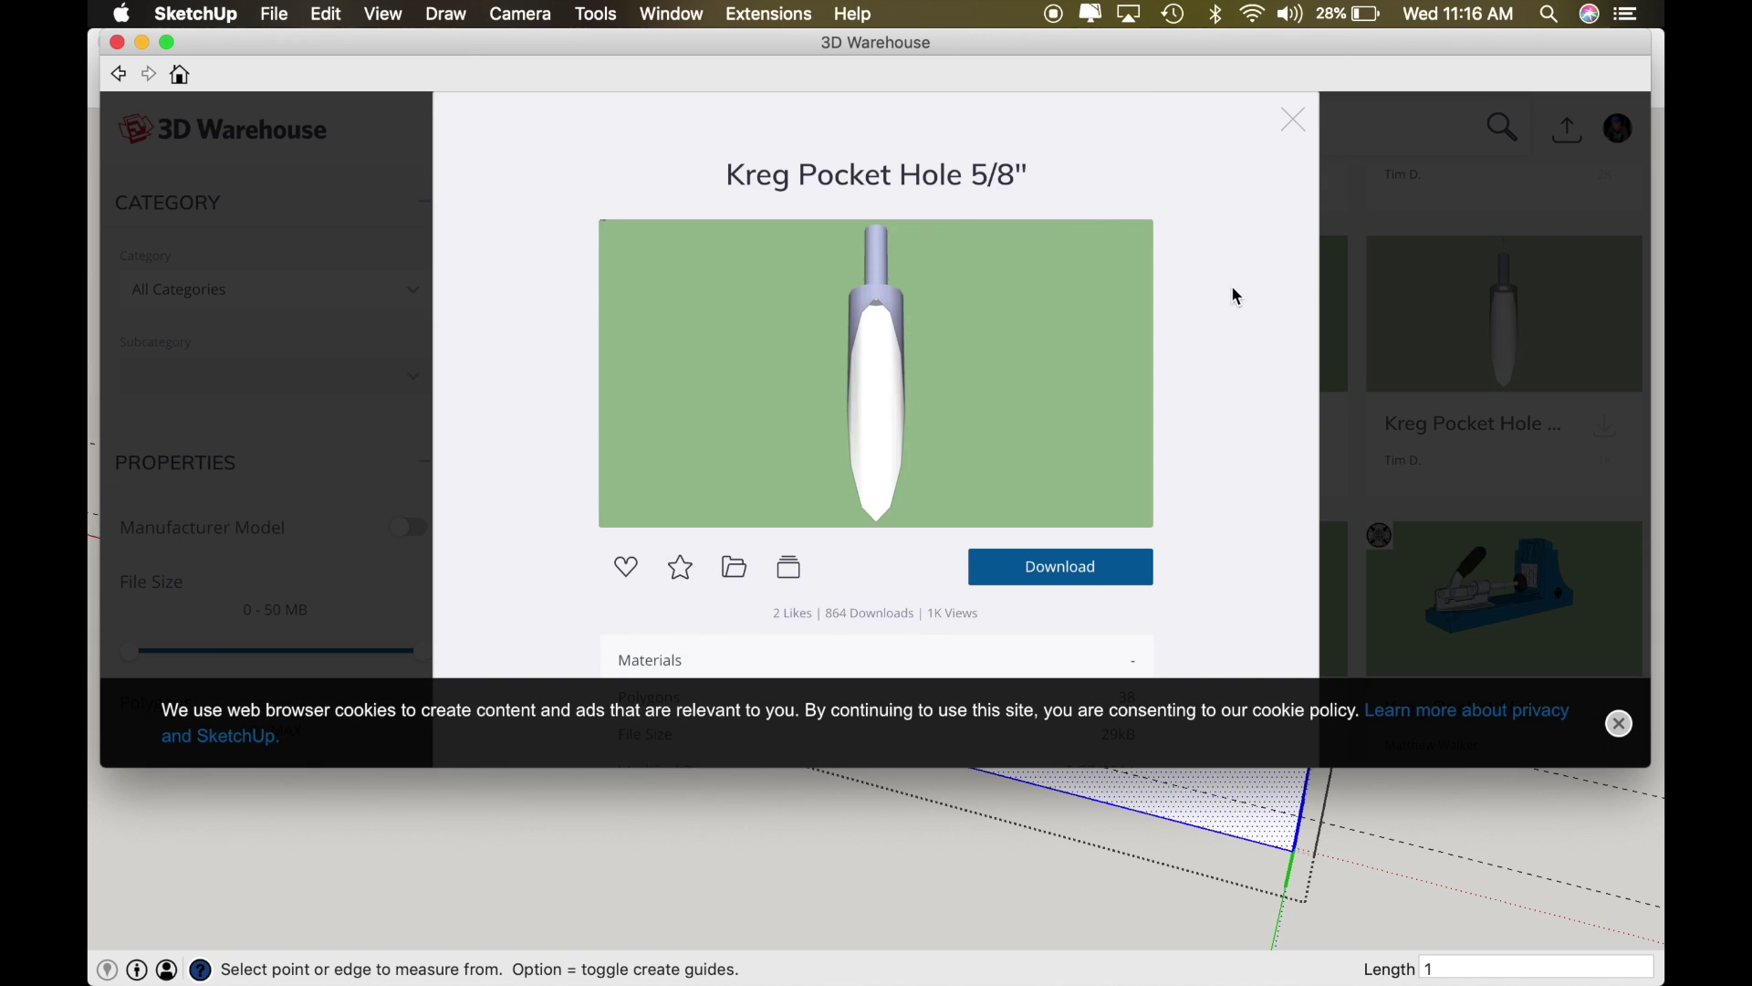
{"action": "left_click", "coordinate": [1302, 129]}
{"action": "left_click", "coordinate": [1238, 594]}
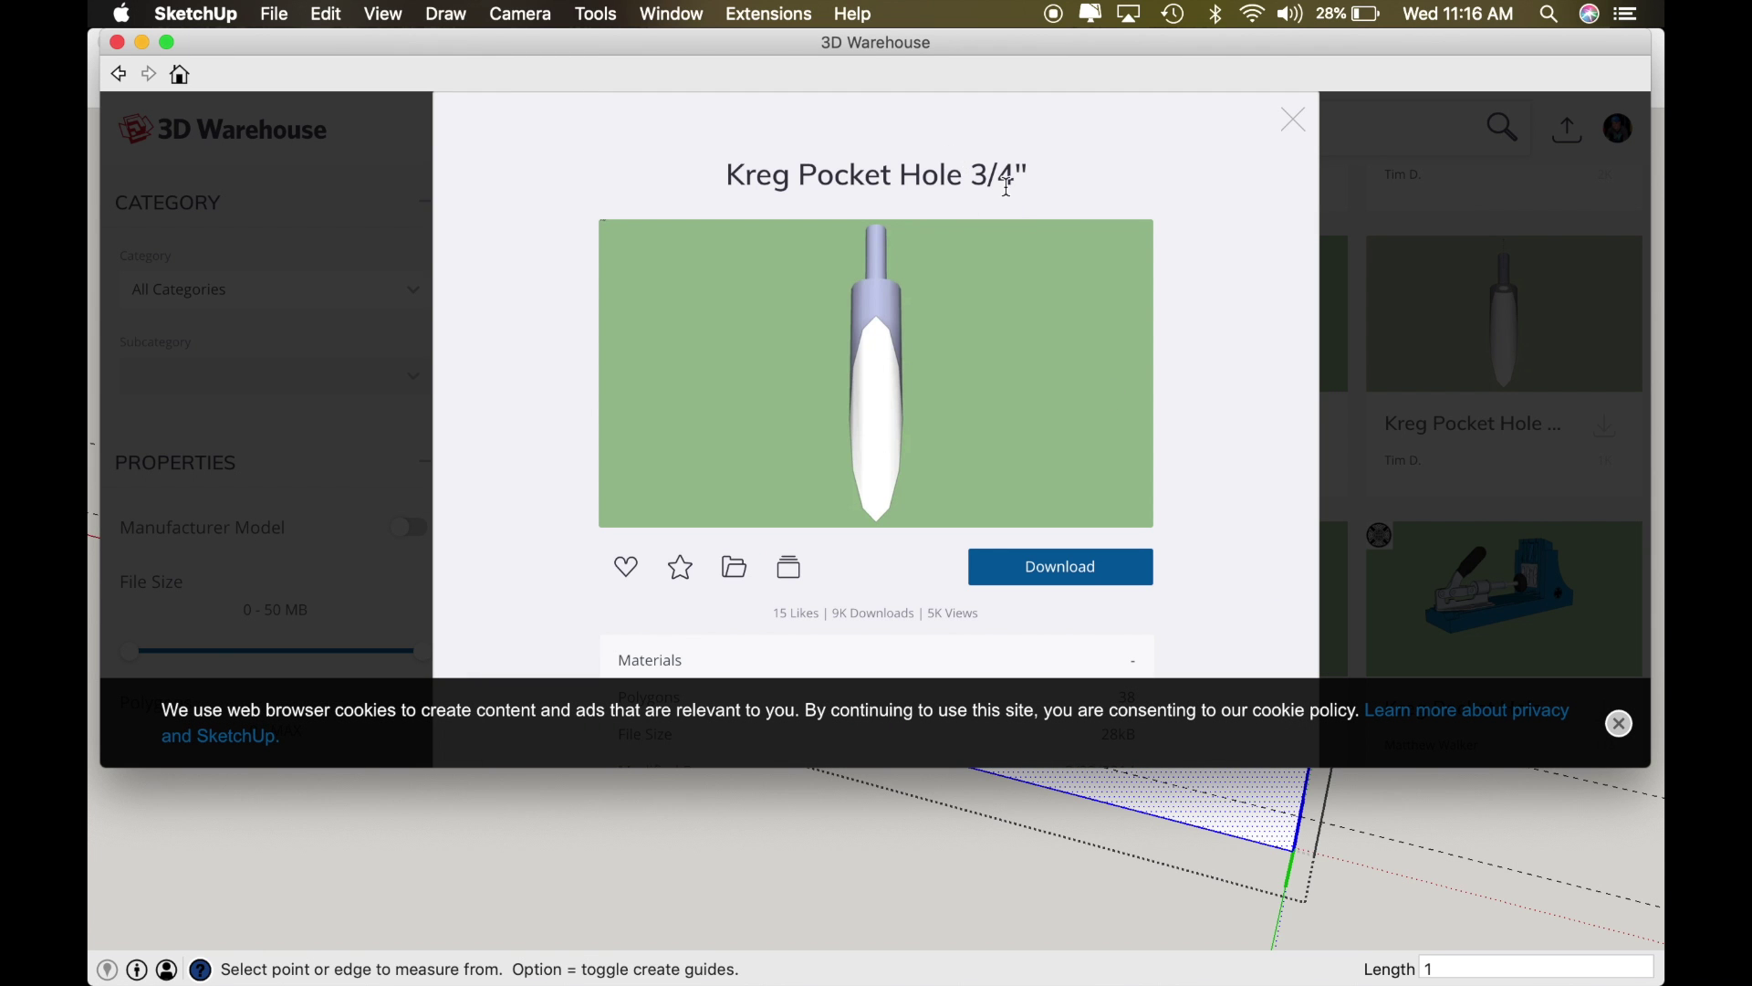
Step: Download Kreg Pocket Hole 3/4" straight into the model and place it on the ground beside the drawer
{"action": "left_click", "coordinate": [1077, 569]}
{"action": "left_click", "coordinate": [1063, 370]}
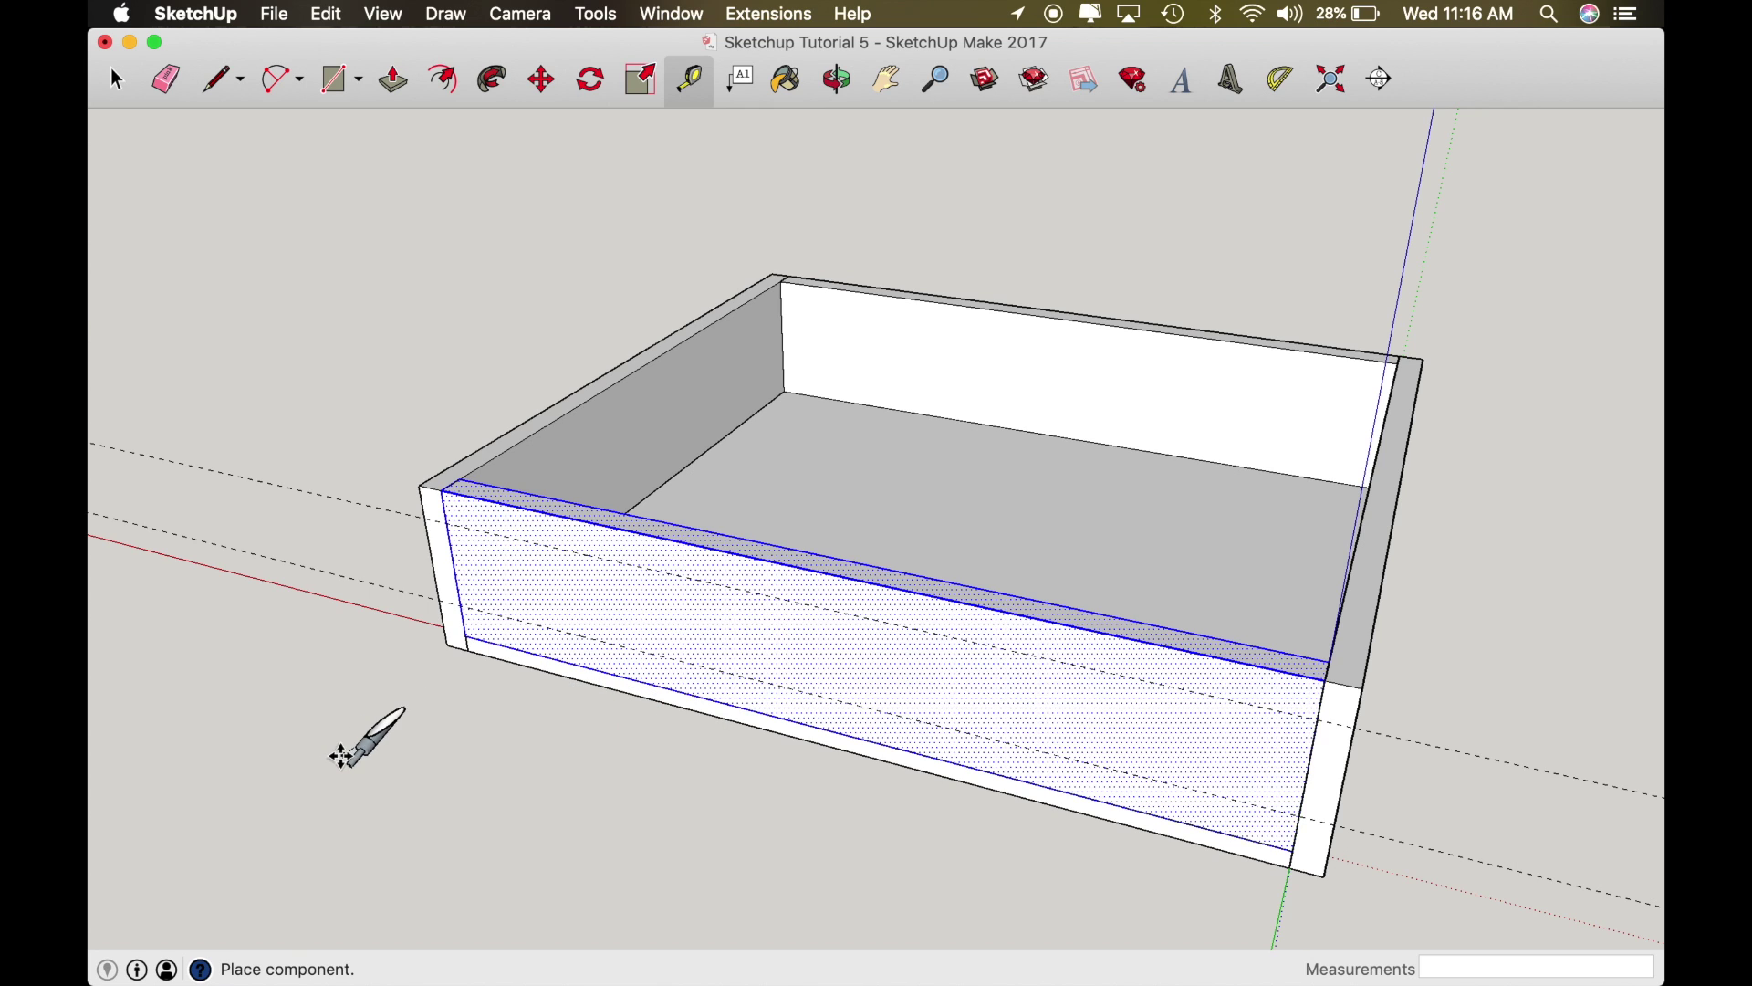
{"action": "left_click", "coordinate": [337, 765]}
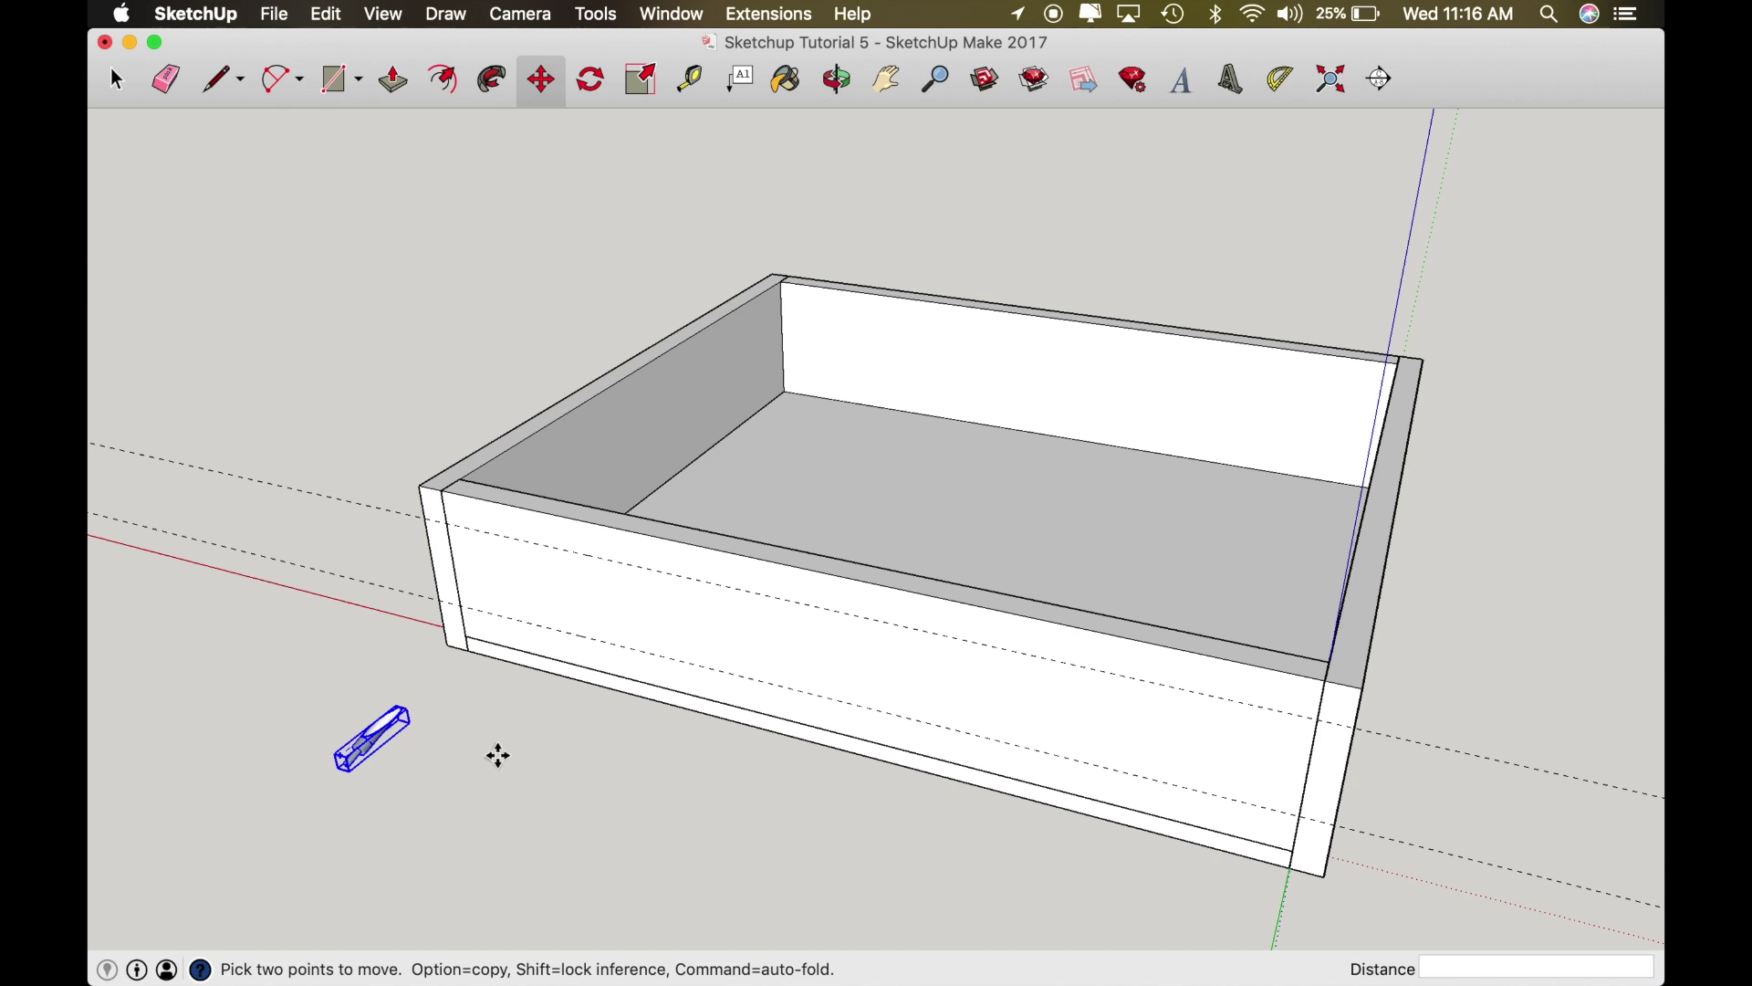
Step: Show the list of components in the model and find the Kreg Pocket Hole 3/4" entries
{"action": "left_click", "coordinate": [672, 15]}
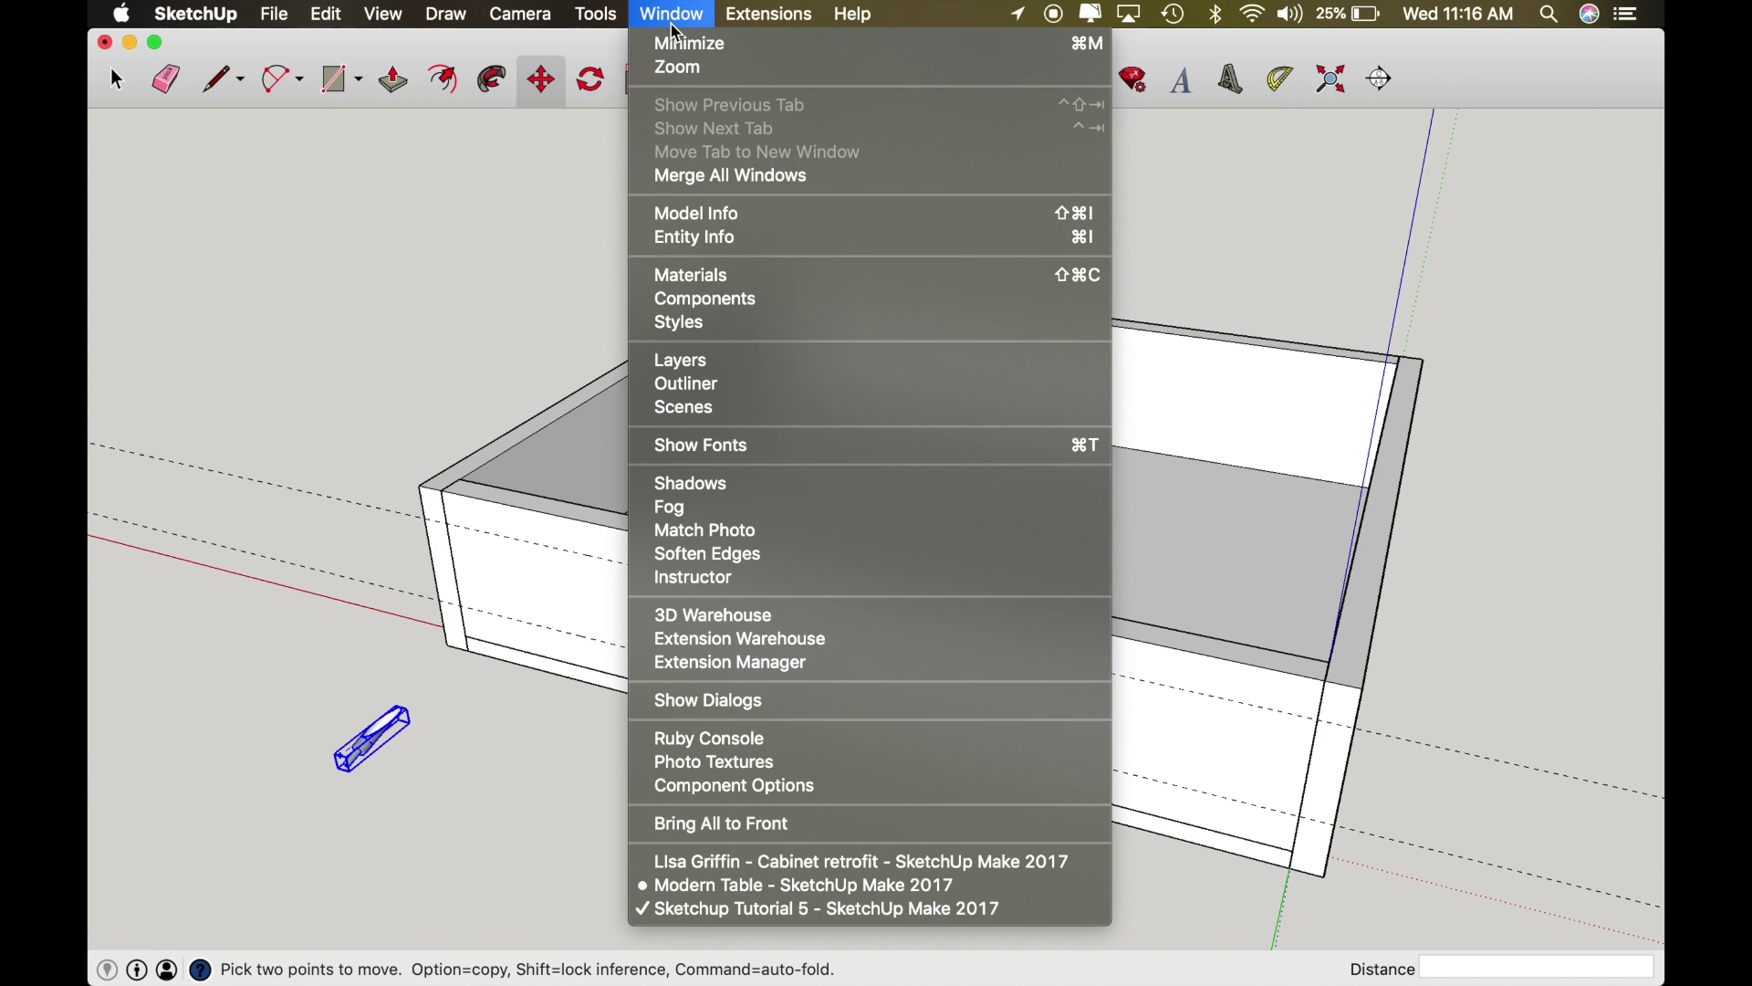
{"action": "left_click", "coordinate": [774, 311]}
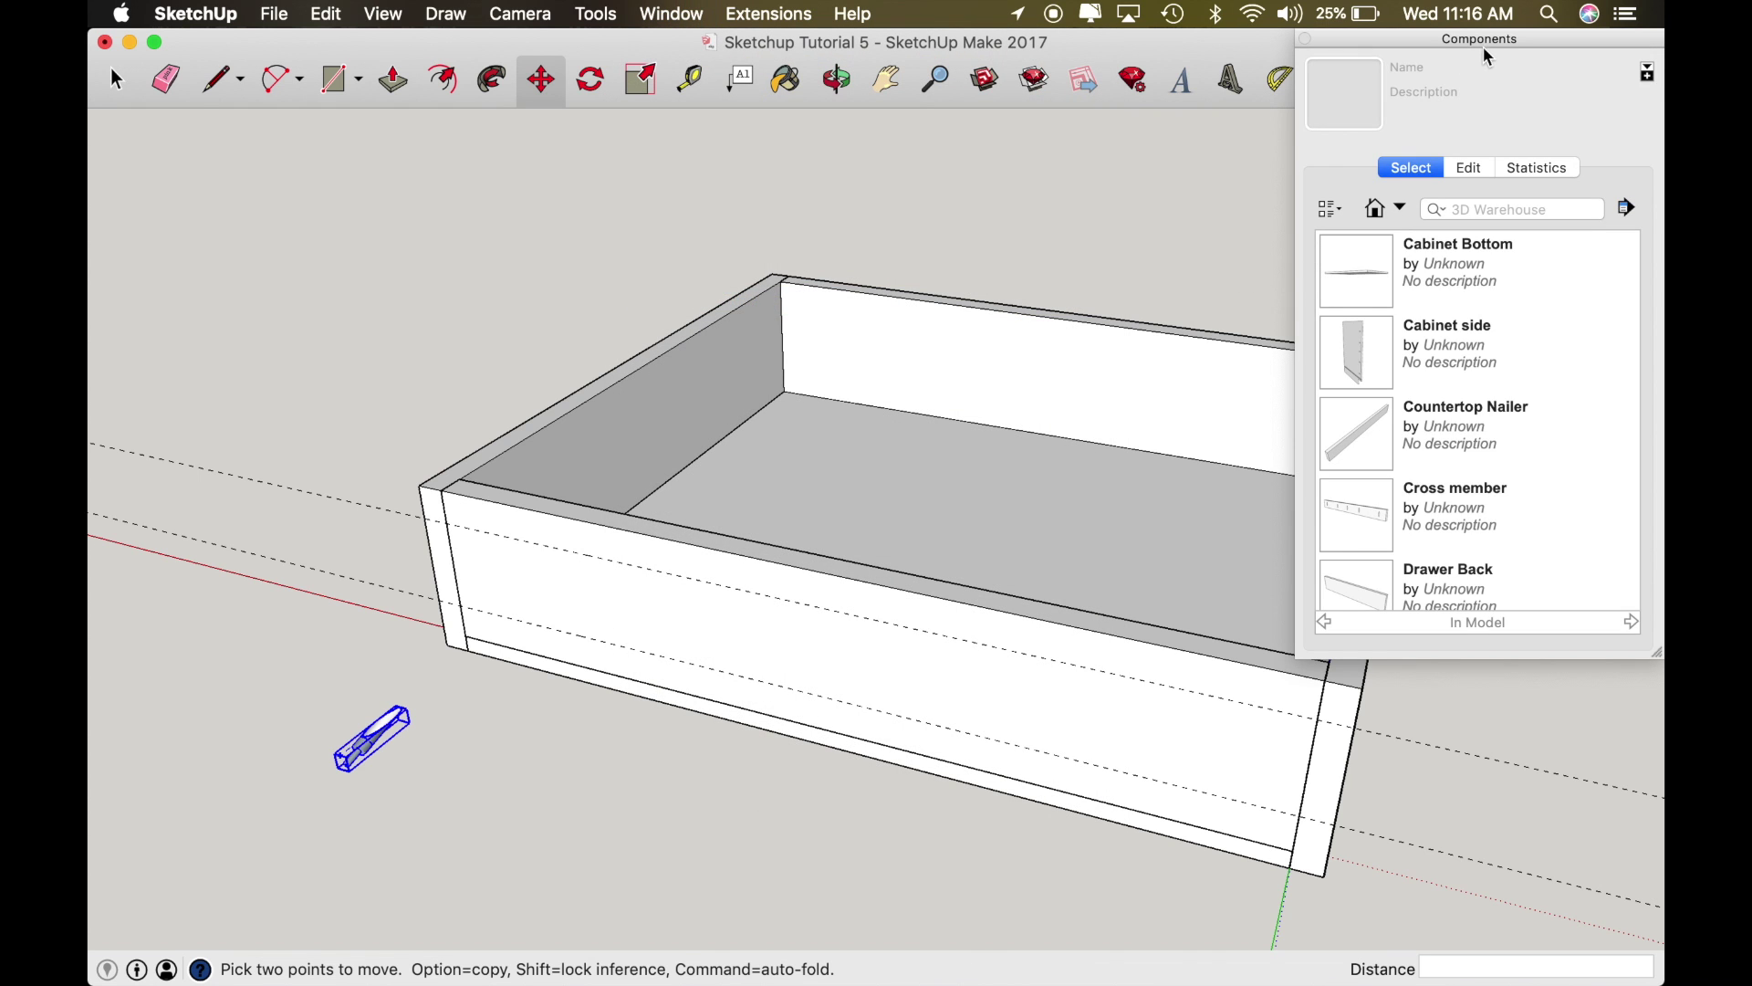
{"action": "left_click_drag", "start_coordinate": [1482, 39], "coordinate": [1516, 21]}
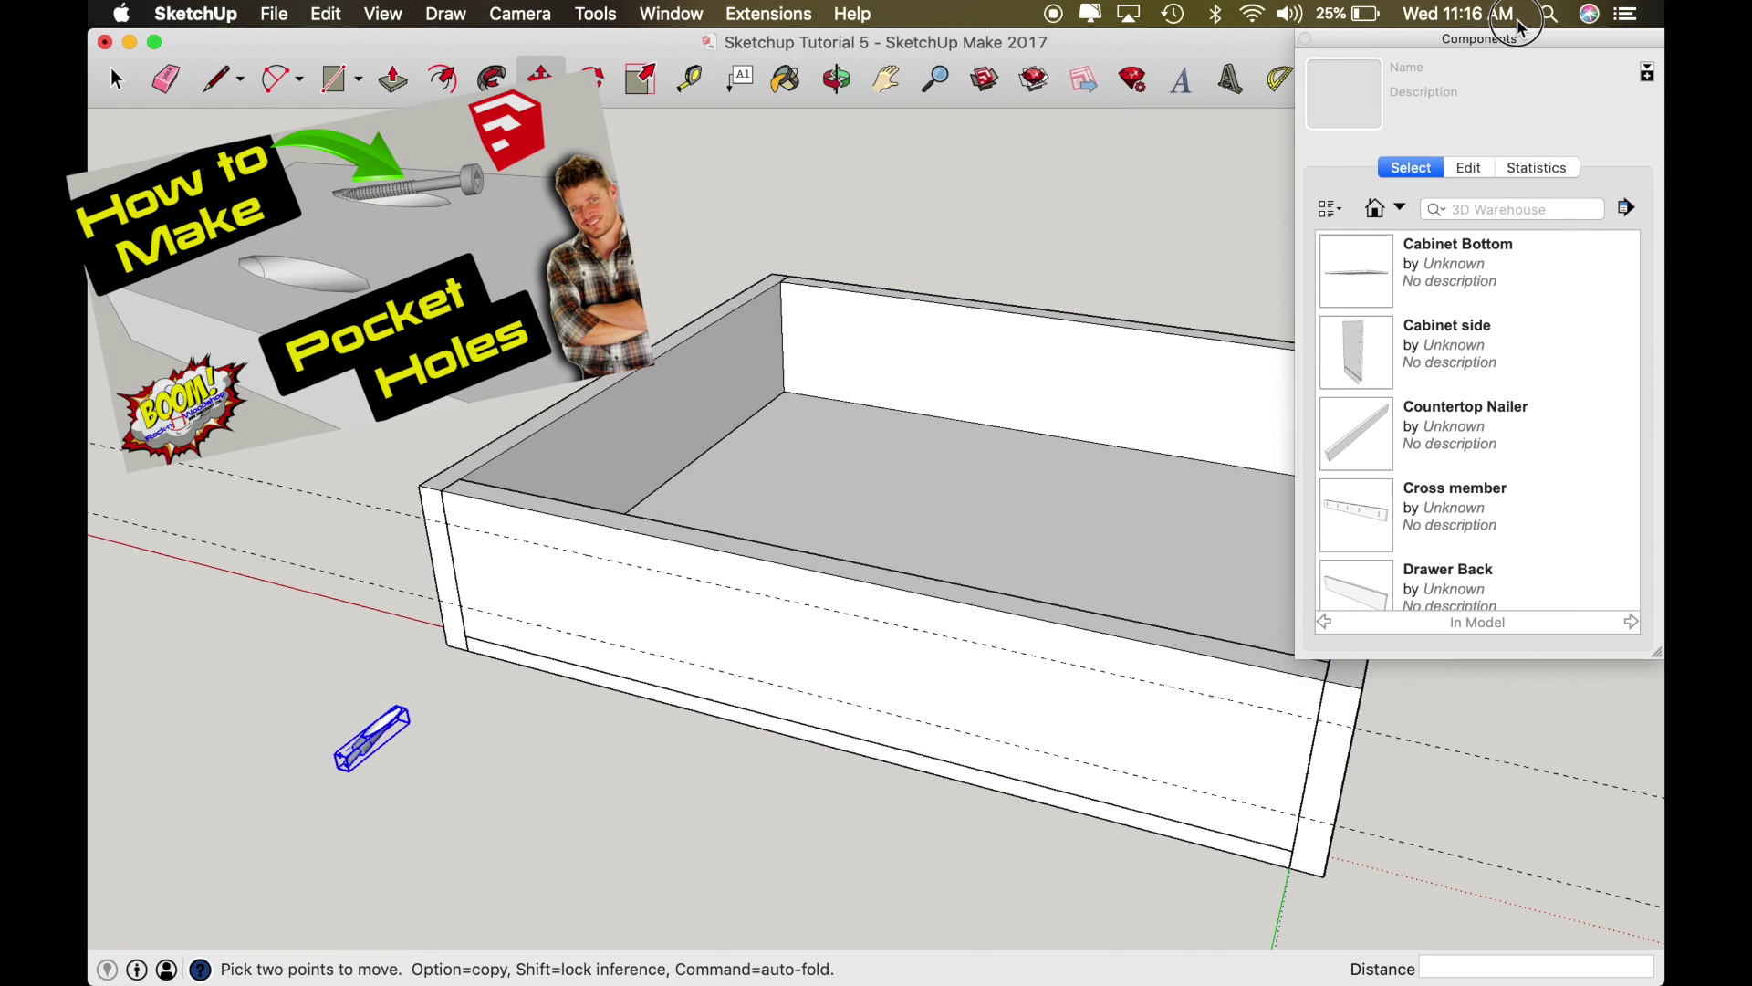
{"action": "left_click", "coordinate": [671, 15]}
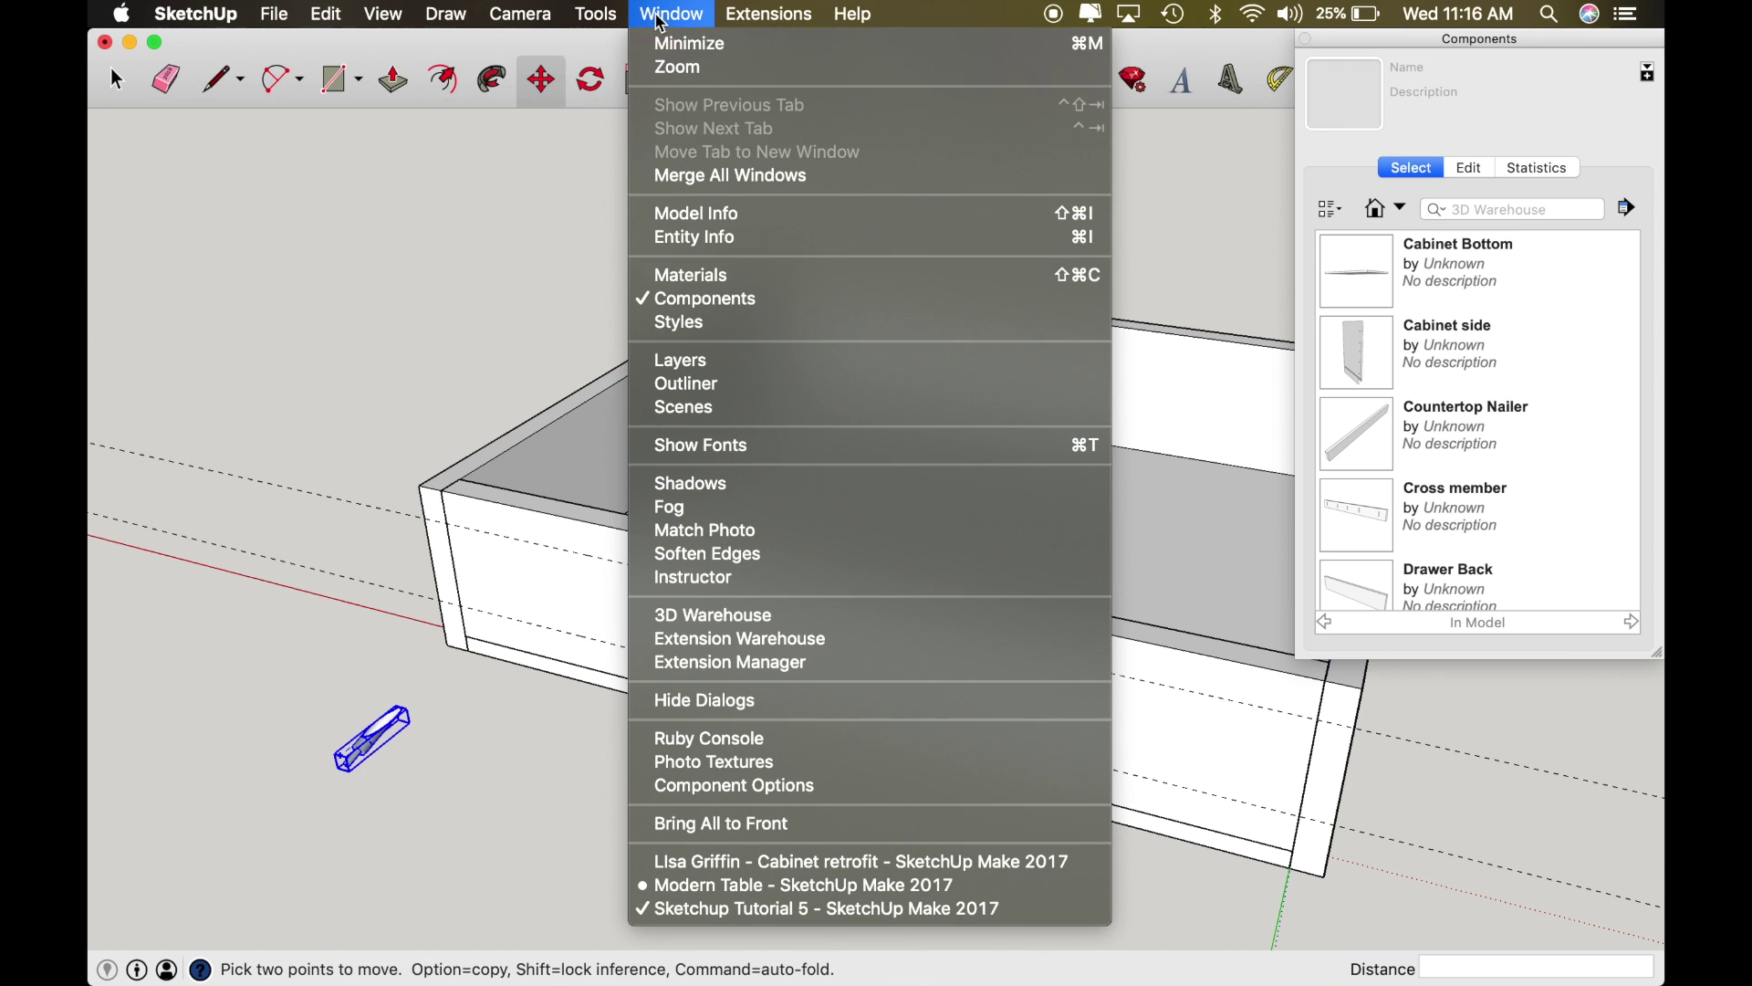
{"action": "left_click", "coordinate": [1464, 122]}
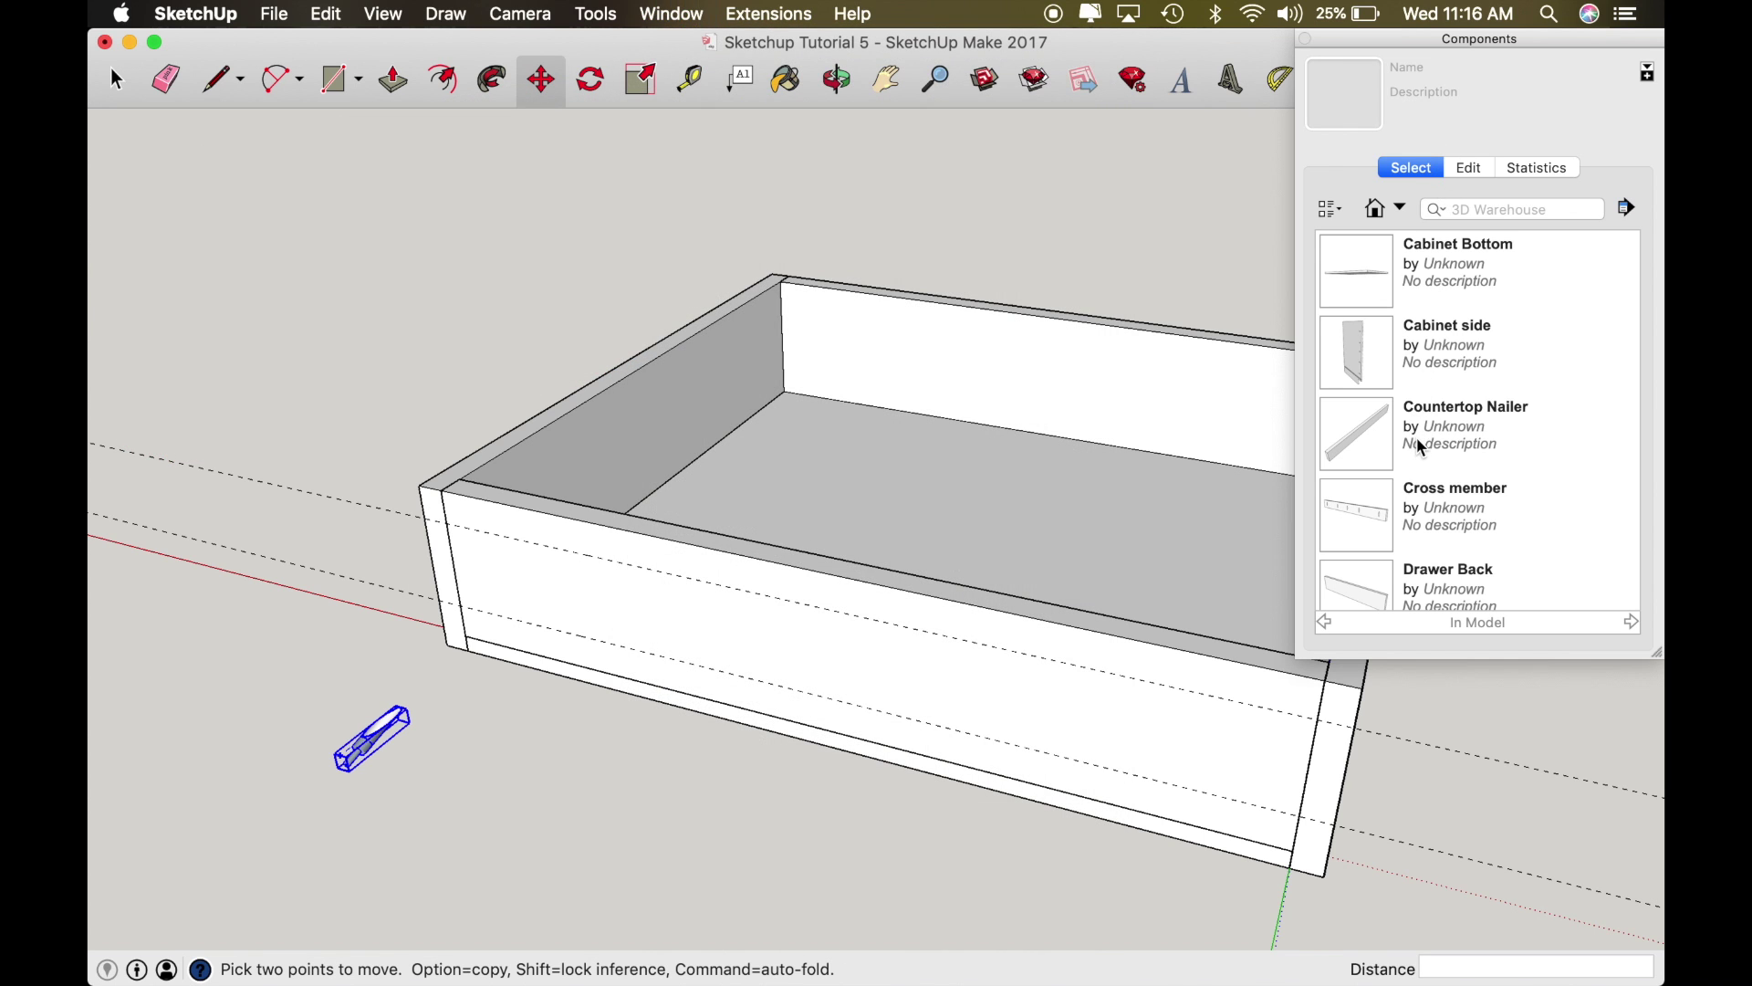
{"action": "scroll", "coordinate": [1416, 437], "scroll_direction": "down", "scroll_amount": 6}
{"action": "scroll", "coordinate": [1421, 445], "scroll_direction": "down", "scroll_amount": 2}
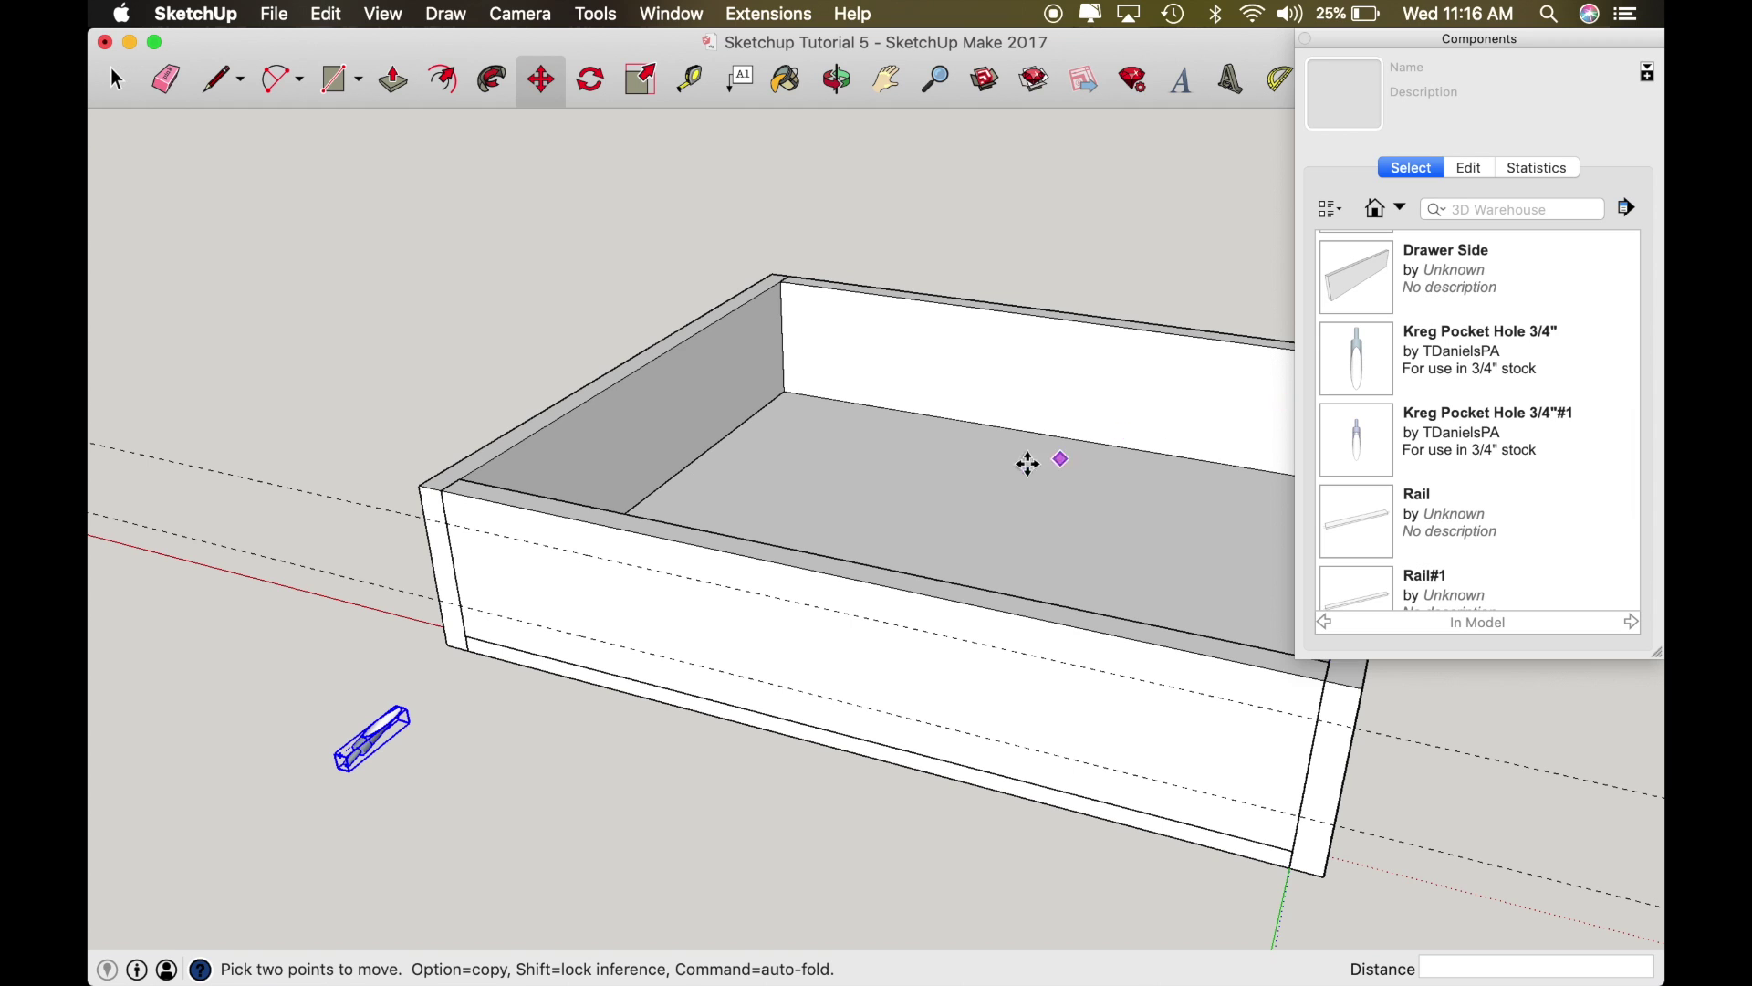
{"action": "scroll", "coordinate": [1025, 458], "scroll_direction": "down", "scroll_amount": 5}
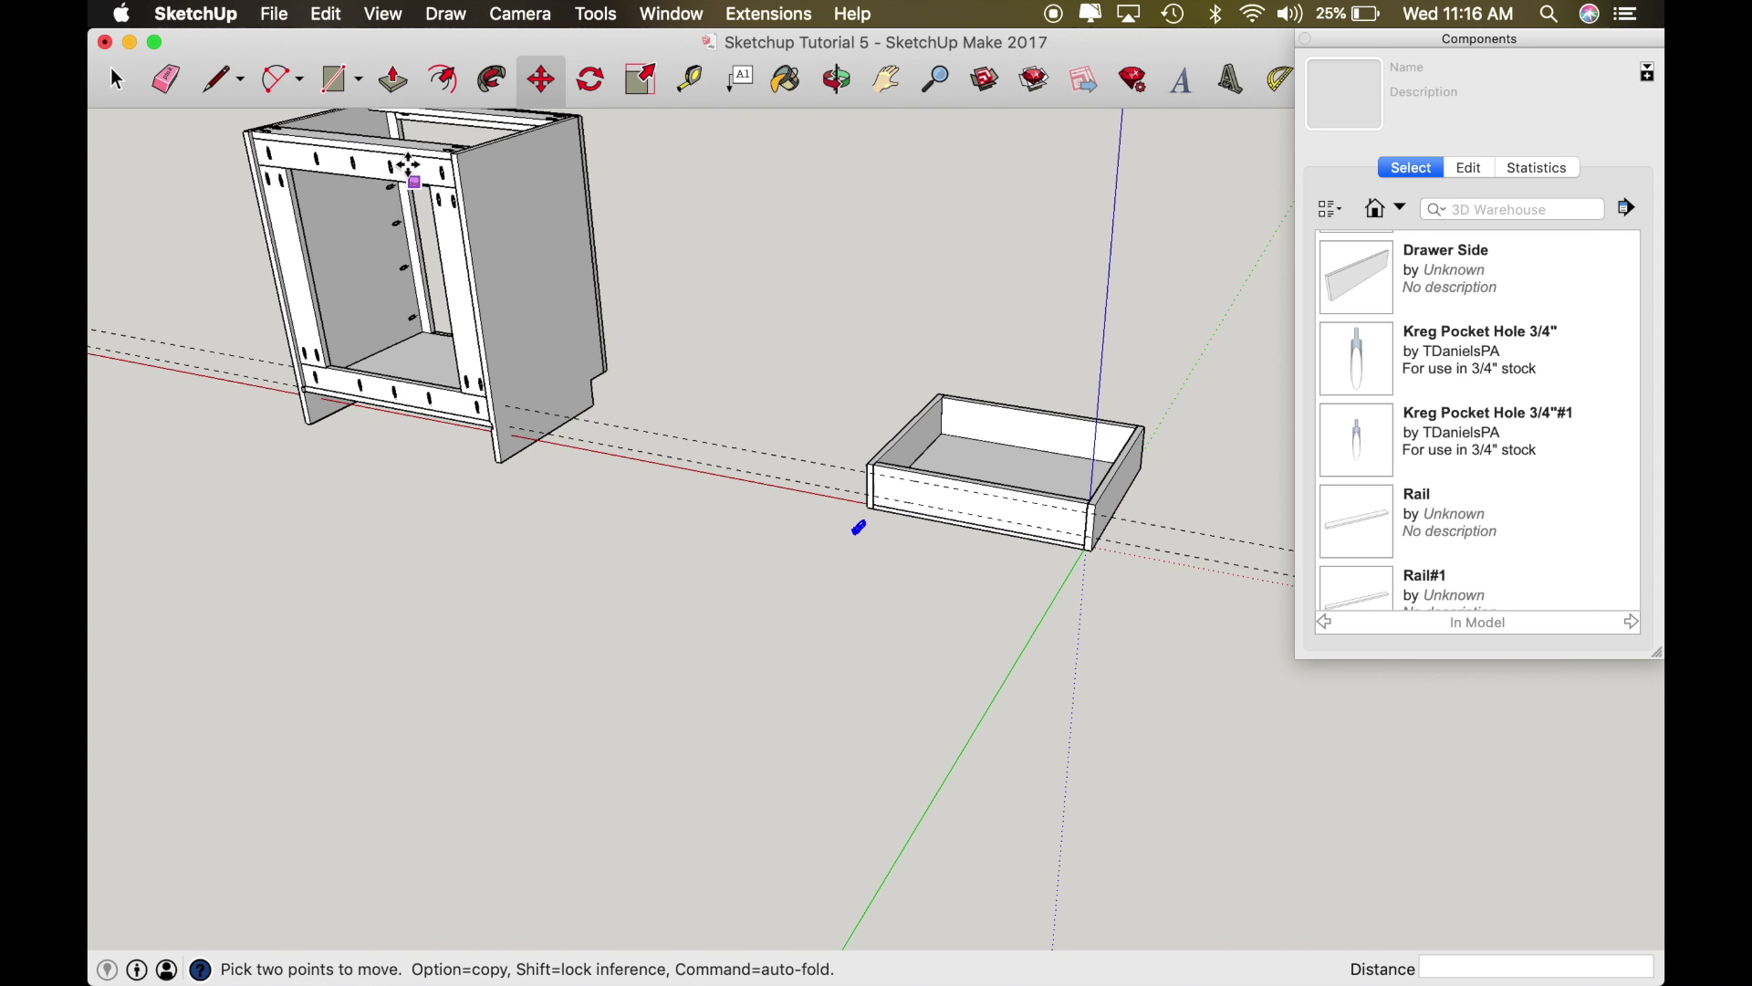
Step: Delete the duplicate component Kreg Pocket Hole 3/4"#1 from the model together with all its instances
{"action": "left_click", "coordinate": [1476, 445]}
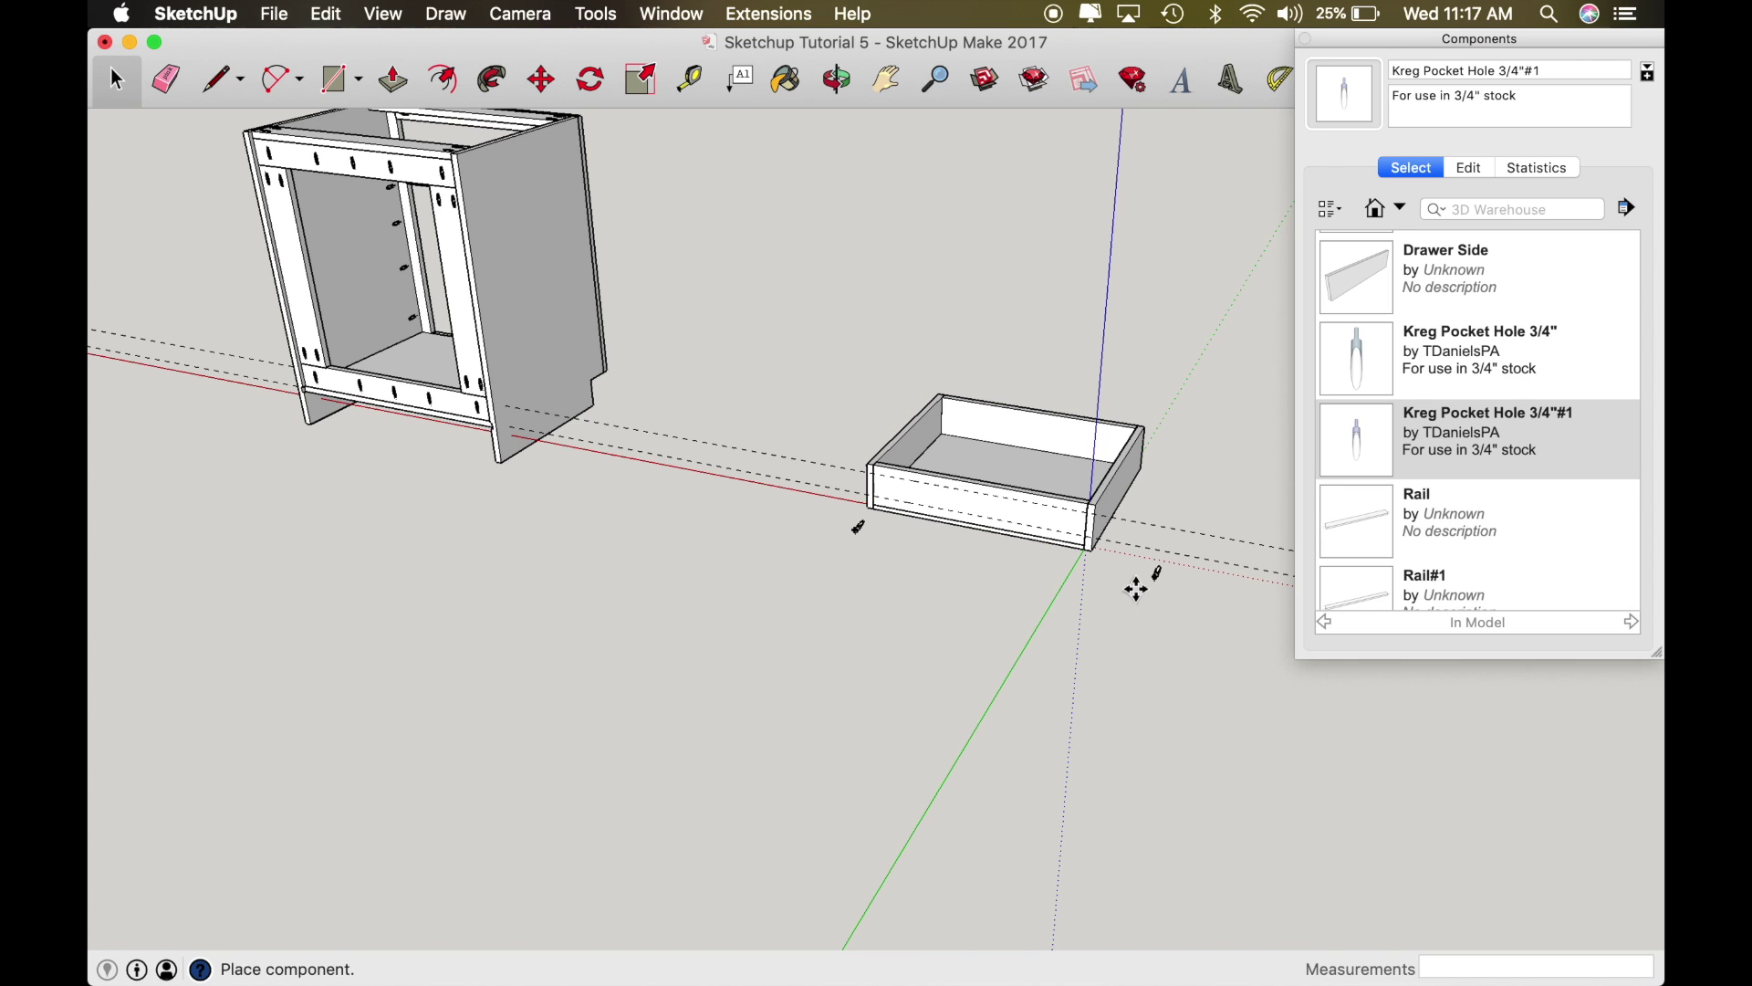
{"action": "left_click", "coordinate": [922, 605]}
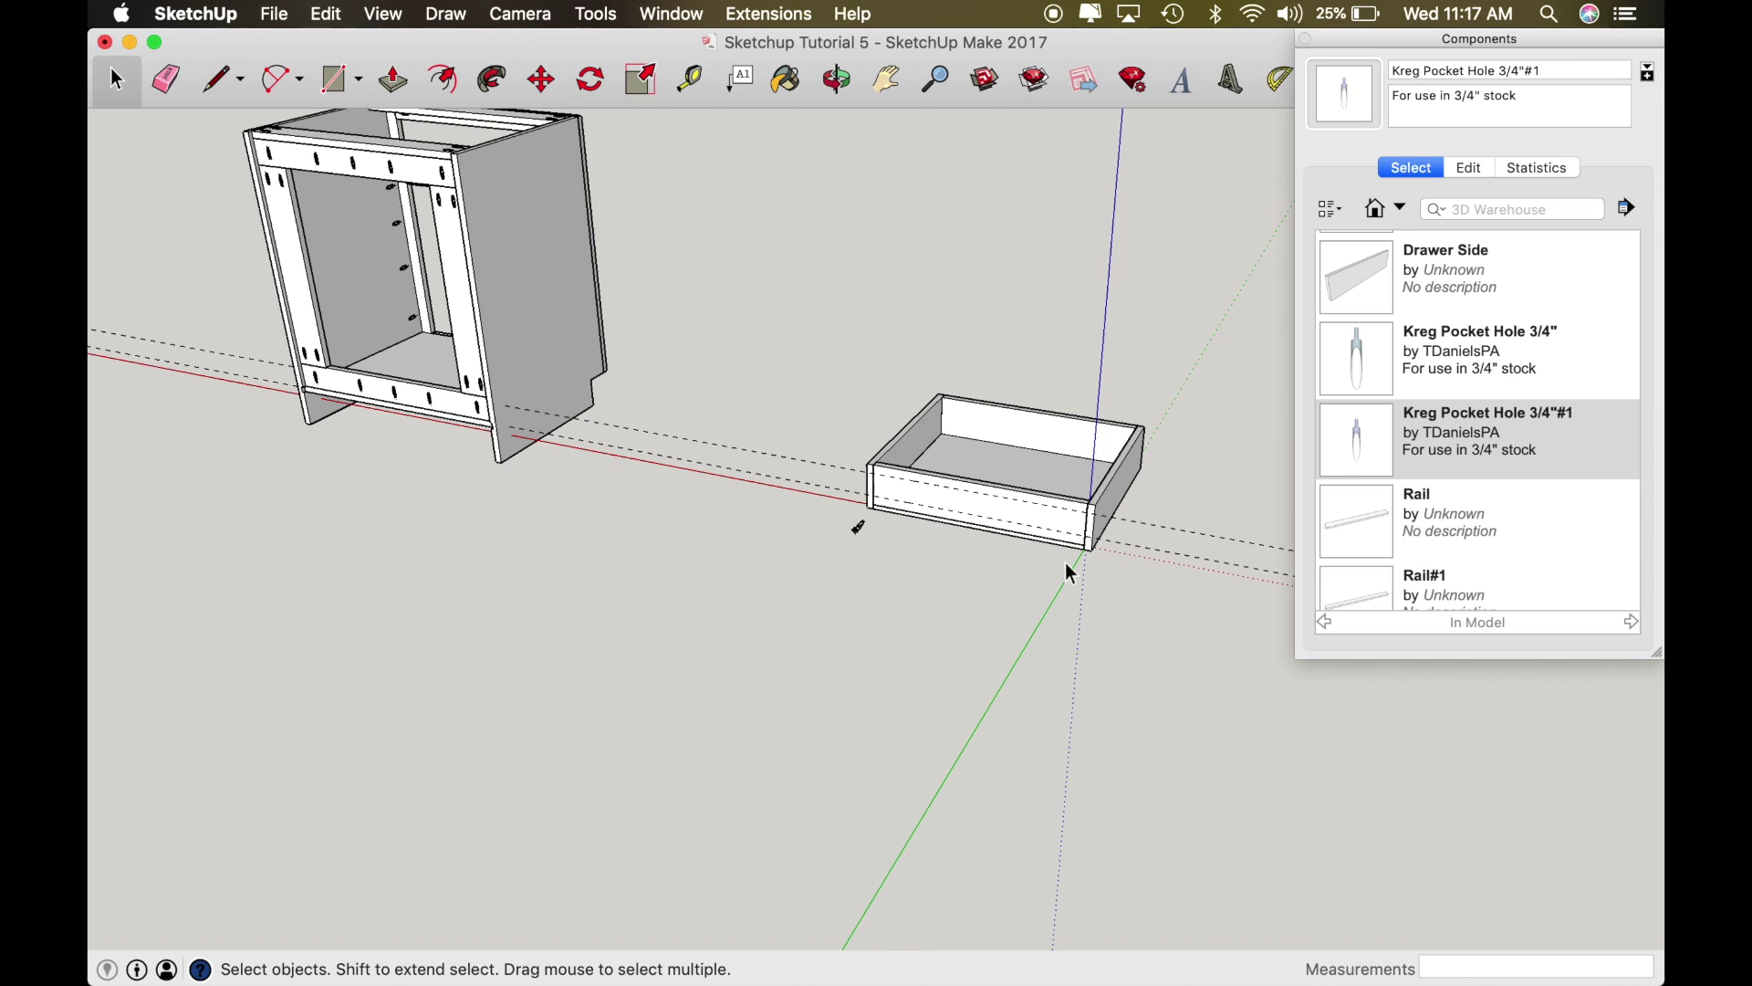
{"action": "right_click", "coordinate": [1449, 456]}
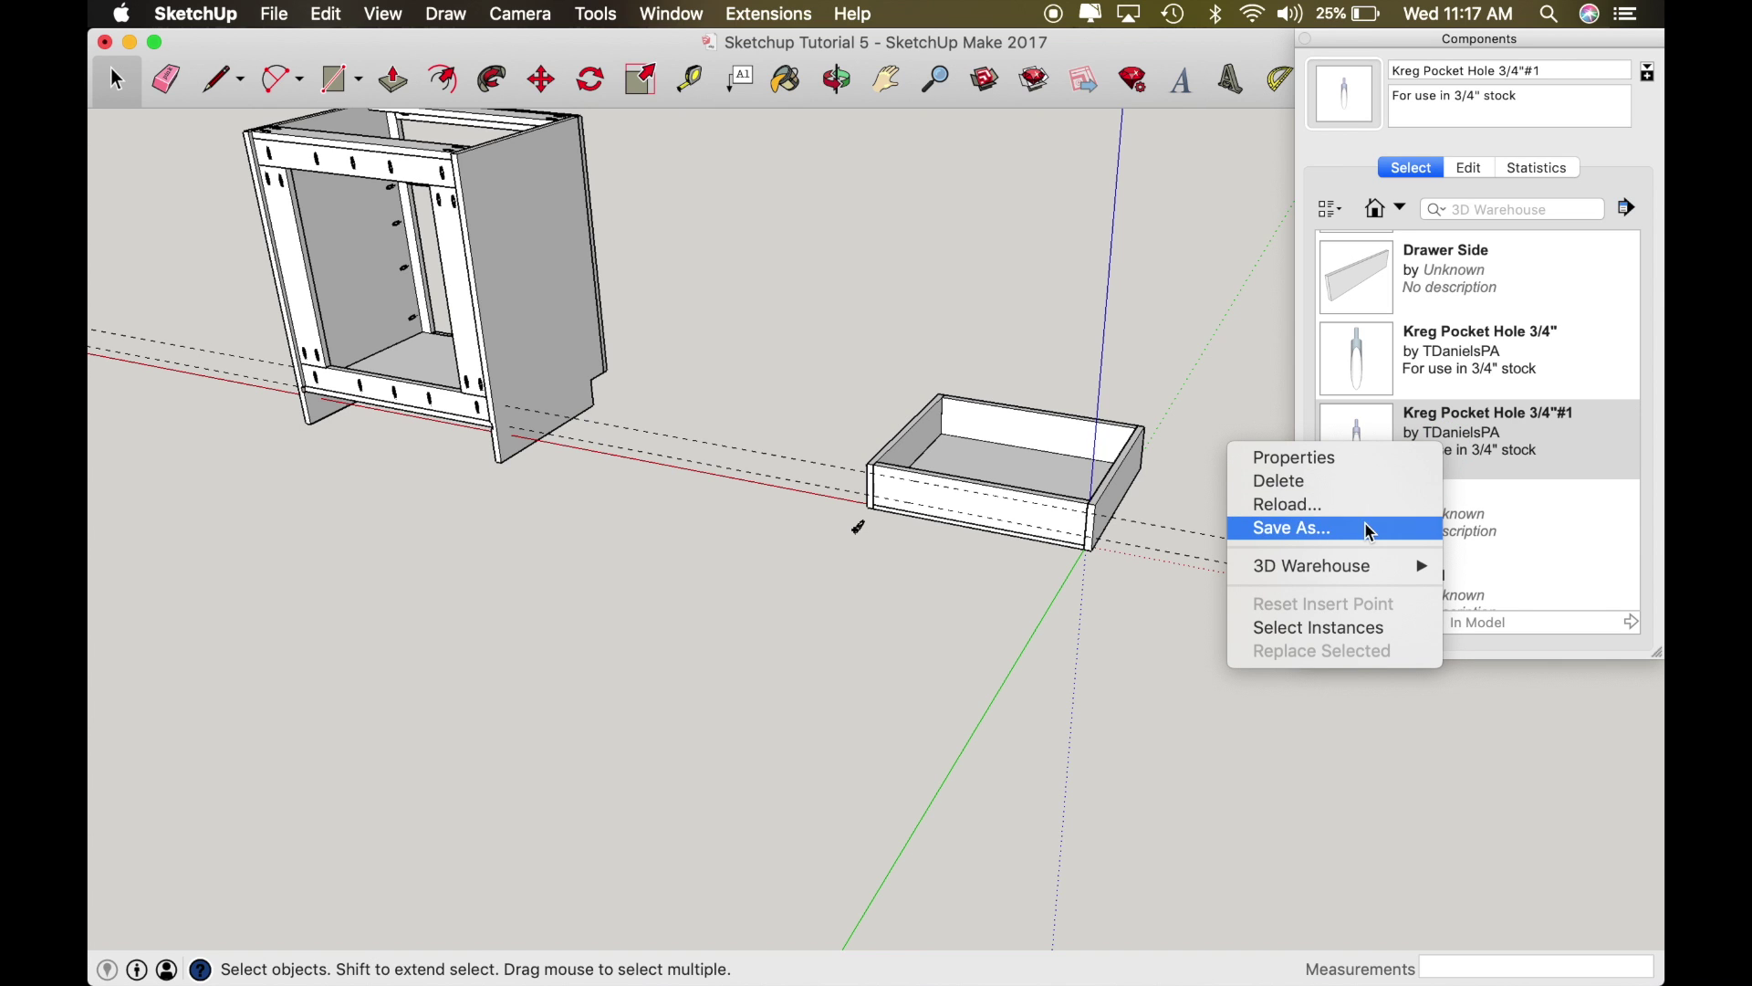
{"action": "left_click", "coordinate": [1357, 482]}
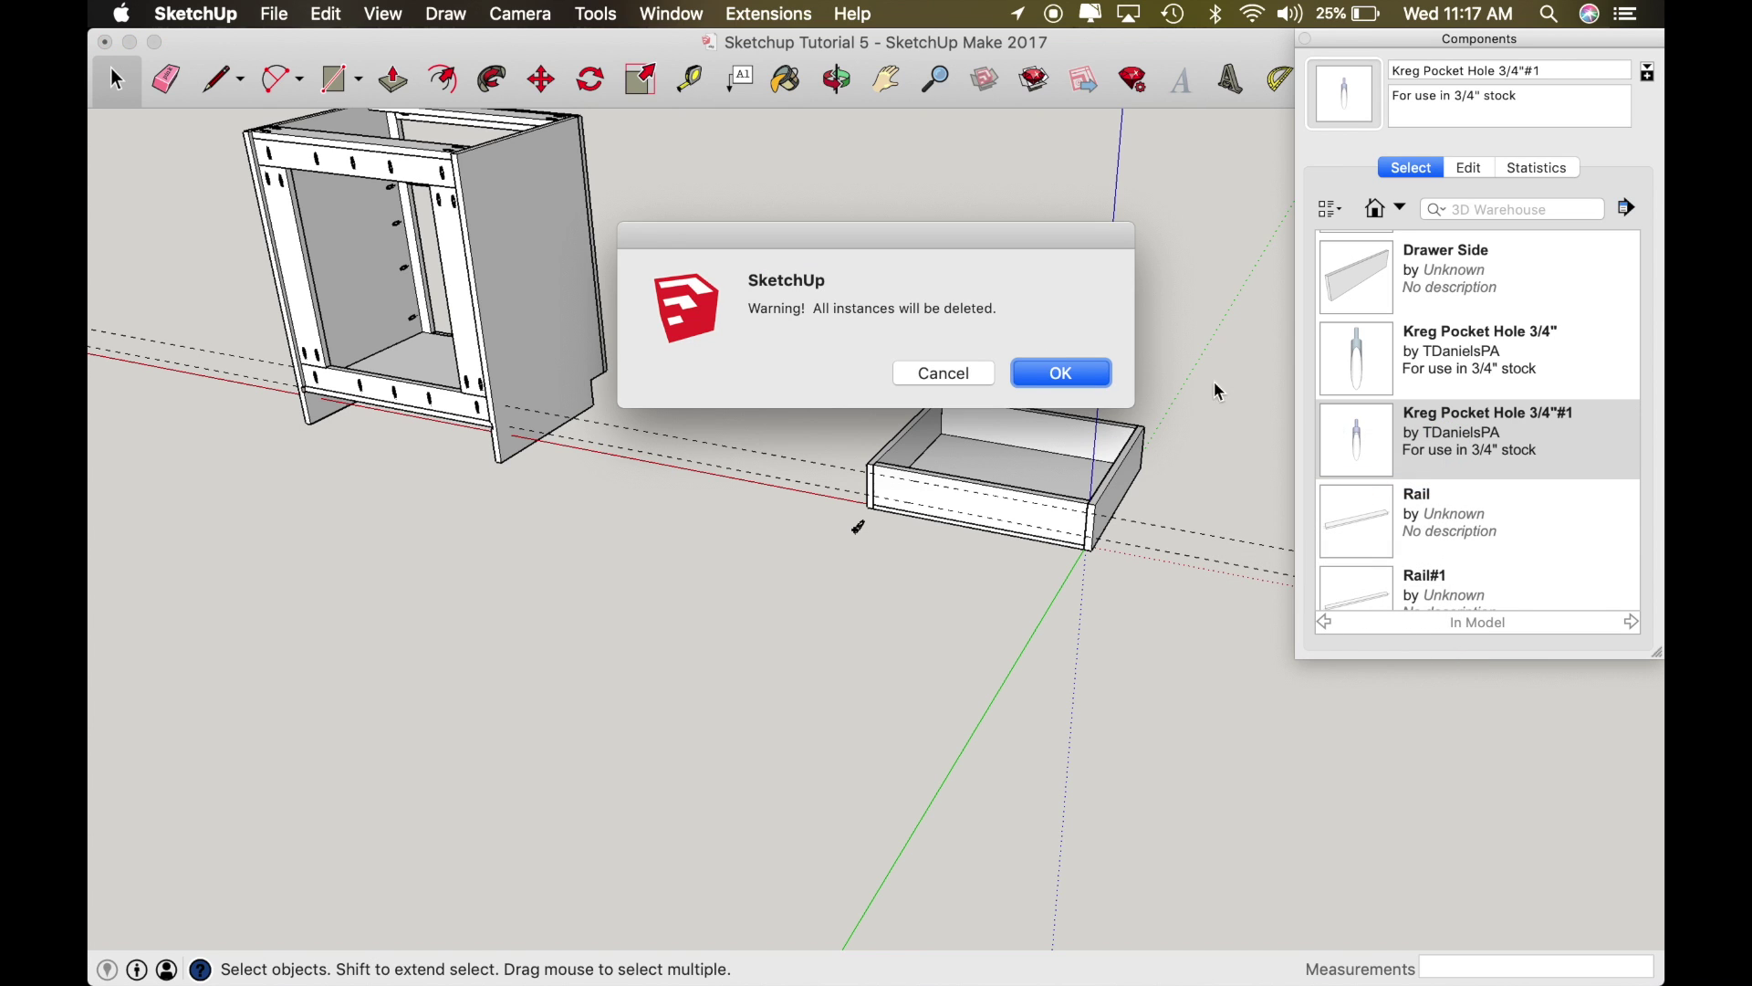
{"action": "left_click", "coordinate": [1038, 374]}
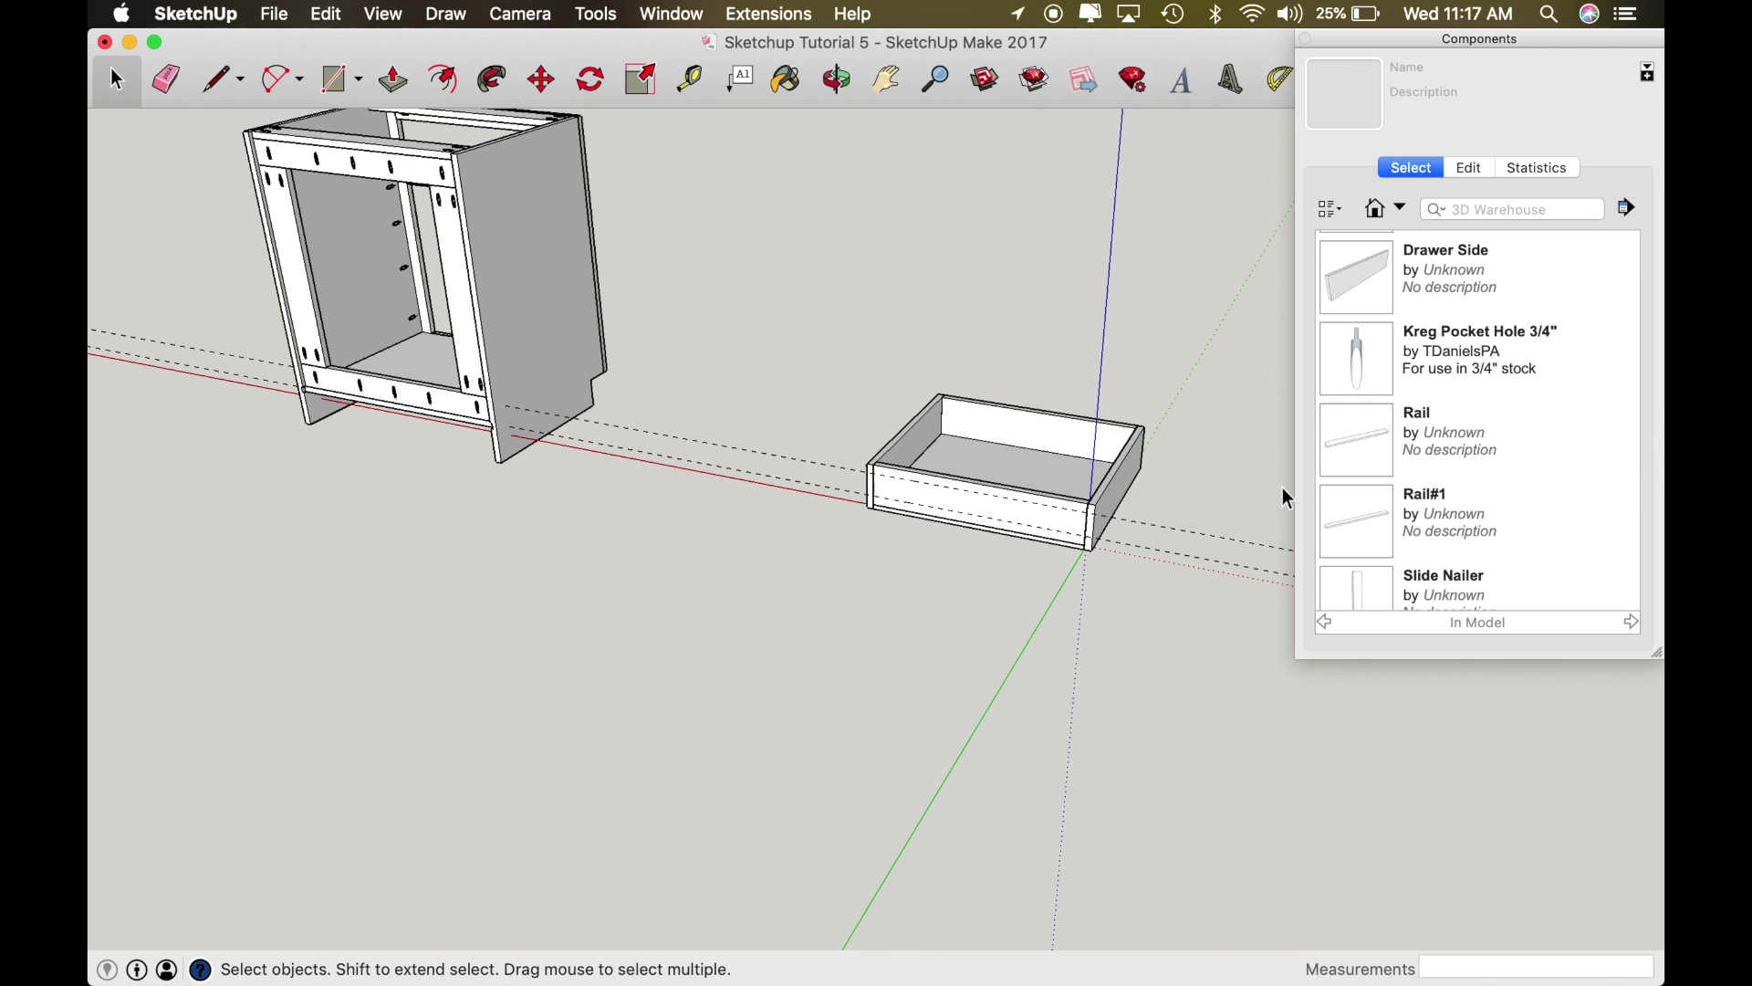
Step: Open the Drawer Back for editing and place a Kreg Pocket Hole 3/4" on its face at the upper guide, near the left end
{"action": "scroll", "coordinate": [1420, 491], "scroll_direction": "down", "scroll_amount": 2}
{"action": "scroll", "coordinate": [1420, 491], "scroll_direction": "up", "scroll_amount": 3}
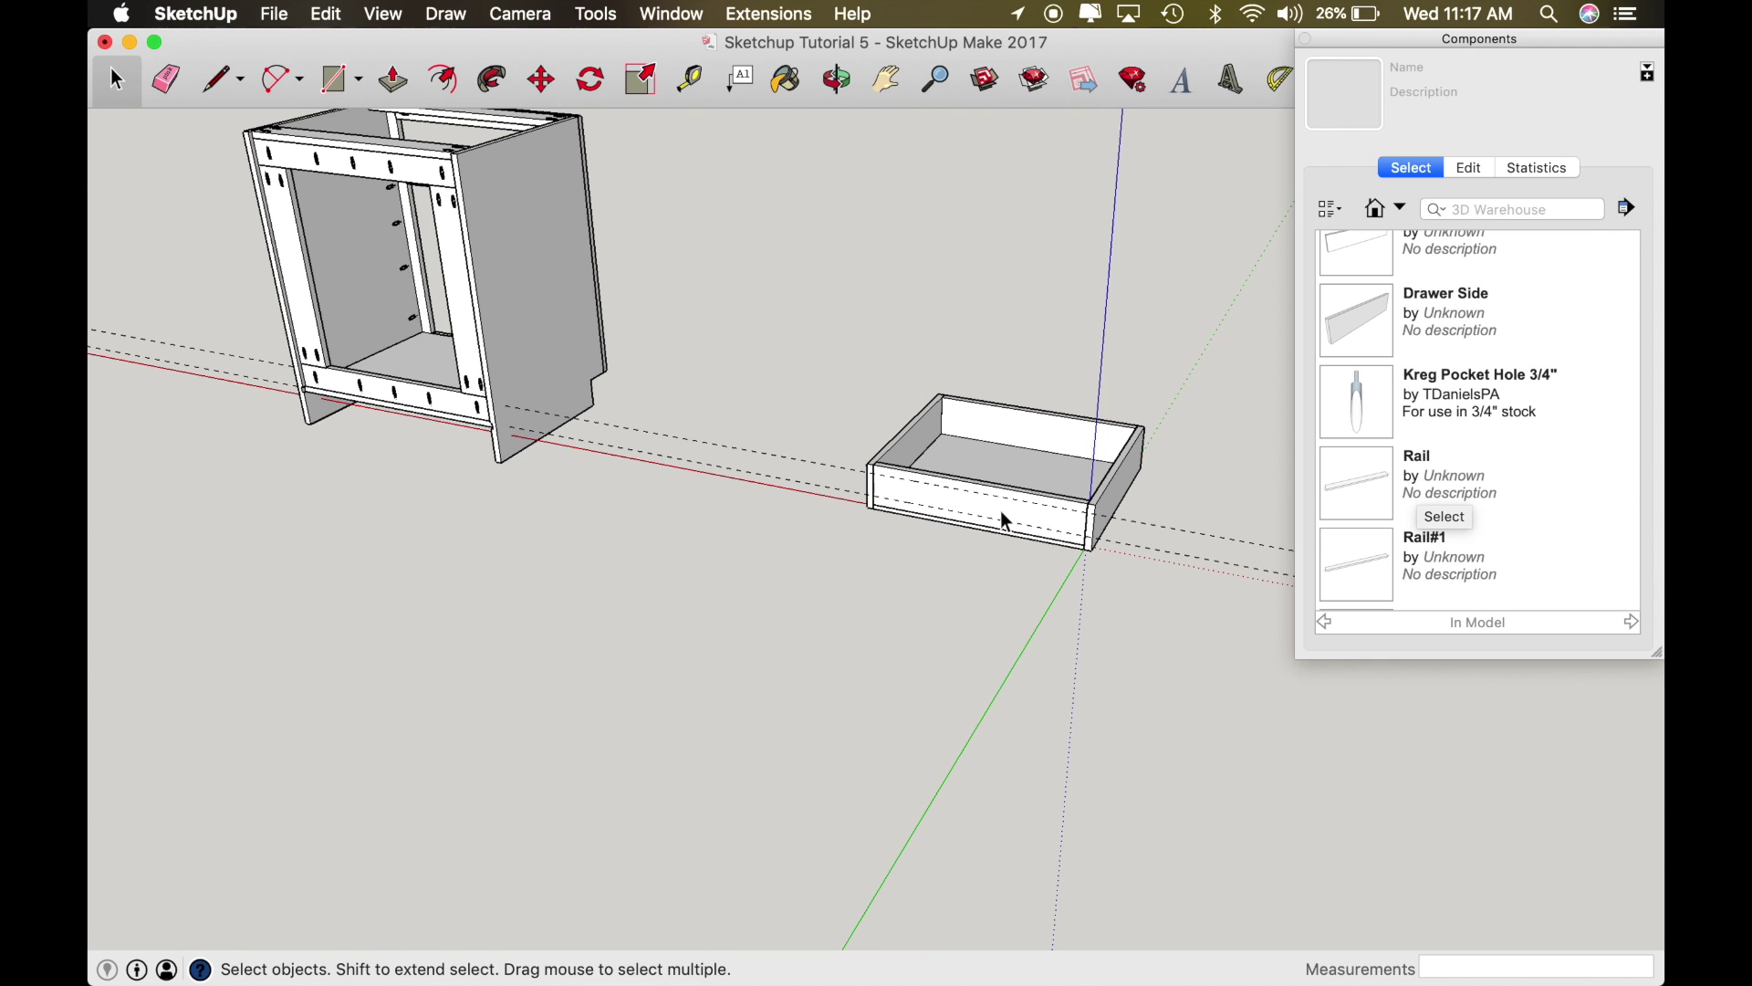
{"action": "double_click", "coordinate": [941, 494]}
{"action": "left_click", "coordinate": [941, 494]}
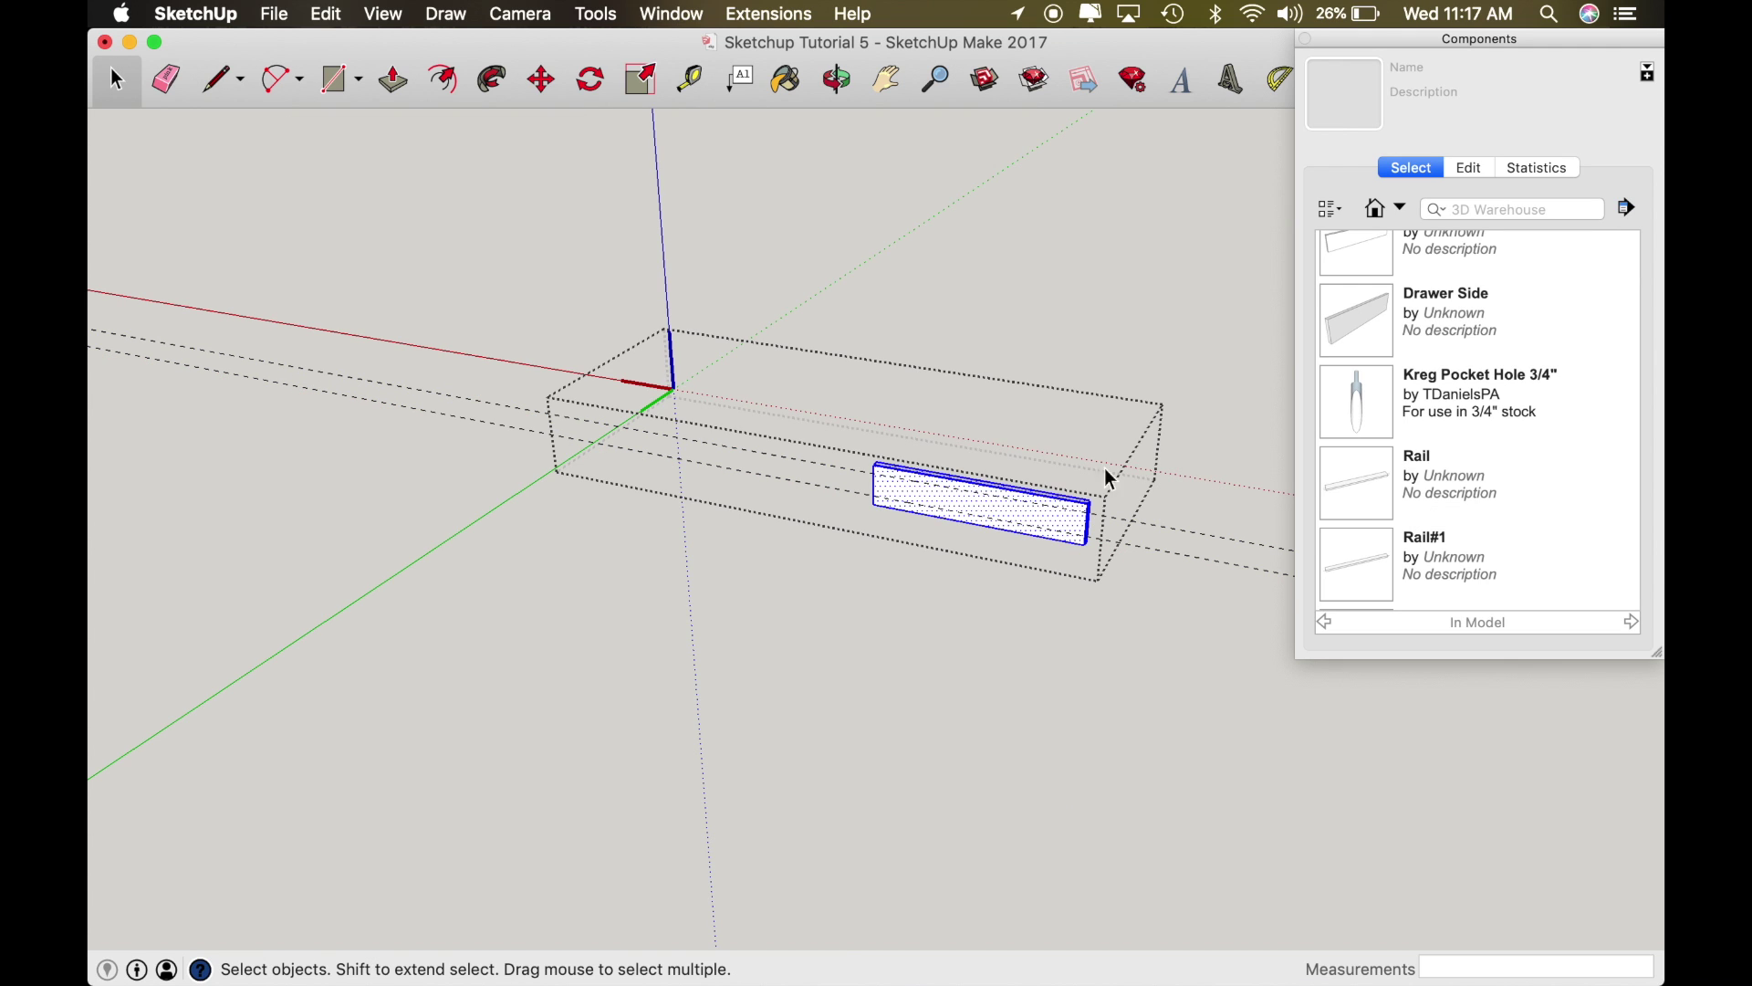
{"action": "left_click", "coordinate": [1448, 400]}
{"action": "scroll", "coordinate": [880, 484], "scroll_direction": "up", "scroll_amount": 6}
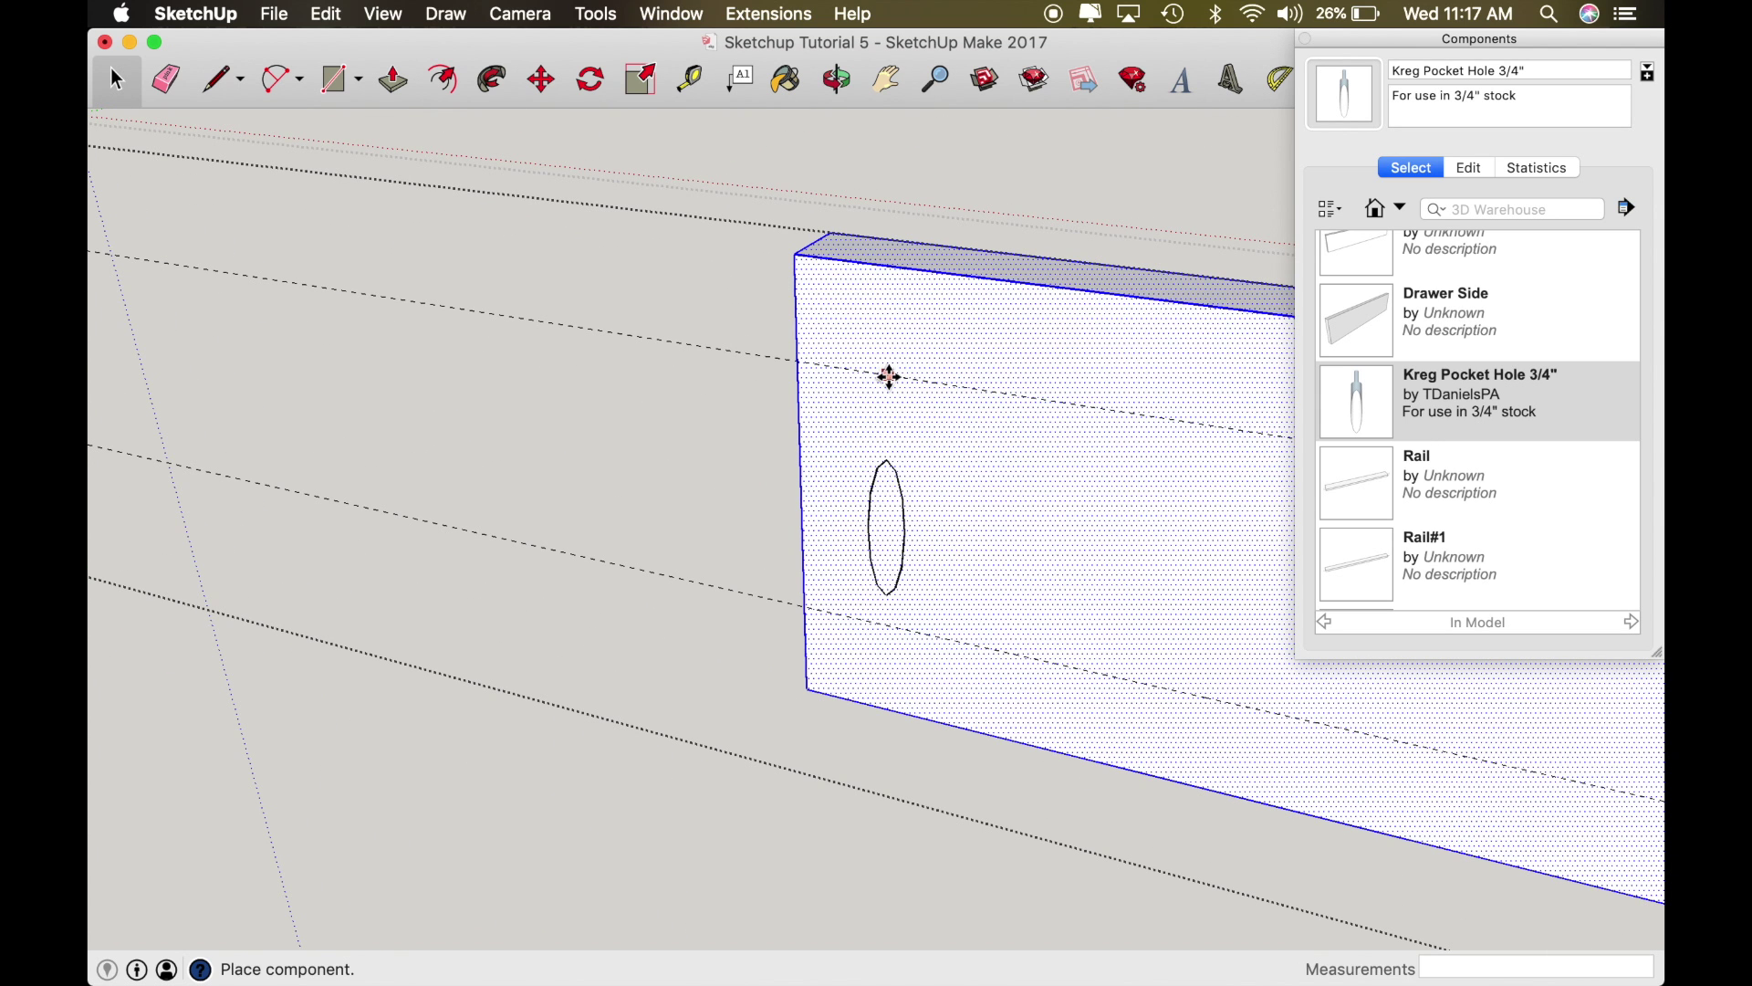
{"action": "left_click", "coordinate": [887, 376]}
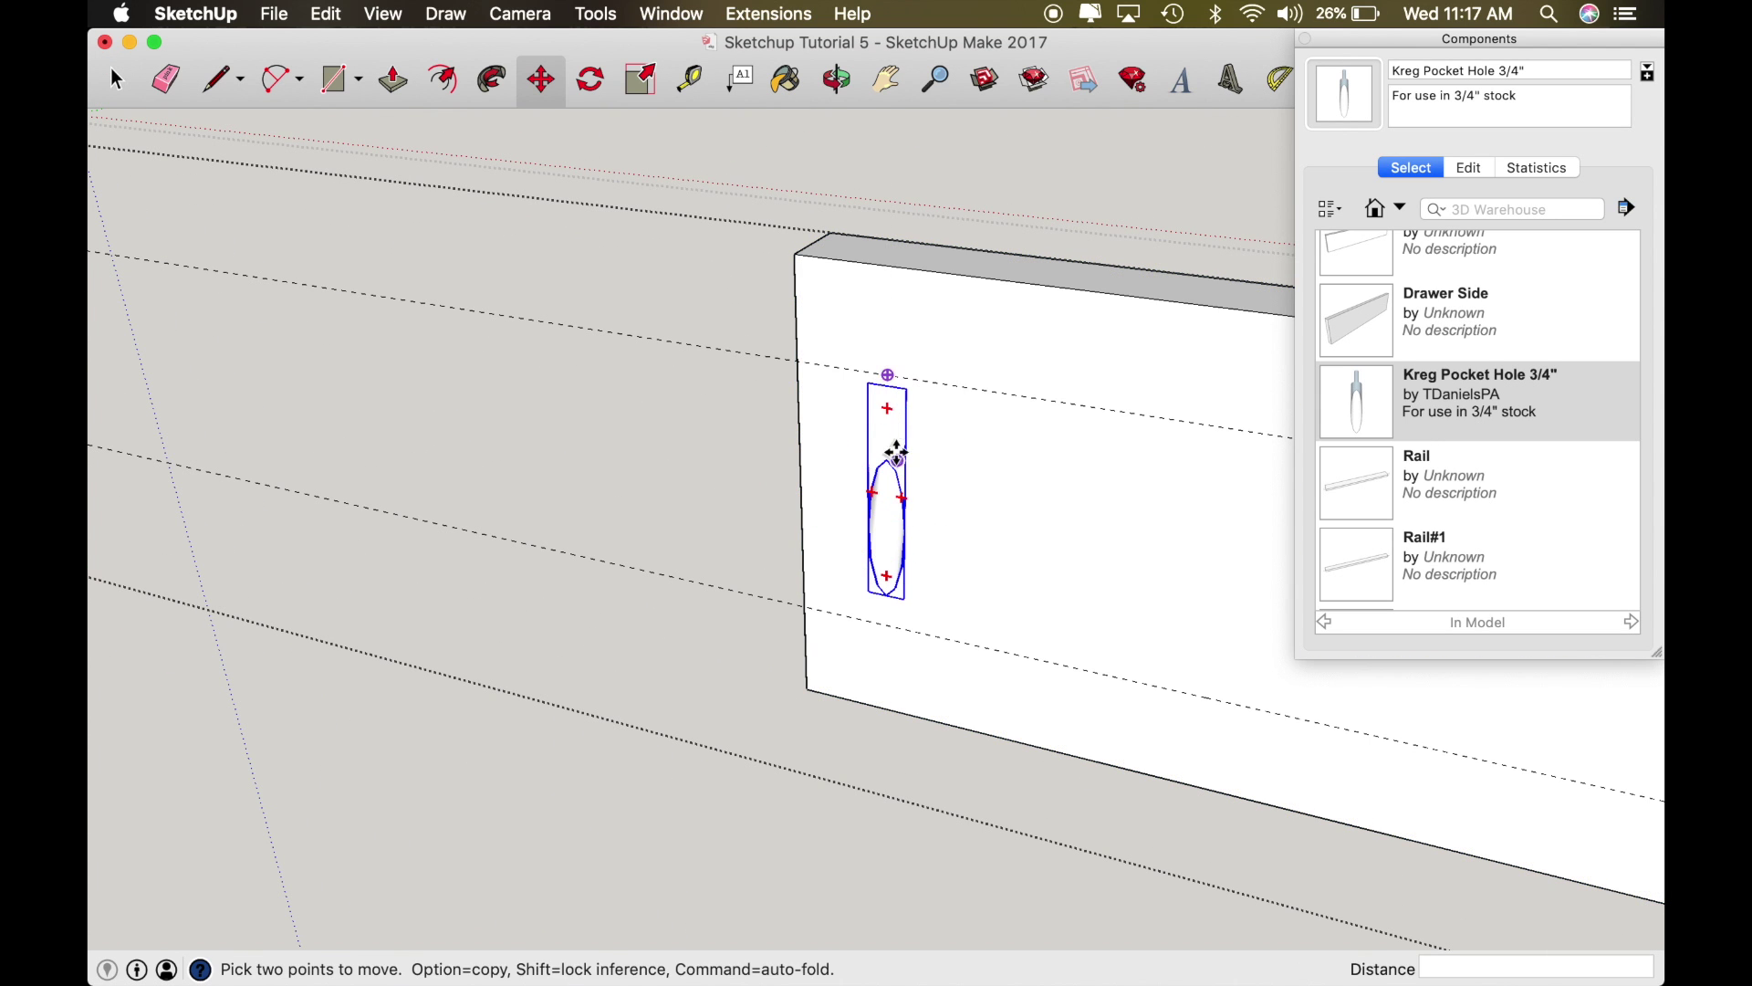
Step: Rotate the pocket hole to point at the Drawer Back's left end and move its tip onto the upper guide at that edge
{"action": "left_click", "coordinate": [886, 406]}
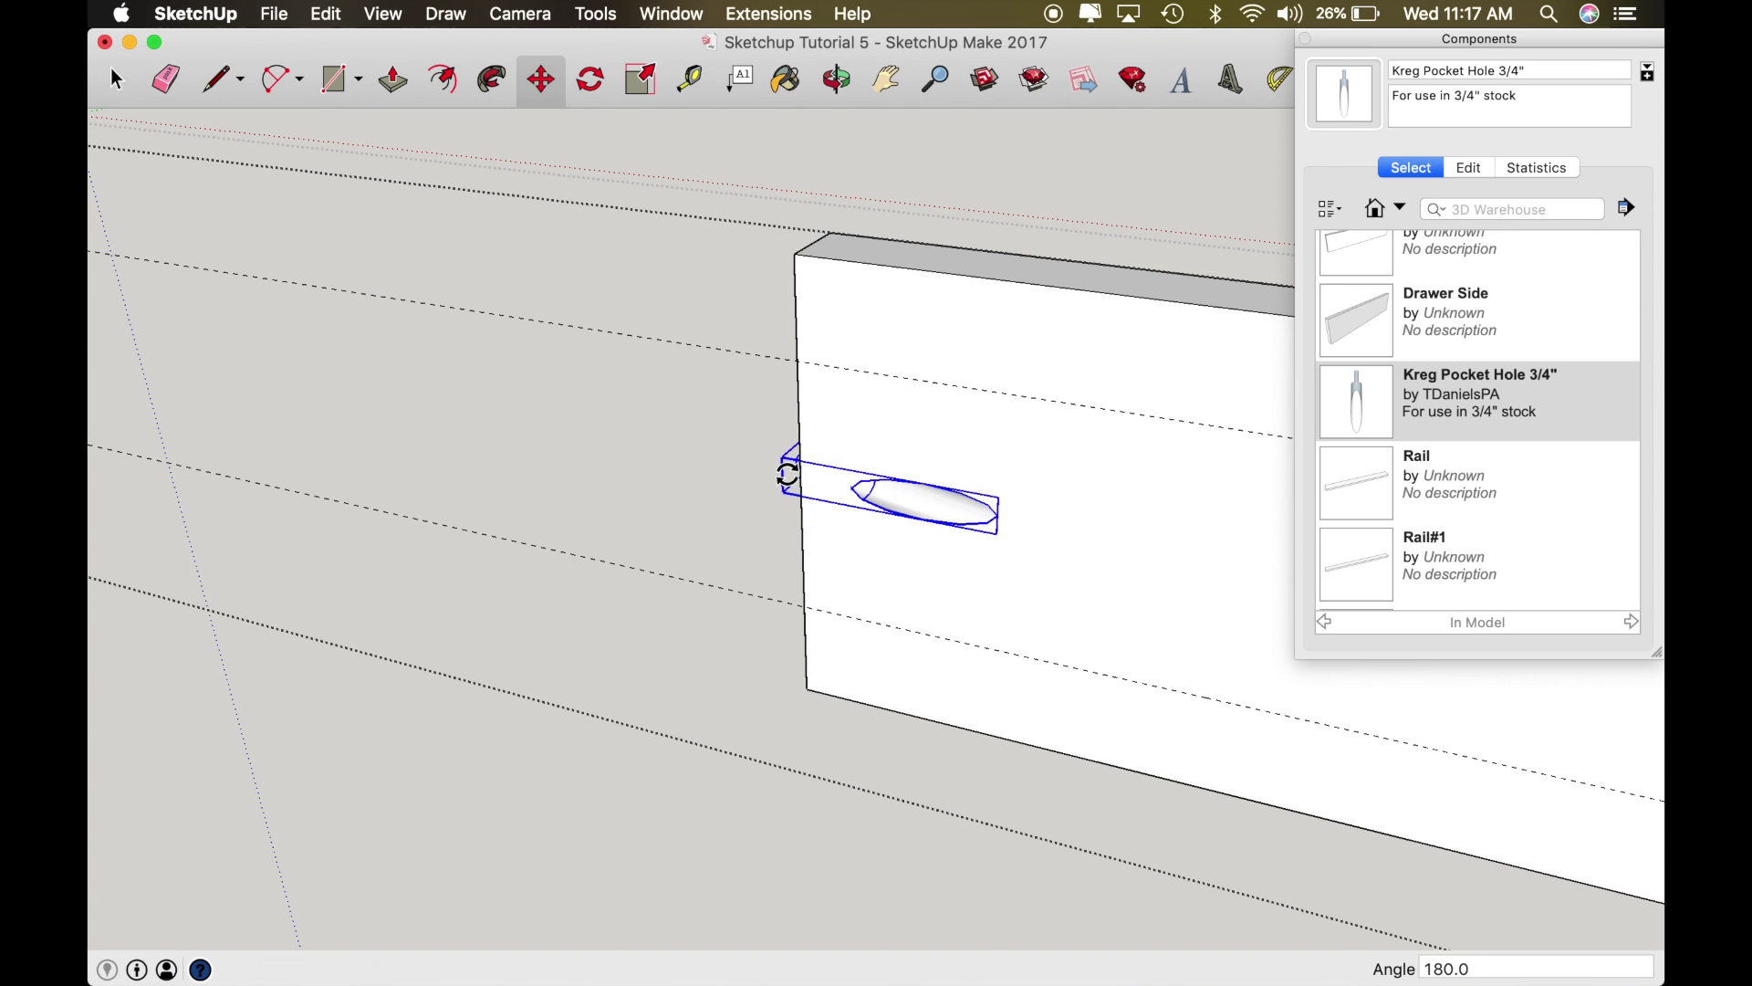
{"action": "left_click", "coordinate": [794, 477]}
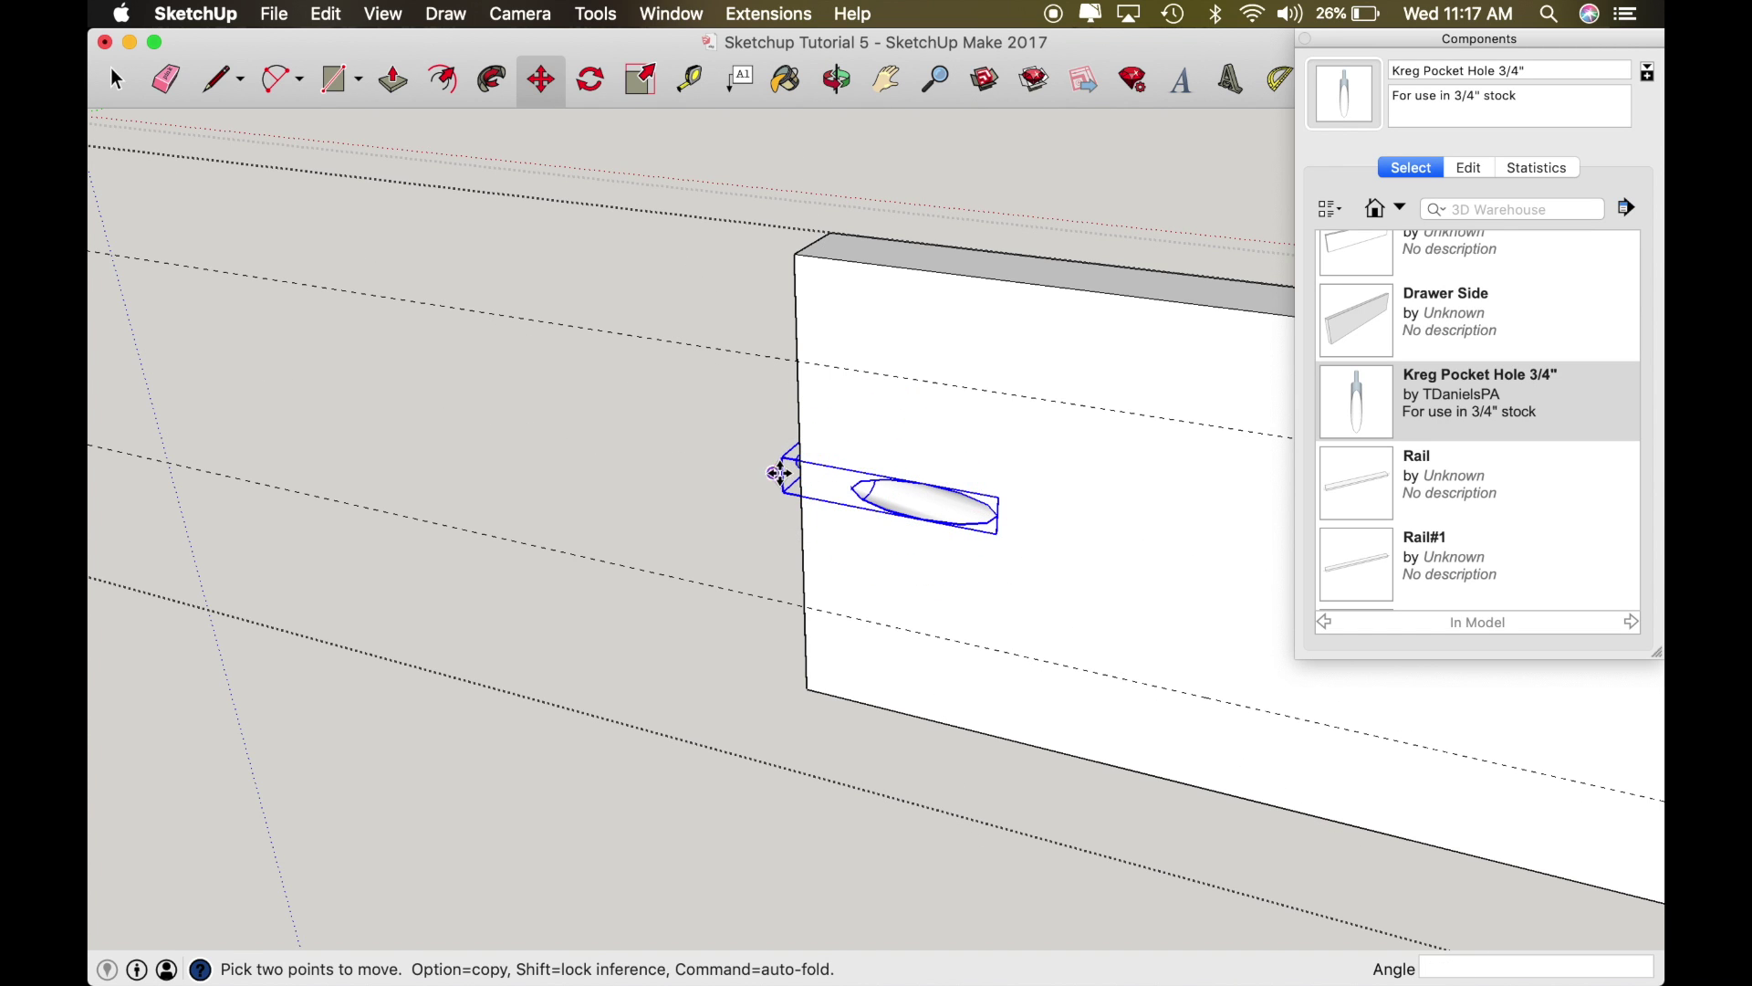
{"action": "left_click", "coordinate": [775, 474]}
{"action": "key", "text": "q"}
{"action": "key", "text": "m"}
Step: Copy the pocket hole 2 5/8 inches down to where the lower guide meets the Drawer Back's left end
{"action": "key", "text": "alt"}
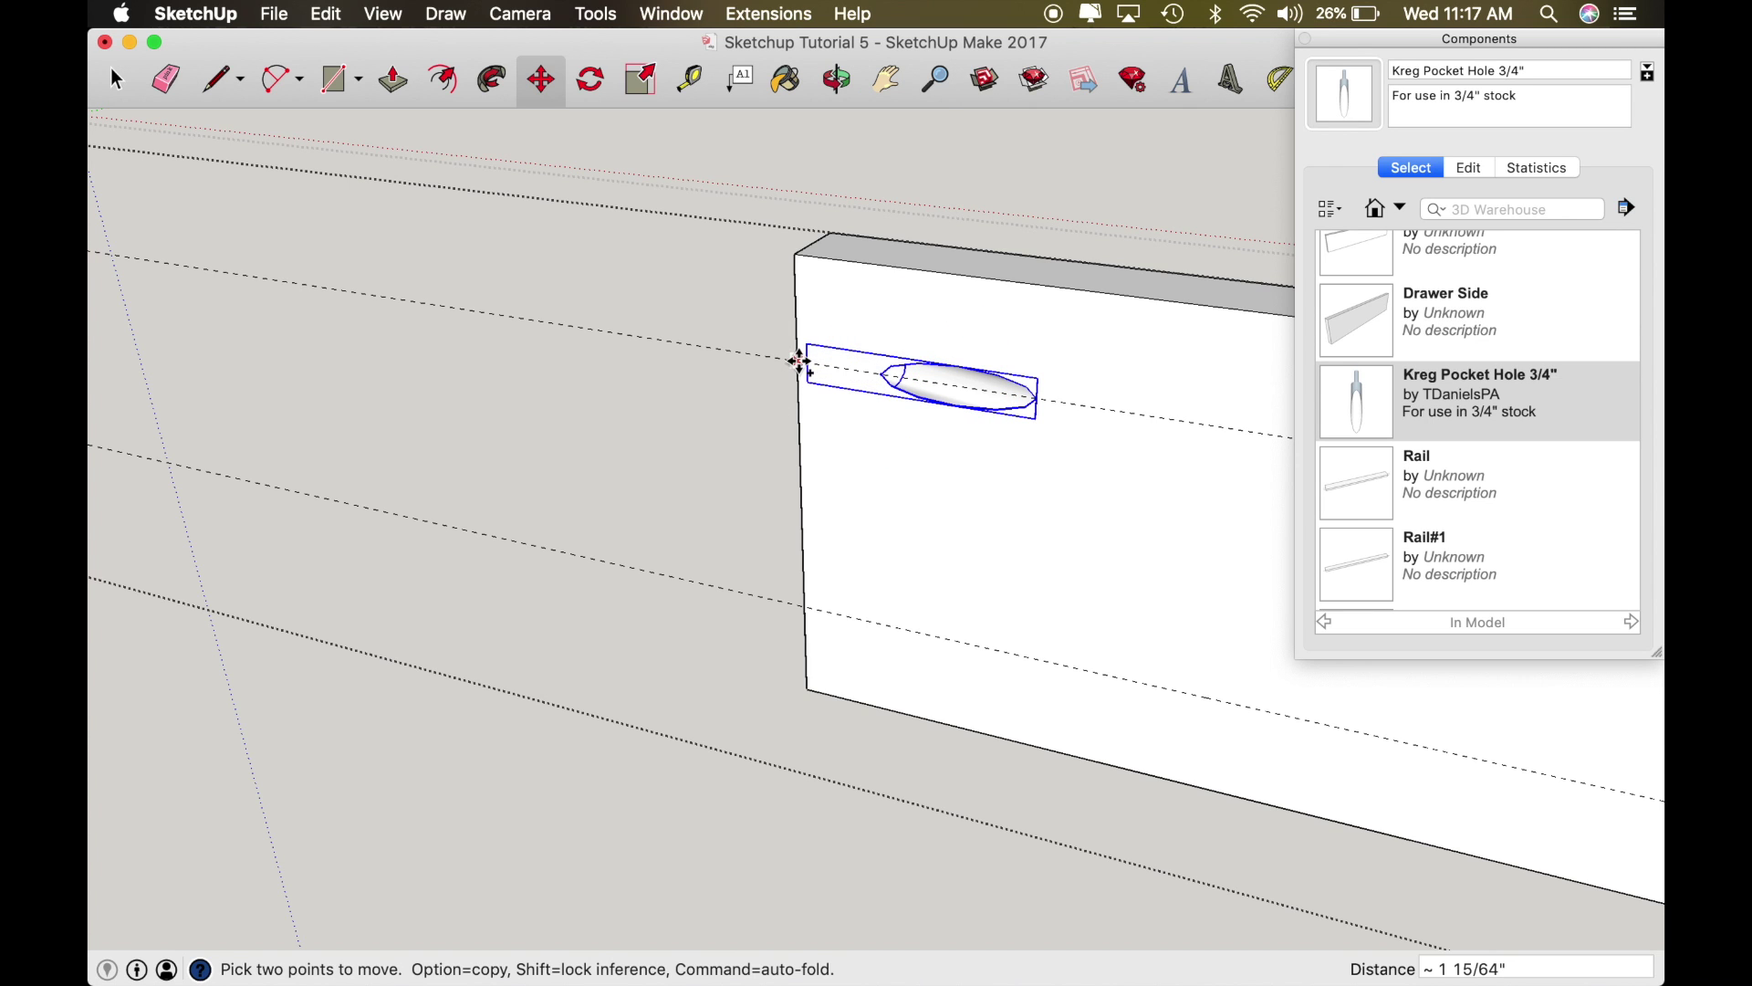
{"action": "left_click", "coordinate": [799, 360]}
{"action": "left_click", "coordinate": [805, 602]}
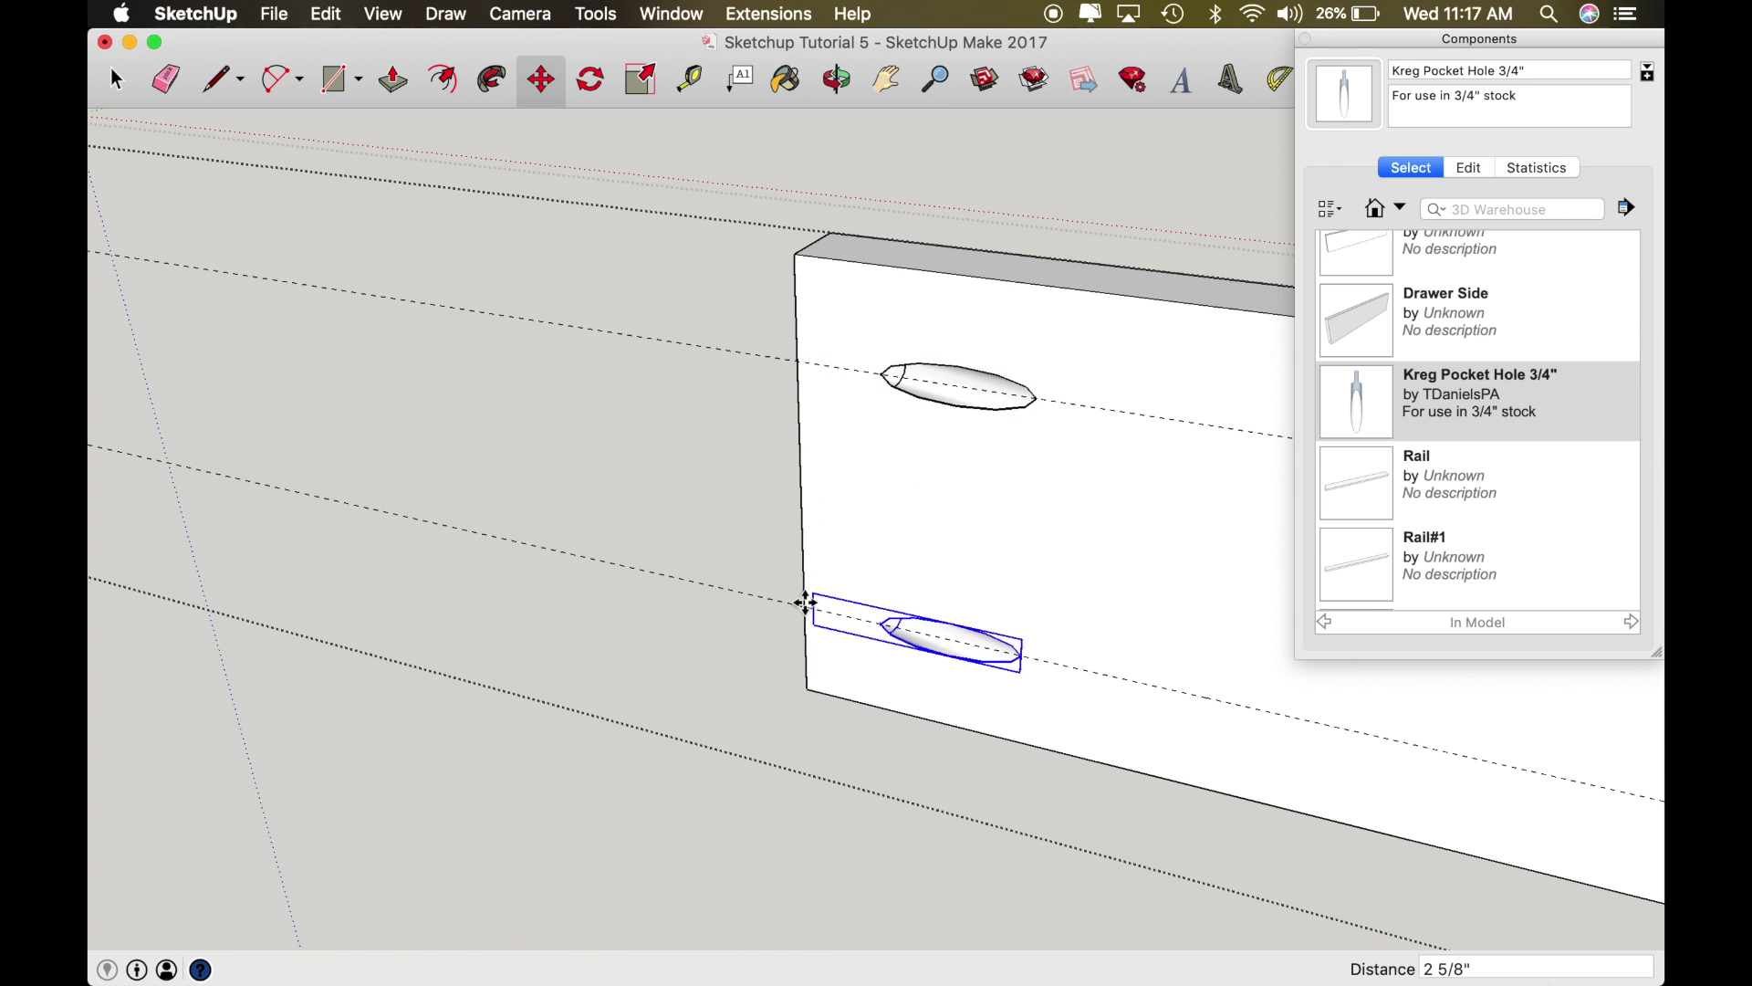
Step: Select both pocket holes and copy them along the guides, further in from the Drawer Back's left end
{"action": "key", "text": "space"}
{"action": "left_click", "coordinate": [918, 399], "text": "shift"}
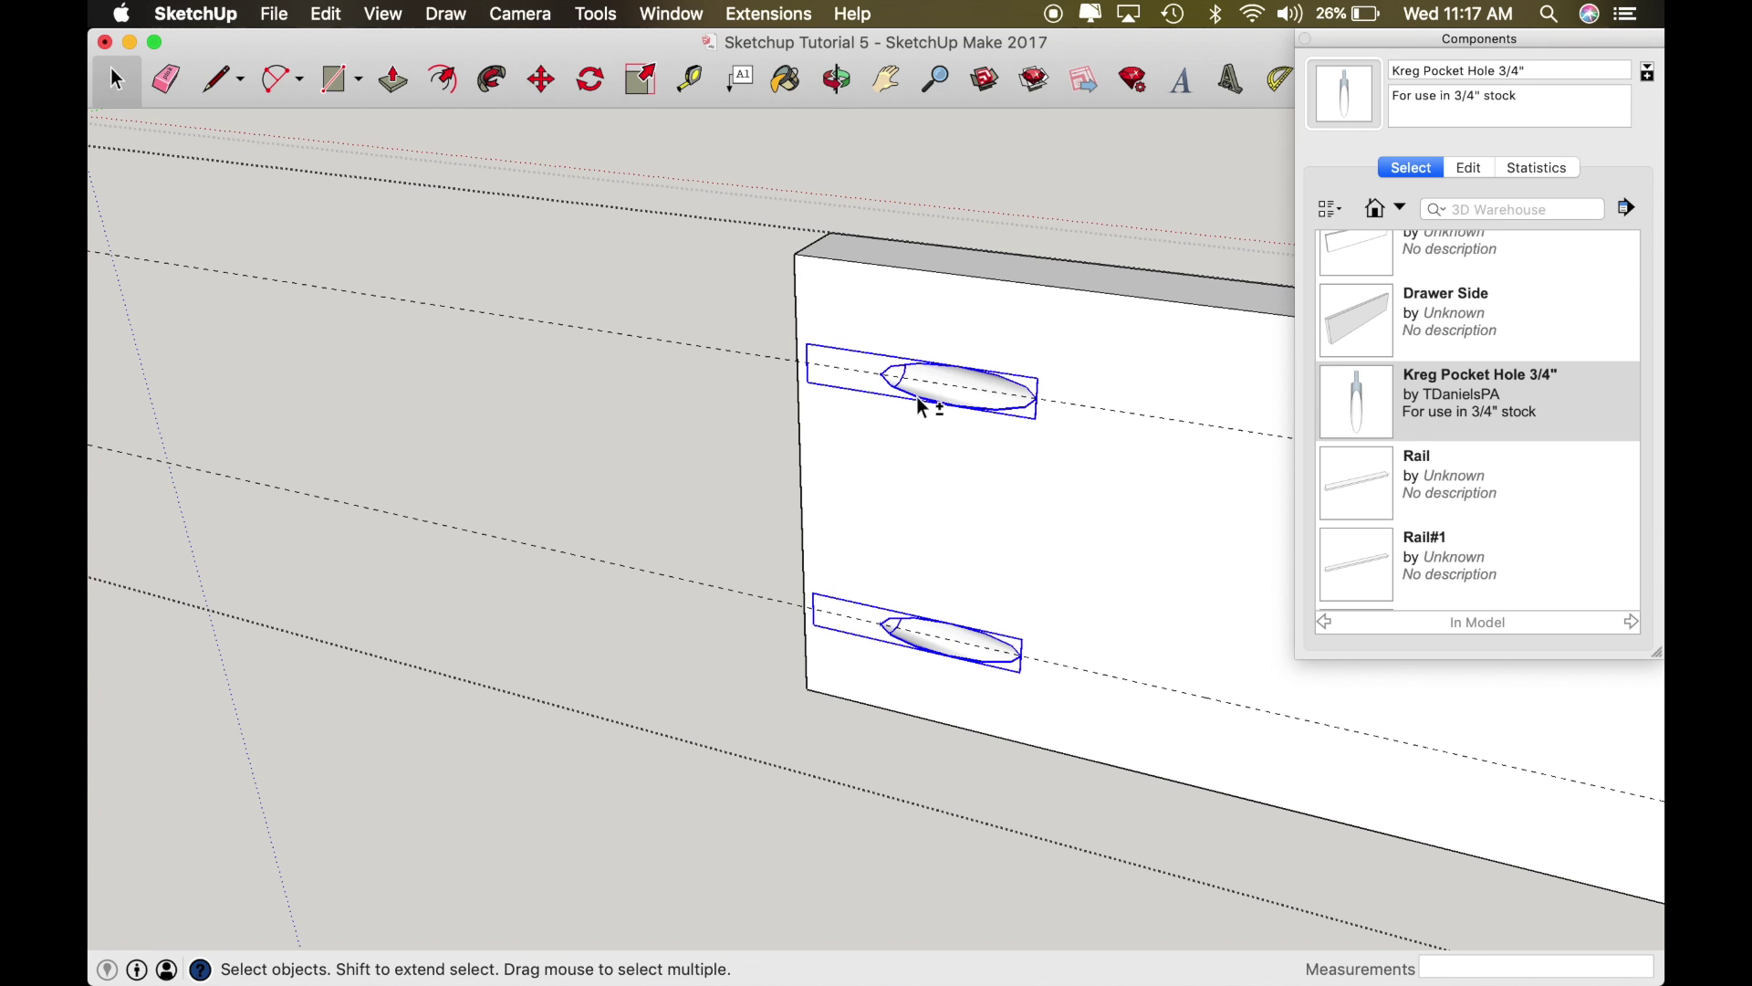
{"action": "key", "text": "m"}
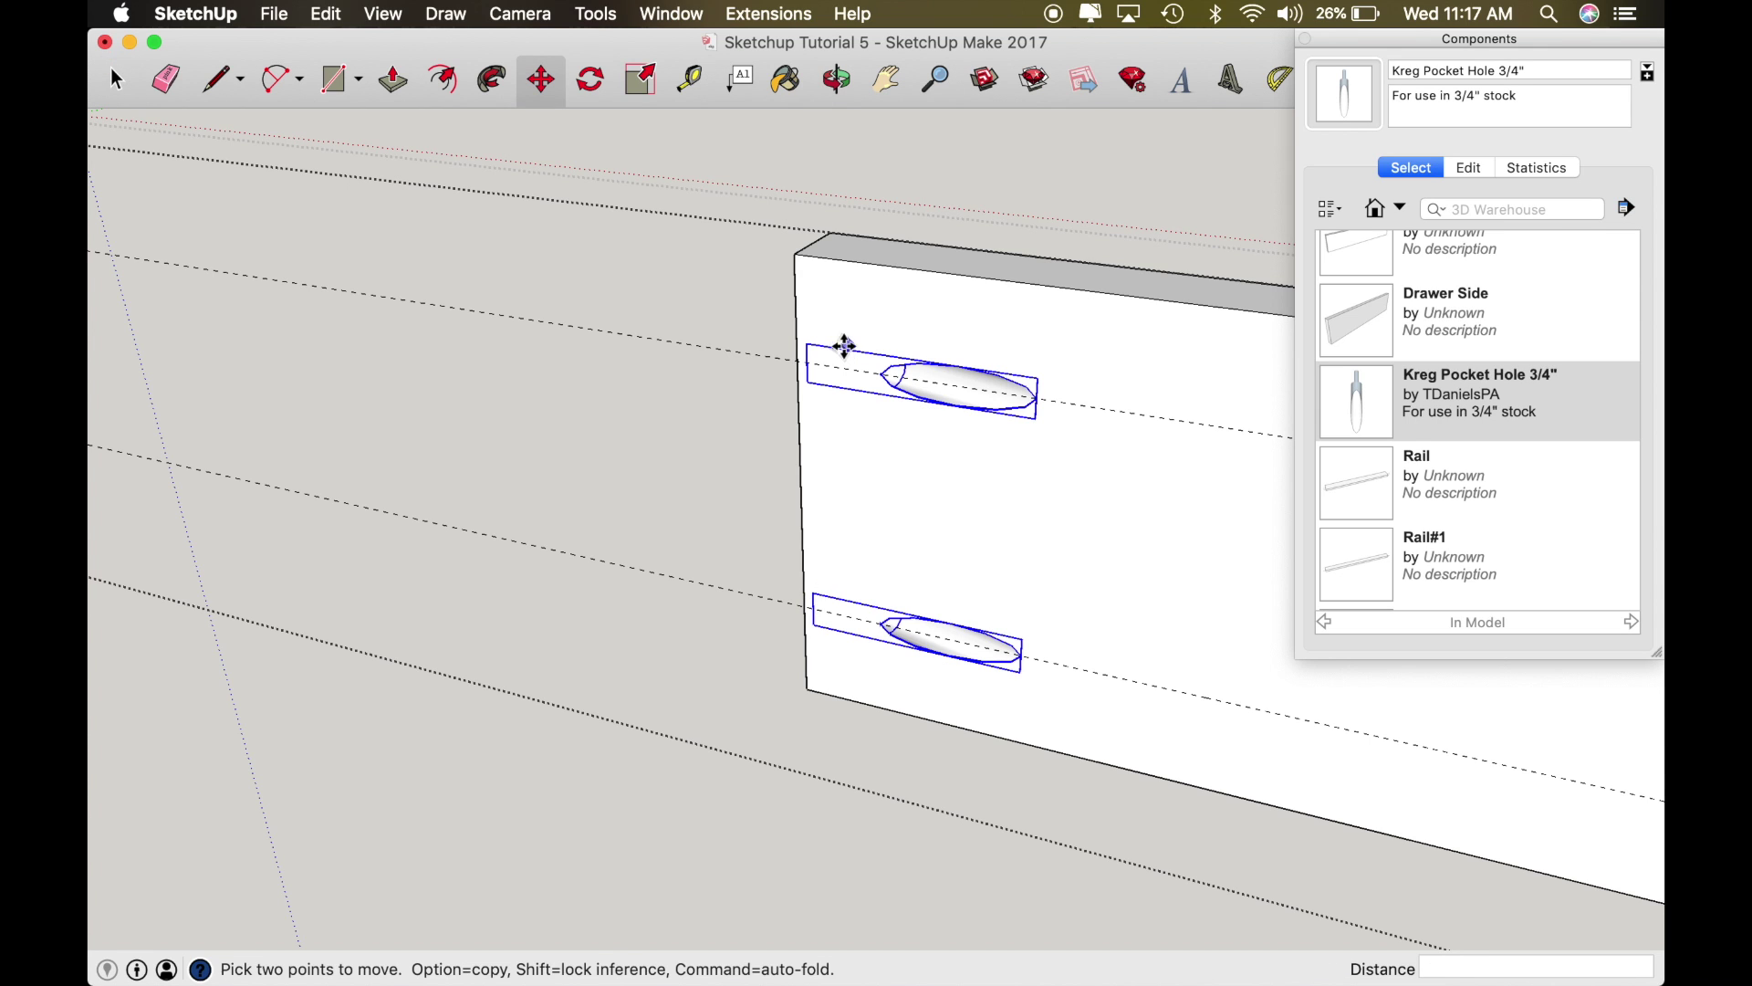
{"action": "left_click", "coordinate": [796, 362]}
{"action": "key", "text": "alt"}
{"action": "left_click", "coordinate": [1129, 407]}
{"action": "key", "text": "o"}
{"action": "left_click_drag", "start_coordinate": [1163, 410], "coordinate": [655, 340]}
{"action": "key", "text": "m"}
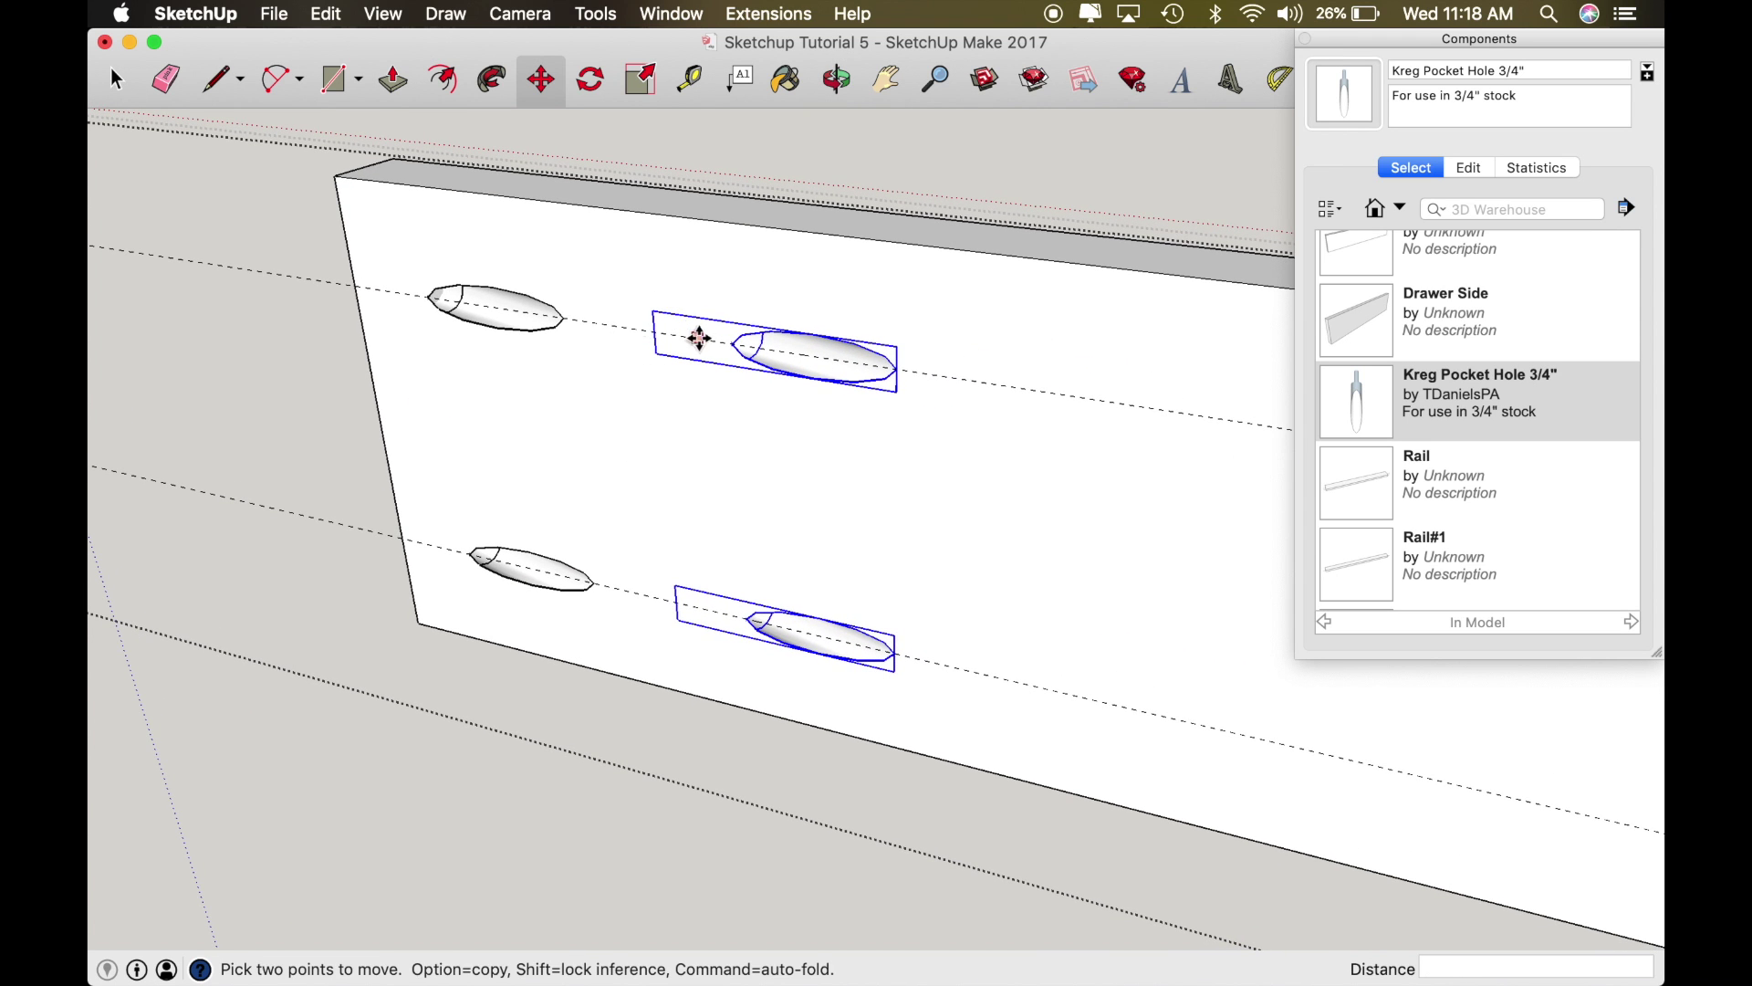
{"action": "key", "text": "space"}
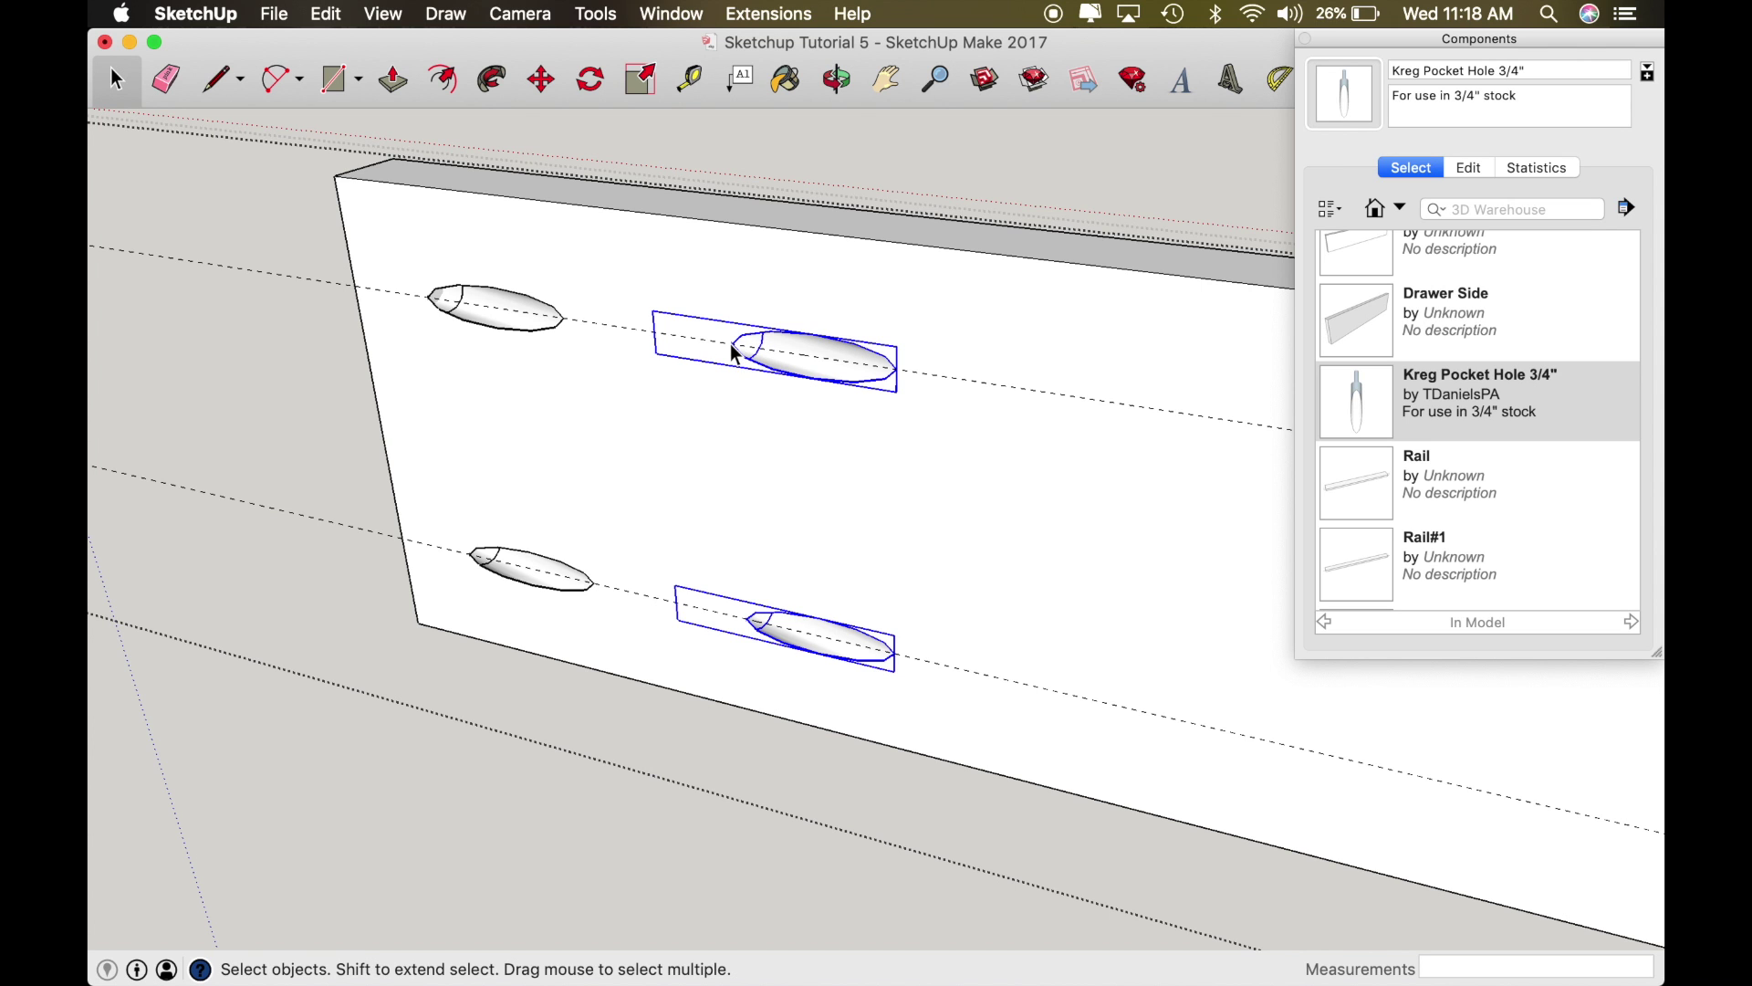
Step: Flip the two copied pocket holes along the red direction so they point toward the Drawer Back's right end
{"action": "scroll", "coordinate": [732, 347], "scroll_direction": "down", "scroll_amount": 10}
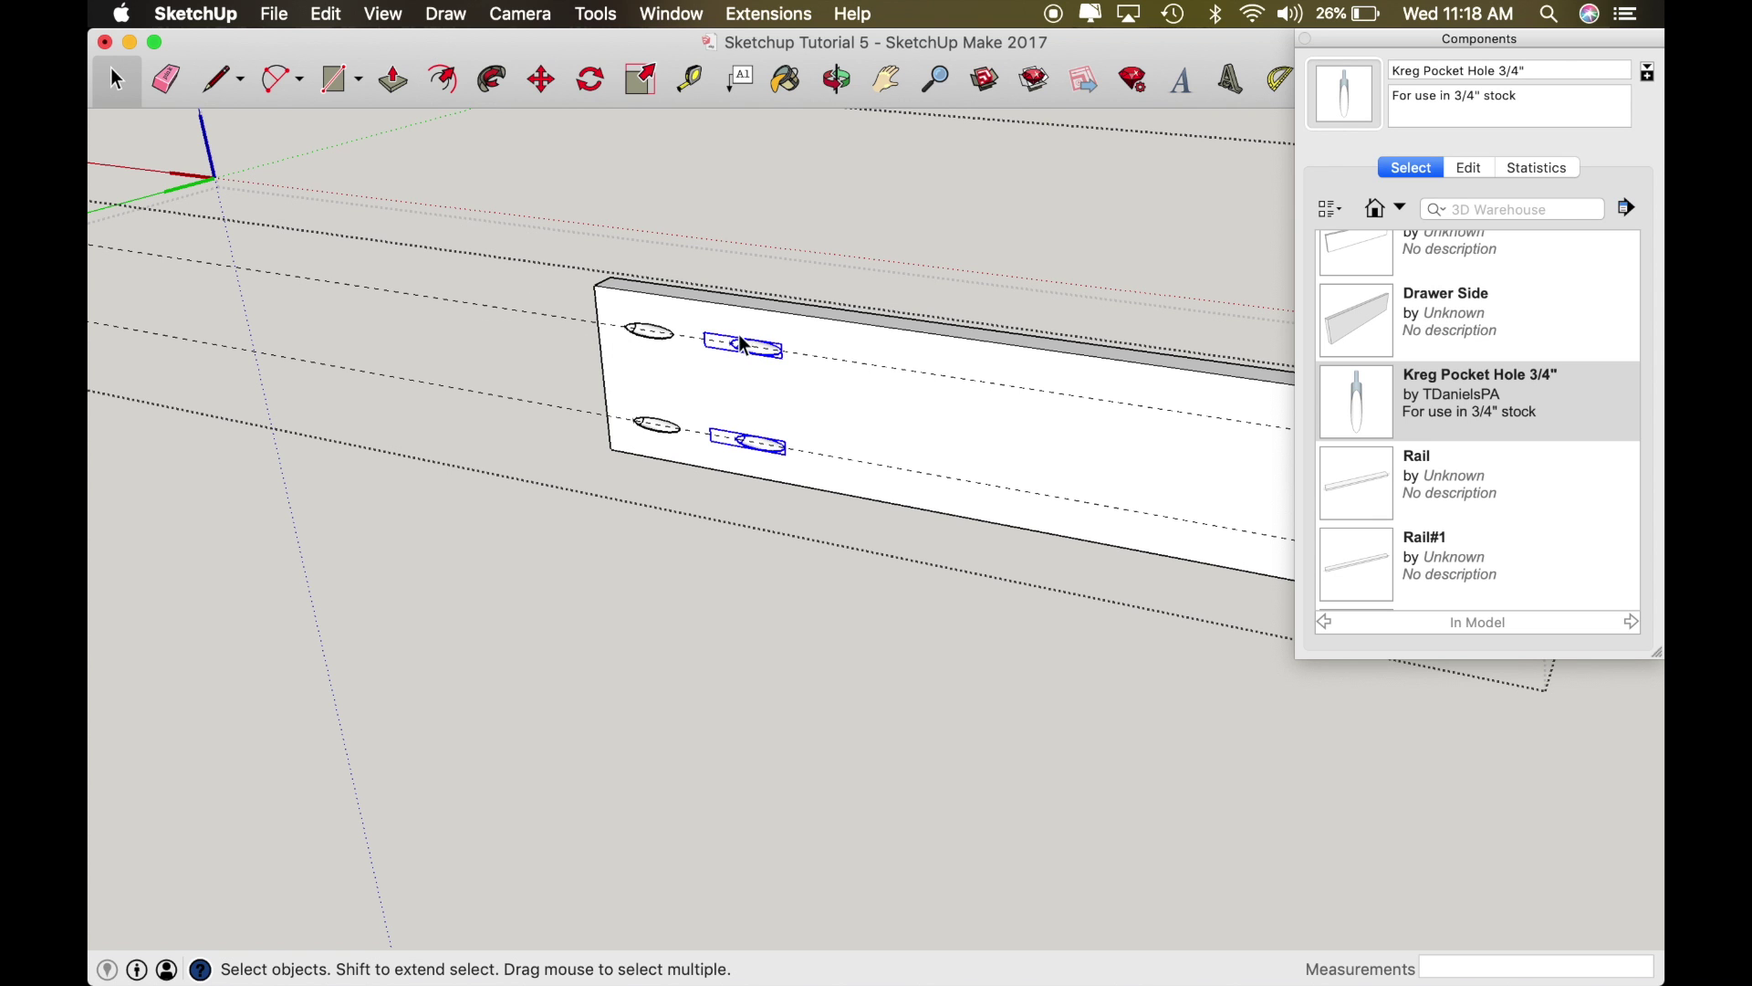
{"action": "scroll", "coordinate": [721, 347], "scroll_direction": "up", "scroll_amount": 6}
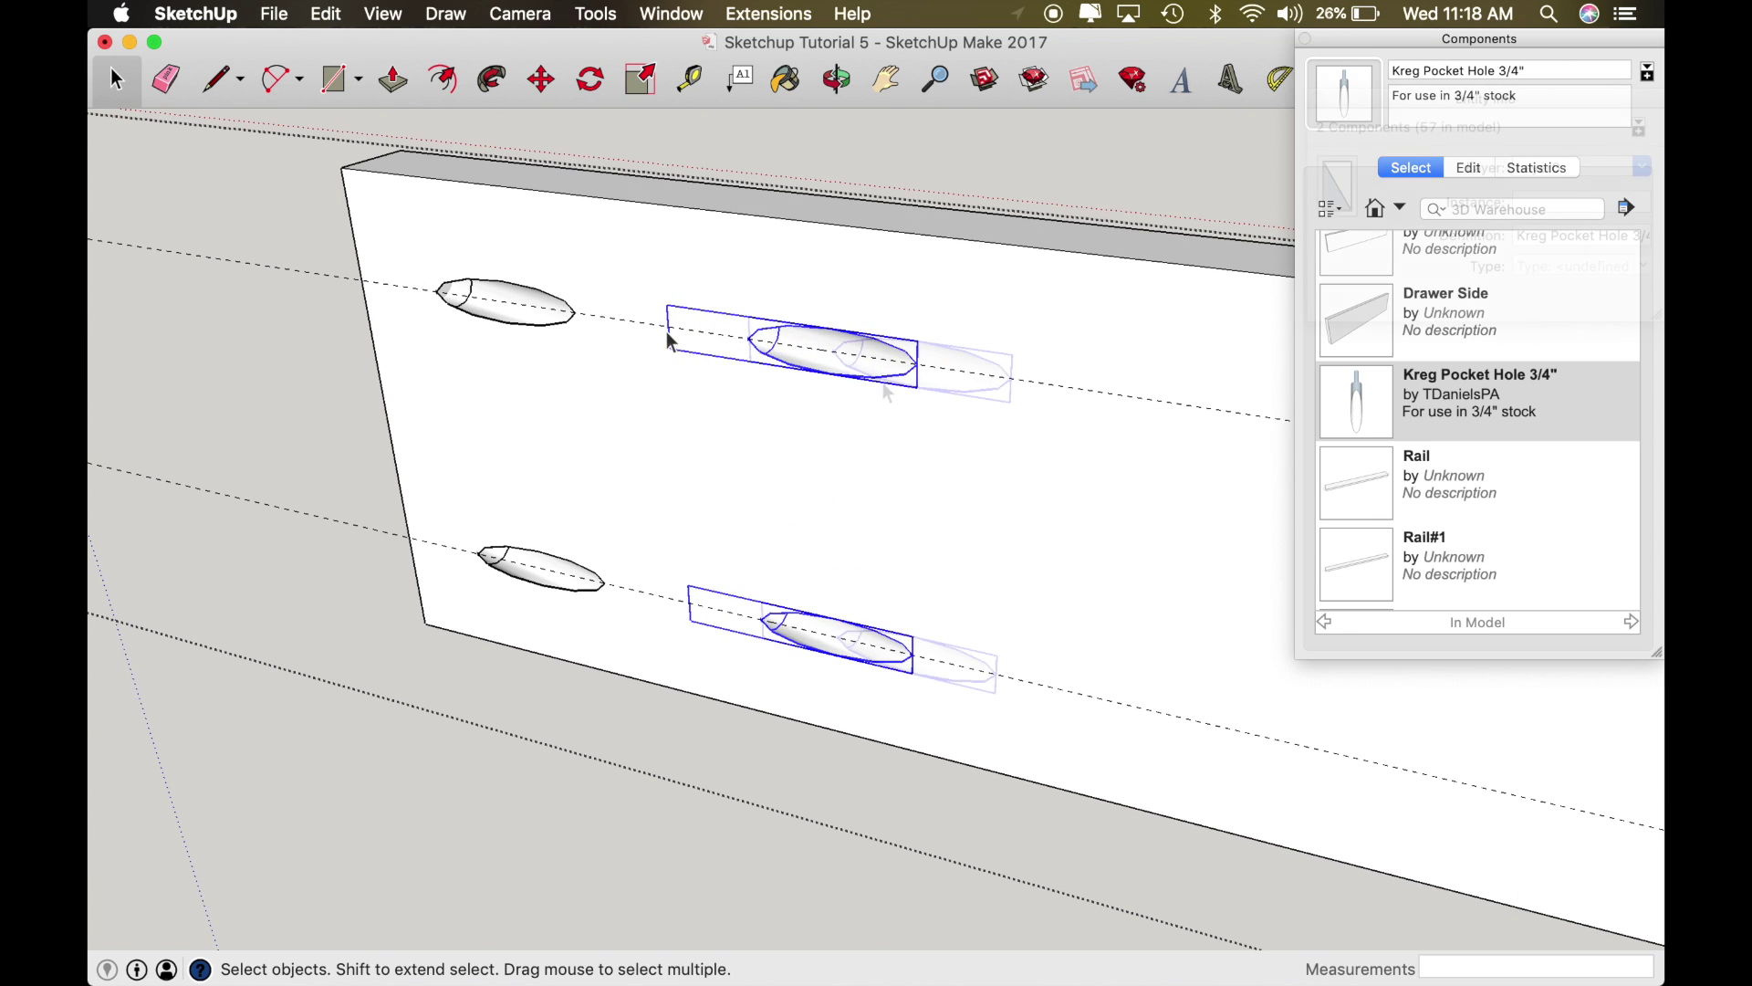
{"action": "right_click", "coordinate": [896, 389]}
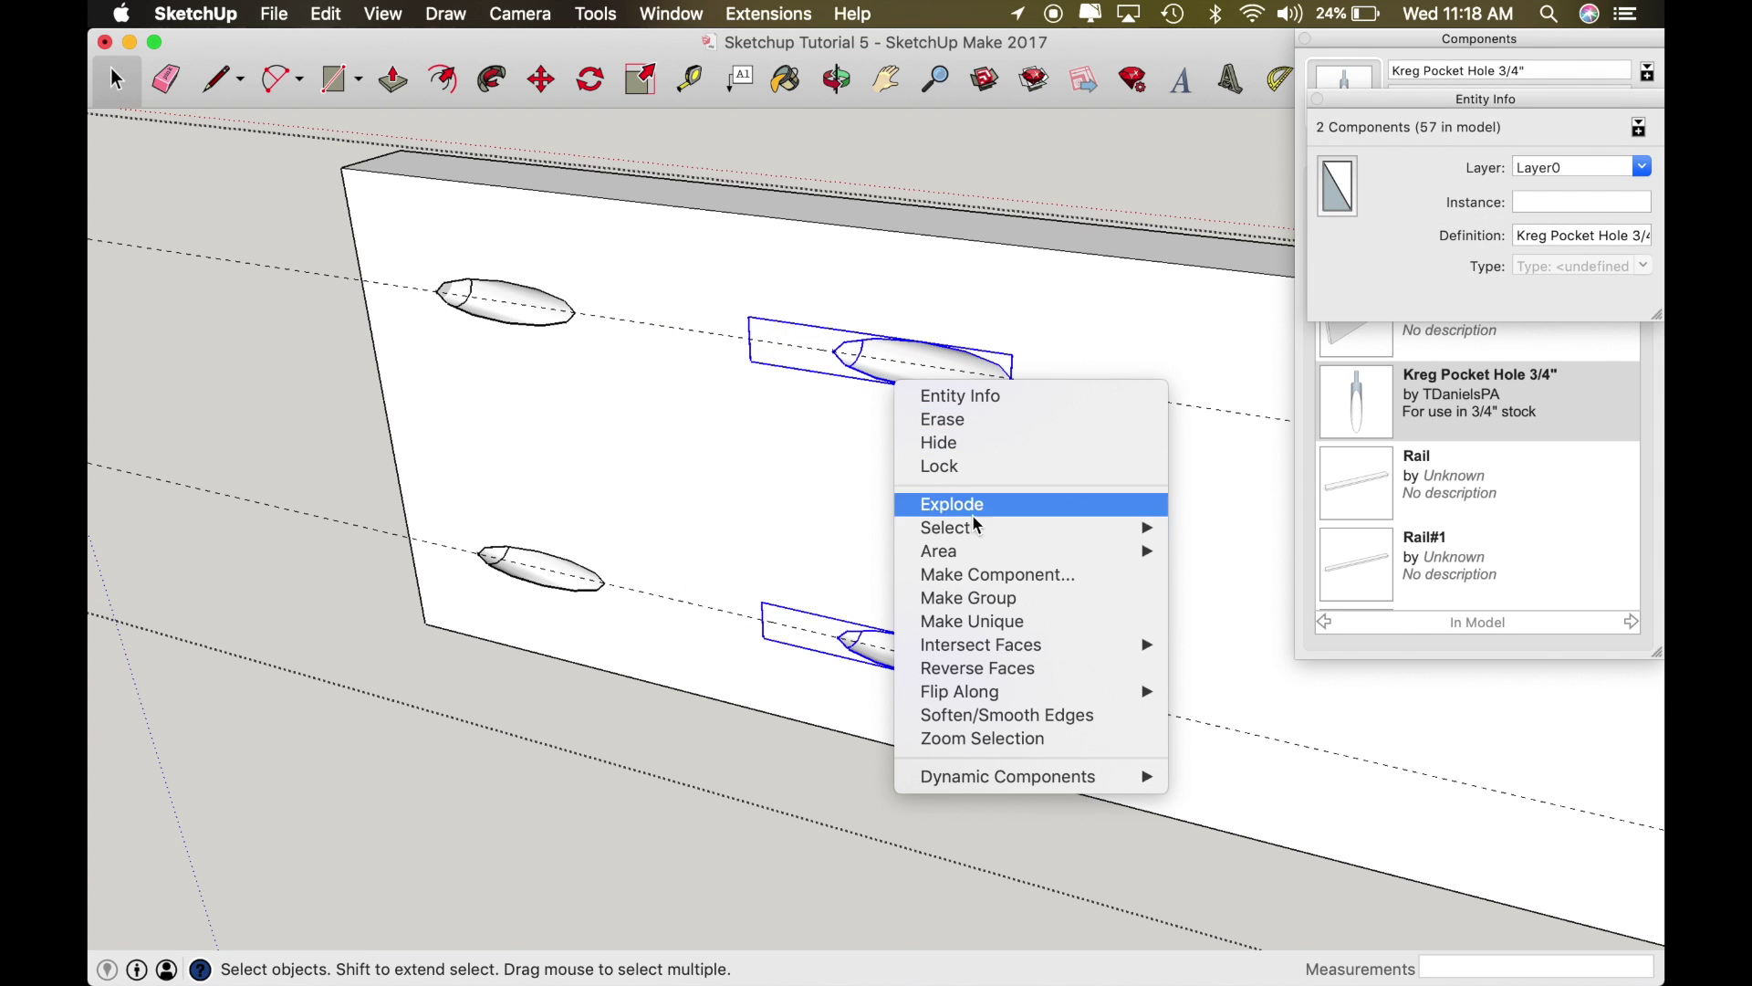
{"action": "mouse_move", "coordinate": [1079, 701]}
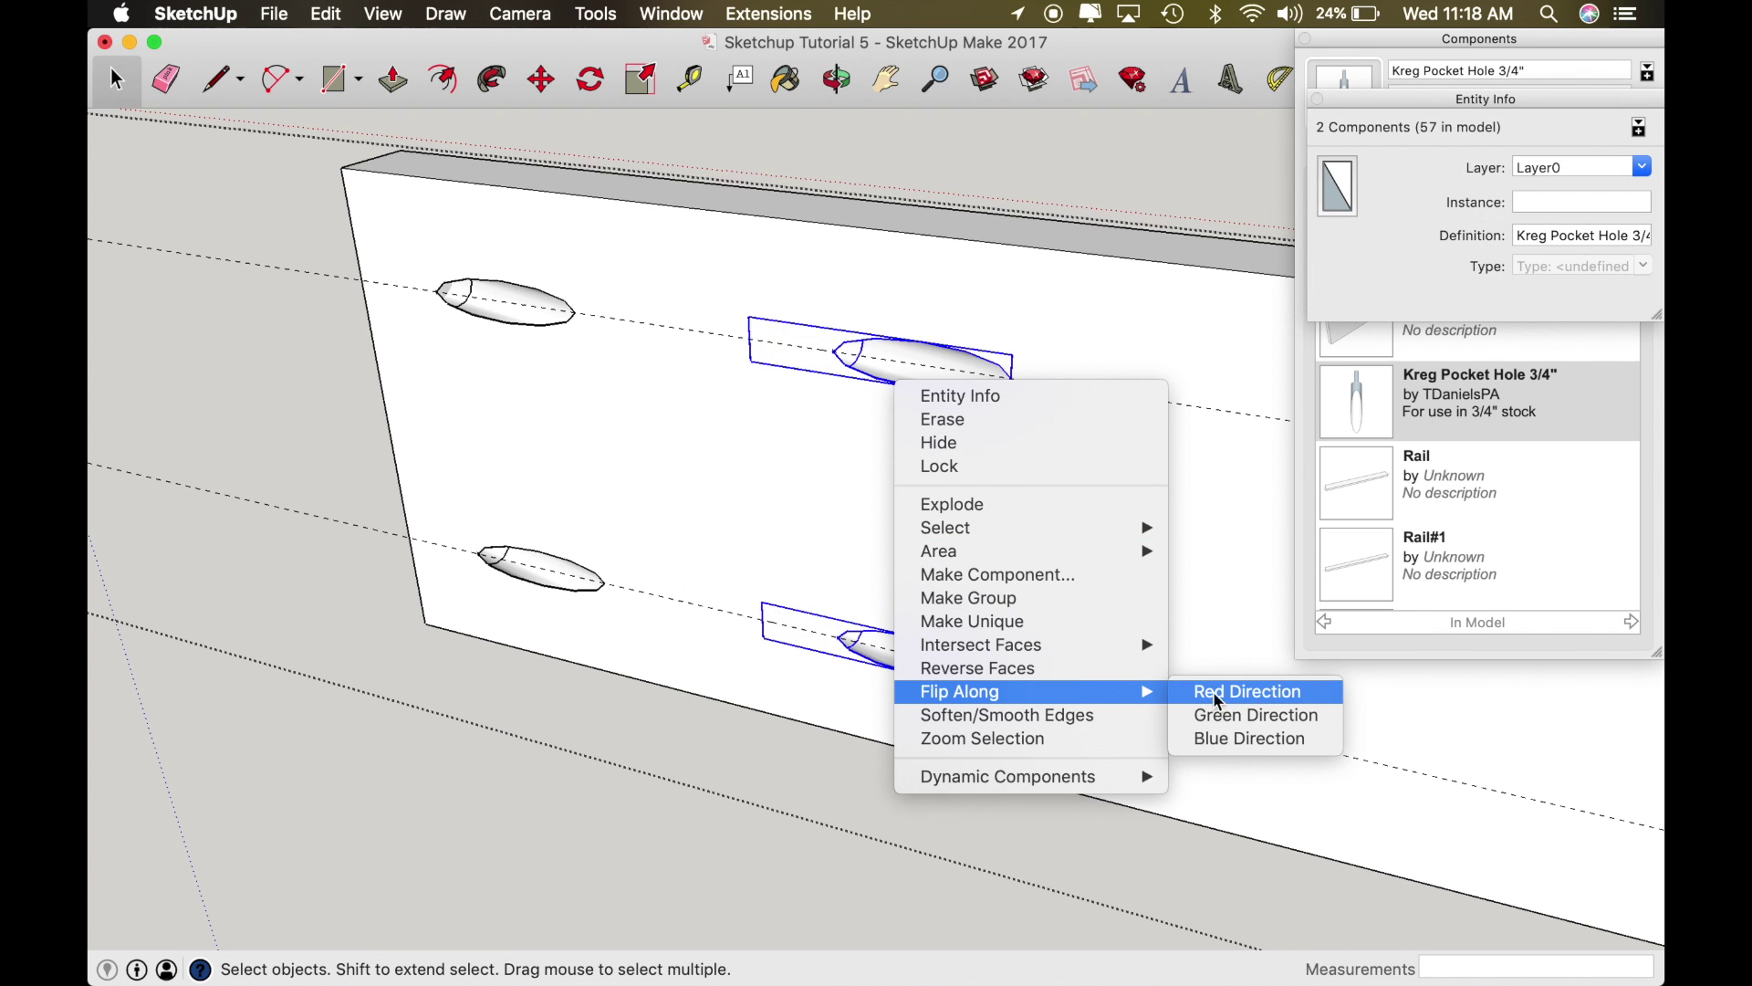
{"action": "left_click", "coordinate": [1254, 696]}
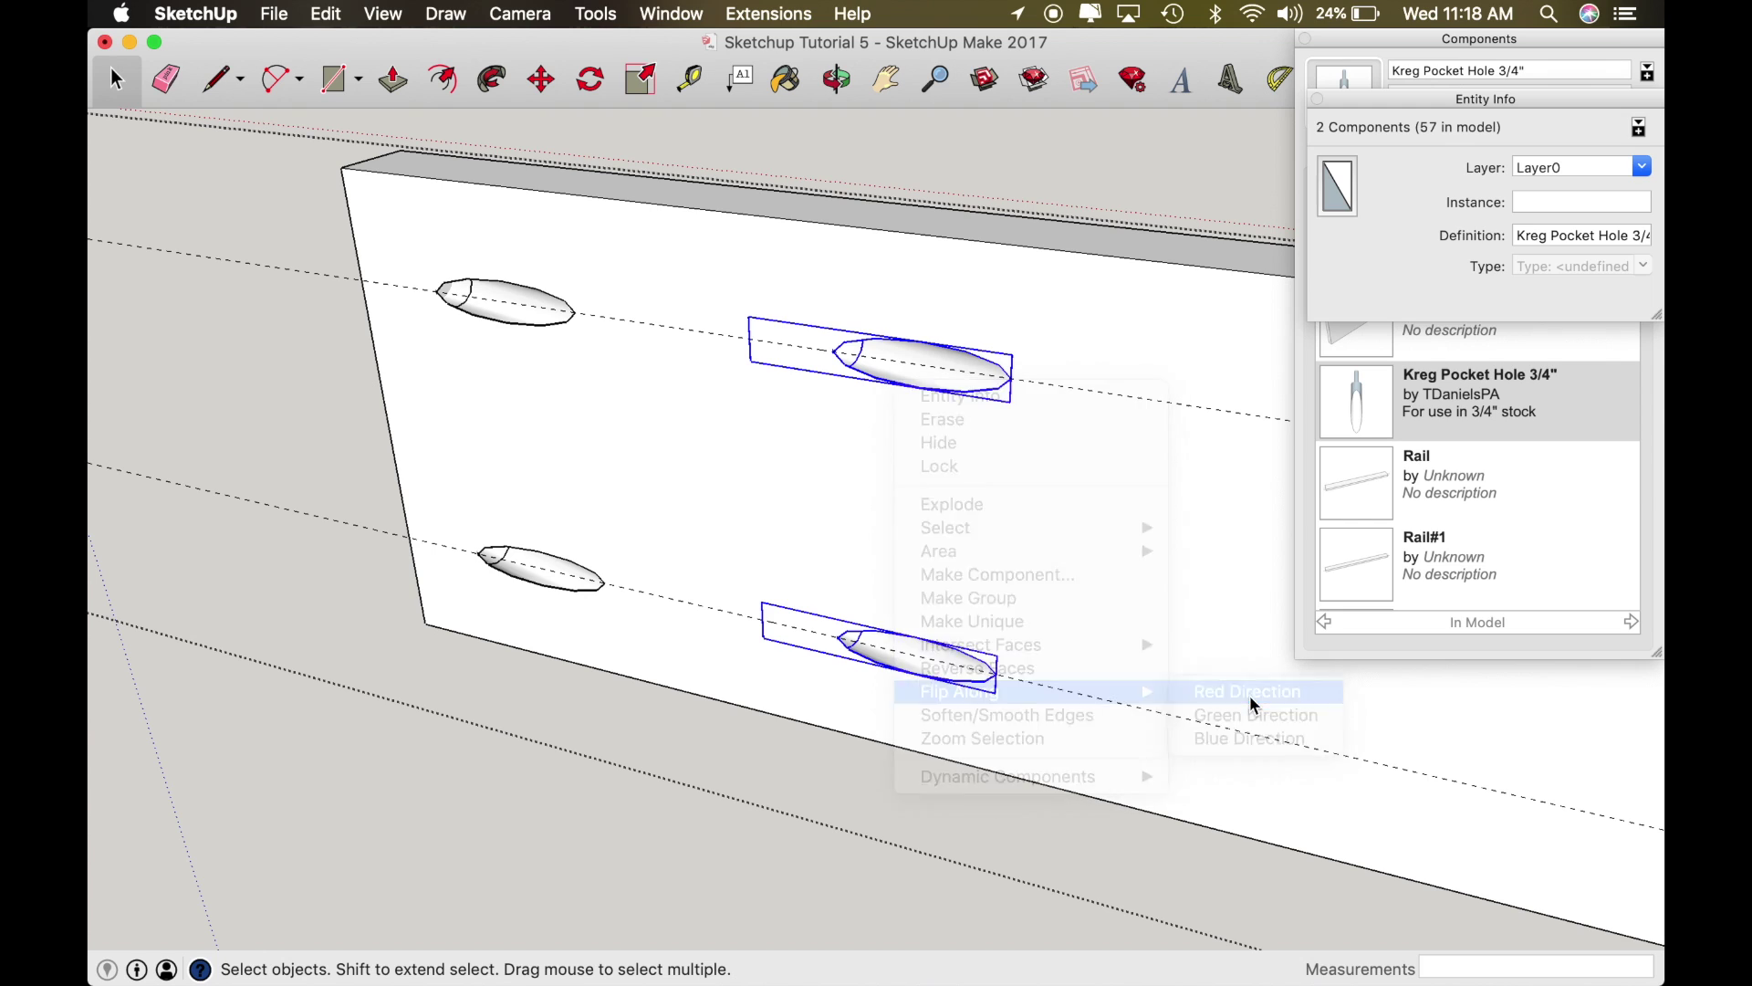
Step: Move the two flipped pocket holes along the guides to the Drawer Back's right end and close the component
{"action": "key", "text": "m"}
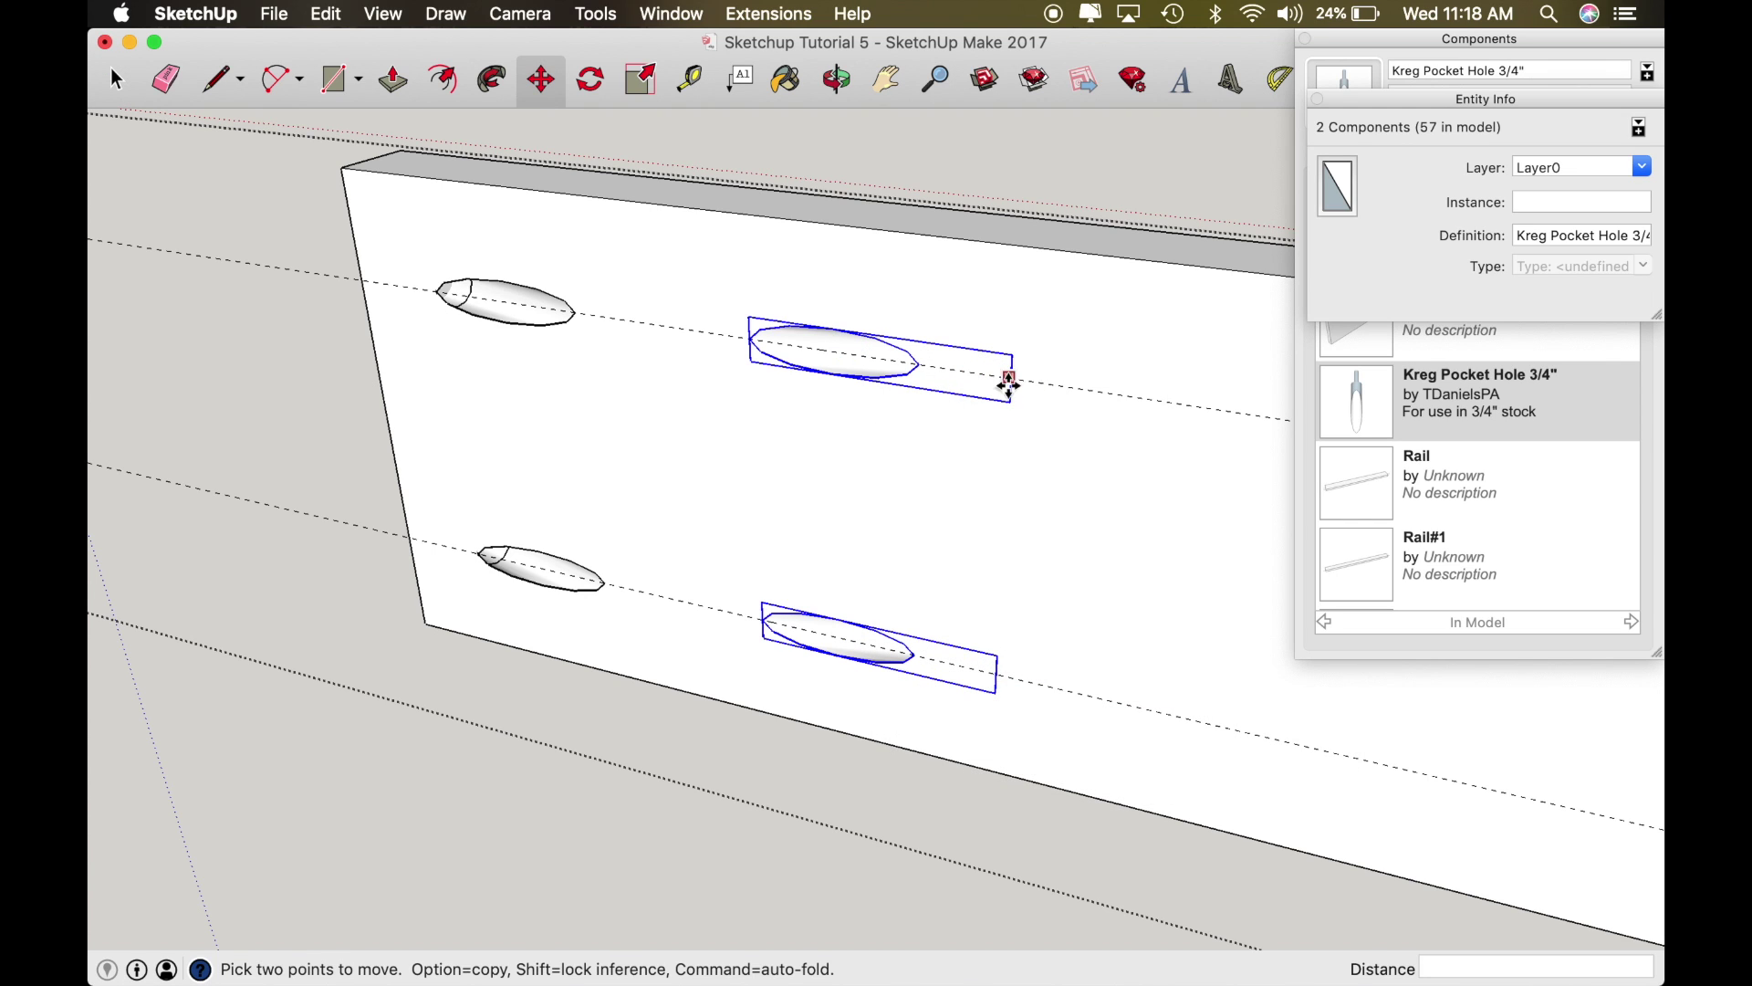
{"action": "left_click_drag", "start_coordinate": [1009, 384], "coordinate": [1041, 386]}
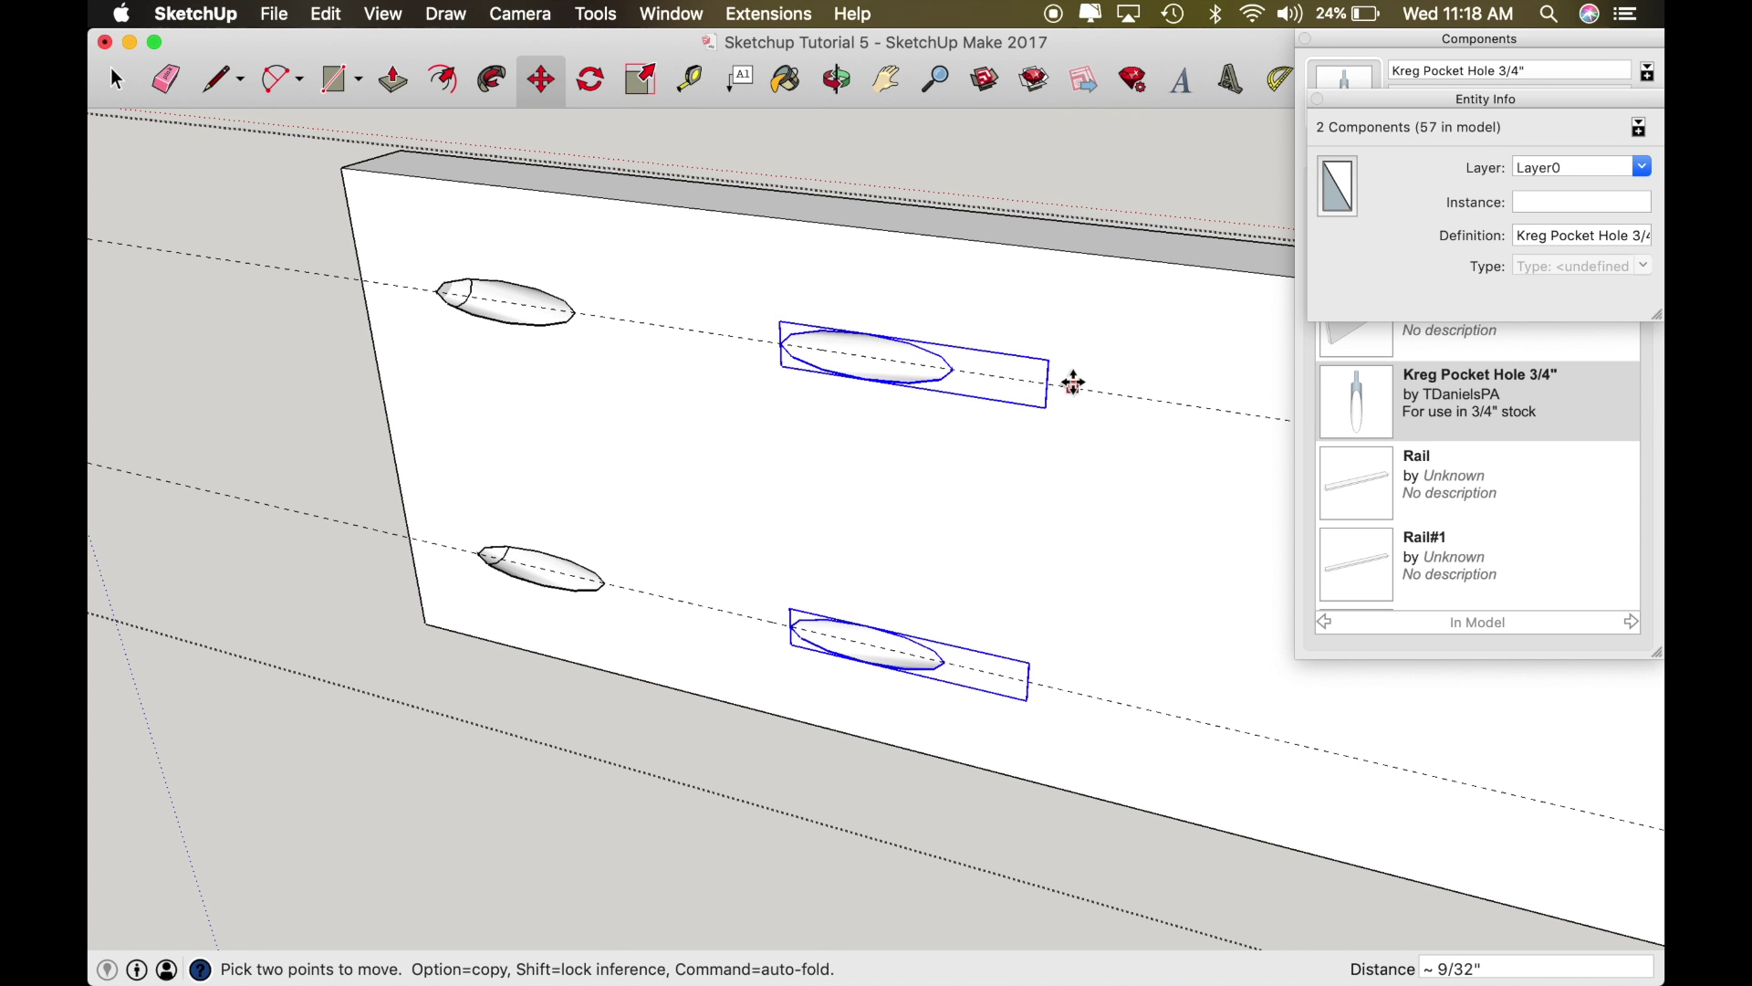
{"action": "scroll", "coordinate": [1099, 387], "scroll_direction": "down", "scroll_amount": 10}
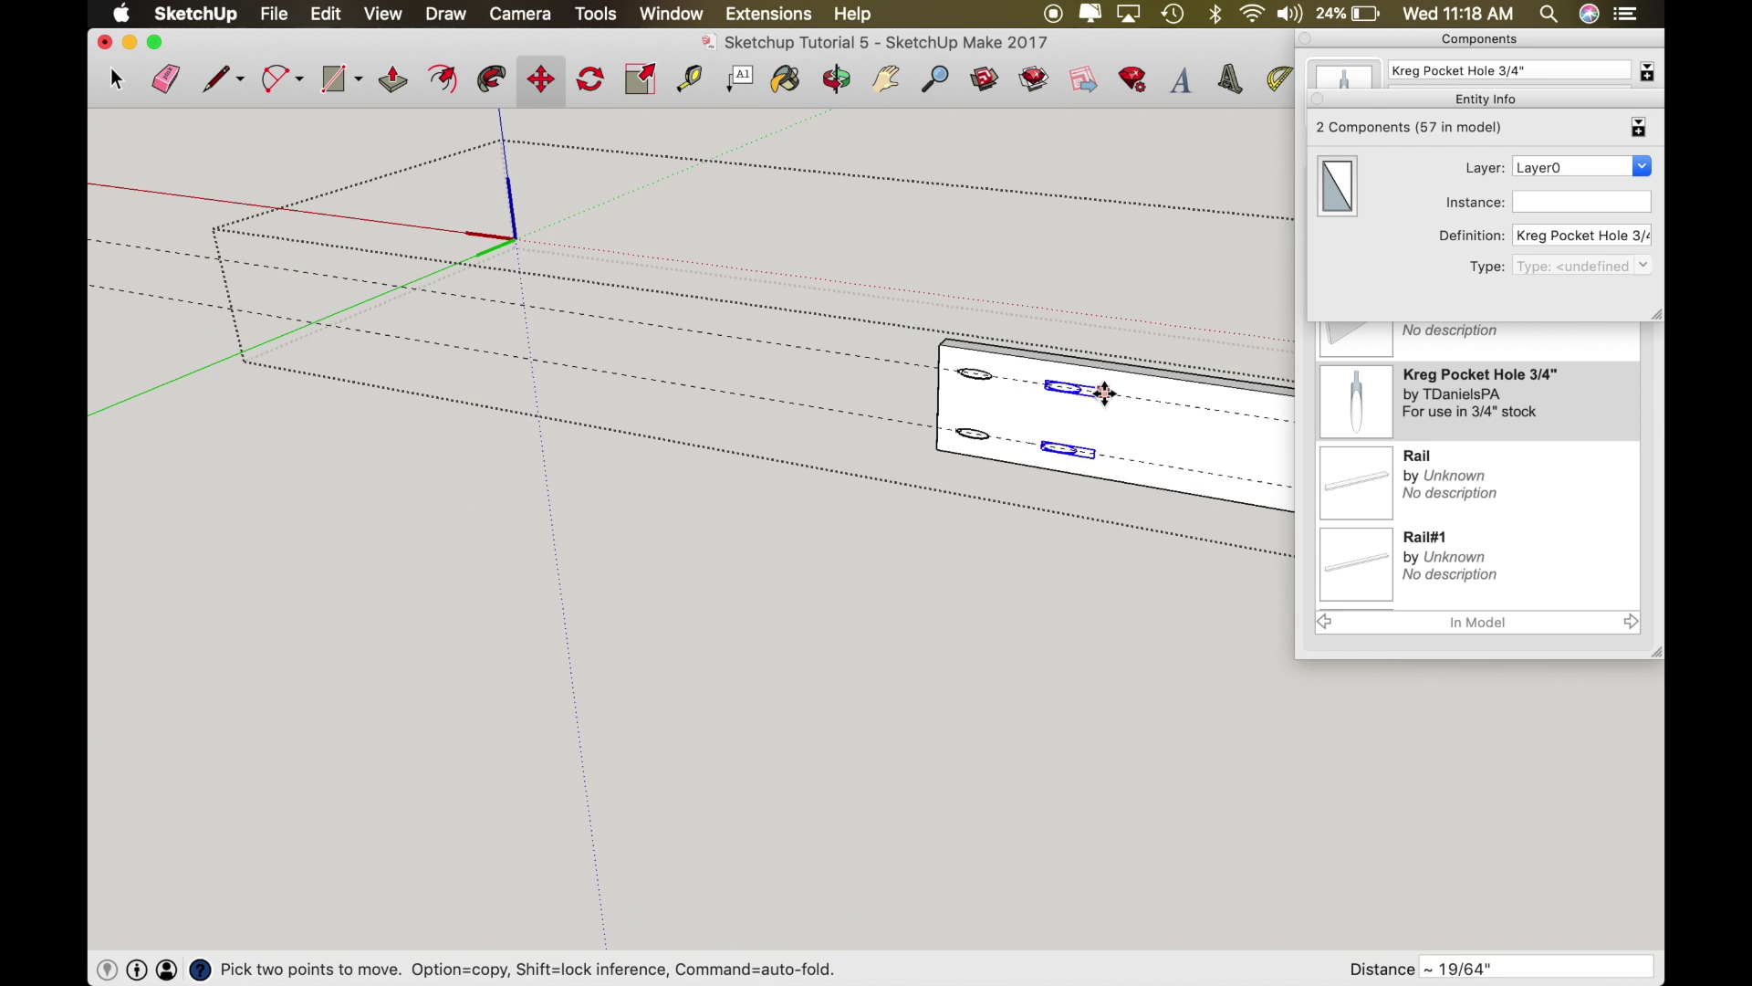
{"action": "scroll", "coordinate": [1105, 392], "scroll_direction": "down", "scroll_amount": 5}
{"action": "left_click_drag", "start_coordinate": [1105, 393], "coordinate": [949, 281]}
{"action": "scroll", "coordinate": [1230, 413], "scroll_direction": "up", "scroll_amount": 8}
{"action": "scroll", "coordinate": [1228, 410], "scroll_direction": "down", "scroll_amount": 3}
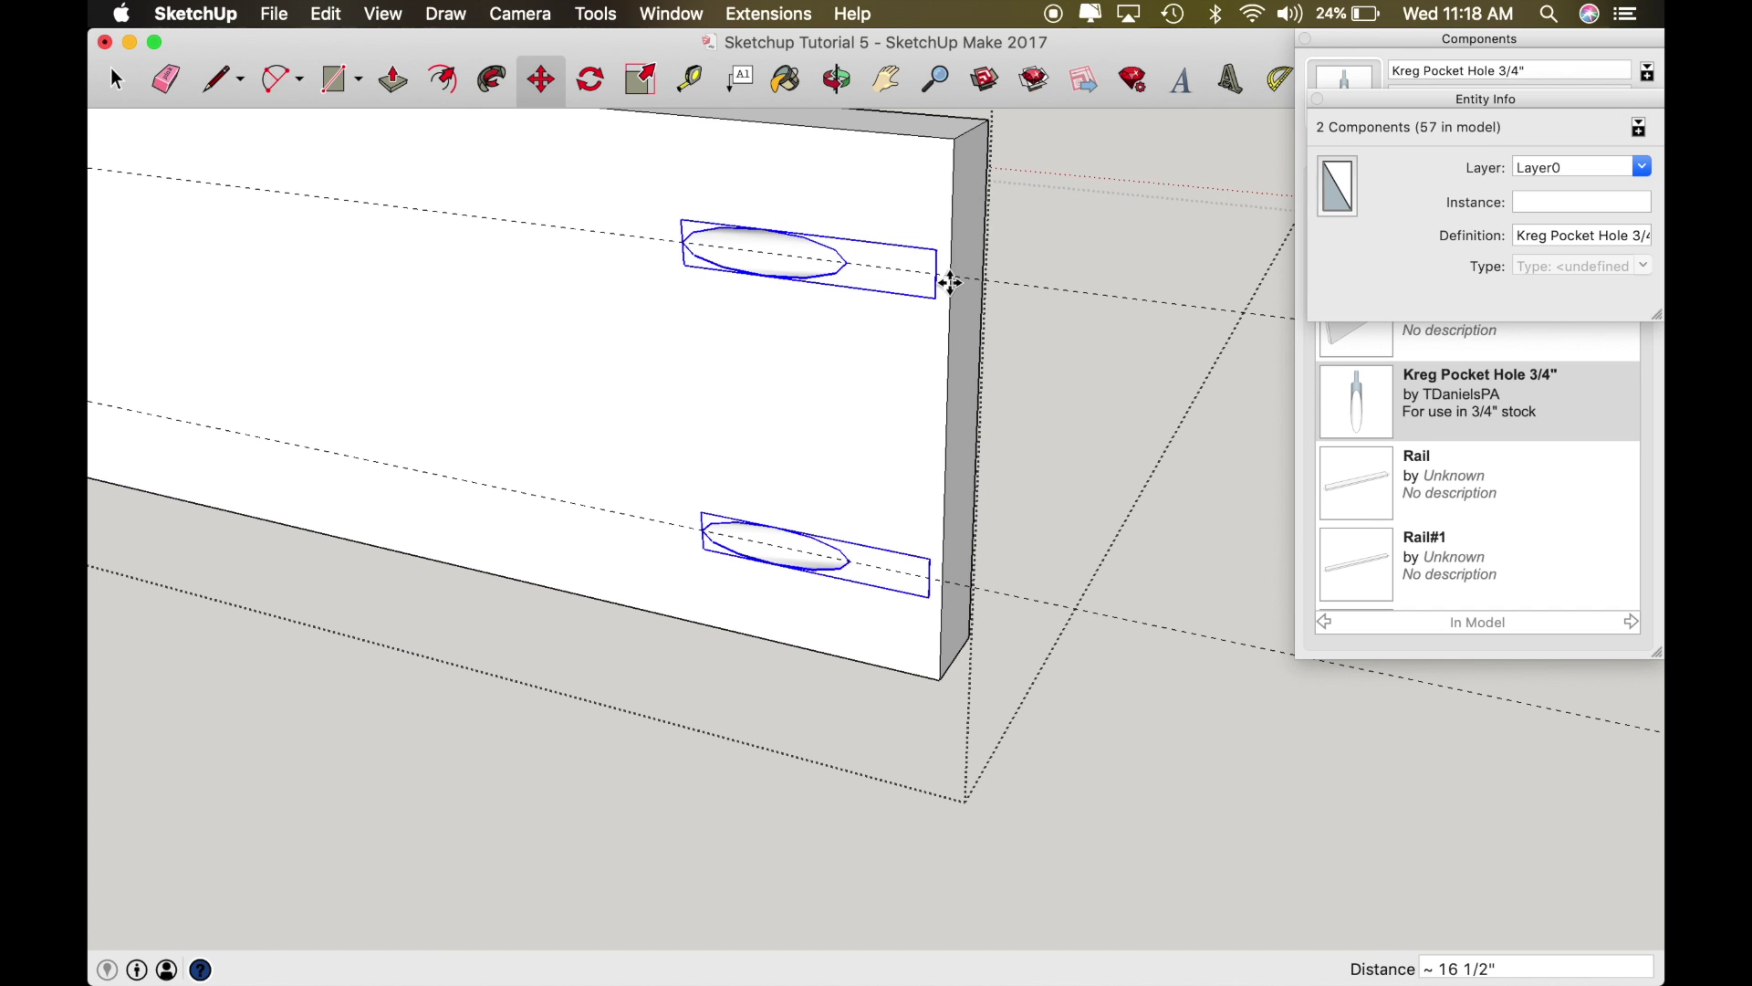
{"action": "key", "text": "o"}
{"action": "left_click_drag", "start_coordinate": [830, 282], "coordinate": [1141, 398]}
{"action": "scroll", "coordinate": [932, 384], "scroll_direction": "down", "scroll_amount": 6}
{"action": "key", "text": "space"}
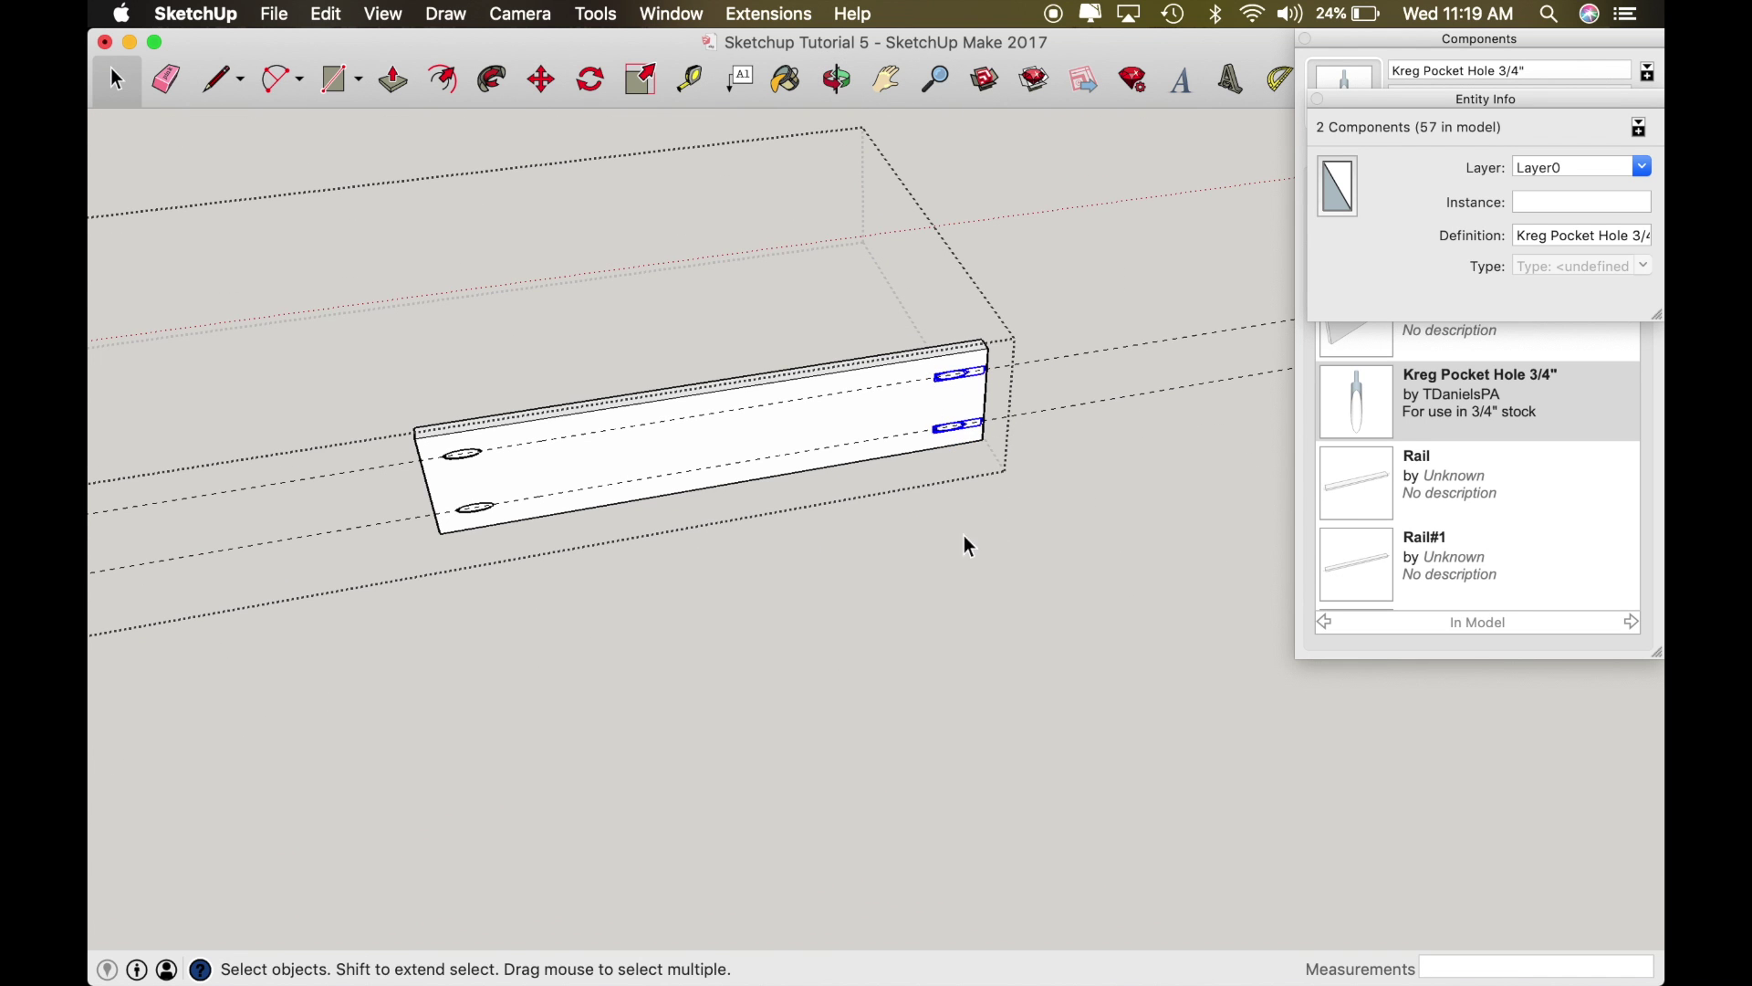
{"action": "left_click", "coordinate": [974, 549]}
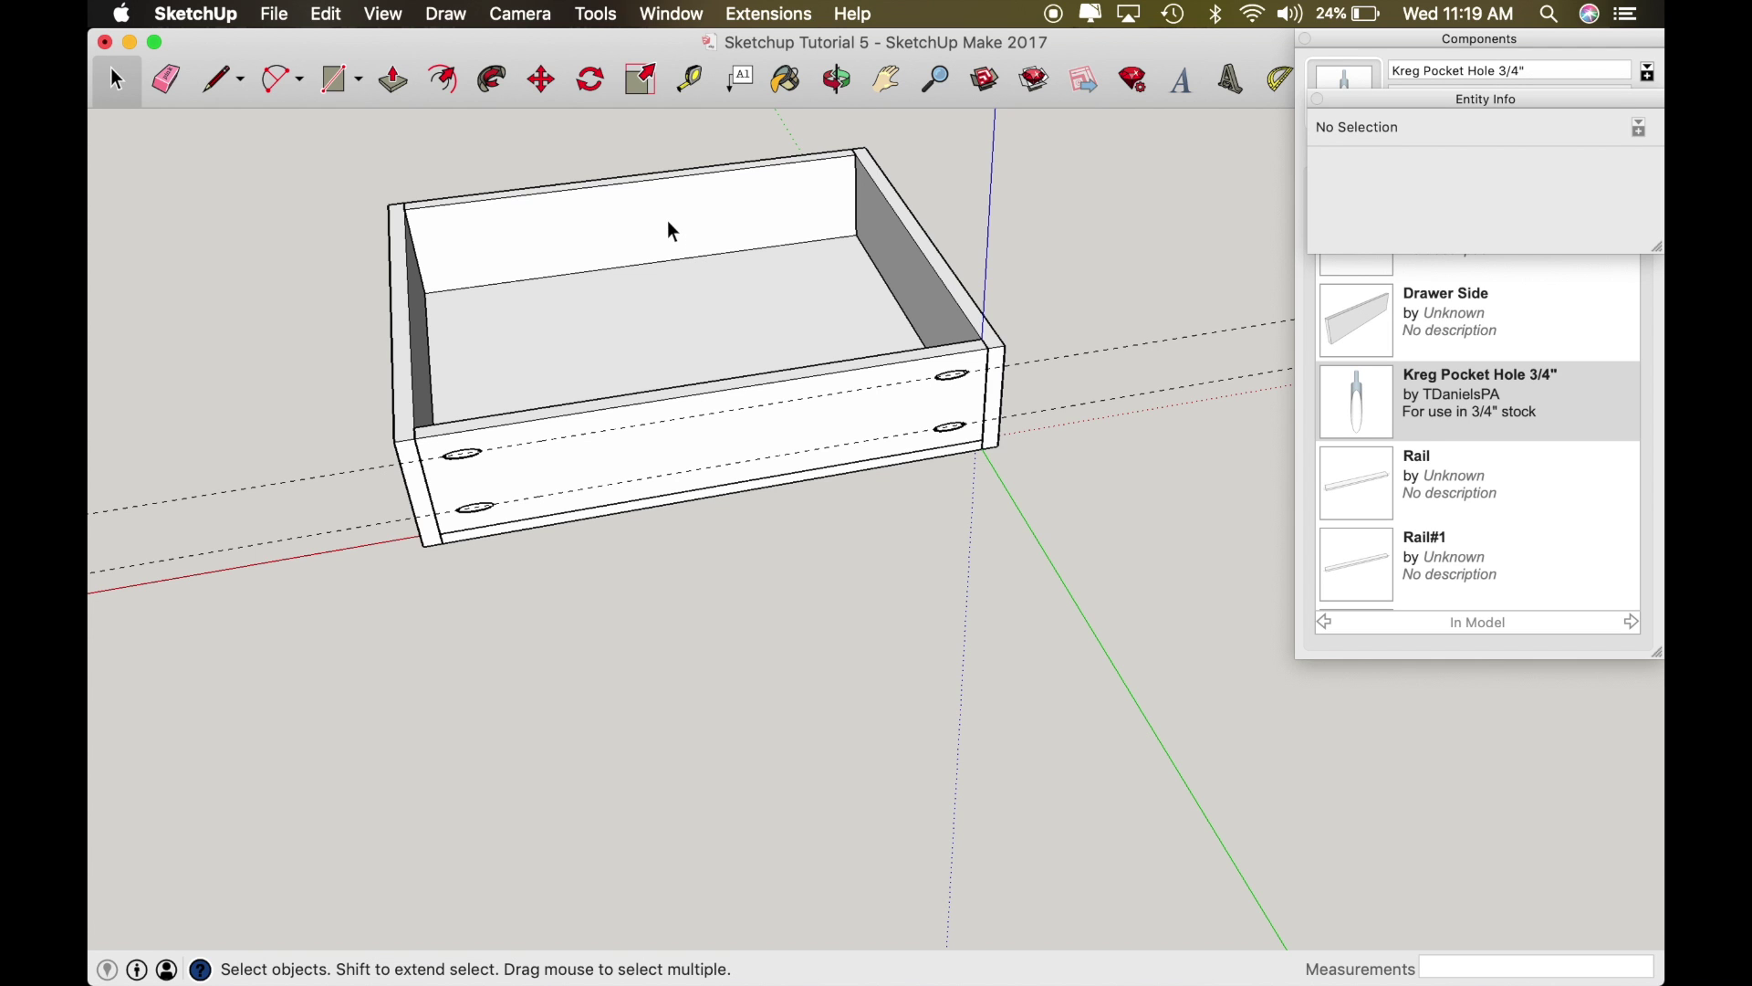
Step: Open the Drawer Front for editing from inside the drawer and add a guide 1 inch above its lower edge
{"action": "key", "text": "o"}
{"action": "left_click_drag", "start_coordinate": [668, 219], "coordinate": [623, 370]}
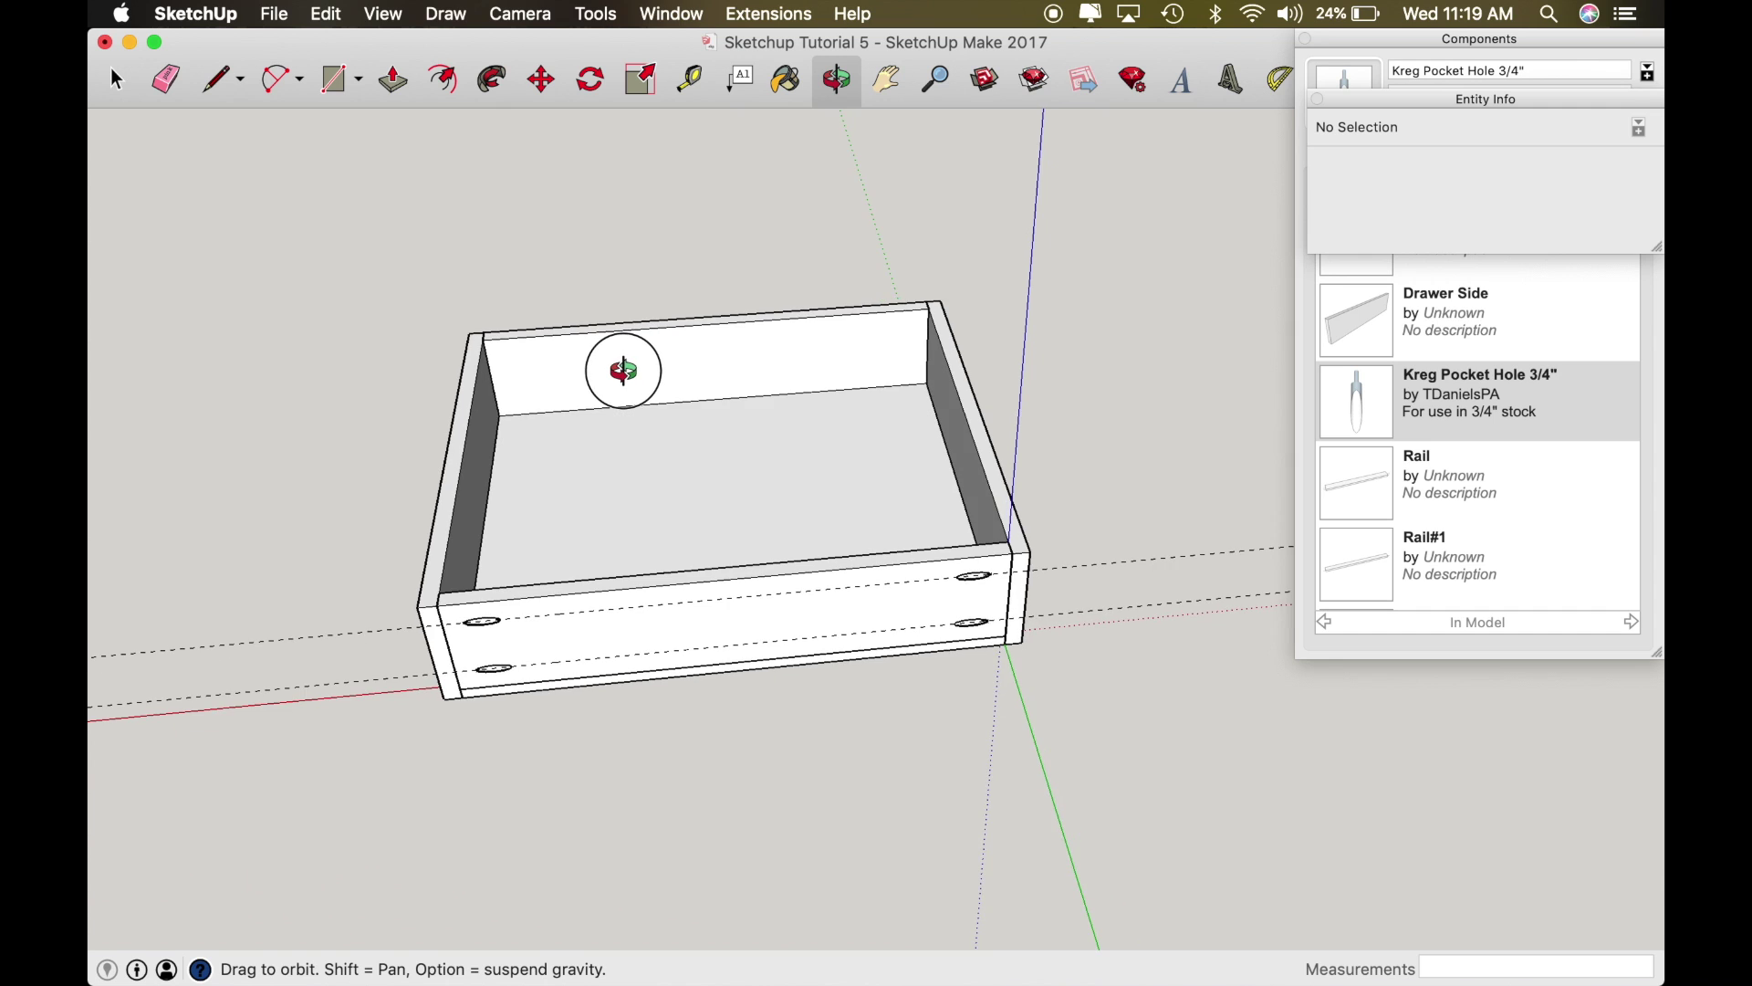
{"action": "scroll", "coordinate": [623, 371], "scroll_direction": "up", "scroll_amount": 4}
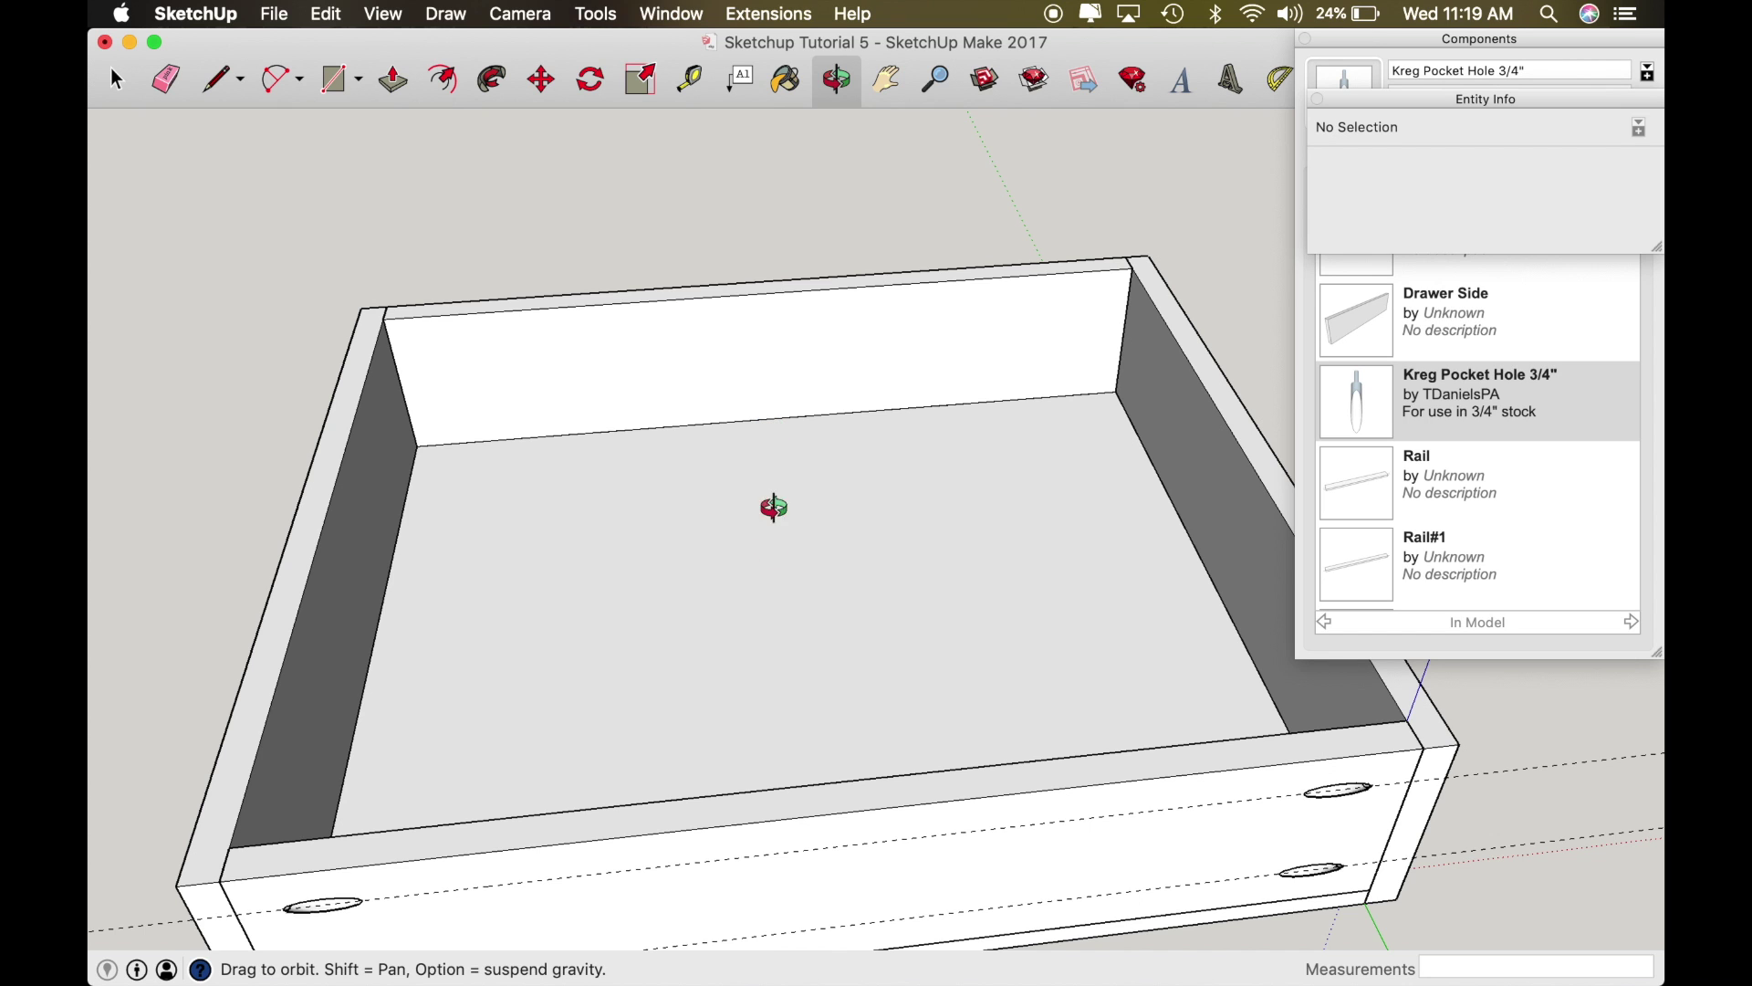
{"action": "key", "text": "space"}
{"action": "triple_click", "coordinate": [770, 394]}
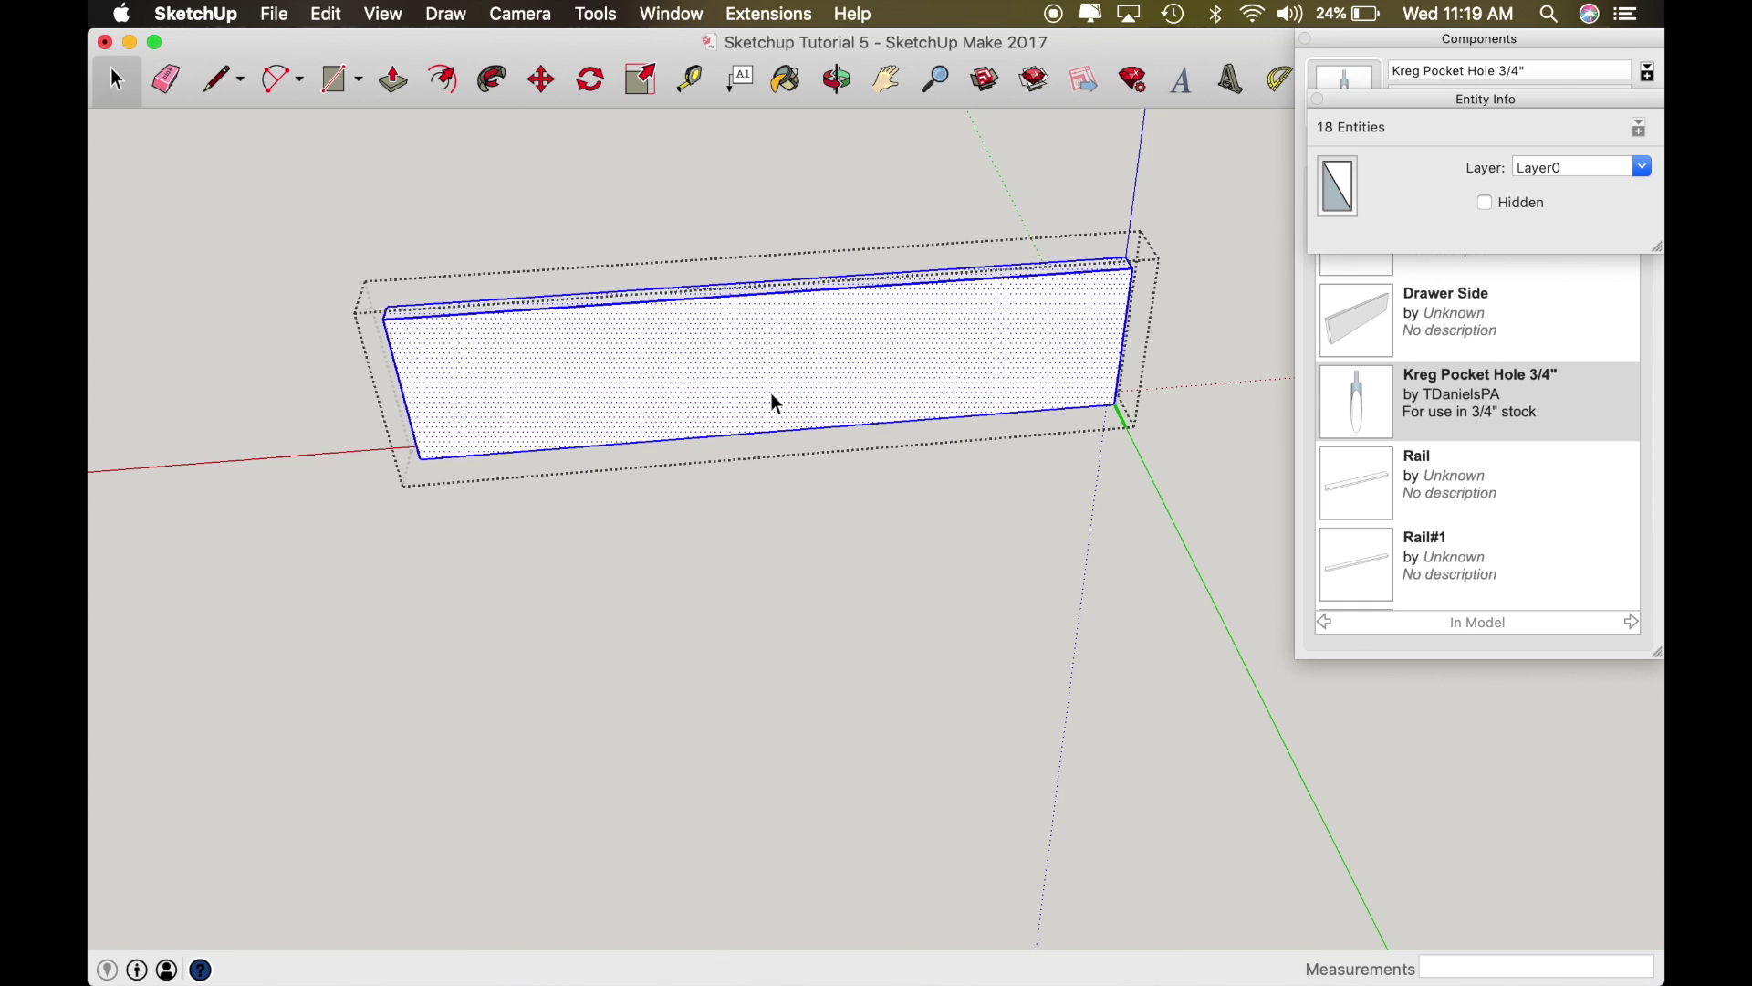
{"action": "key", "text": "t"}
{"action": "left_click", "coordinate": [763, 430]}
{"action": "type", "text": "1"}
{"action": "key", "text": "Return"}
Step: Add a second guide .5 inch above the first one on the Drawer Front and delete the first guide
{"action": "left_click", "coordinate": [752, 405]}
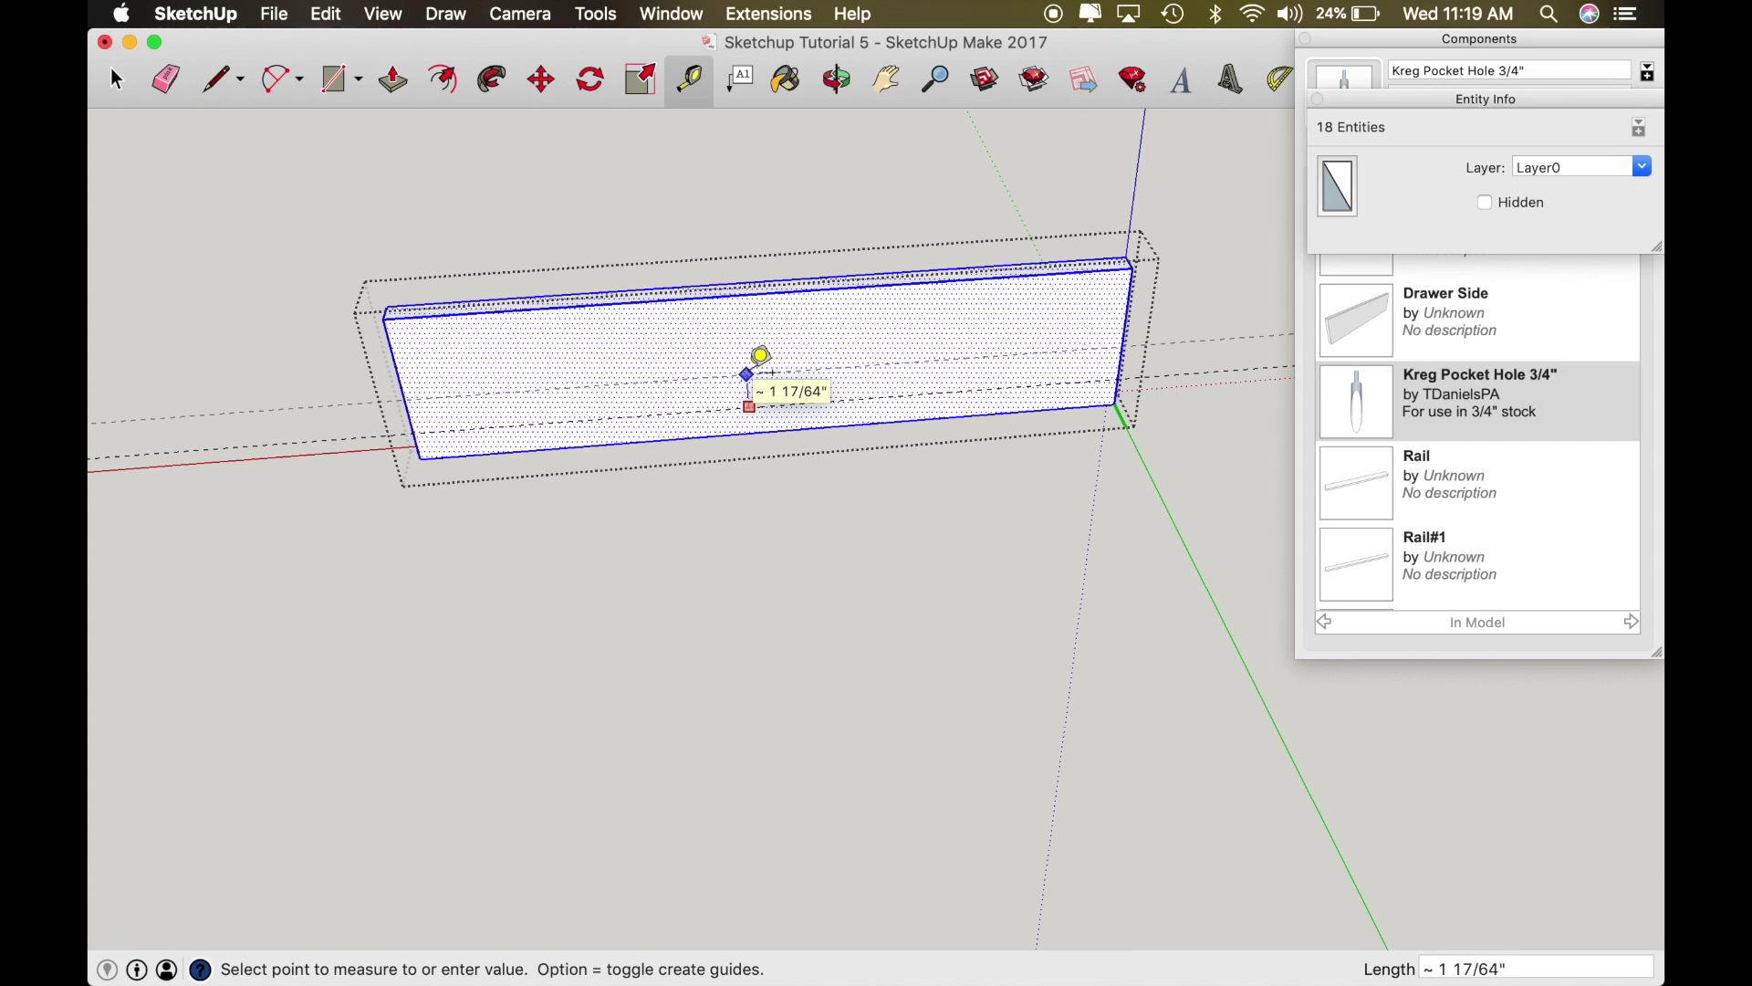
{"action": "key", "text": "Return"}
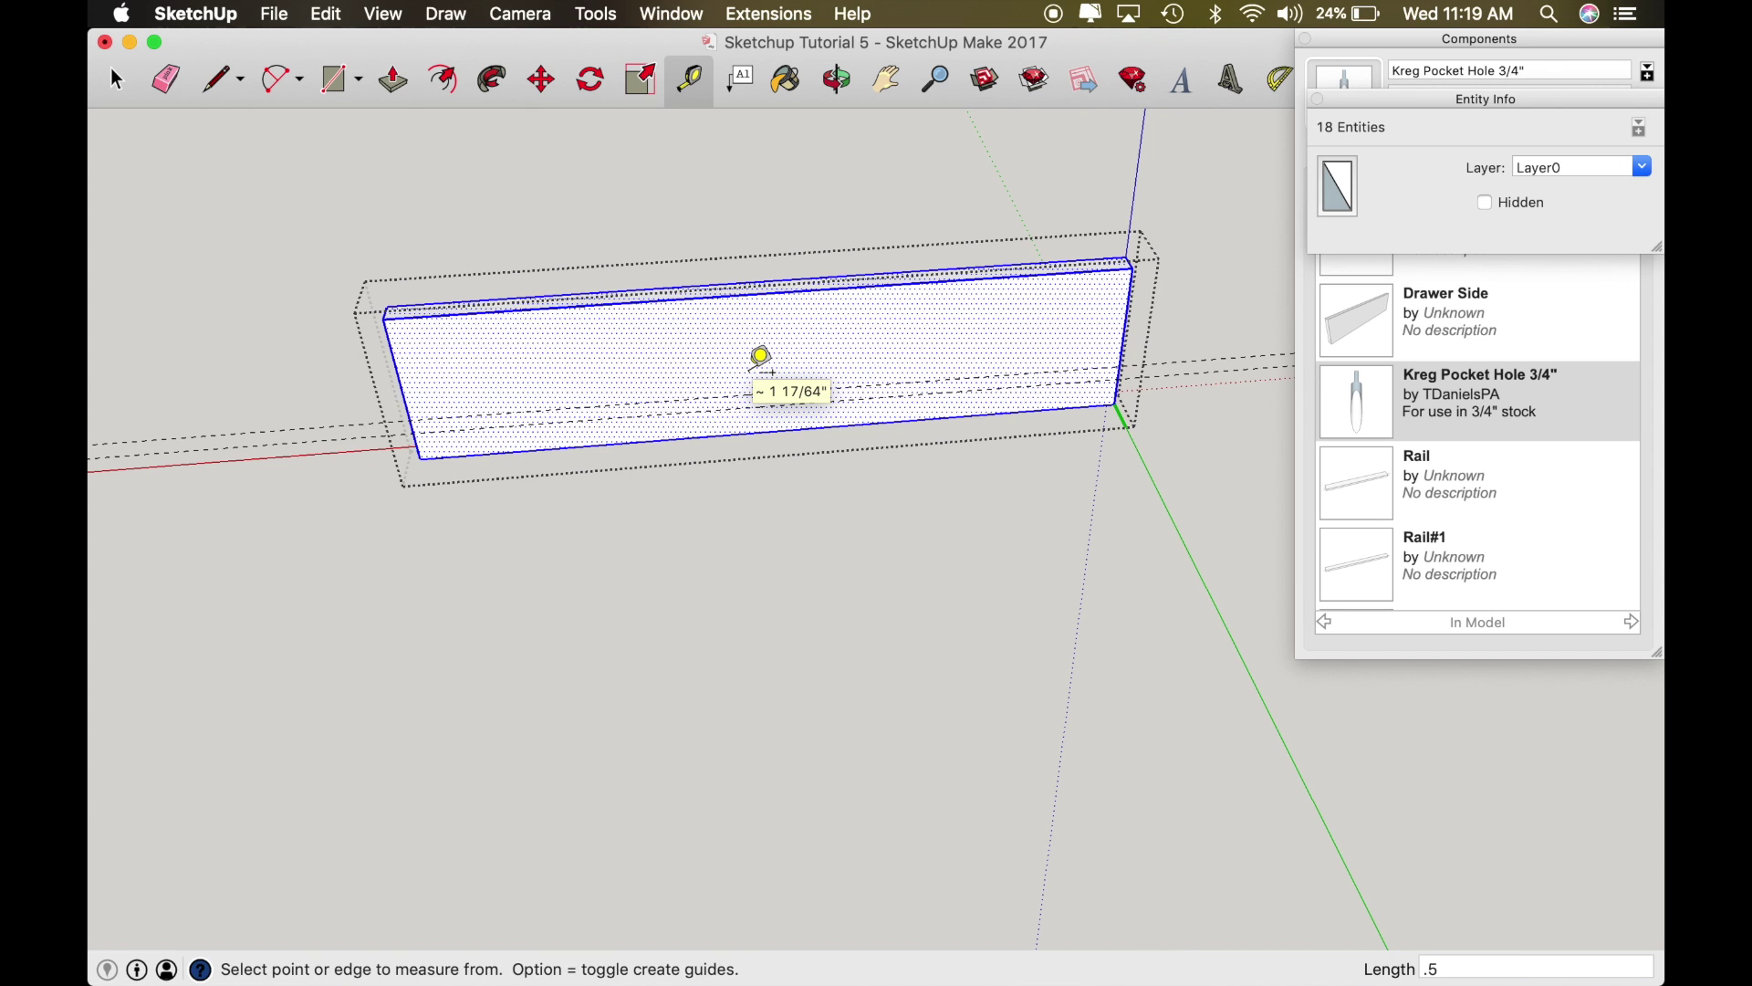
{"action": "key", "text": "space"}
{"action": "left_click", "coordinate": [737, 408]}
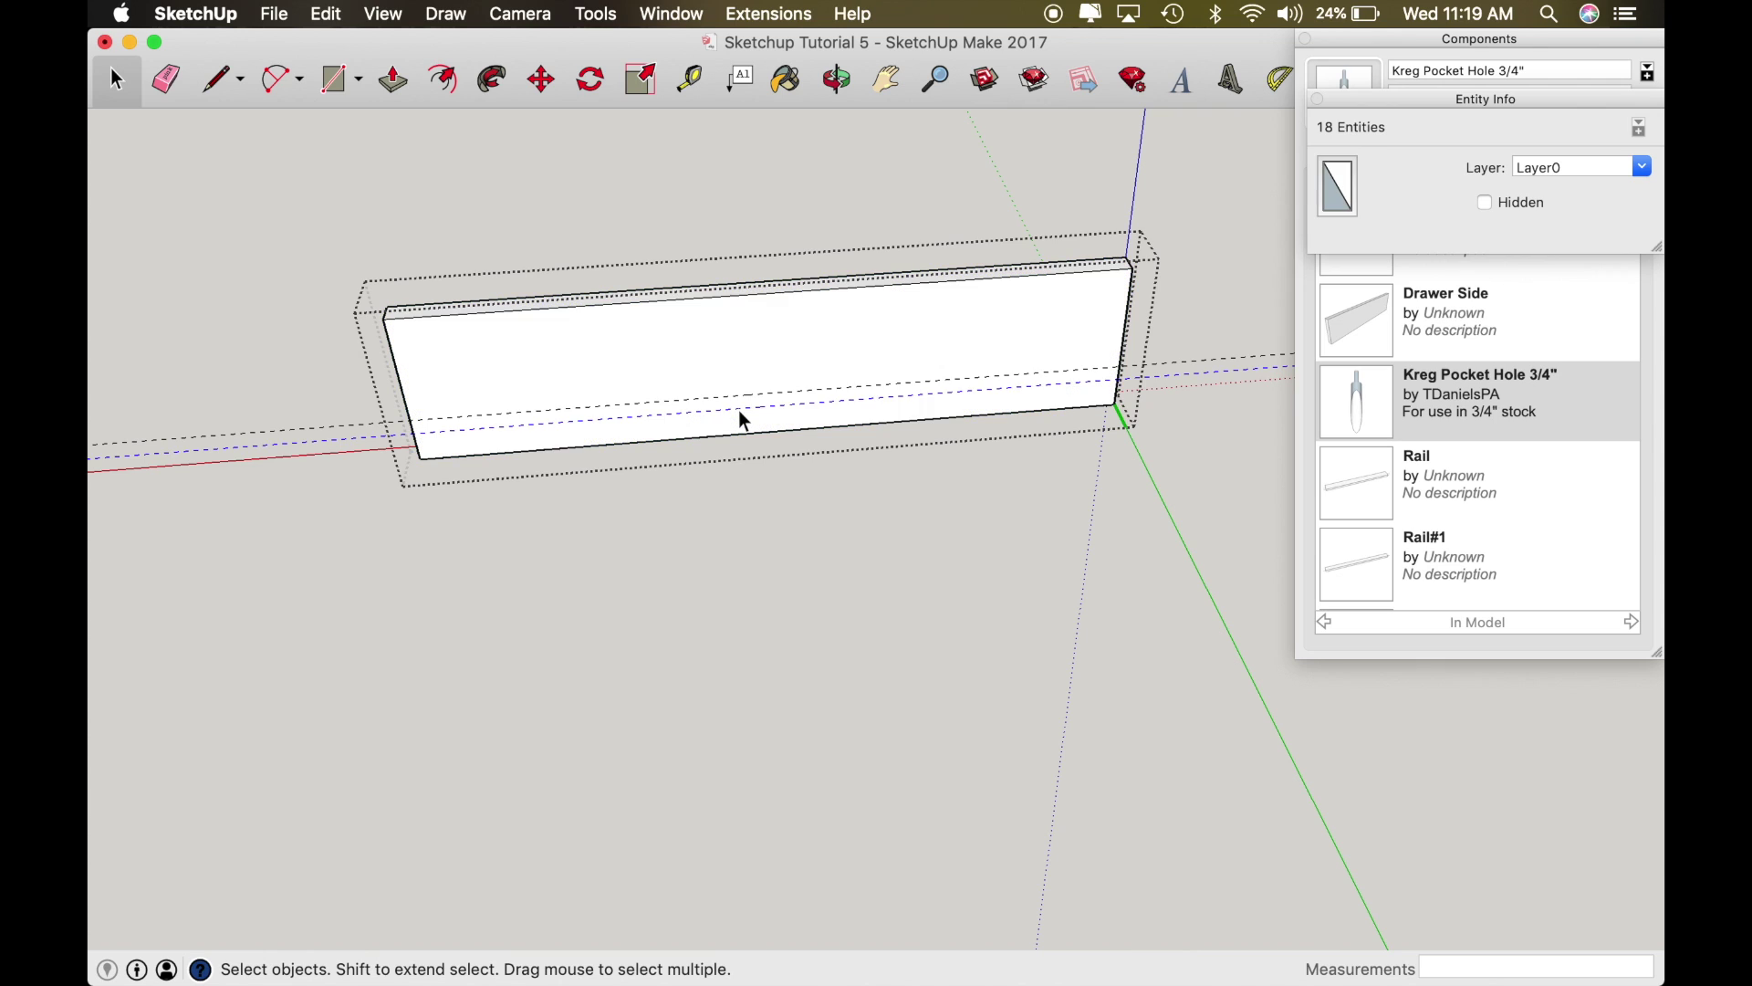
{"action": "key", "text": "Delete"}
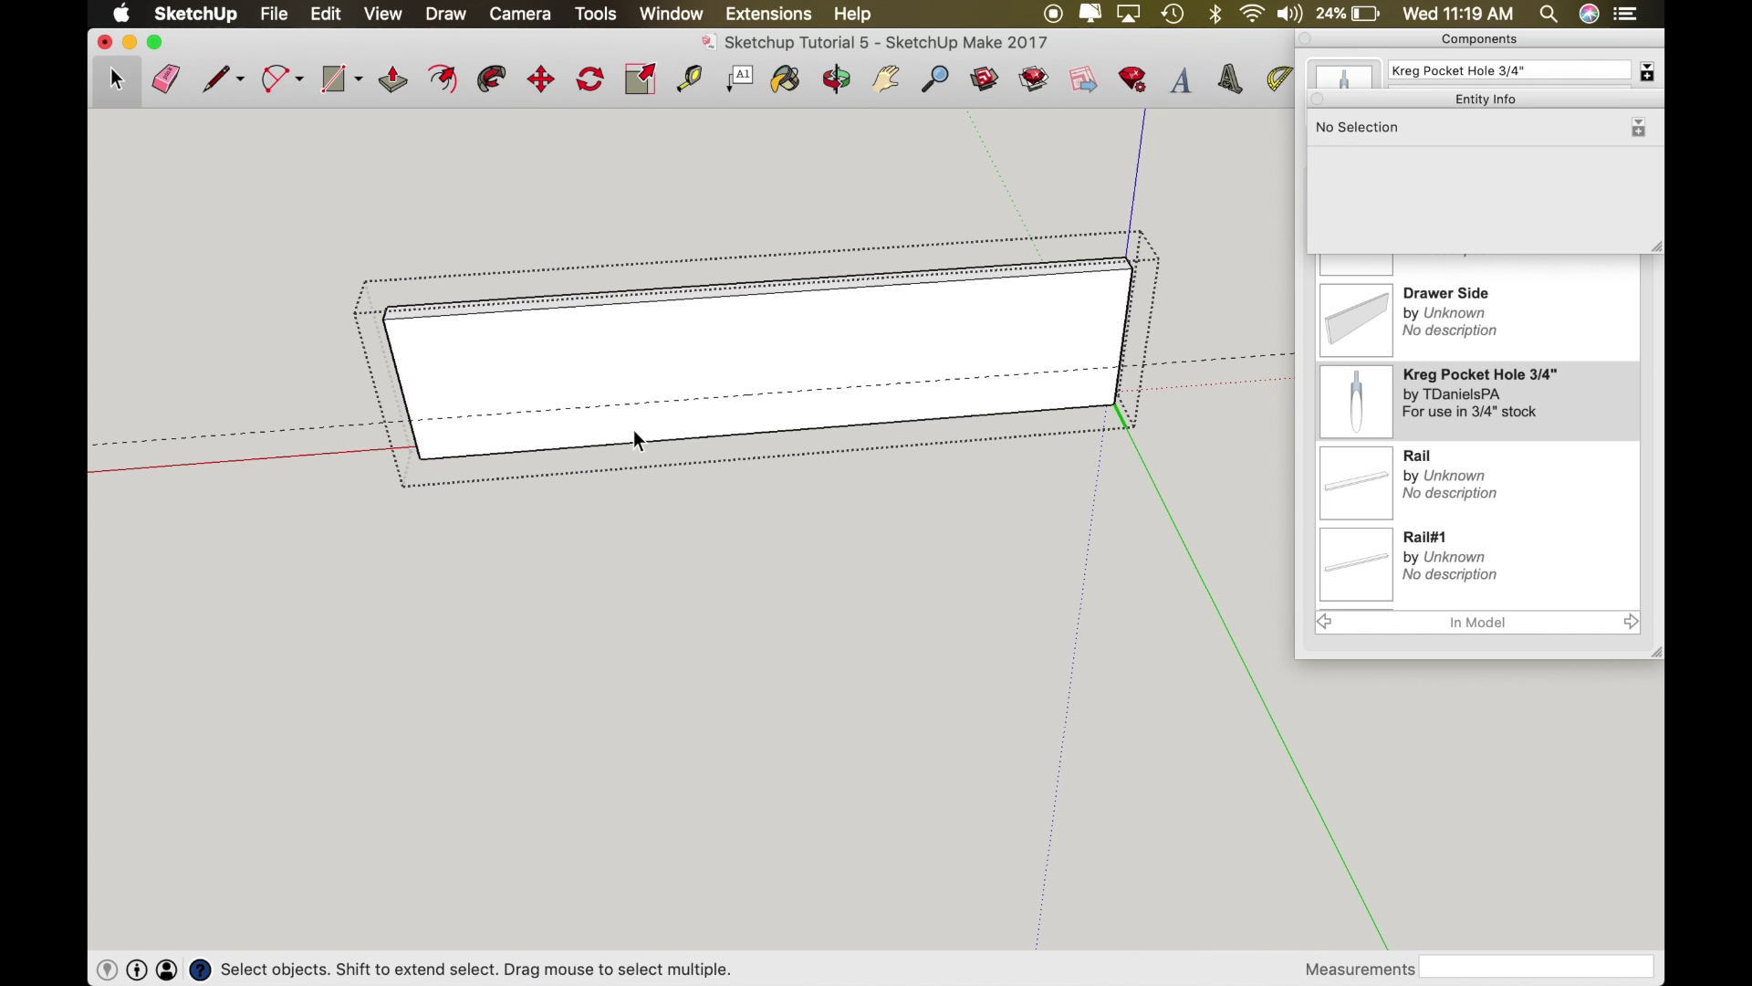
Step: Add a guide 1 inch below the upper edge of the Drawer Front's inner face
{"action": "key", "text": "t"}
{"action": "left_click", "coordinate": [591, 303]}
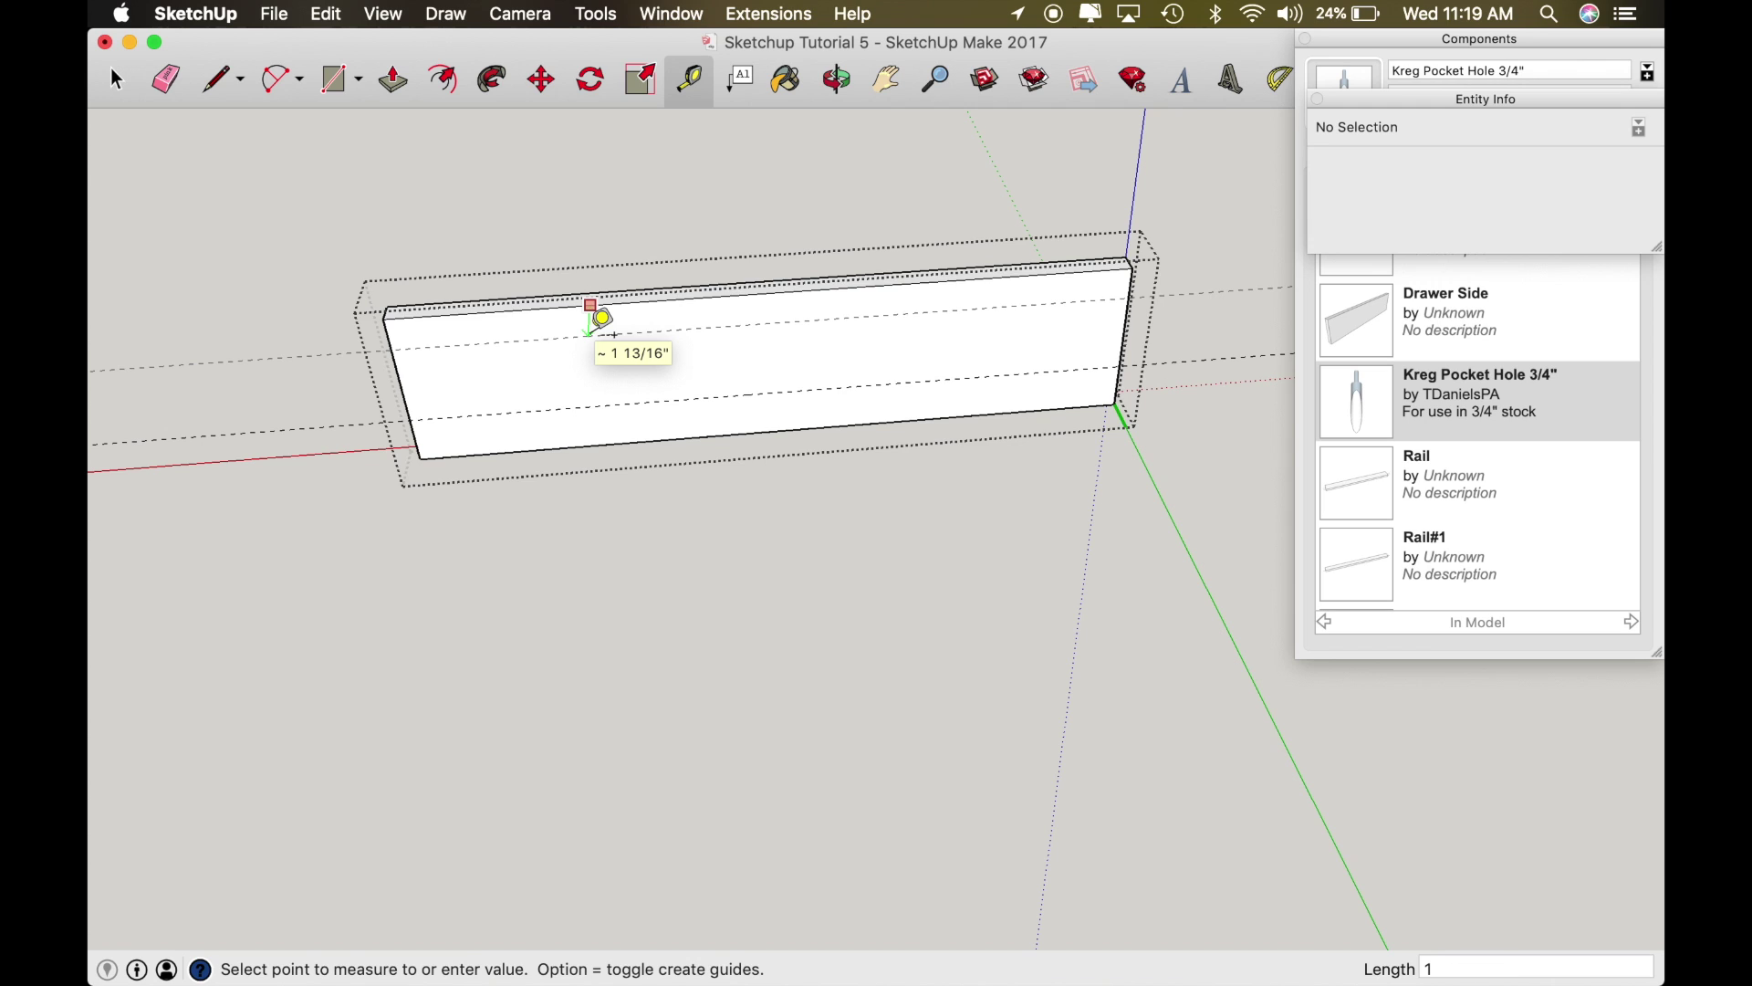
{"action": "left_click", "coordinate": [603, 318]}
{"action": "left_click", "coordinate": [590, 304]}
{"action": "left_click", "coordinate": [606, 338]}
Step: Place a Kreg Pocket Hole 3/4" on the Drawer Front's inner face near the upper guide, close to the left end
{"action": "key", "text": "space"}
{"action": "triple_click", "coordinate": [492, 362]}
{"action": "left_click", "coordinate": [1435, 401]}
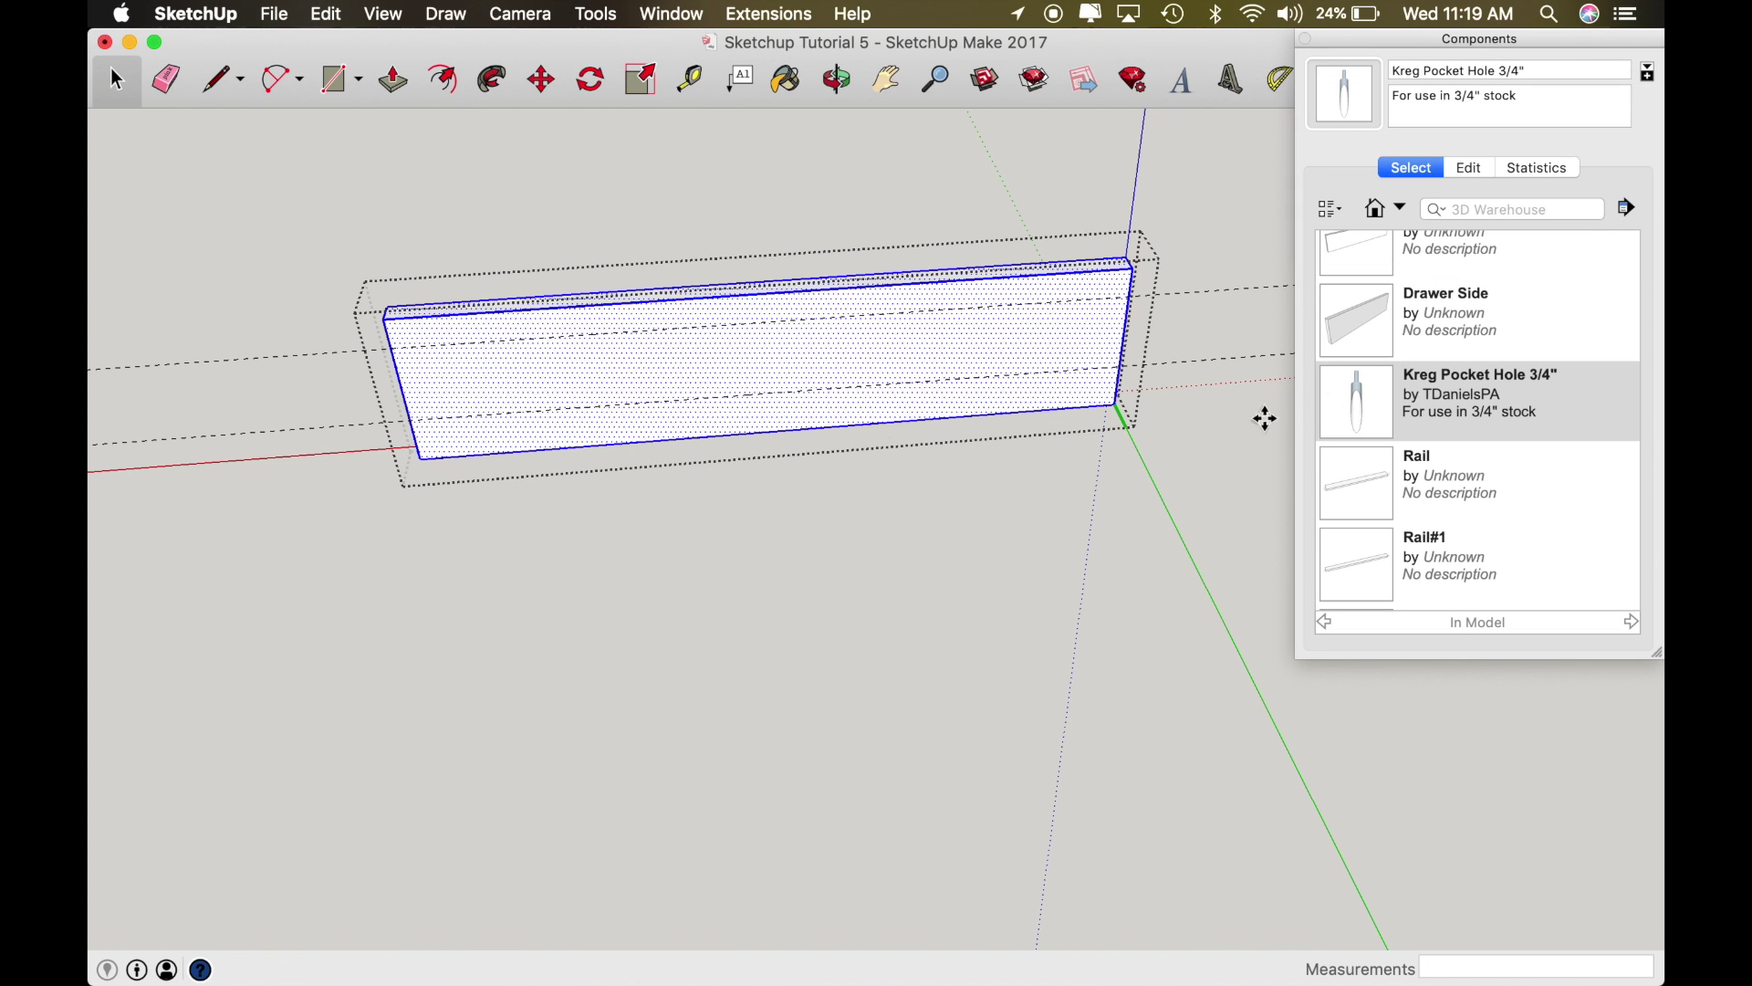
{"action": "left_click", "coordinate": [467, 367]}
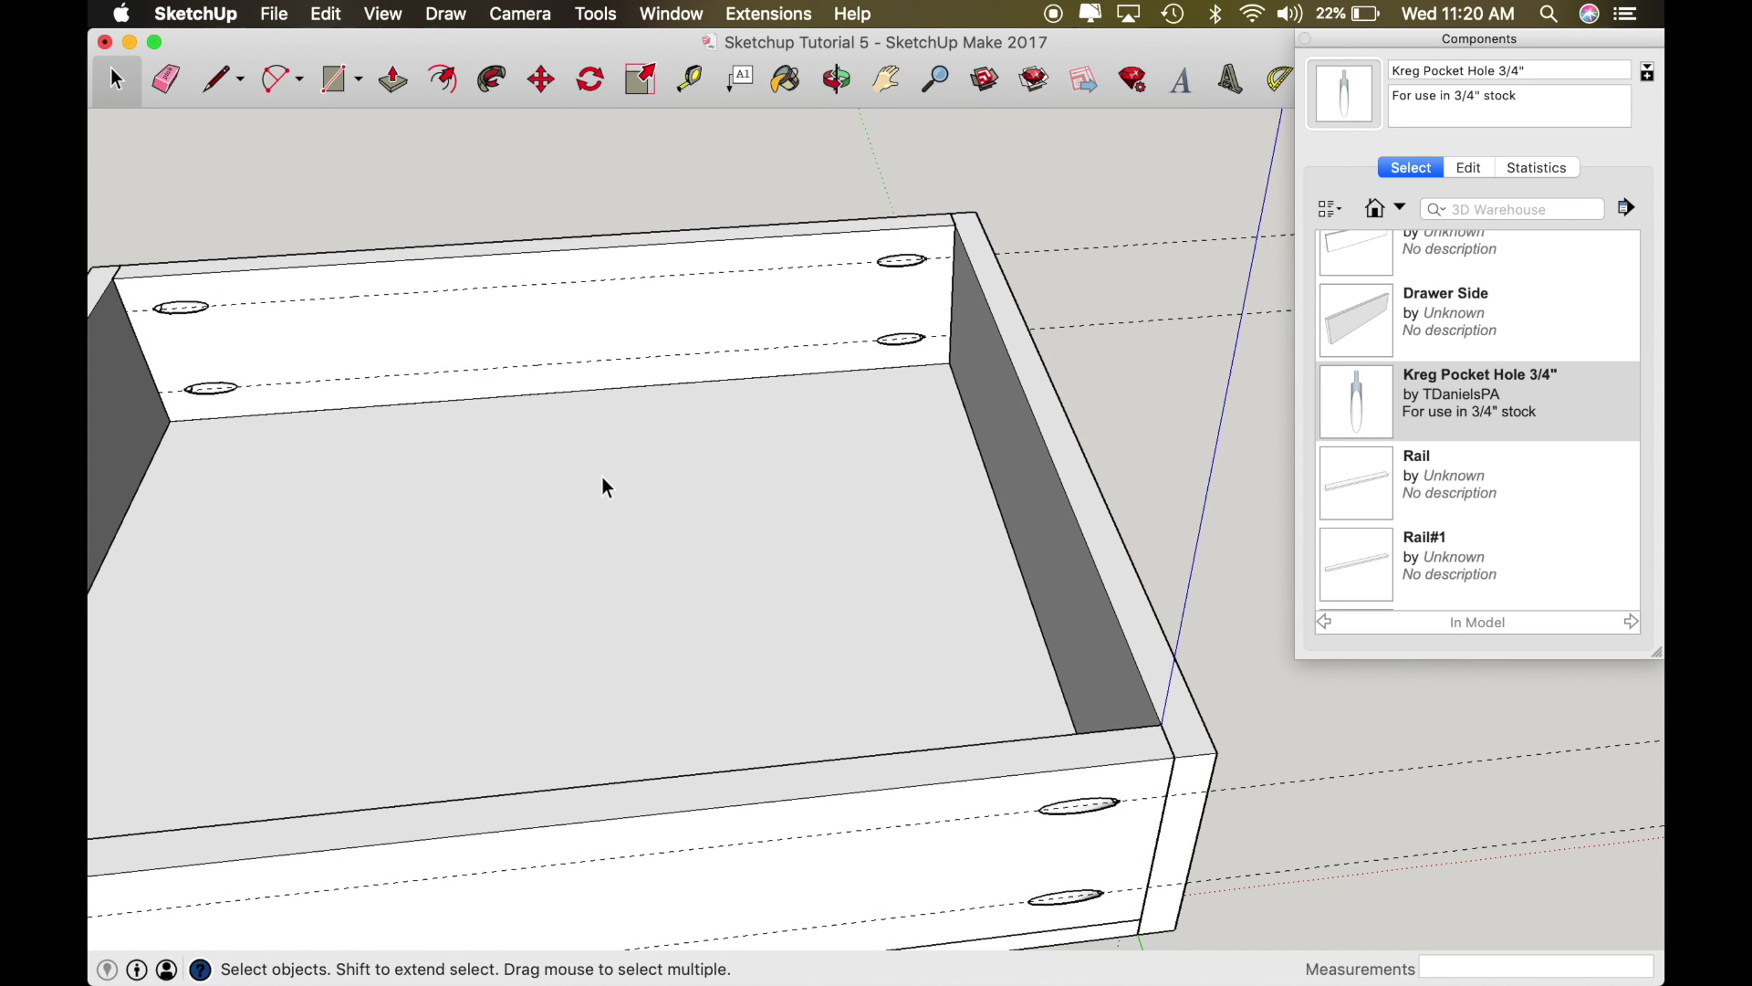
Step: Open the drawer's bottom panel for editing from its underside and pick the Kreg Pocket Hole 3/4" component for placement on it
{"action": "key", "text": "o"}
{"action": "left_click_drag", "start_coordinate": [665, 469], "coordinate": [856, 278]}
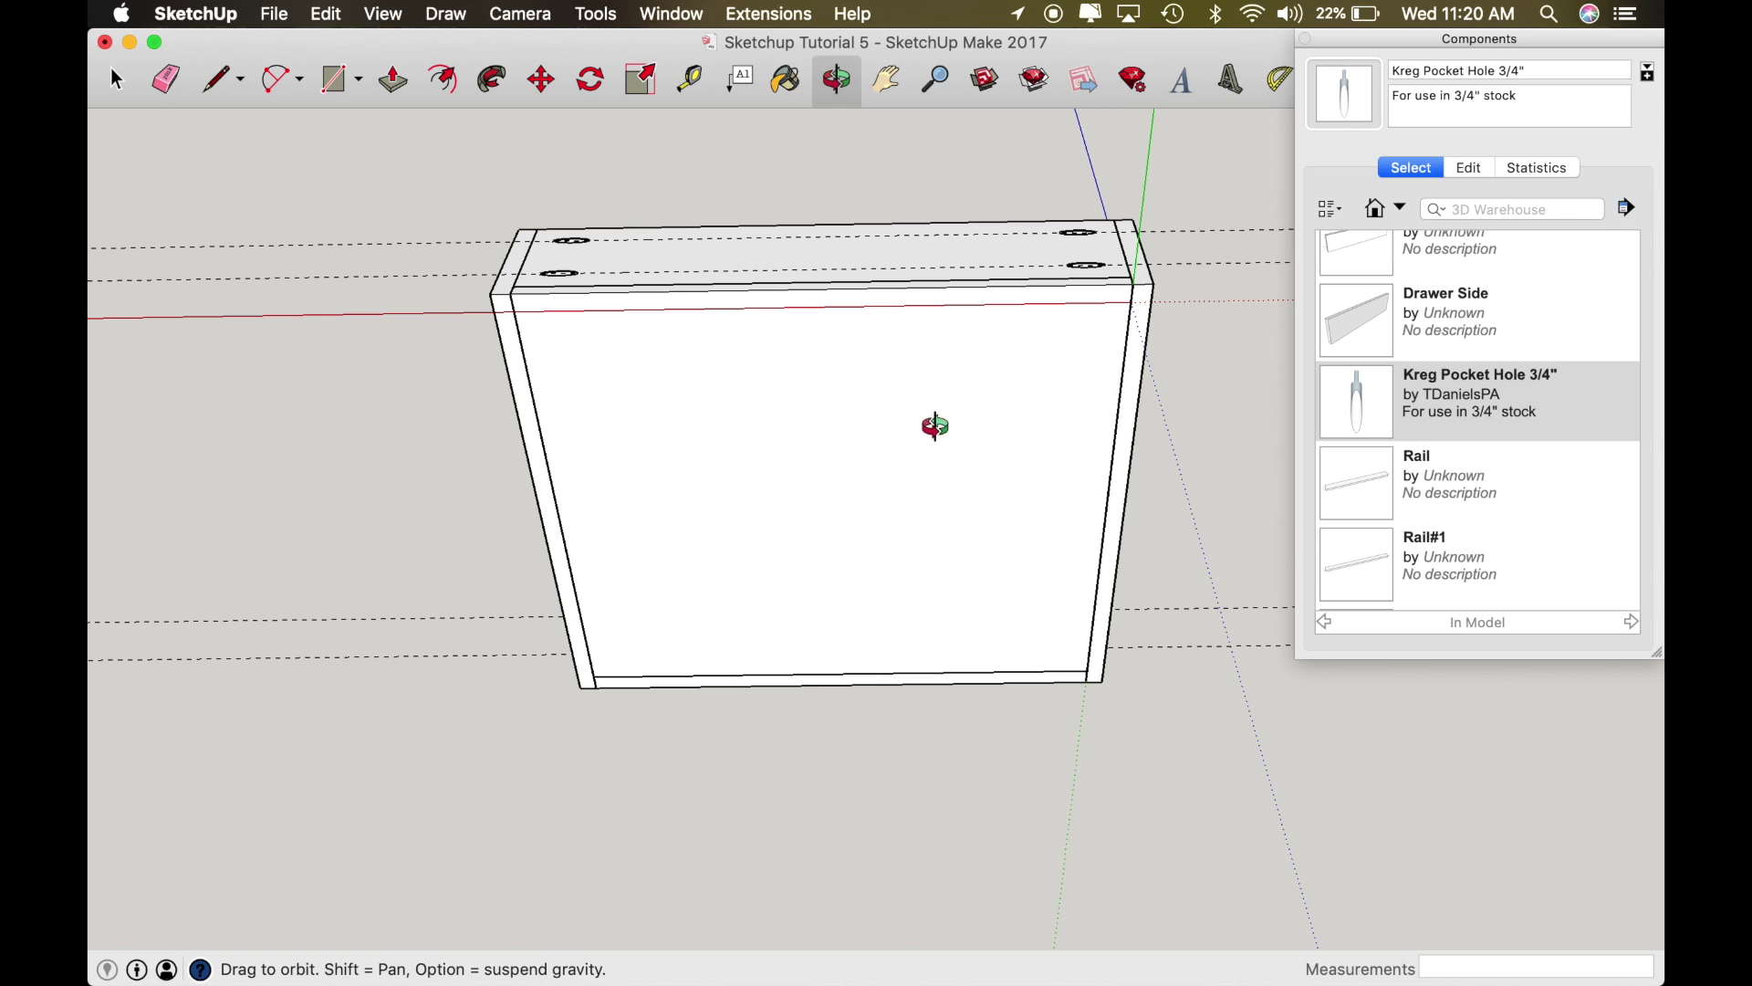
{"action": "scroll", "coordinate": [838, 298], "scroll_direction": "up", "scroll_amount": 3}
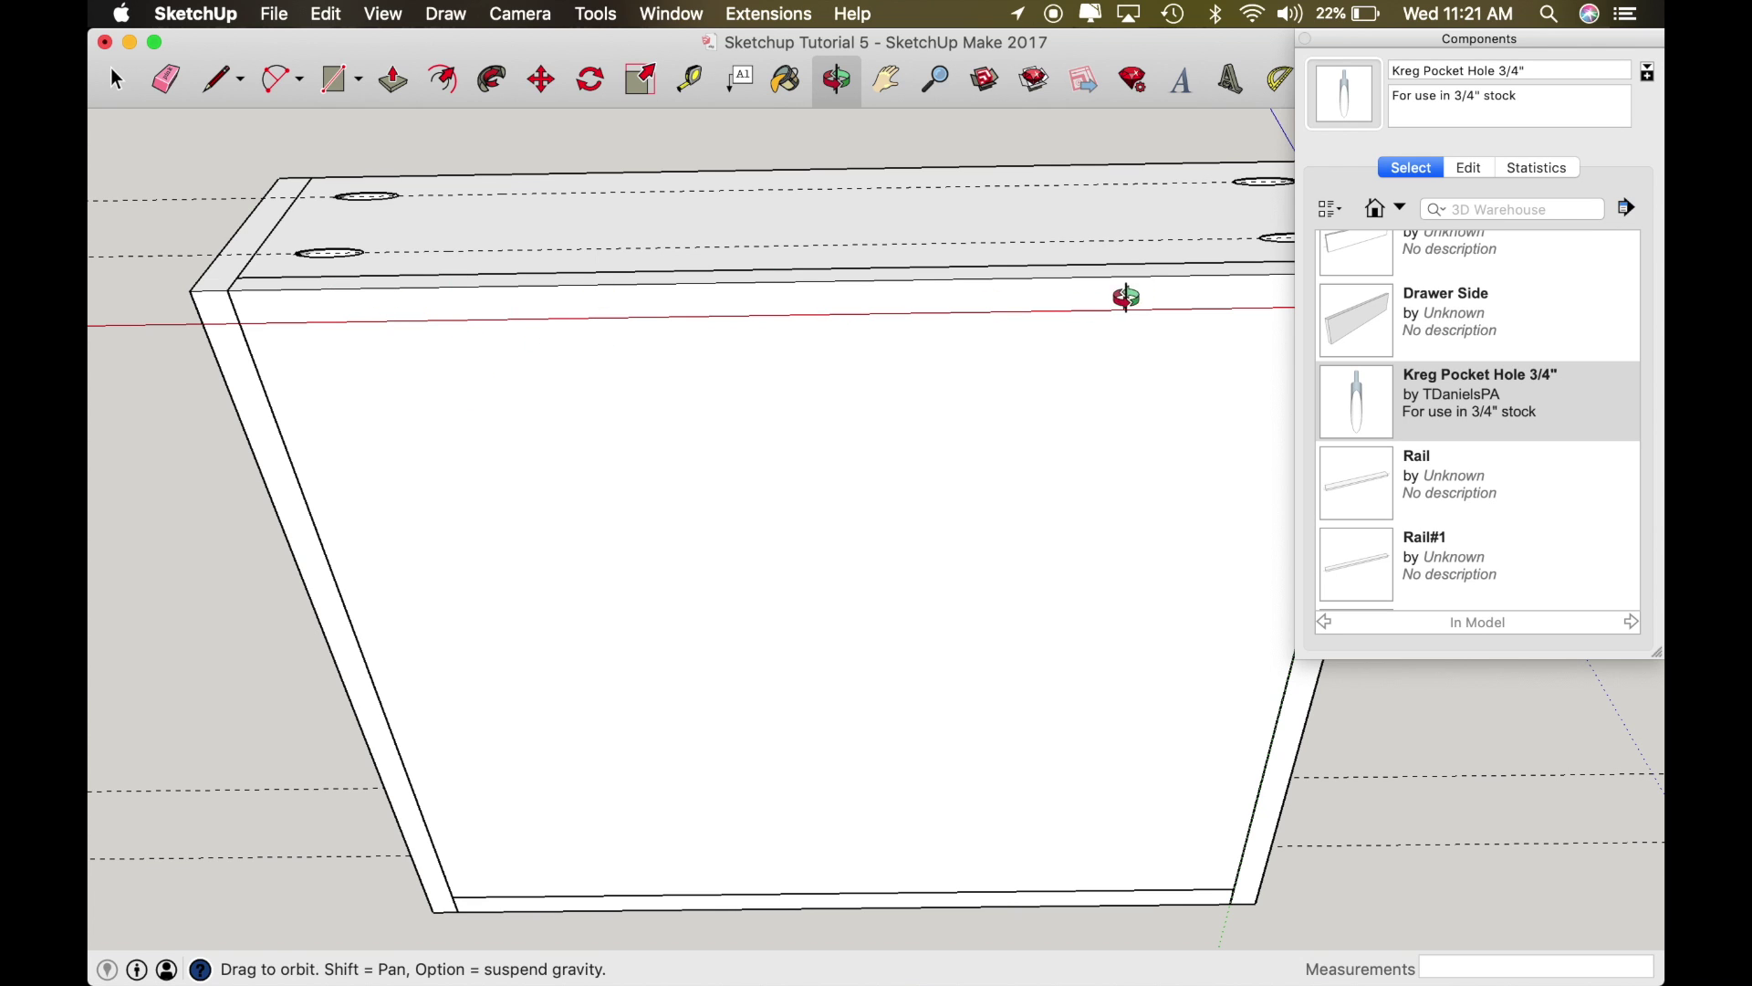
{"action": "left_click_drag", "start_coordinate": [545, 404], "coordinate": [502, 331]}
{"action": "key", "text": "space"}
{"action": "left_click", "coordinate": [562, 398]}
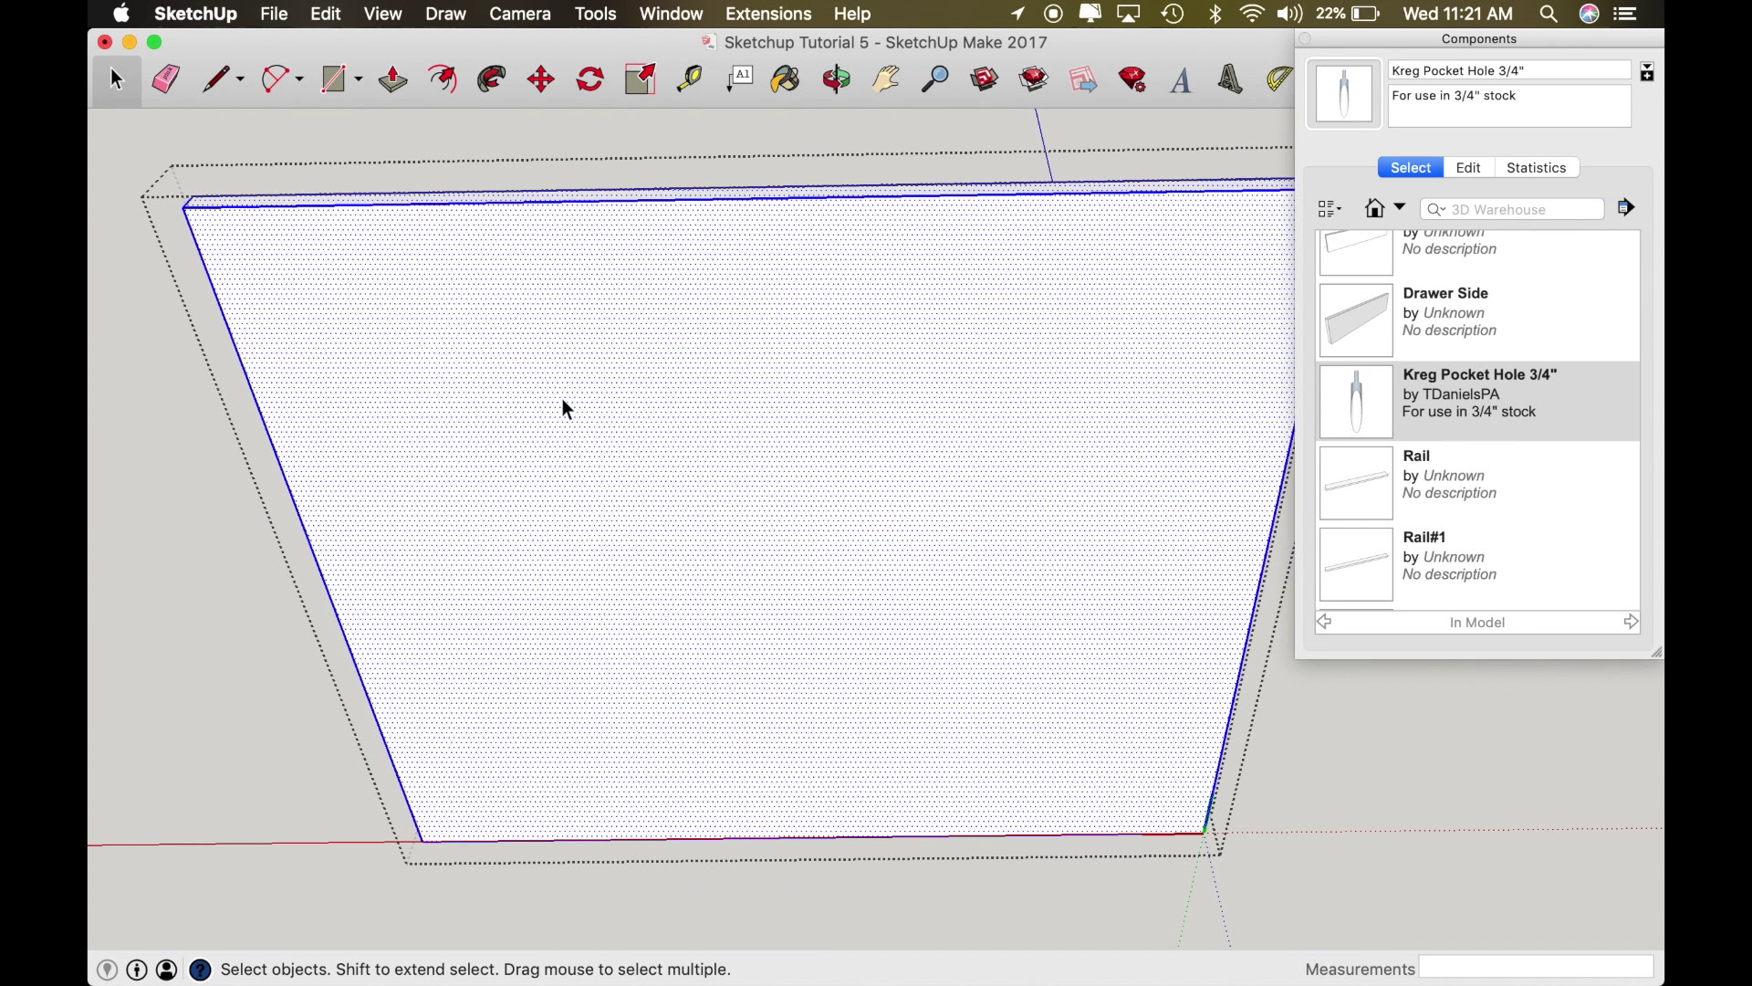
{"action": "left_click", "coordinate": [1442, 394]}
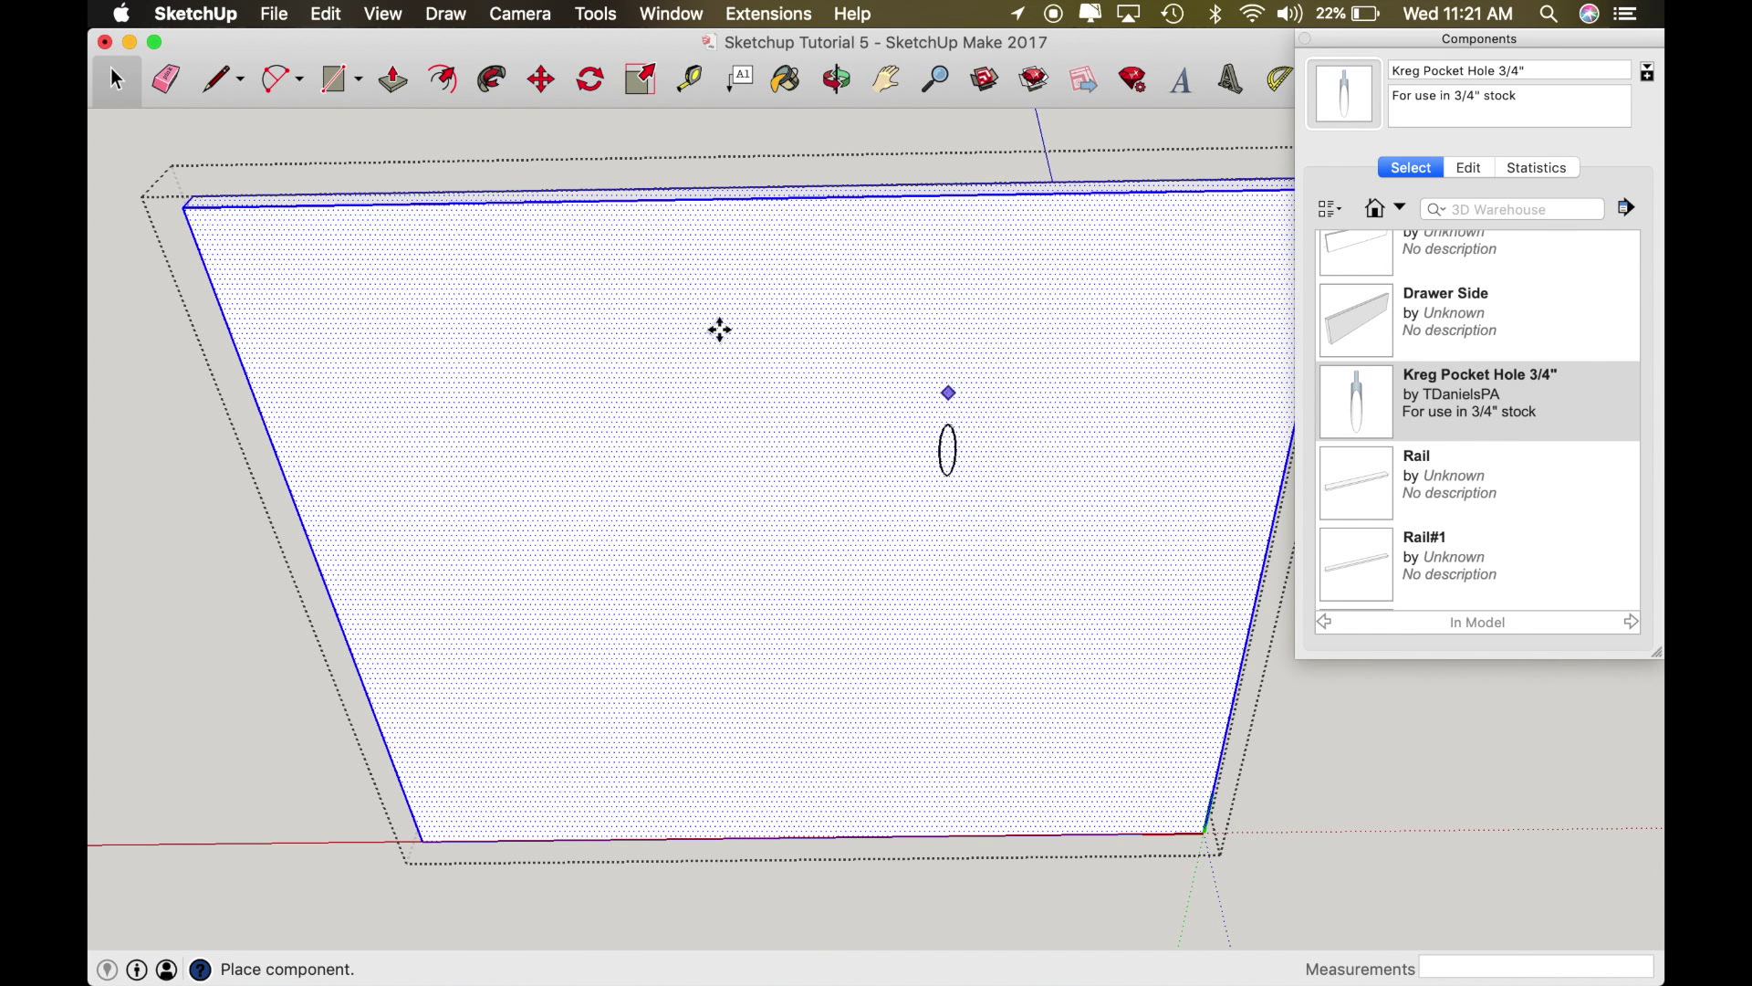
Step: Finish editing the drawer's bottom panel and return to the full model
{"action": "key", "text": "o"}
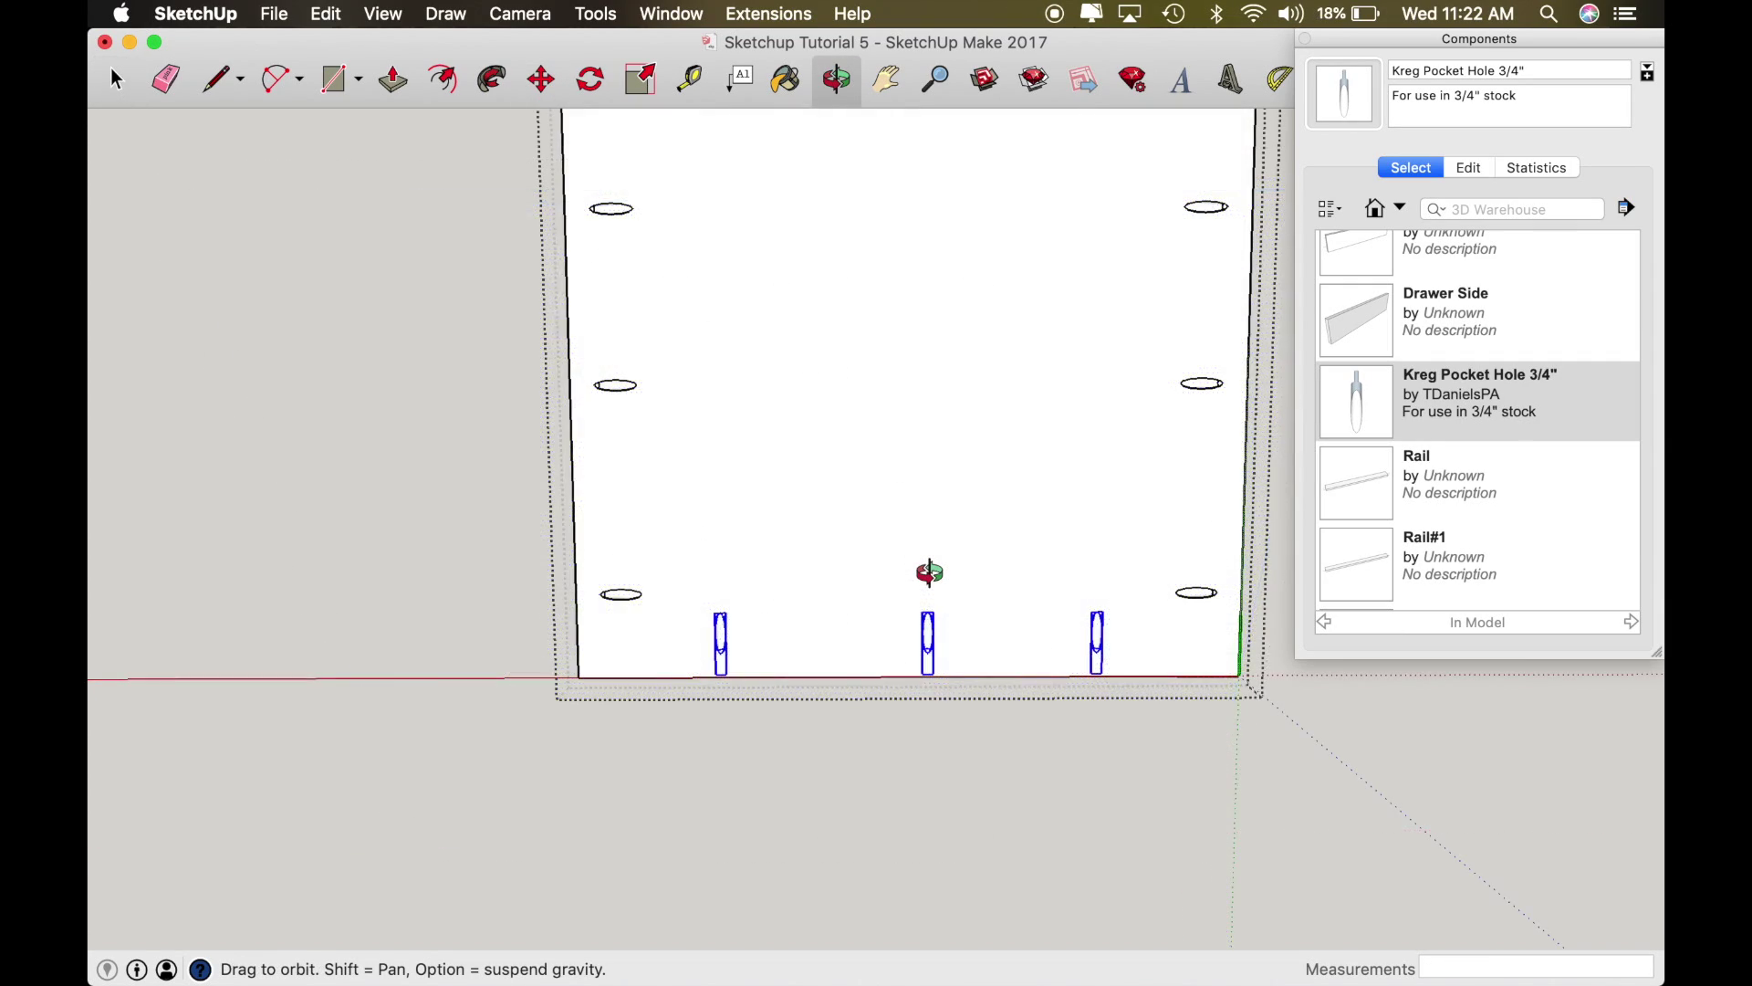
{"action": "scroll", "coordinate": [927, 571], "scroll_direction": "down", "scroll_amount": 6}
{"action": "left_click_drag", "start_coordinate": [927, 571], "coordinate": [887, 612]}
{"action": "key", "text": "space"}
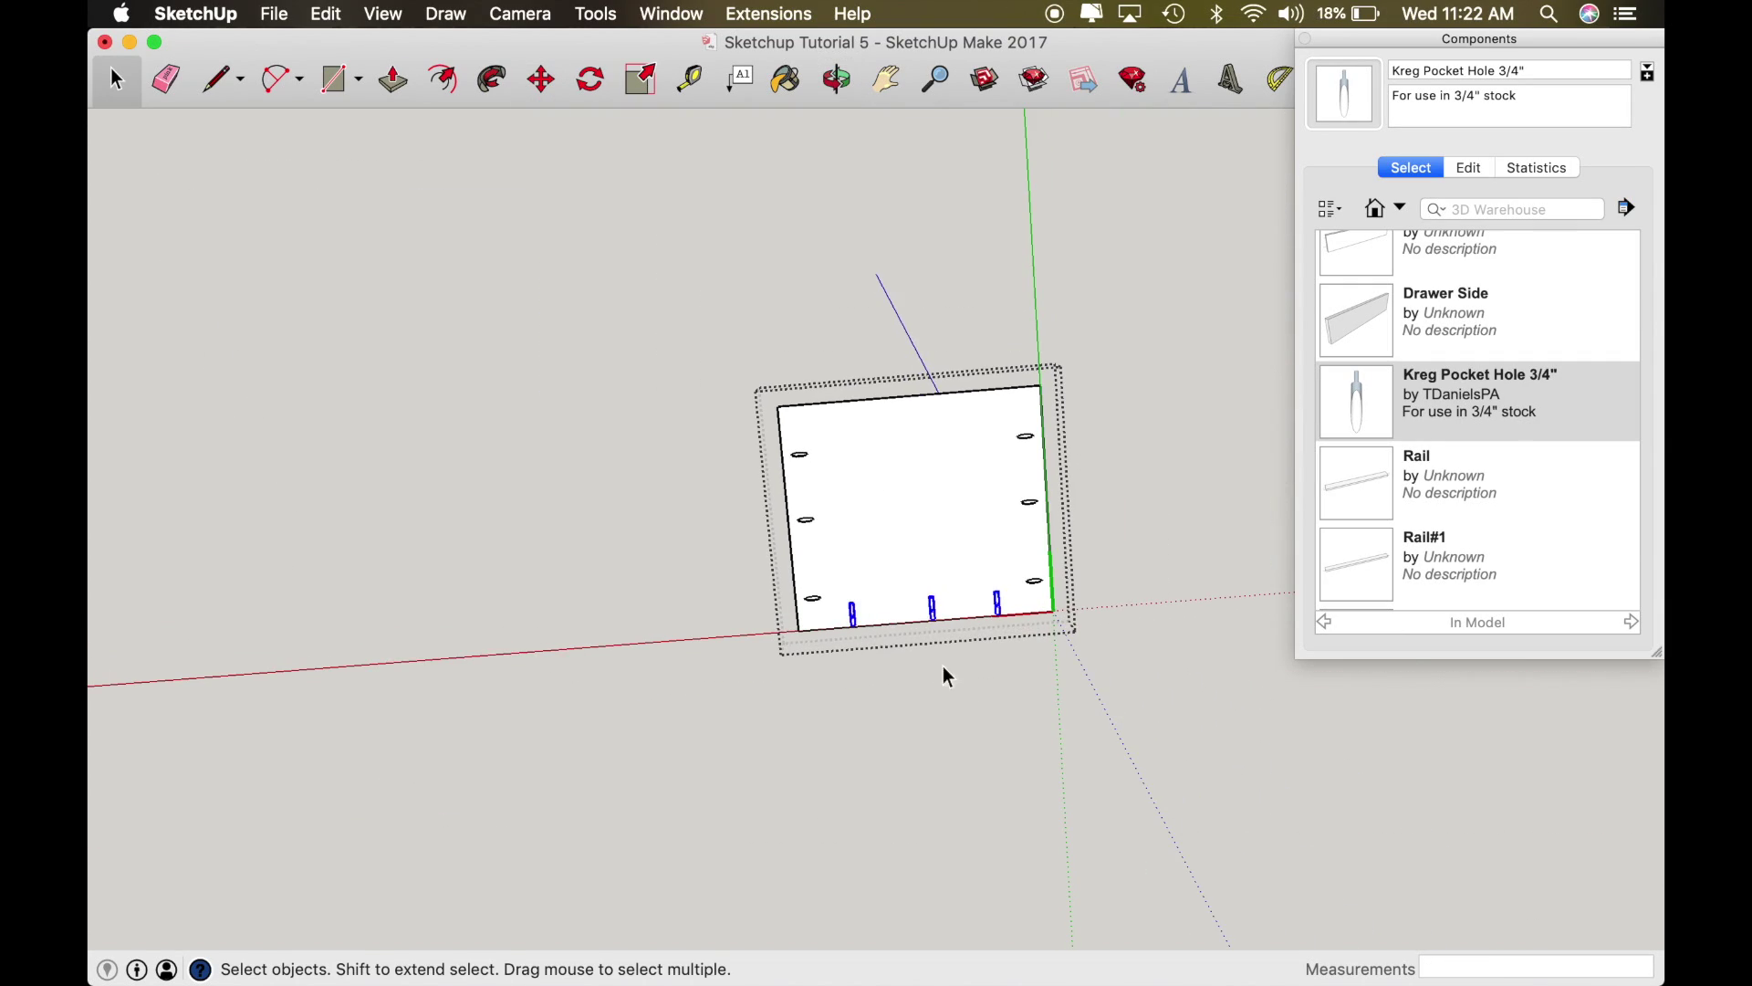
Step: Examine the pocket holes on the drawer's underside and back, and the assembled drawer from the front
{"action": "key", "text": "o"}
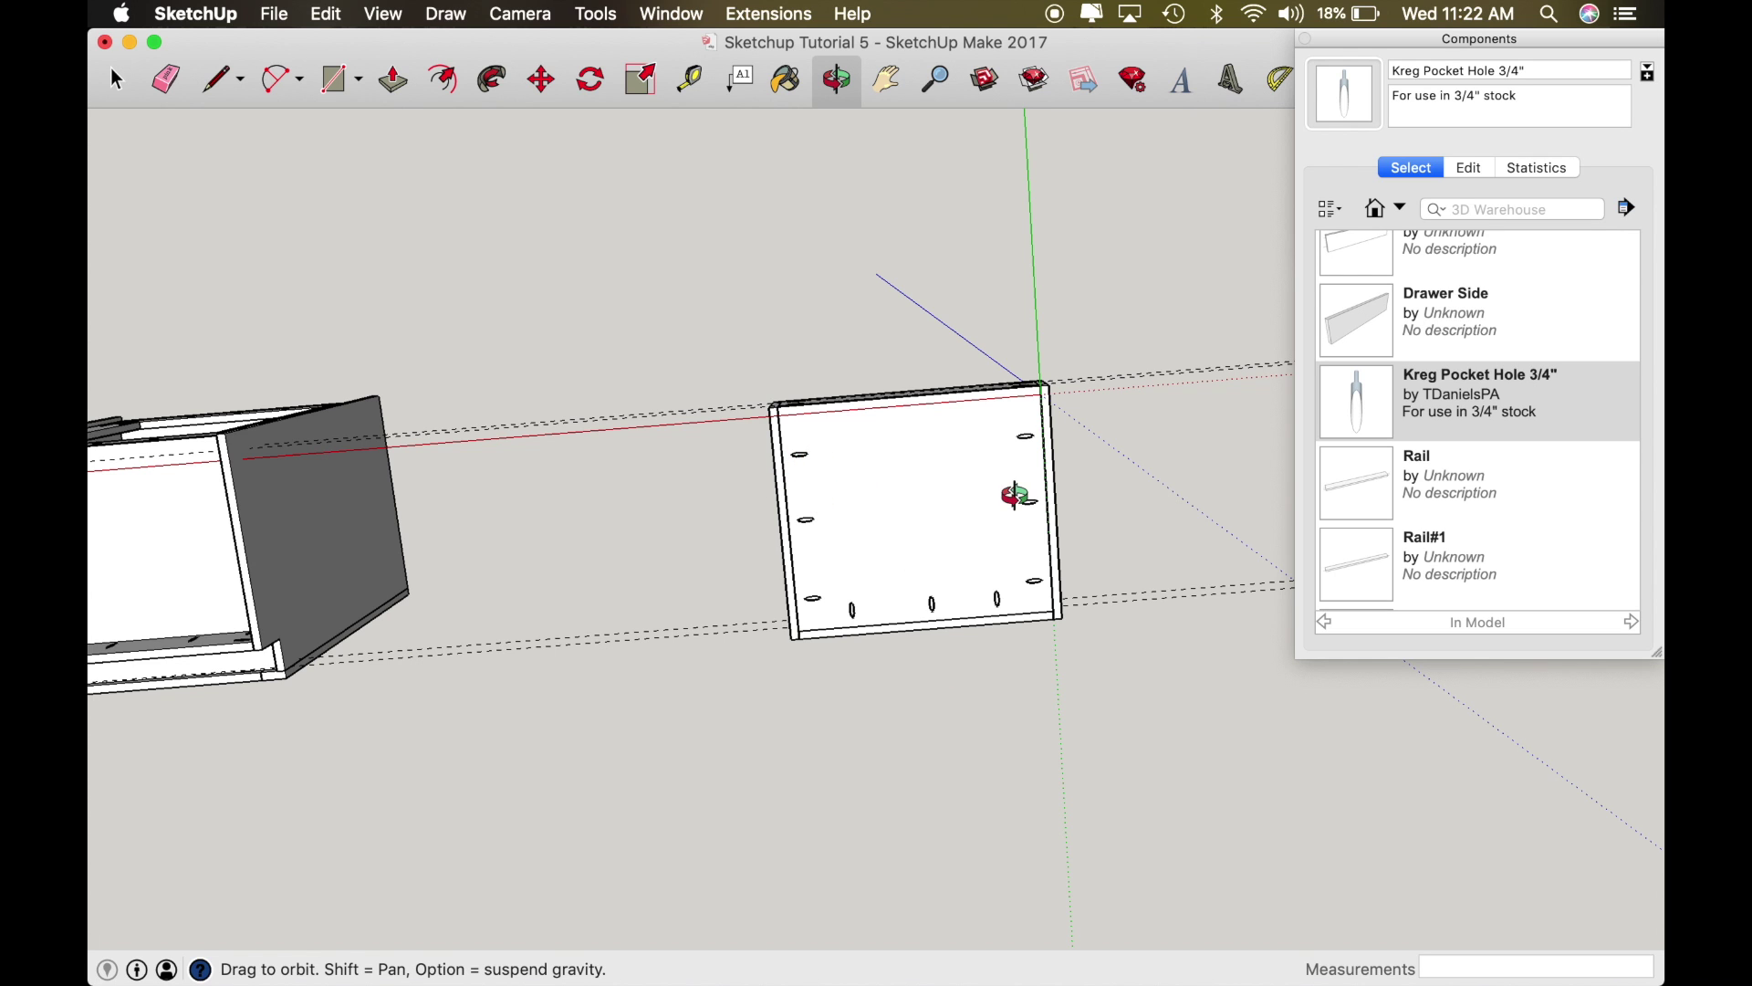
{"action": "left_click_drag", "start_coordinate": [923, 606], "coordinate": [907, 696]}
{"action": "scroll", "coordinate": [860, 491], "scroll_direction": "up", "scroll_amount": 4}
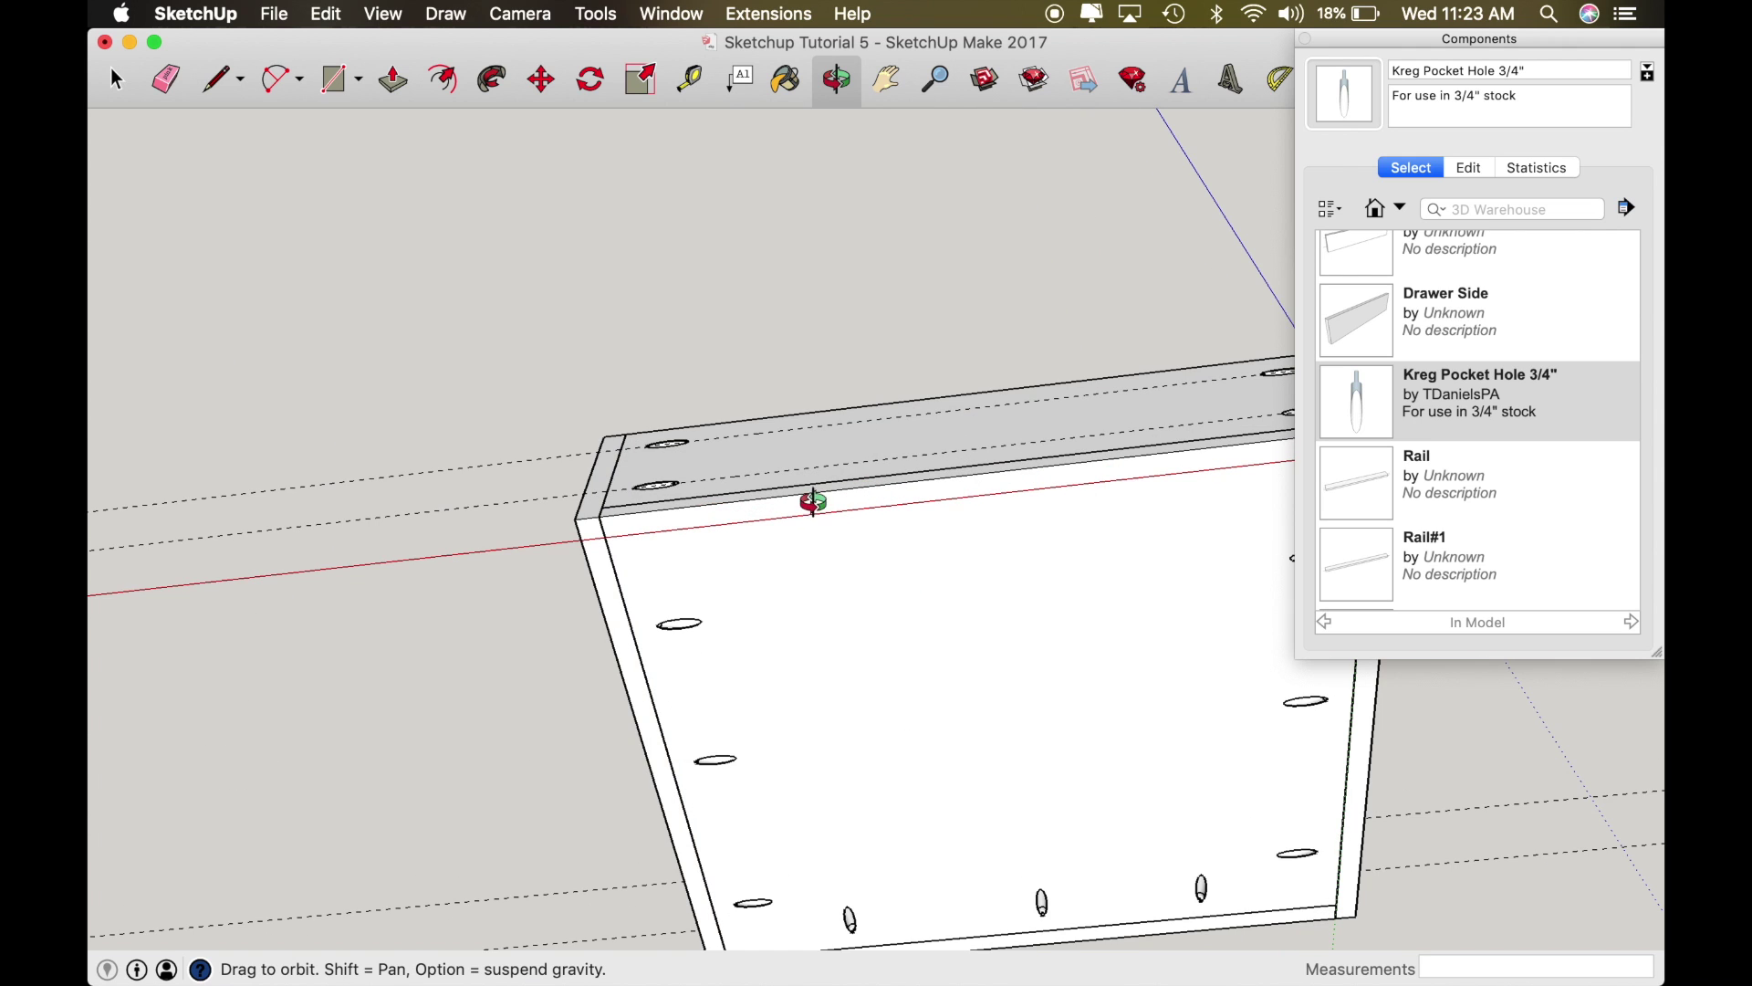
{"action": "left_click_drag", "start_coordinate": [899, 508], "coordinate": [455, 828]}
{"action": "left_click_drag", "start_coordinate": [972, 597], "coordinate": [273, 858]}
{"action": "scroll", "coordinate": [862, 696], "scroll_direction": "down", "scroll_amount": 4}
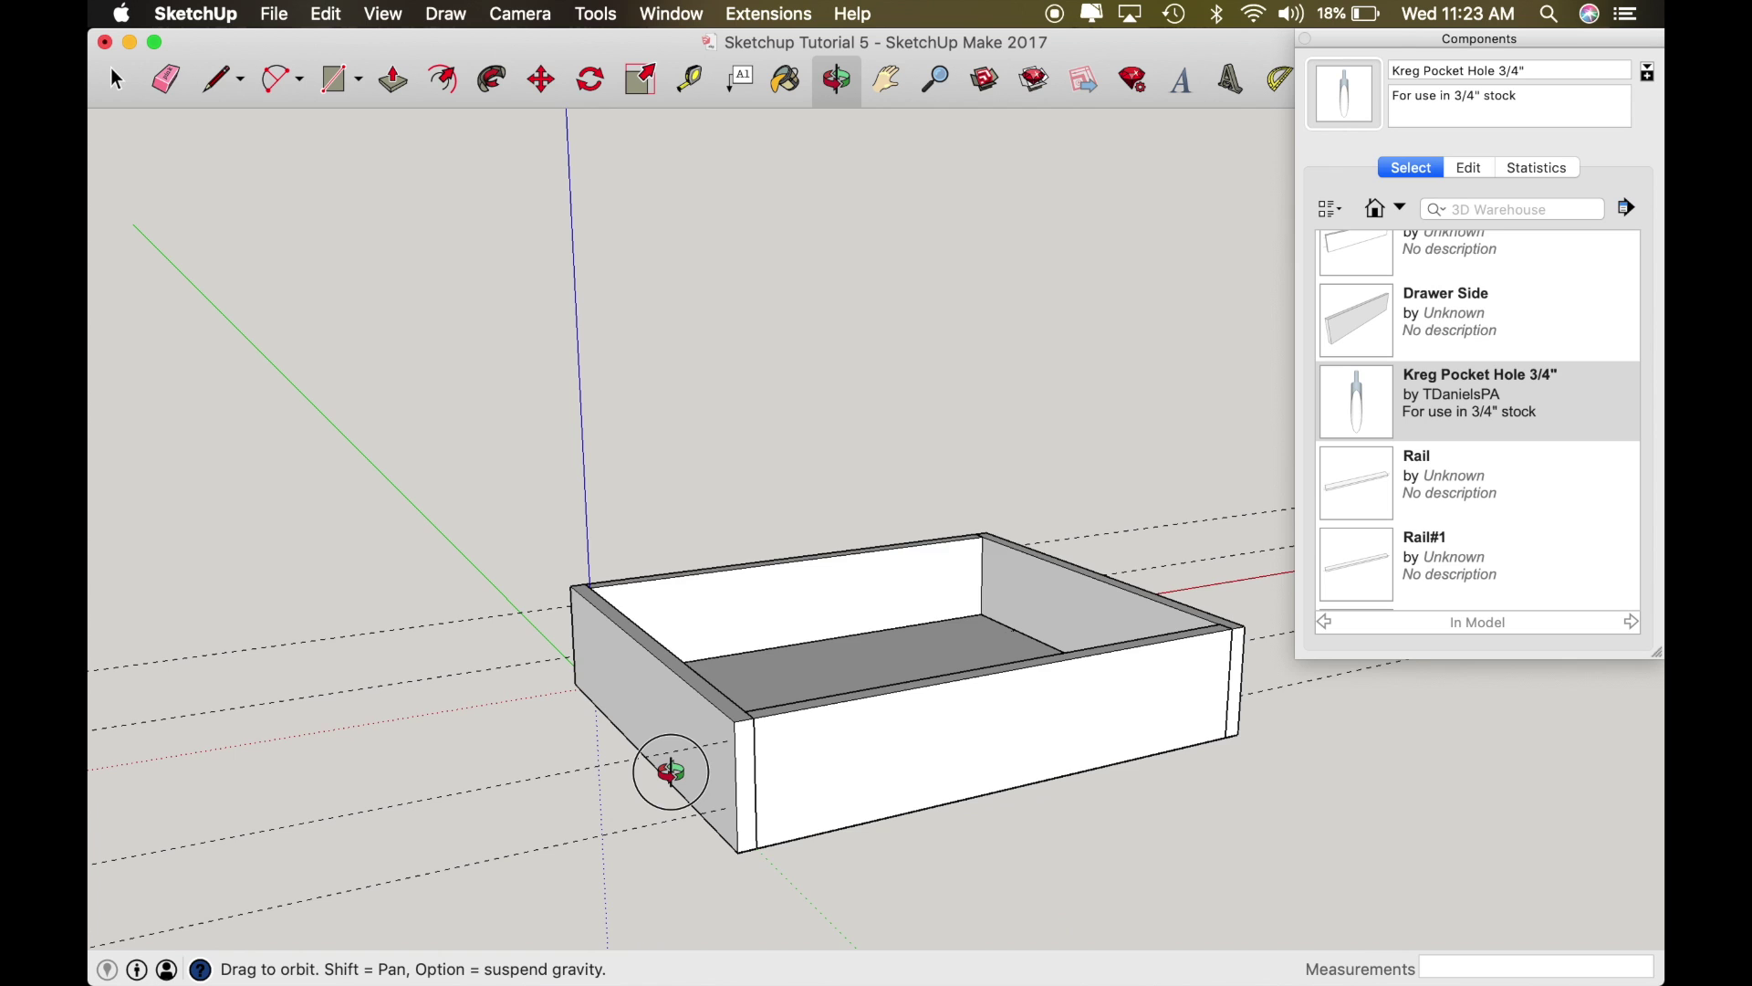
{"action": "scroll", "coordinate": [671, 771], "scroll_direction": "down", "scroll_amount": 3}
{"action": "key", "text": "space"}
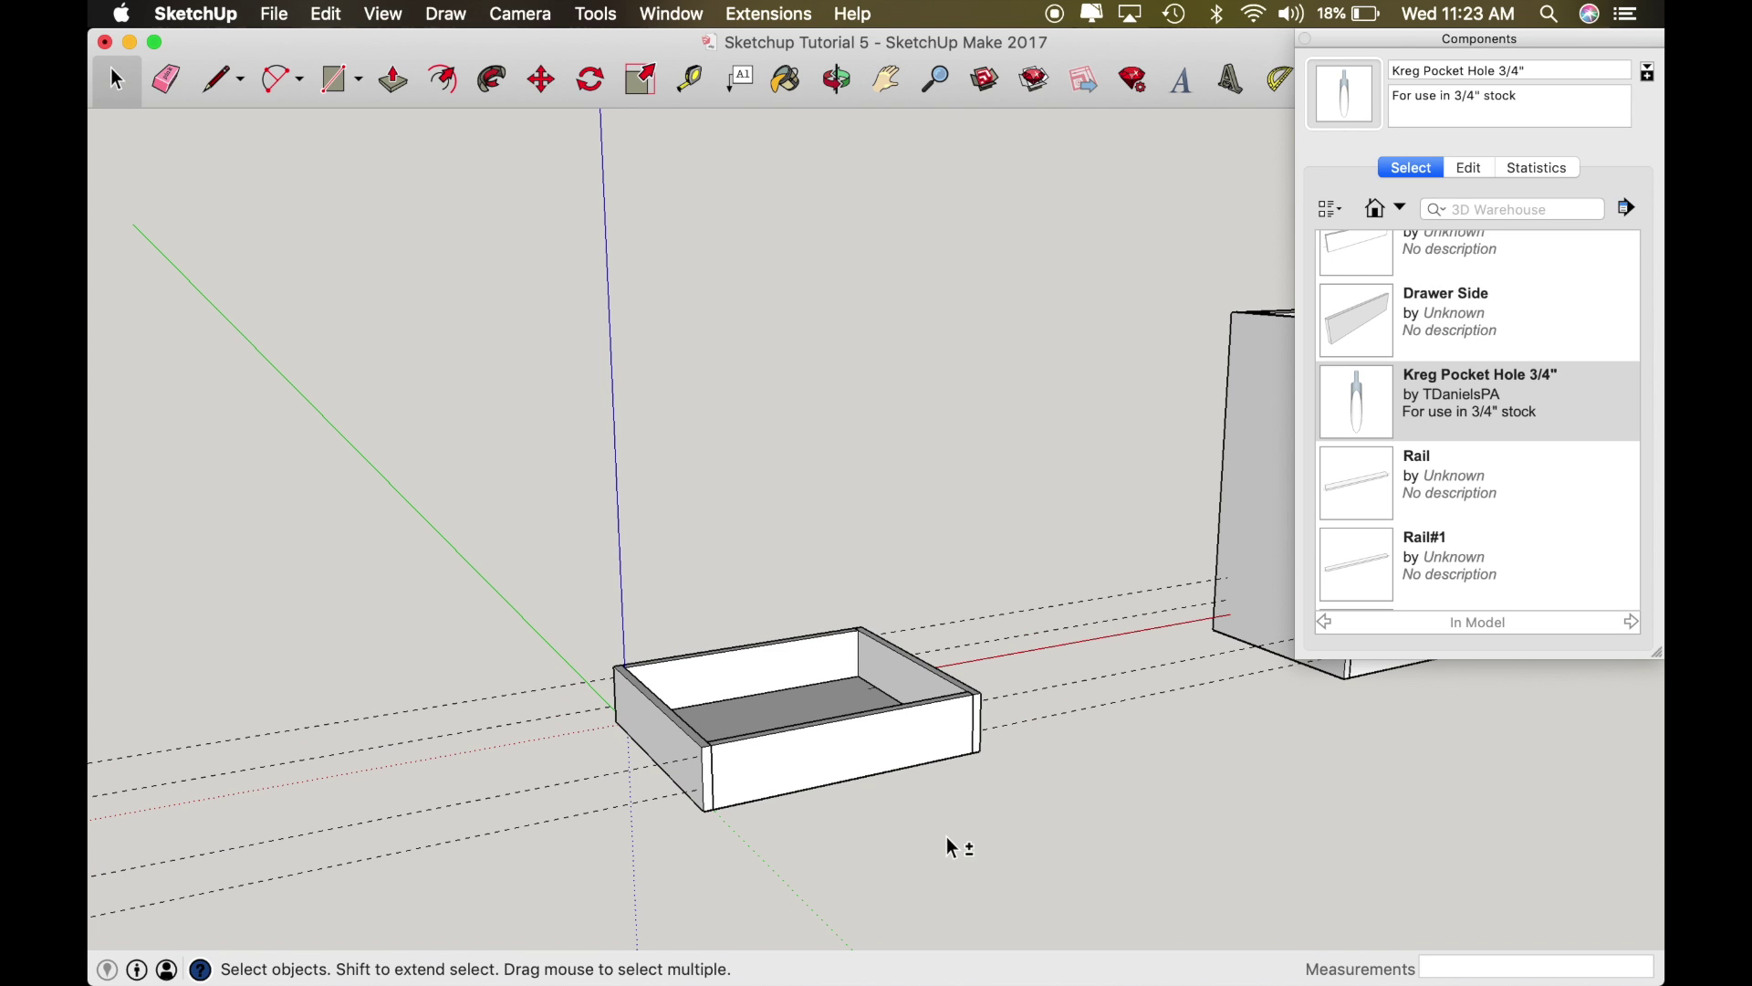
Step: Select all parts of the drawer and make them a component named Drawer
{"action": "middle_click_drag", "start_coordinate": [979, 780], "coordinate": [770, 810]}
{"action": "left_click", "coordinate": [451, 584]}
{"action": "left_click_drag", "start_coordinate": [449, 578], "coordinate": [961, 866]}
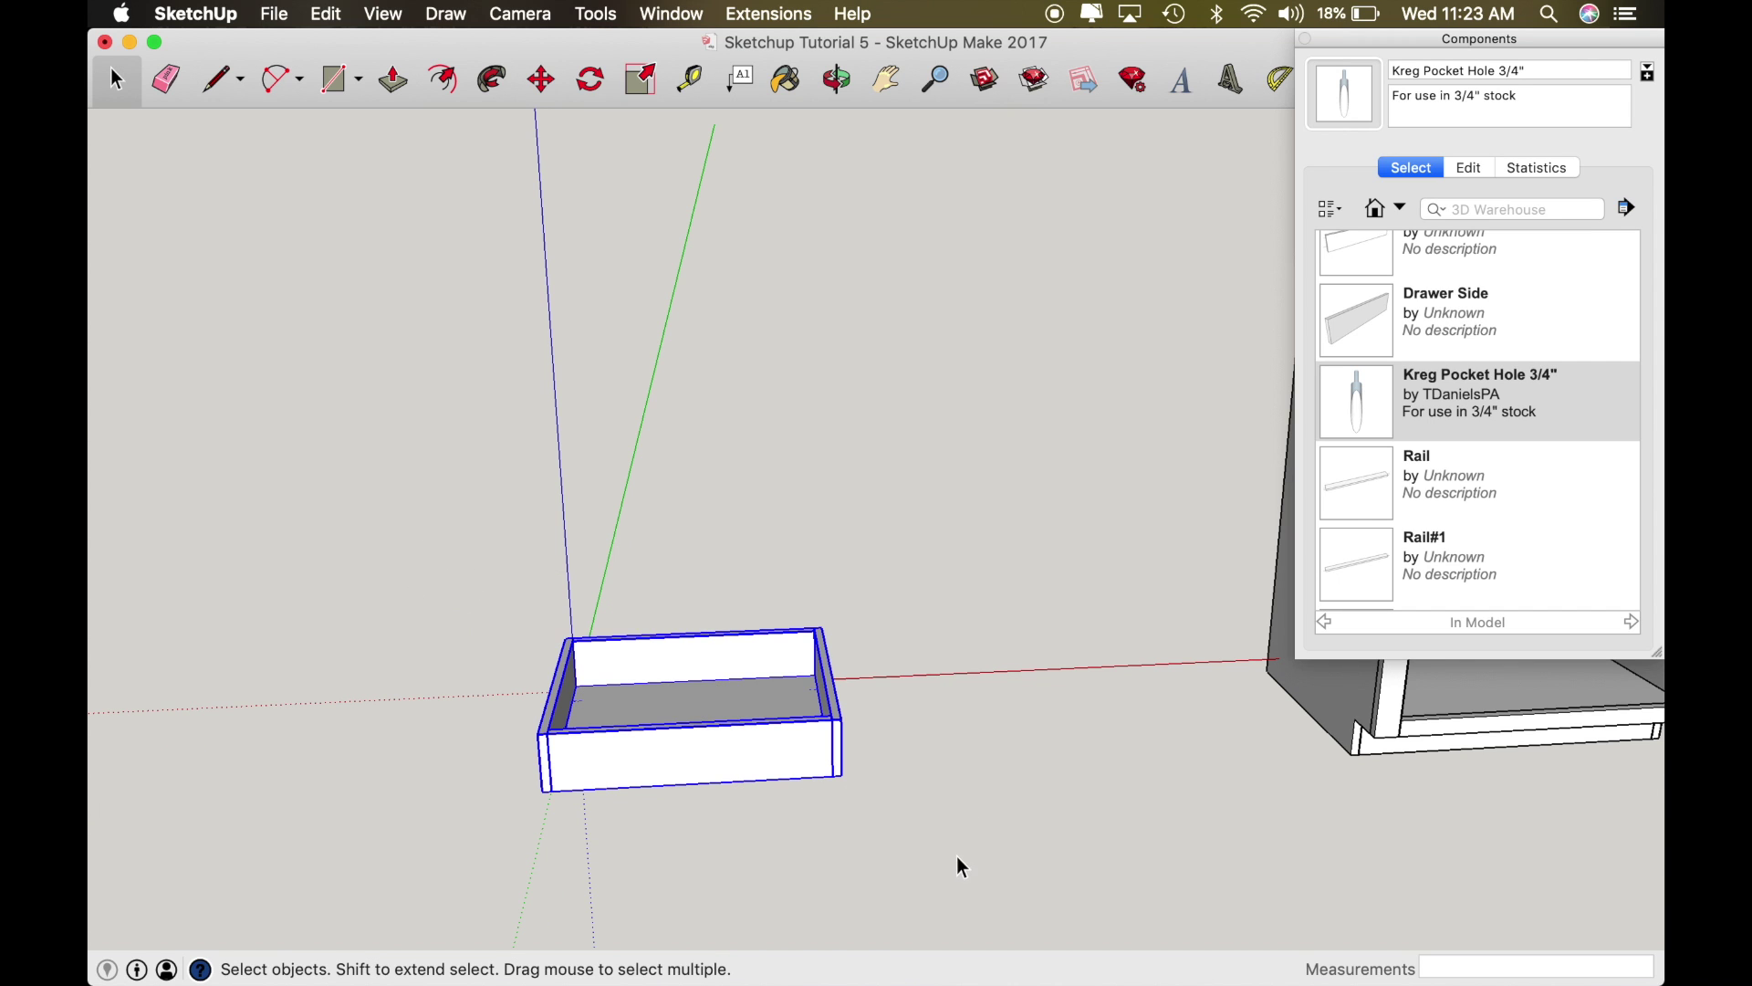
{"action": "type", "text": "gDr"}
{"action": "type", "text": "awer"}
{"action": "key", "text": "Return"}
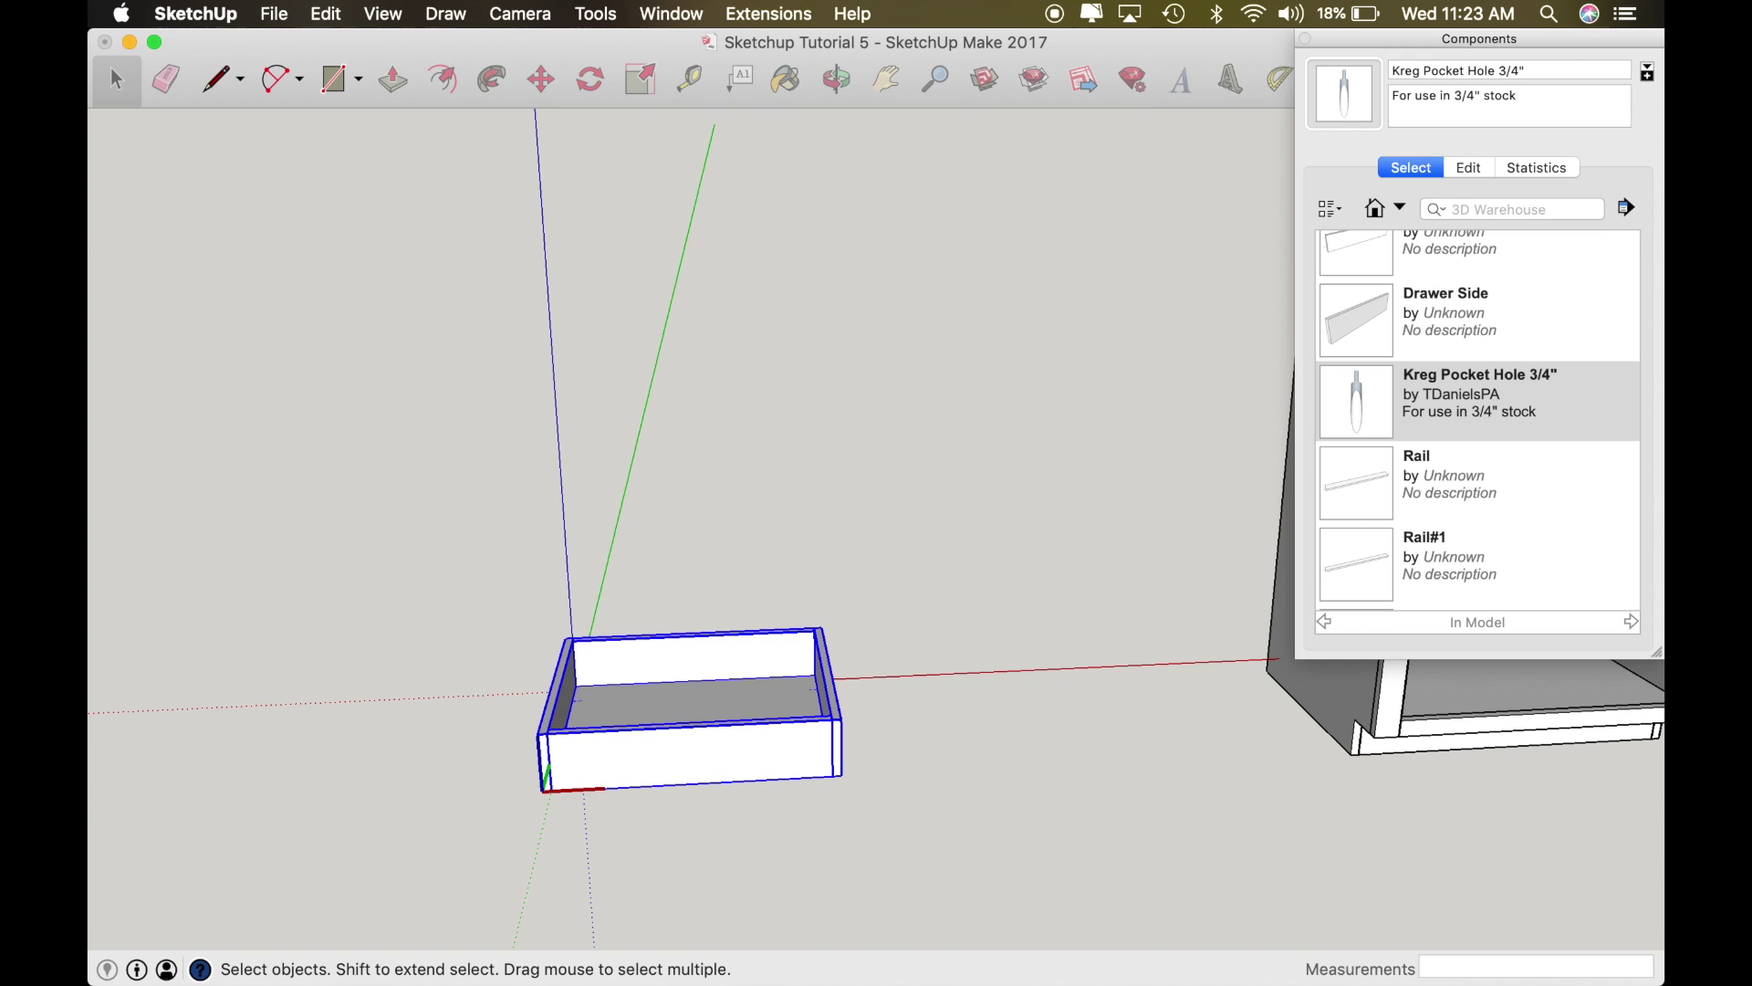
Step: Move the drawer by its lower-left front corner to the lower-left front corner of the base cabinet's upper opening
{"action": "key", "text": "m"}
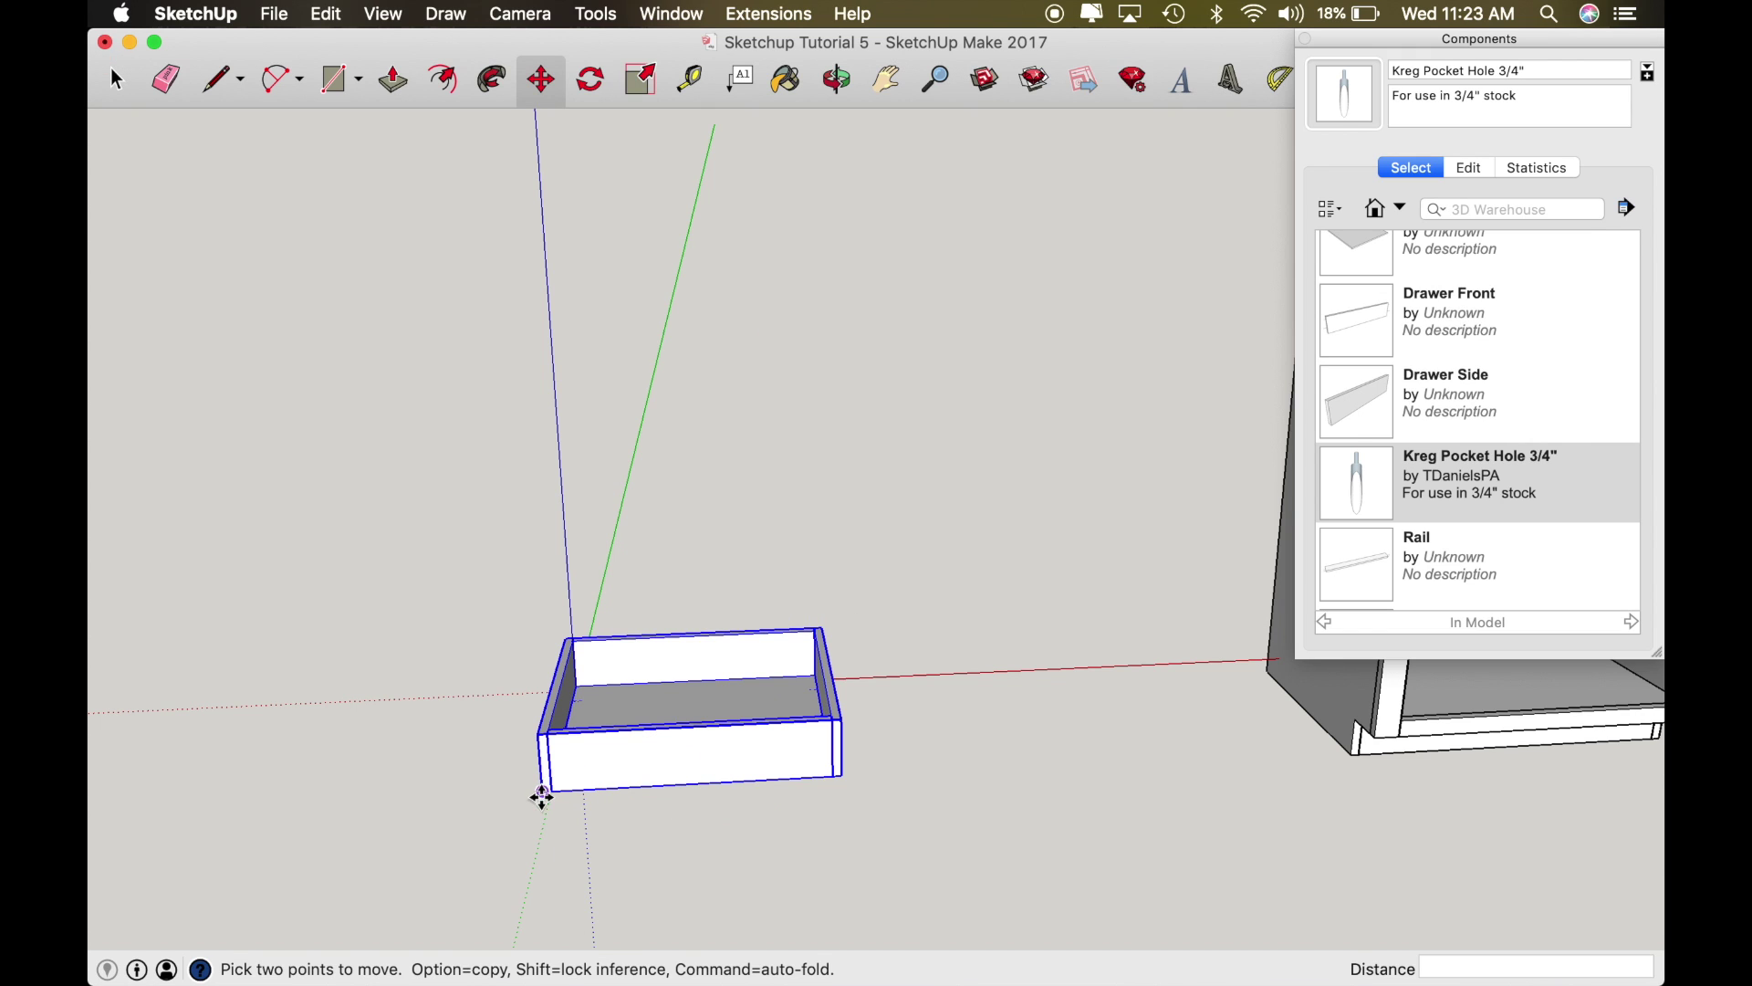
{"action": "left_click", "coordinate": [542, 797]}
{"action": "scroll", "coordinate": [636, 791], "scroll_direction": "down", "scroll_amount": 3}
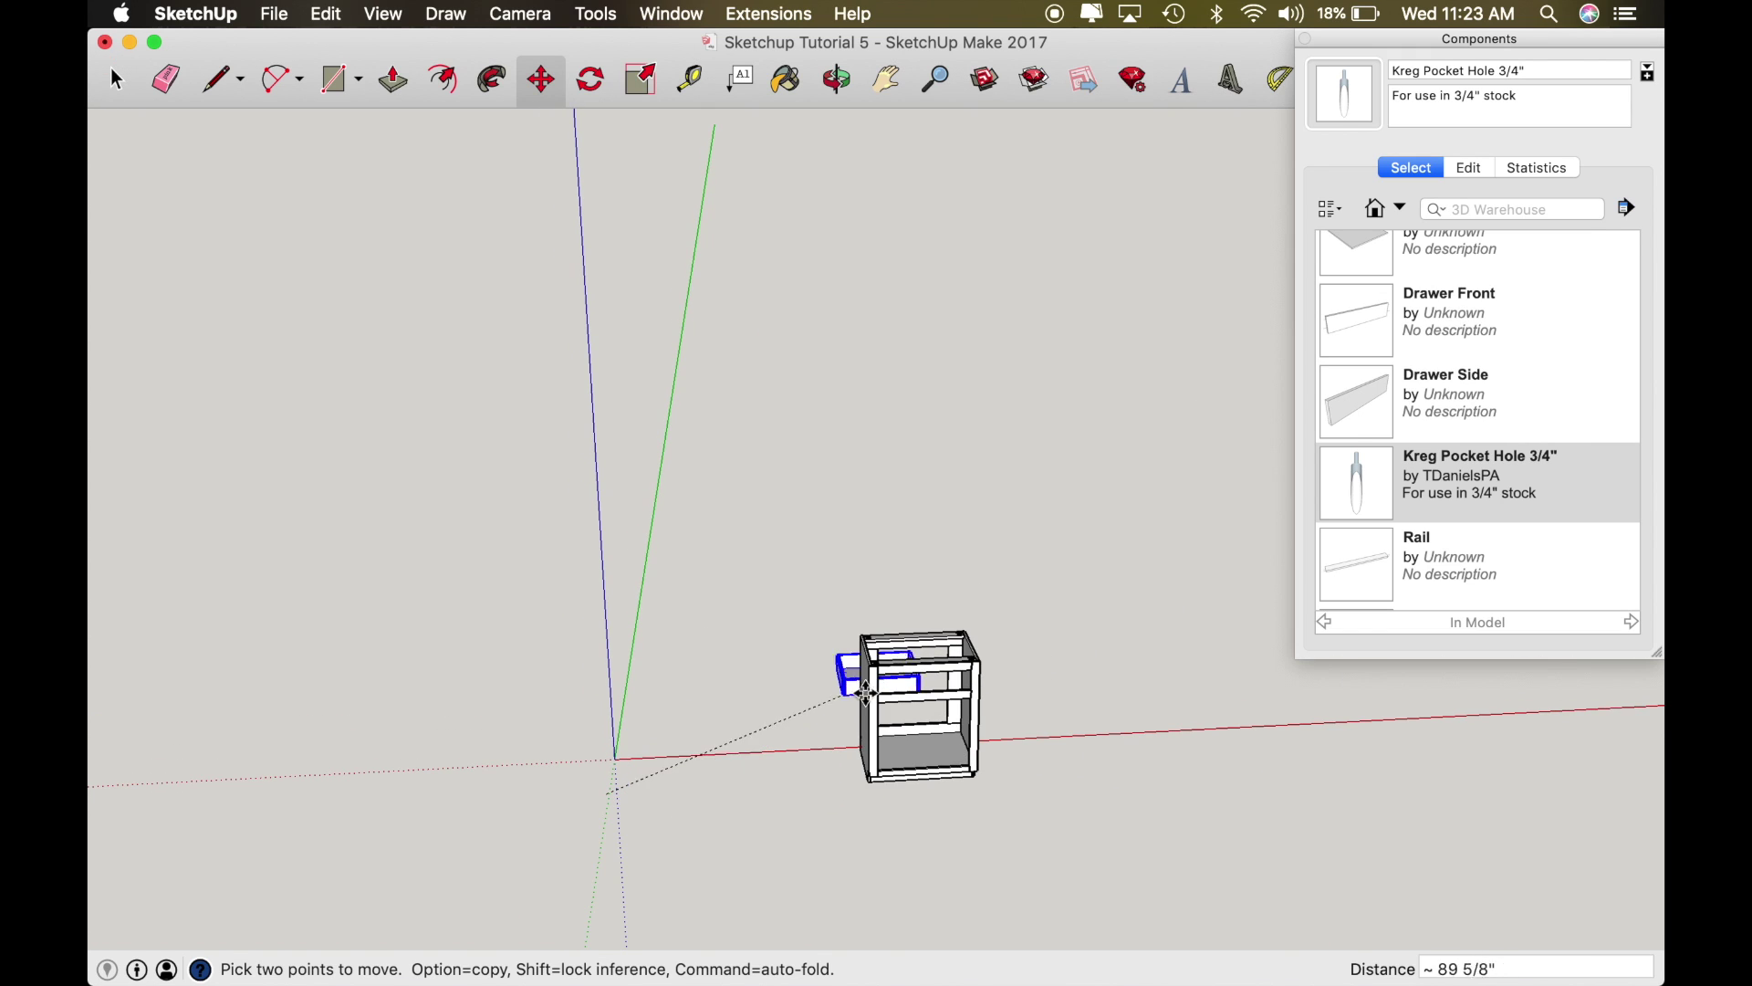
{"action": "scroll", "coordinate": [881, 699], "scroll_direction": "up", "scroll_amount": 5}
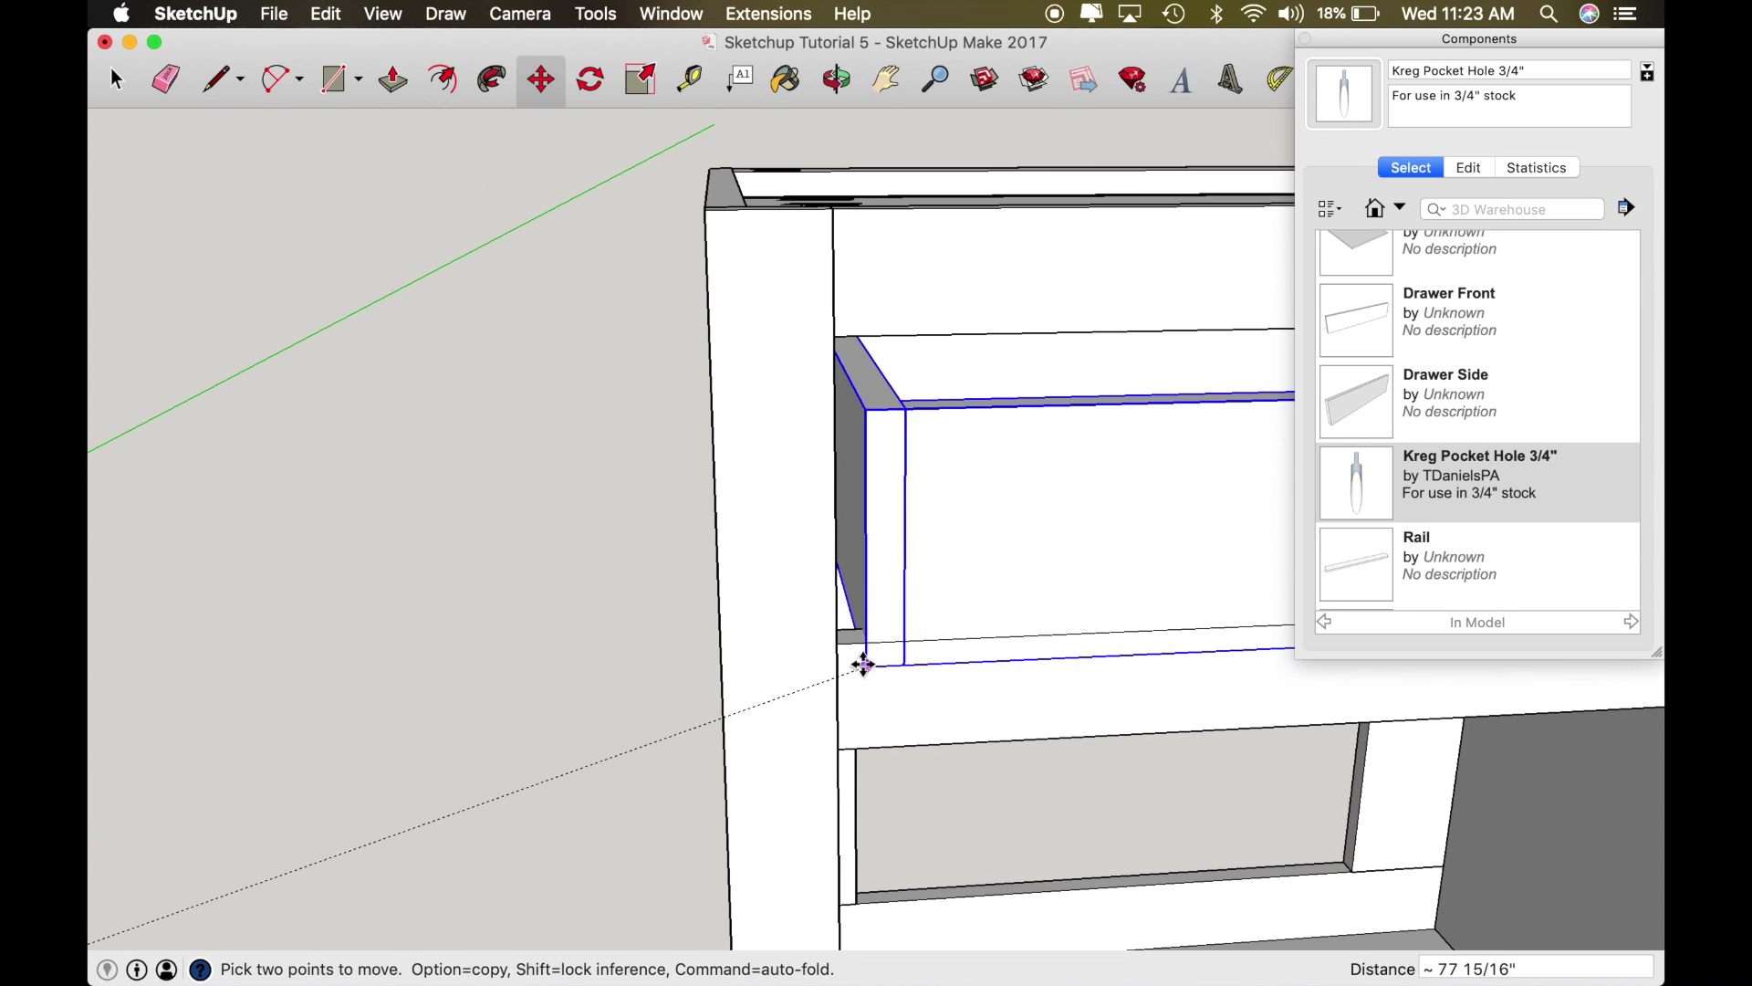
{"action": "left_click", "coordinate": [840, 644]}
Step: Raise the drawer 3/8" above the rail and shift it along the red axis away from the opening's left side
{"action": "left_click", "coordinate": [990, 593]}
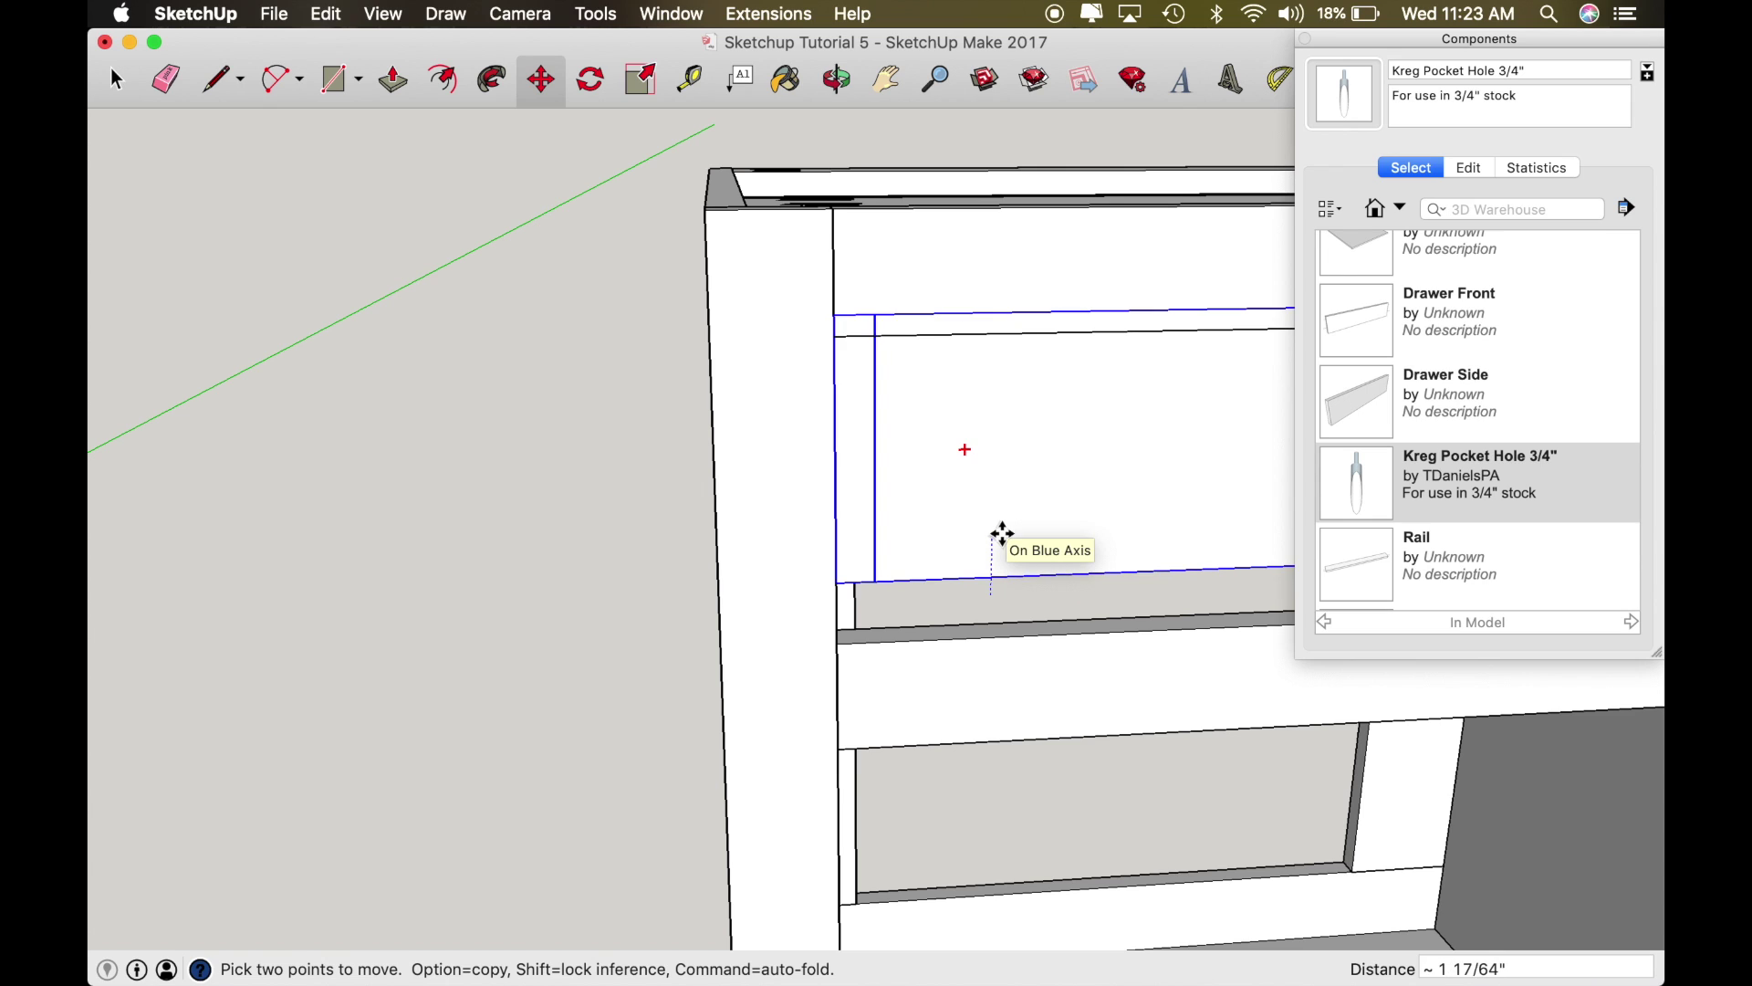
{"action": "key", "text": "Return"}
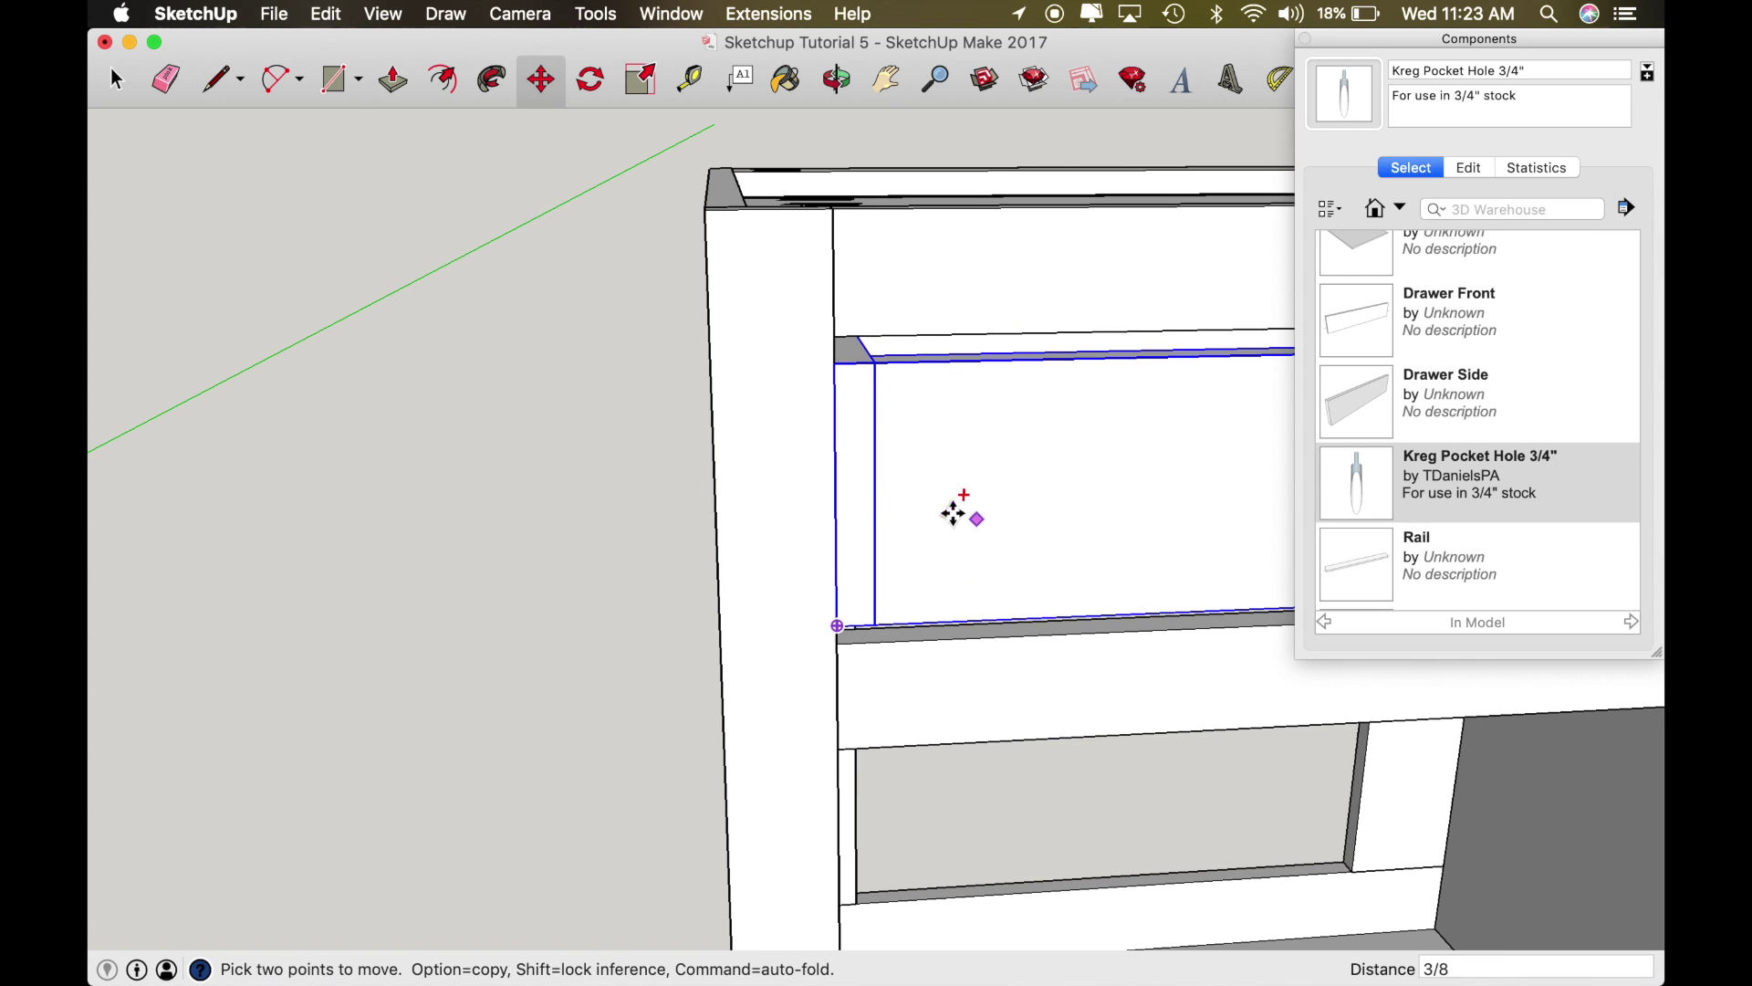
{"action": "left_click", "coordinate": [842, 476]}
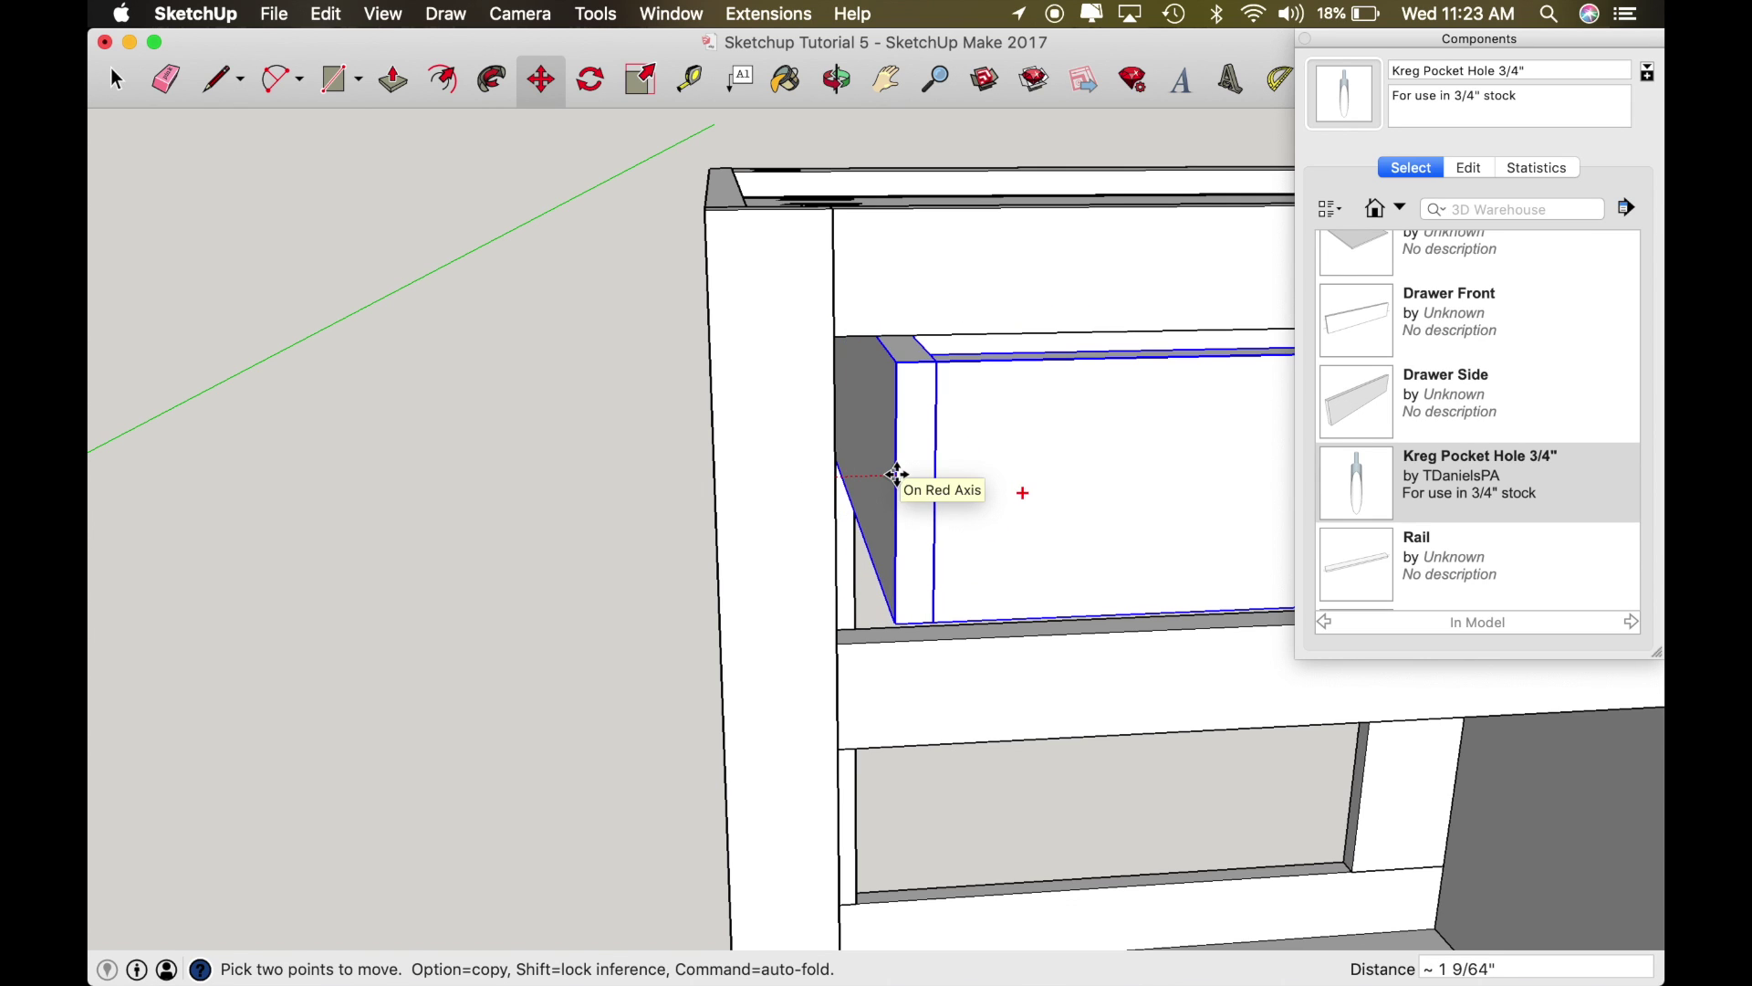
{"action": "key", "text": "Return"}
Step: Examine the clearance between the drawer and the opening's right side and the drawer's overall fit, closing the Components window
{"action": "middle_click_drag", "start_coordinate": [896, 475], "coordinate": [897, 474]}
{"action": "left_click_drag", "start_coordinate": [897, 474], "coordinate": [571, 446], "text": "shift"}
{"action": "scroll", "coordinate": [1048, 445], "scroll_direction": "up", "scroll_amount": 2}
{"action": "scroll", "coordinate": [1048, 445], "scroll_direction": "up", "scroll_amount": 3}
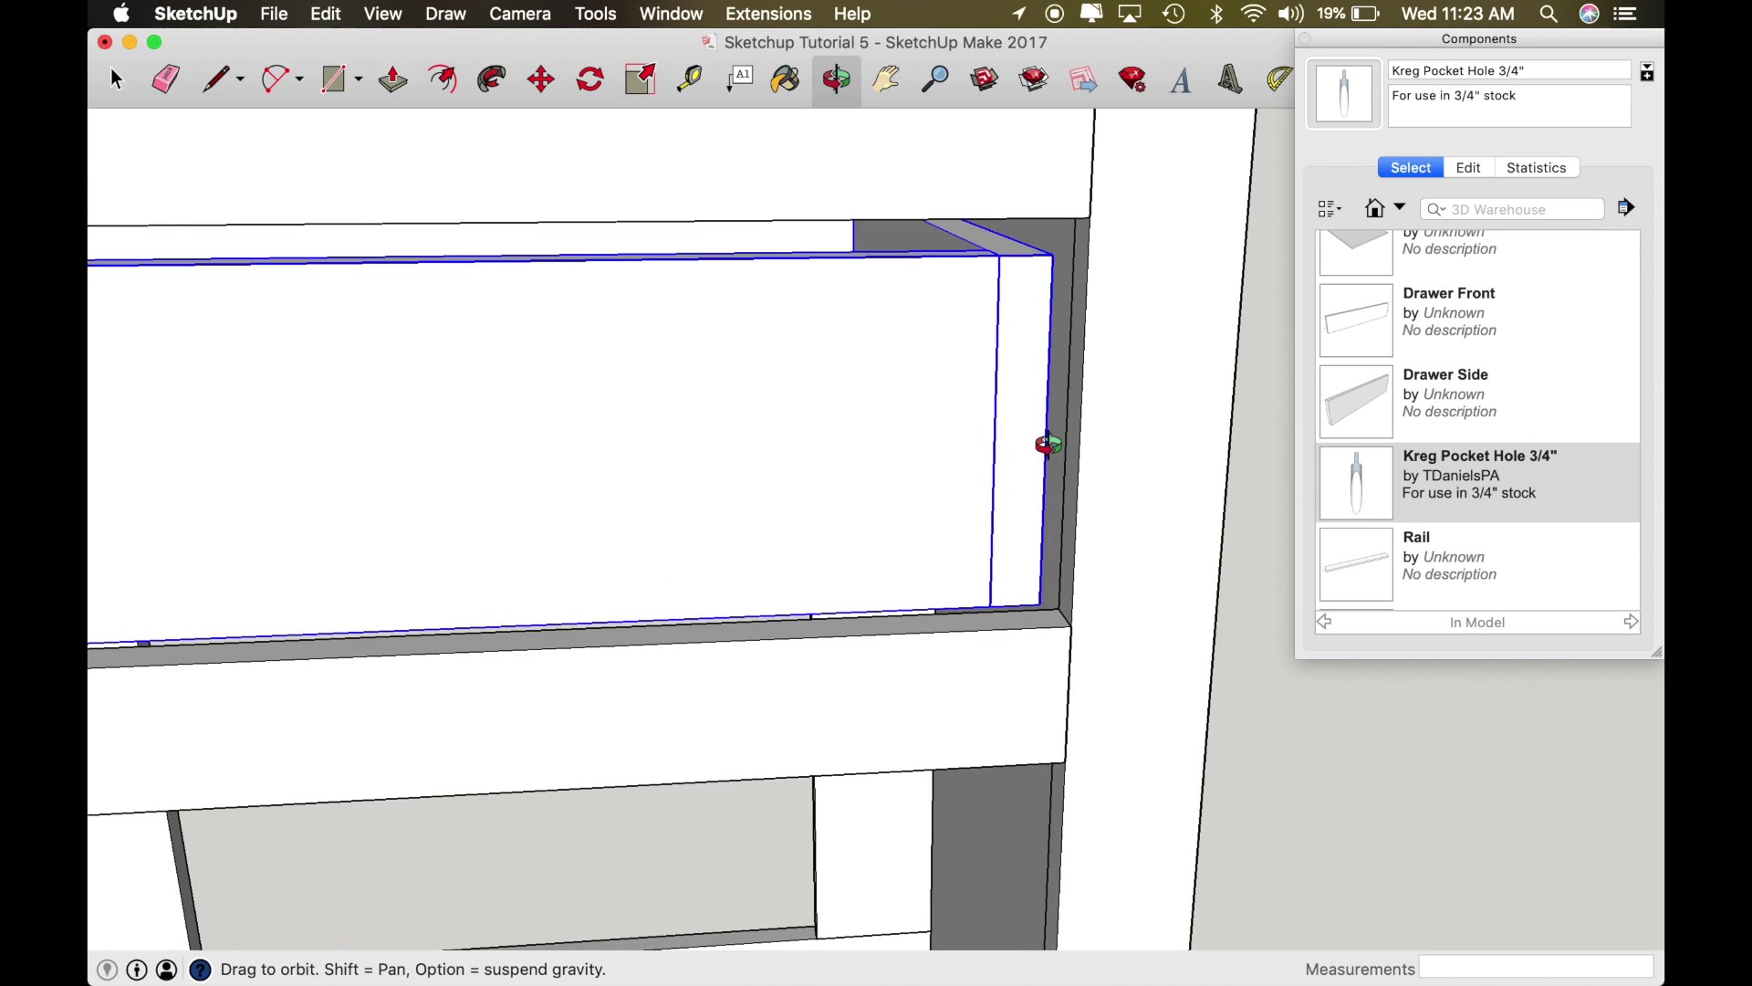
{"action": "scroll", "coordinate": [1049, 444], "scroll_direction": "down", "scroll_amount": 3}
{"action": "left_click_drag", "start_coordinate": [654, 442], "coordinate": [785, 423], "text": "shift"}
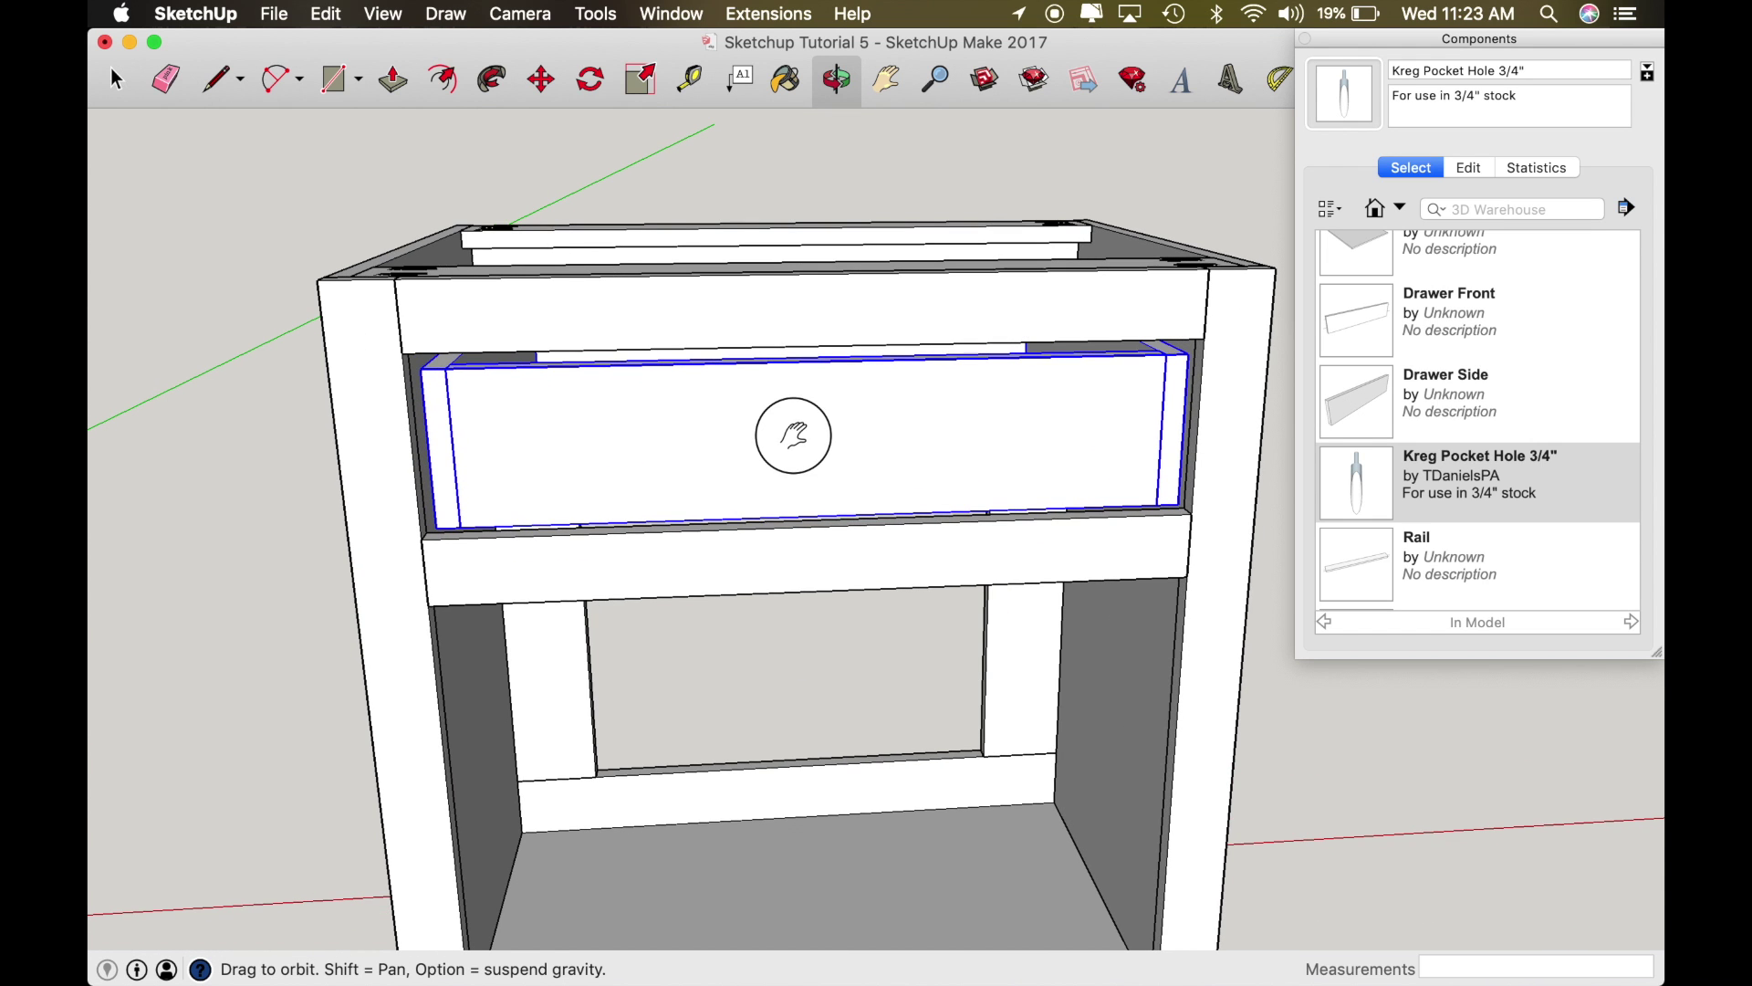
{"action": "left_click", "coordinate": [1306, 39]}
{"action": "left_click_drag", "start_coordinate": [931, 427], "coordinate": [657, 259]}
Step: Copy the drawer about 12" straight down along the blue axis into the cabinet's lower opening
{"action": "key", "text": "m"}
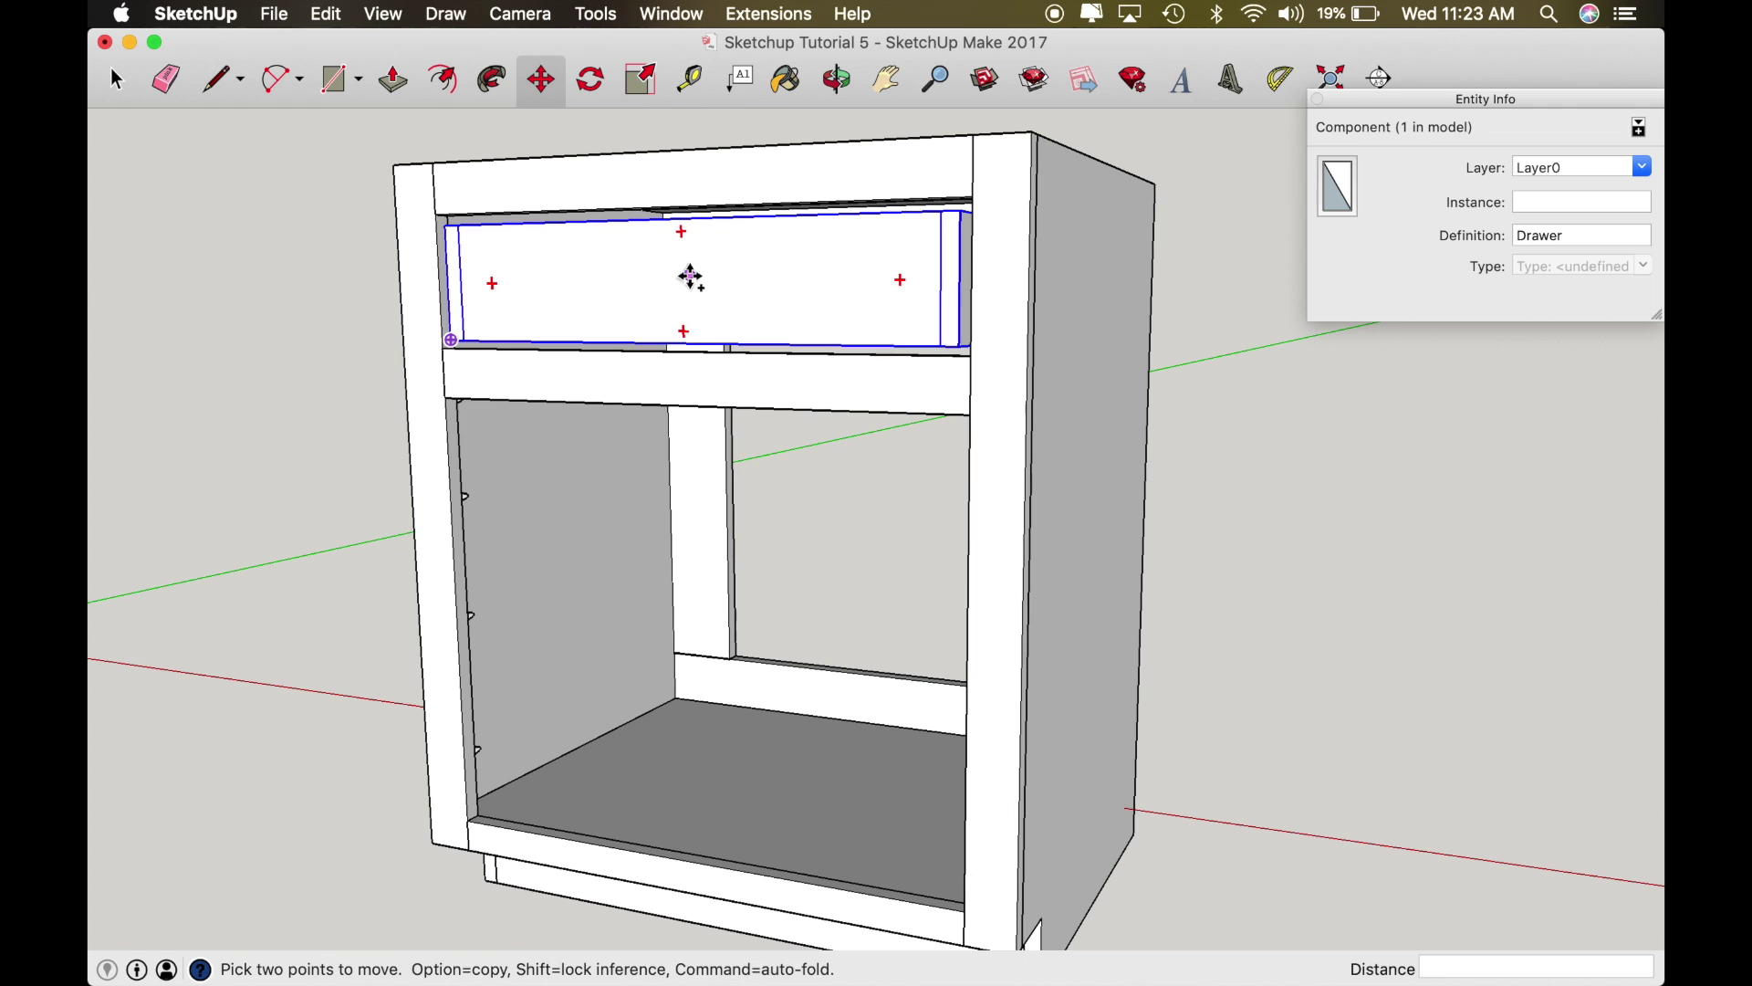
{"action": "left_click", "coordinate": [690, 275]}
{"action": "key", "text": "alt"}
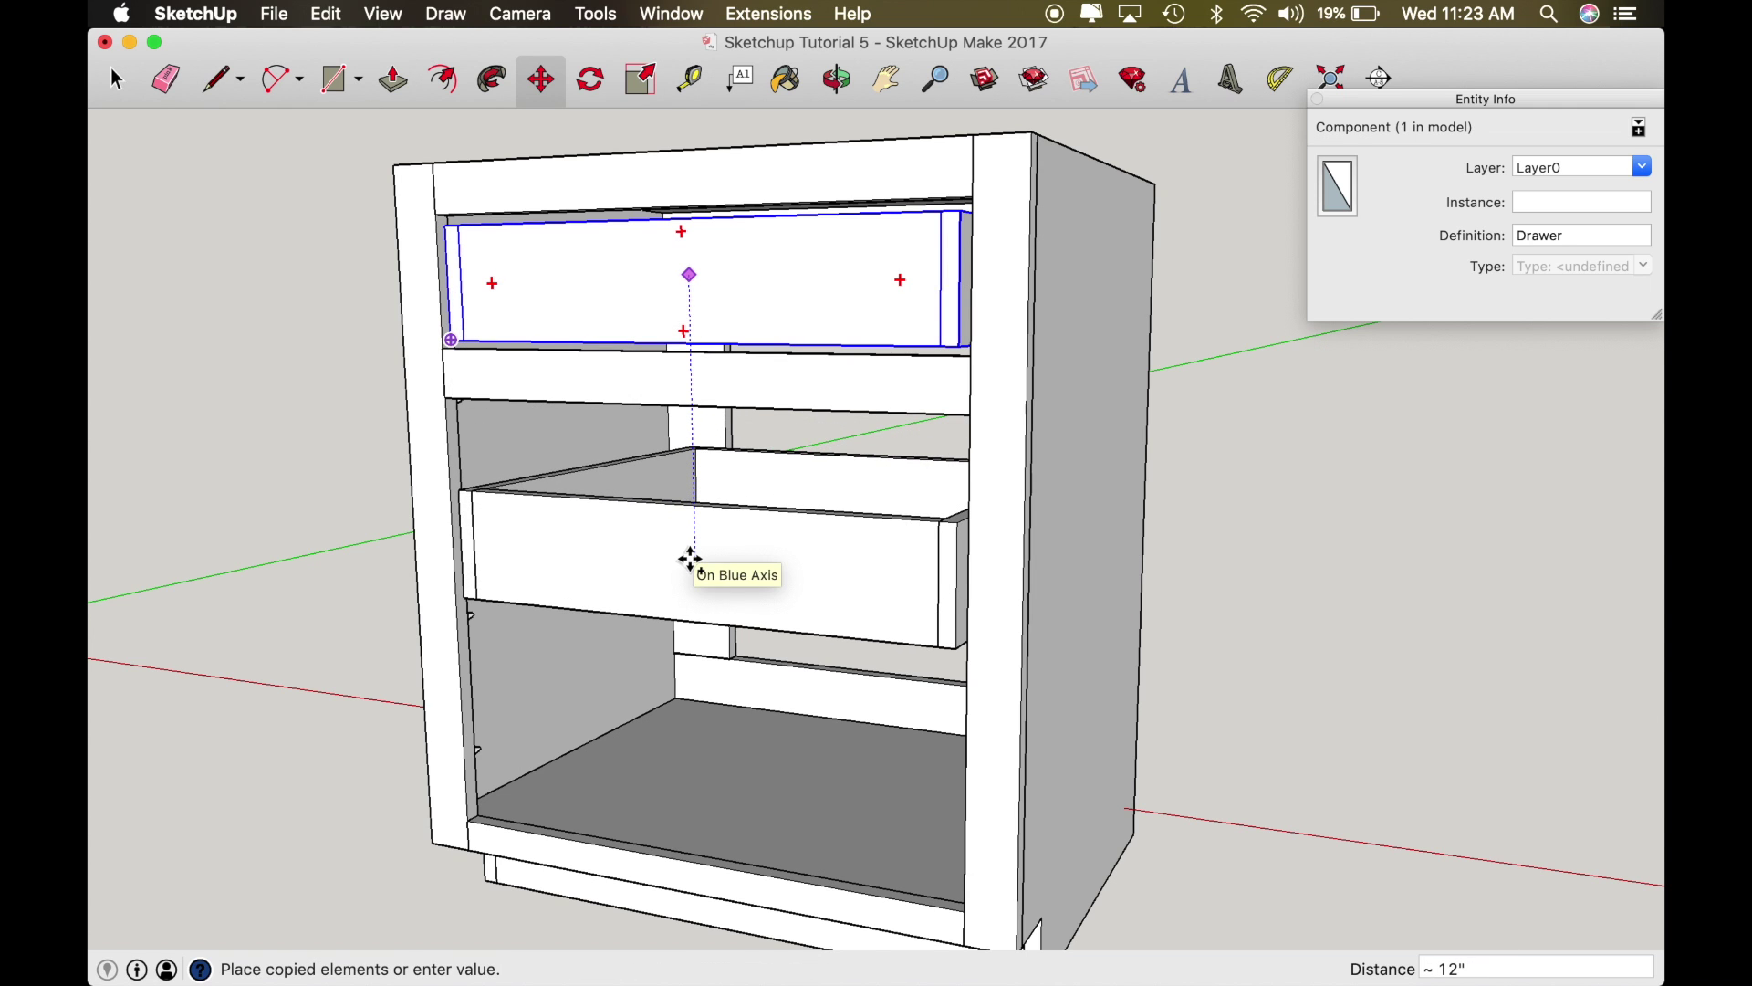
{"action": "left_click", "coordinate": [692, 557]}
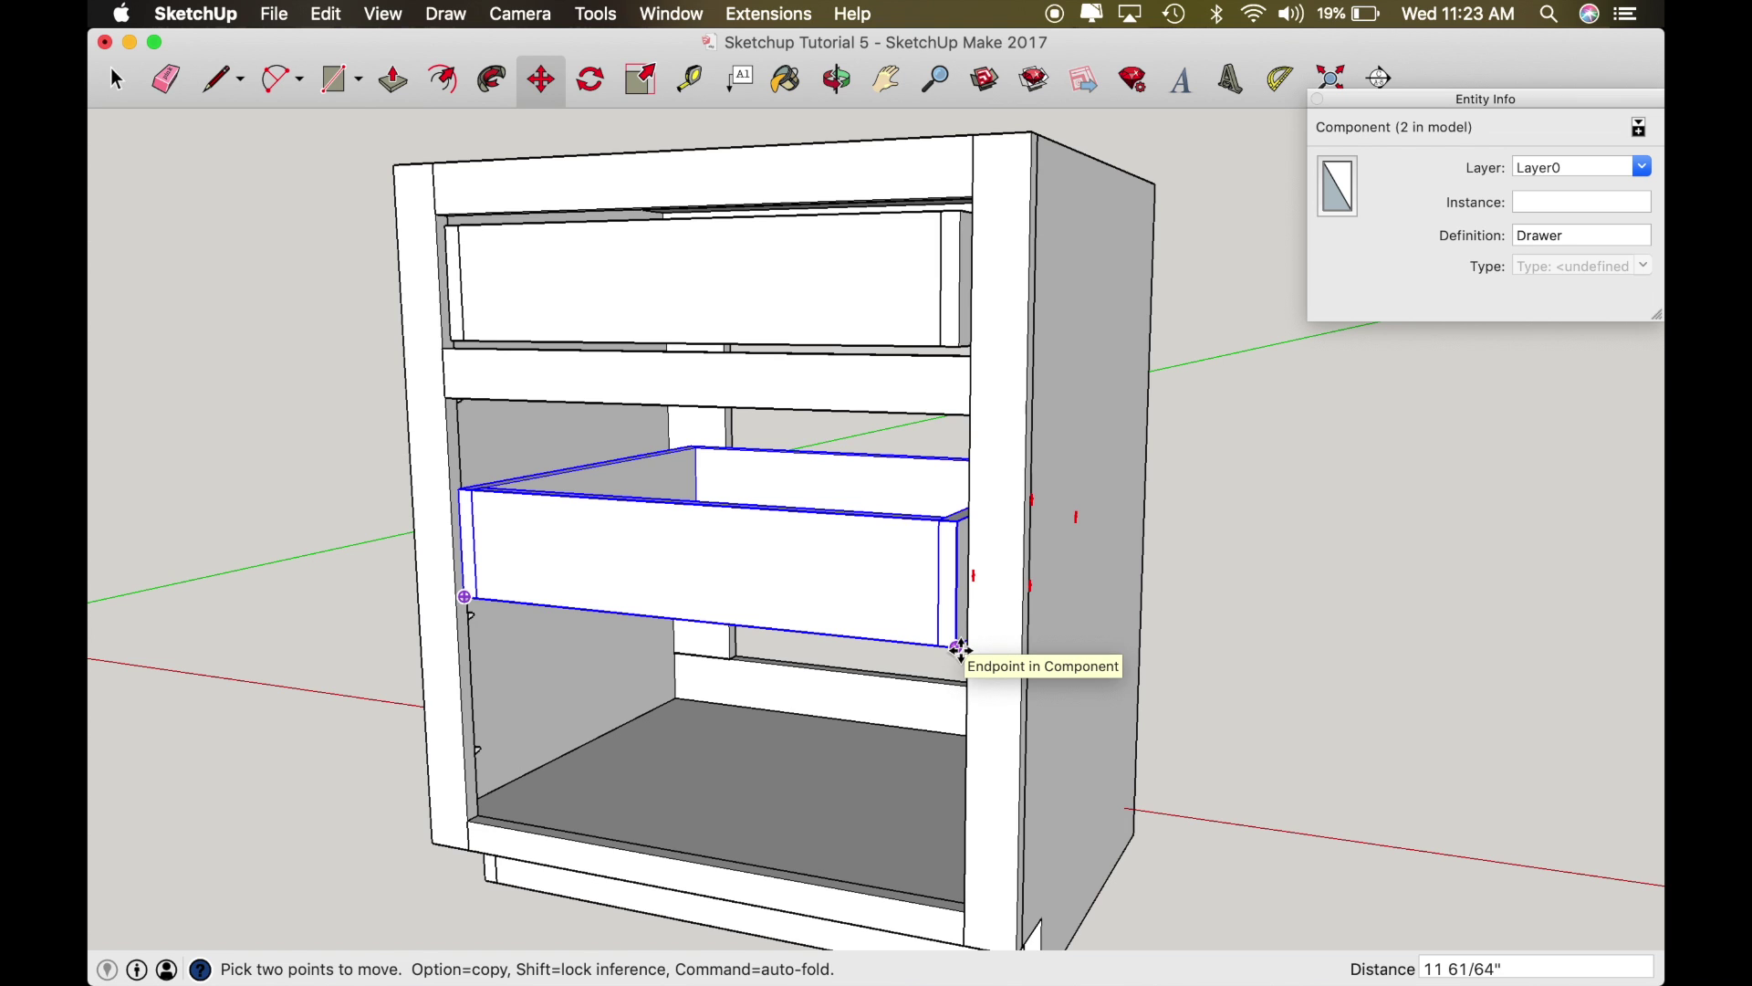
Step: Copy the middle drawer down to the level of the cabinet's bottom rail and raise the copy 3/8"
{"action": "left_click", "coordinate": [958, 648]}
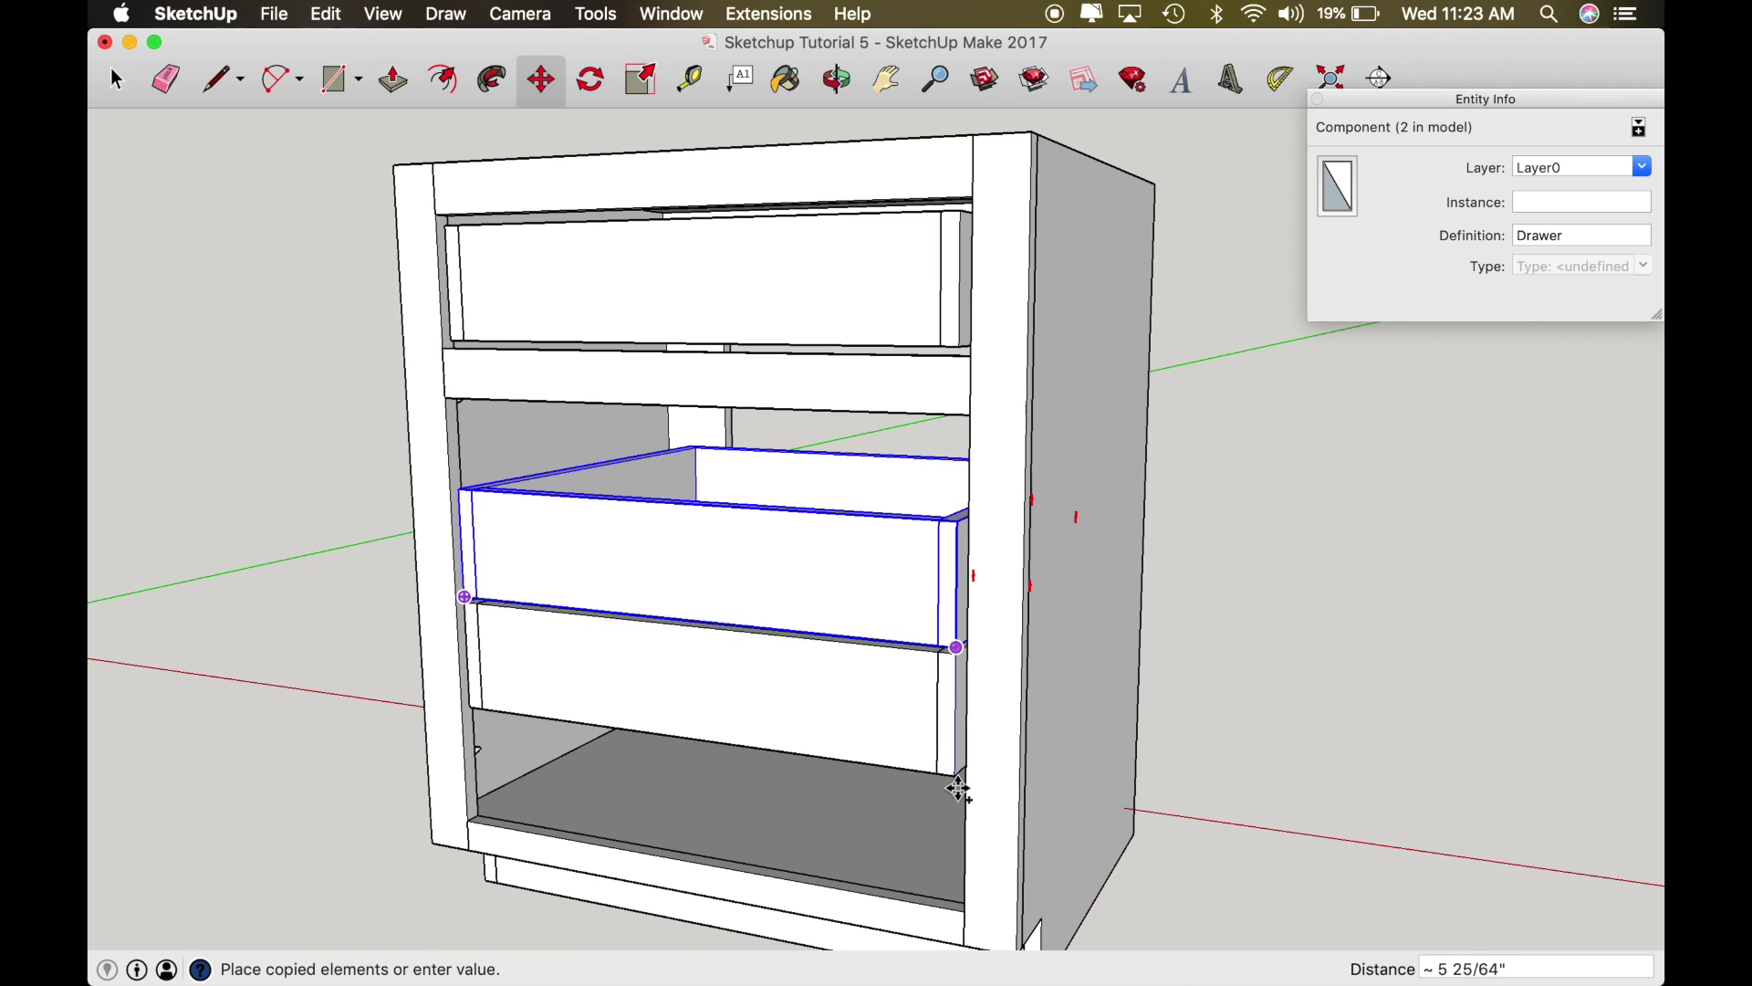
{"action": "left_click", "coordinate": [954, 903]}
{"action": "left_click", "coordinate": [915, 865]}
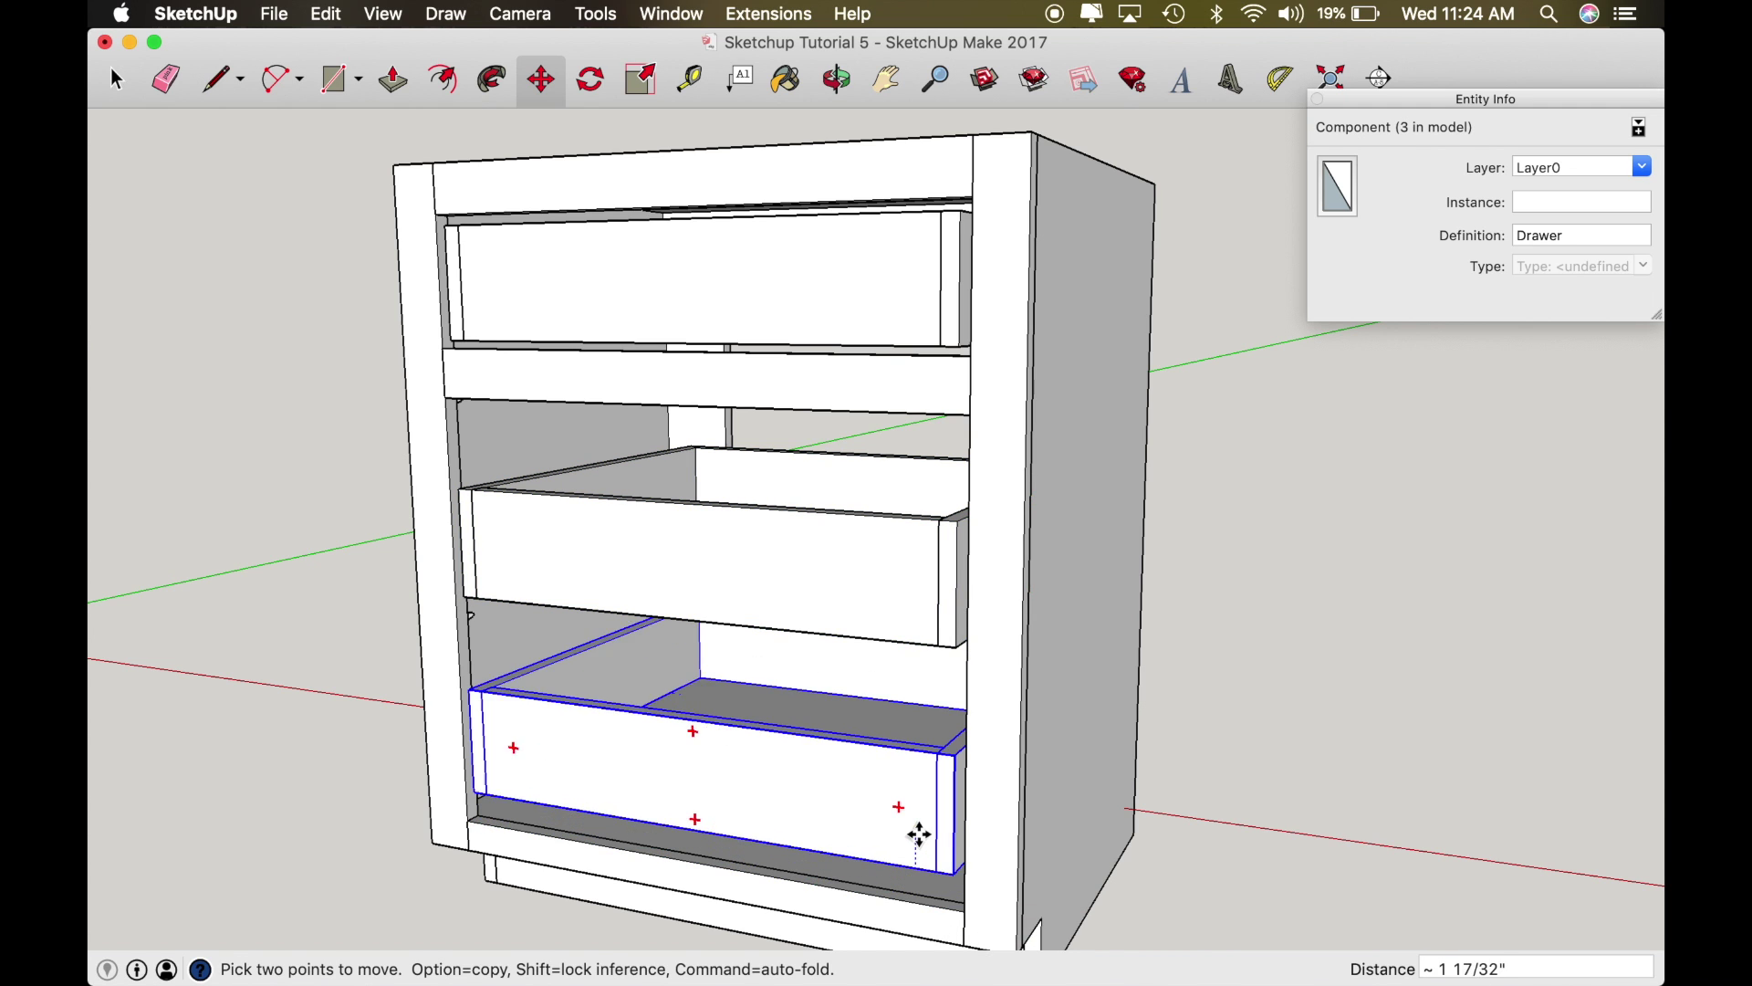
{"action": "type", "text": "3/8"}
{"action": "key", "text": "Return"}
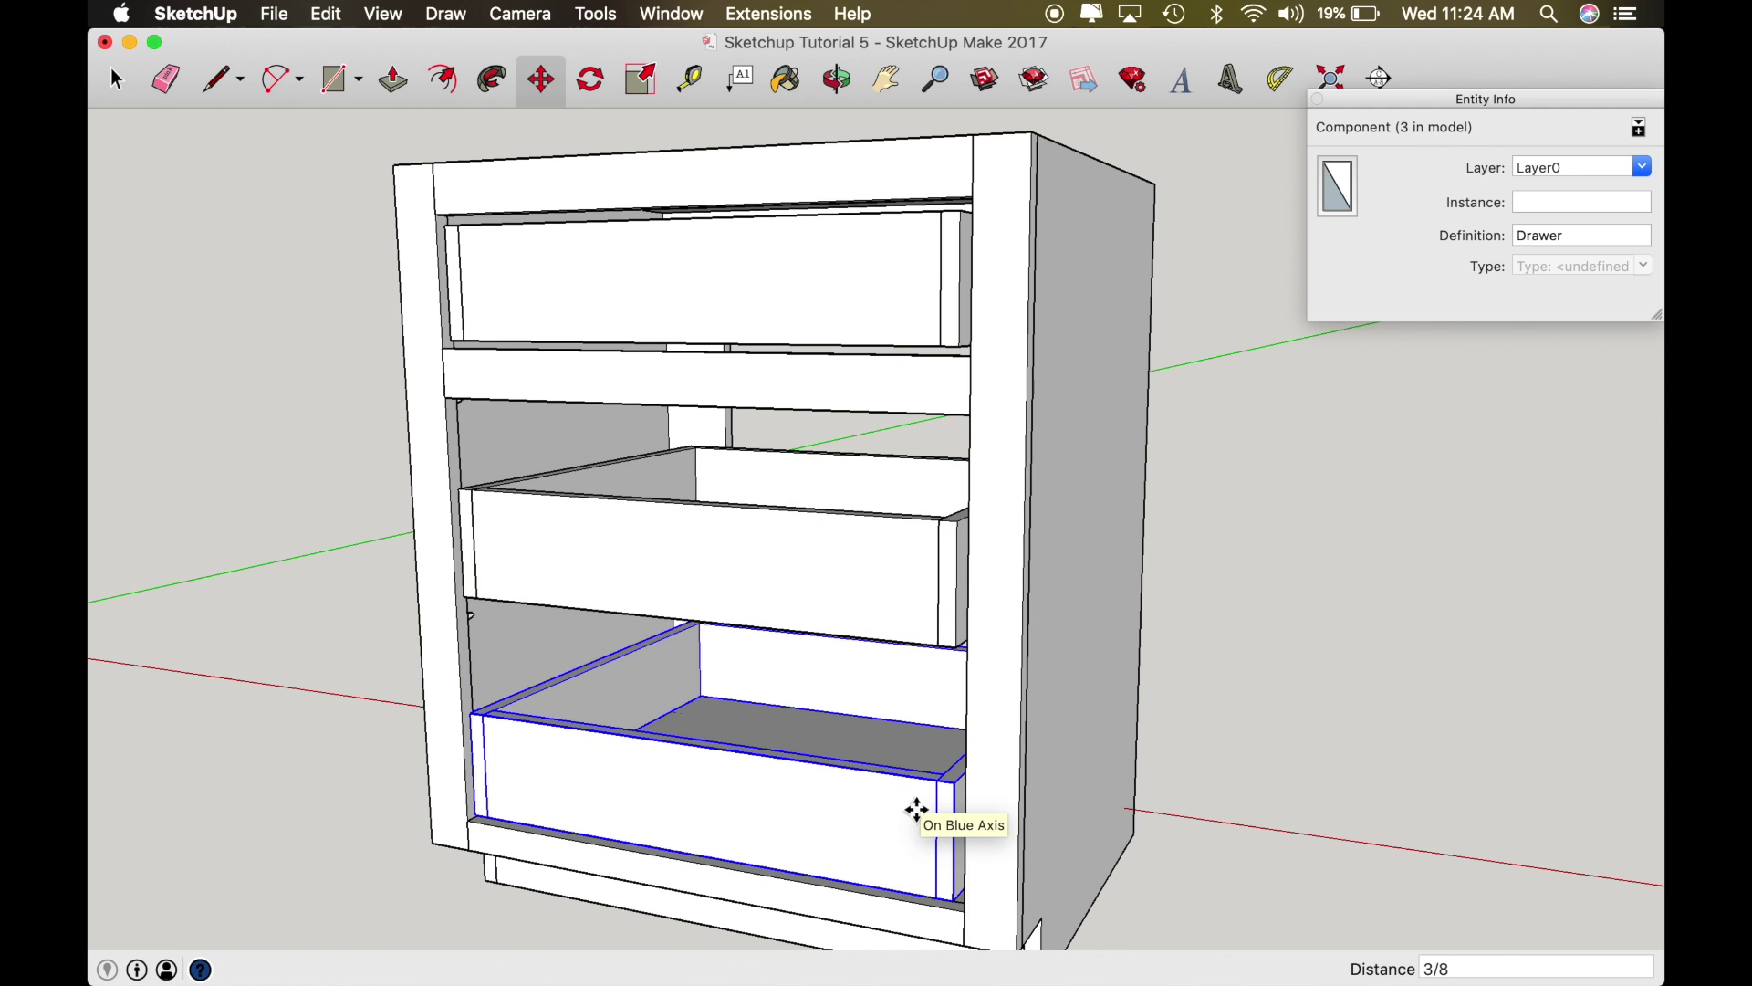
{"action": "key", "text": "o"}
{"action": "left_click_drag", "start_coordinate": [922, 802], "coordinate": [809, 802]}
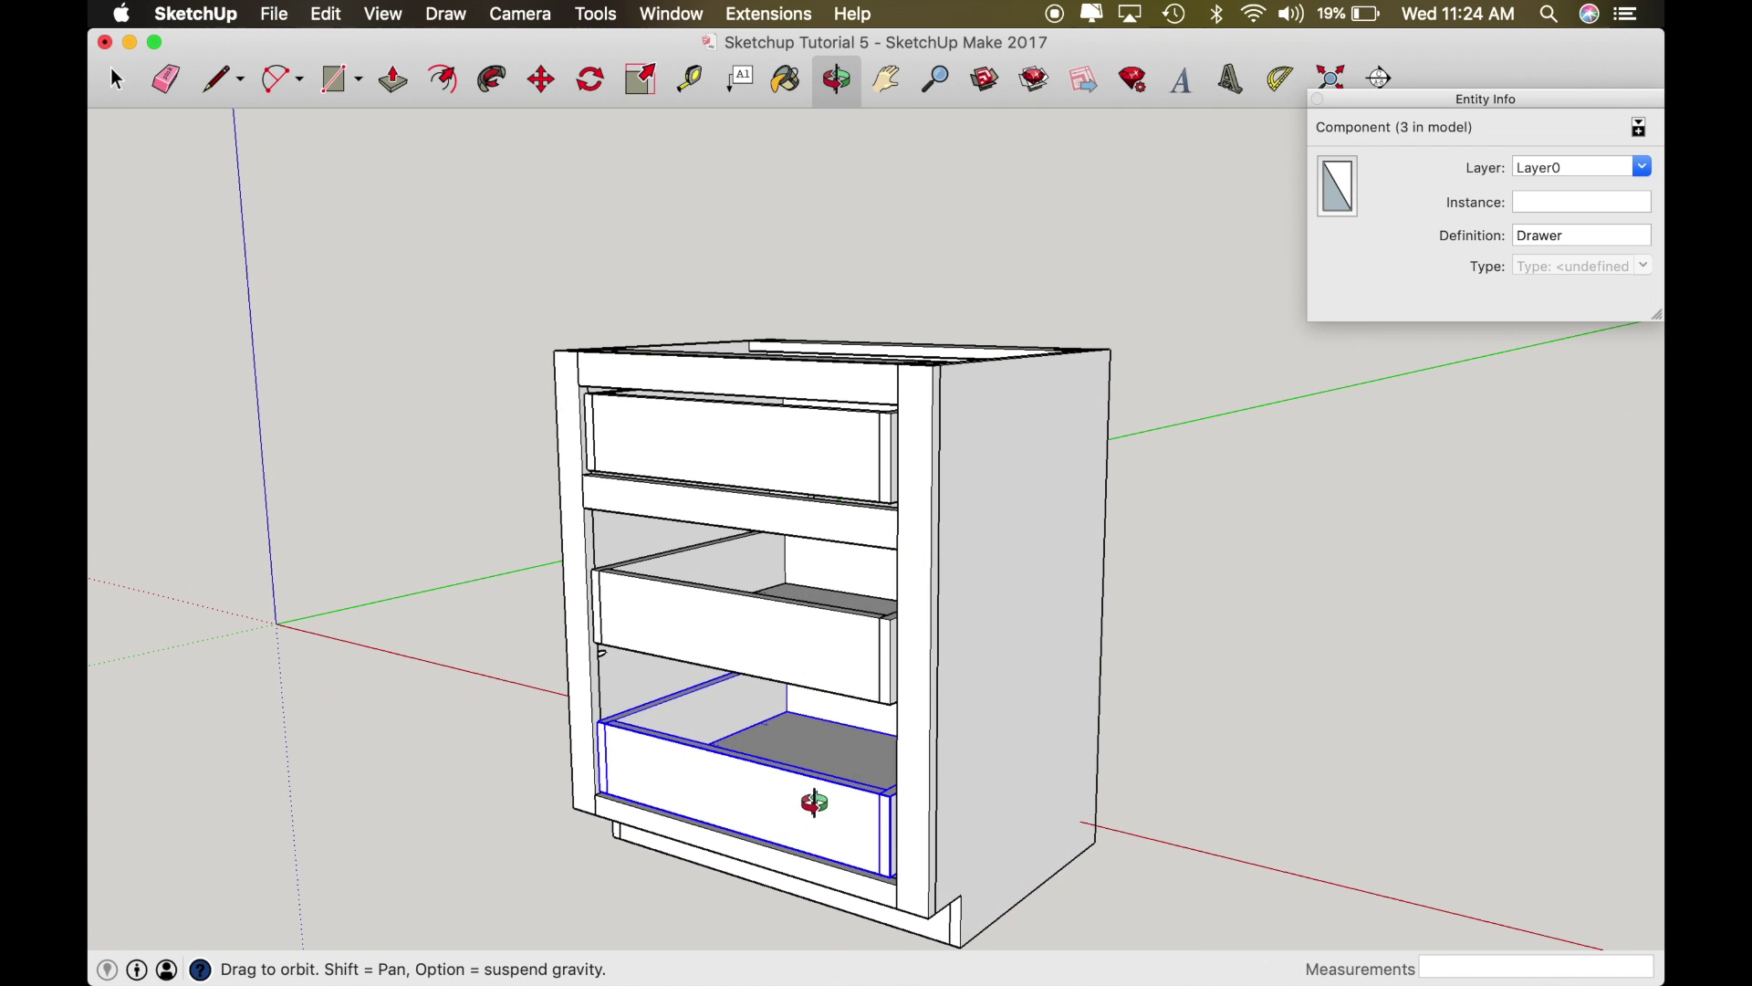
{"action": "mouse_move", "coordinate": [832, 685]}
{"action": "left_mouse_down"}
{"action": "mouse_move", "coordinate": [821, 774]}
{"action": "mouse_move", "coordinate": [900, 638]}
{"action": "mouse_move", "coordinate": [832, 676]}
{"action": "left_mouse_up"}
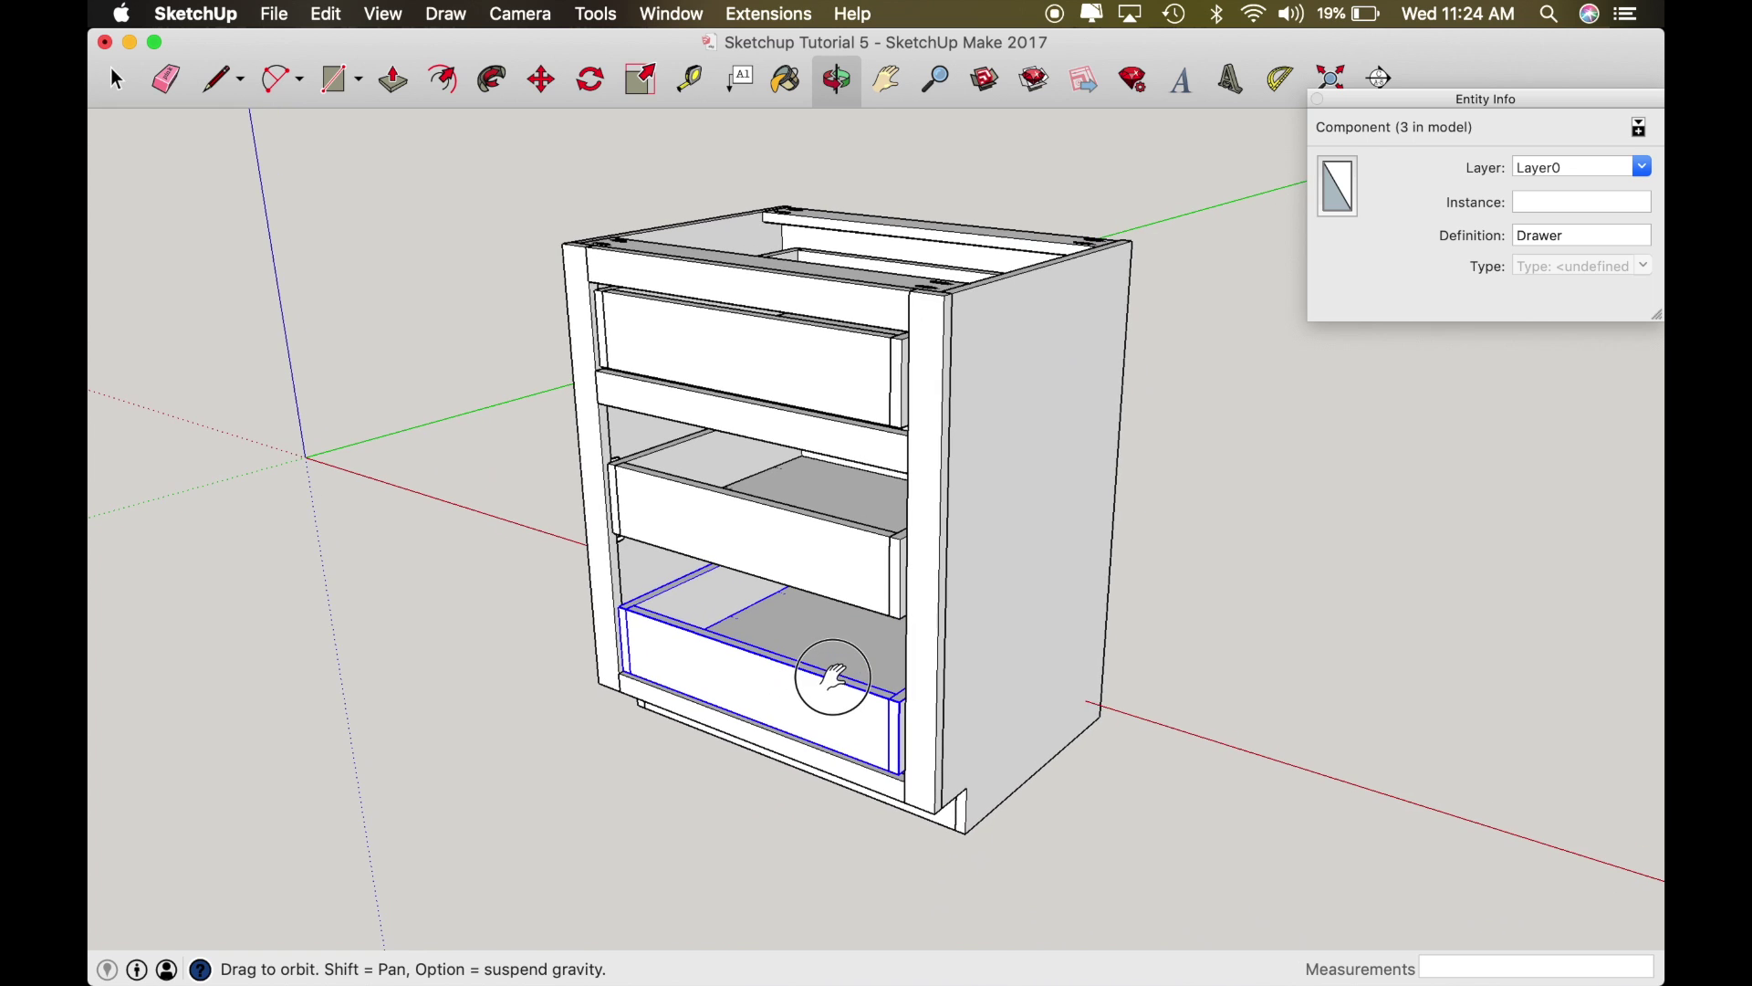